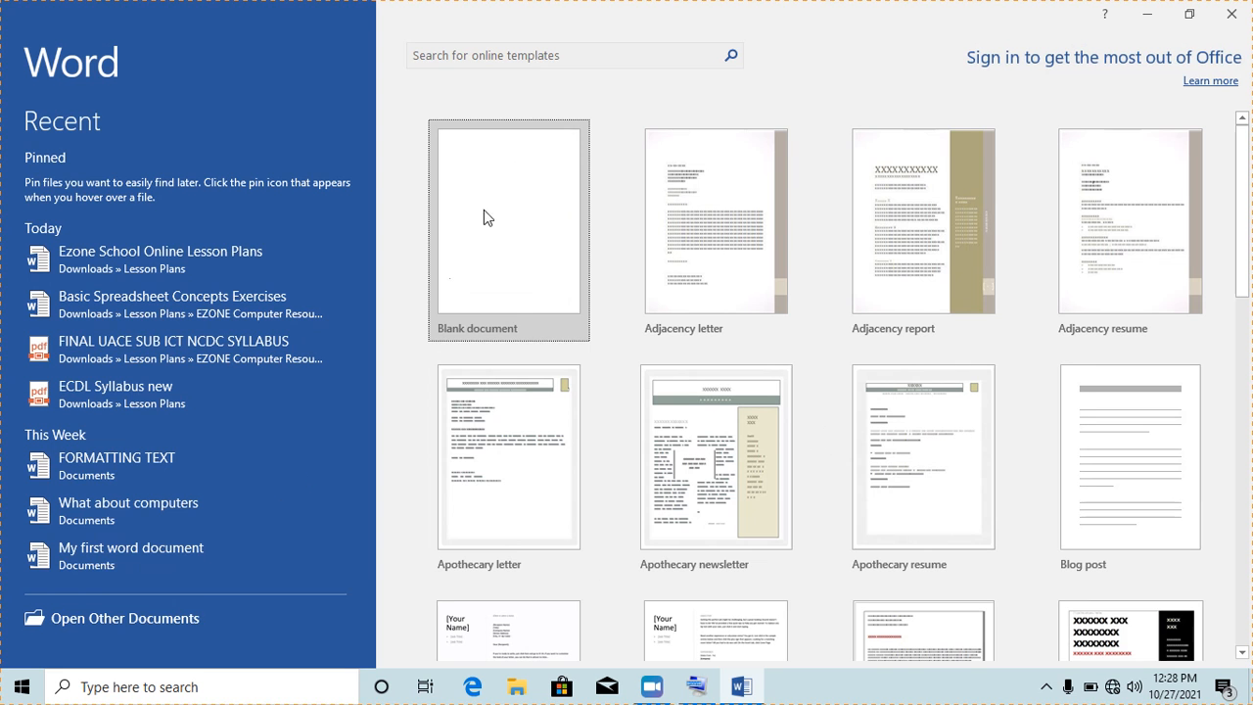
- Create a new blank document
click(489, 280)
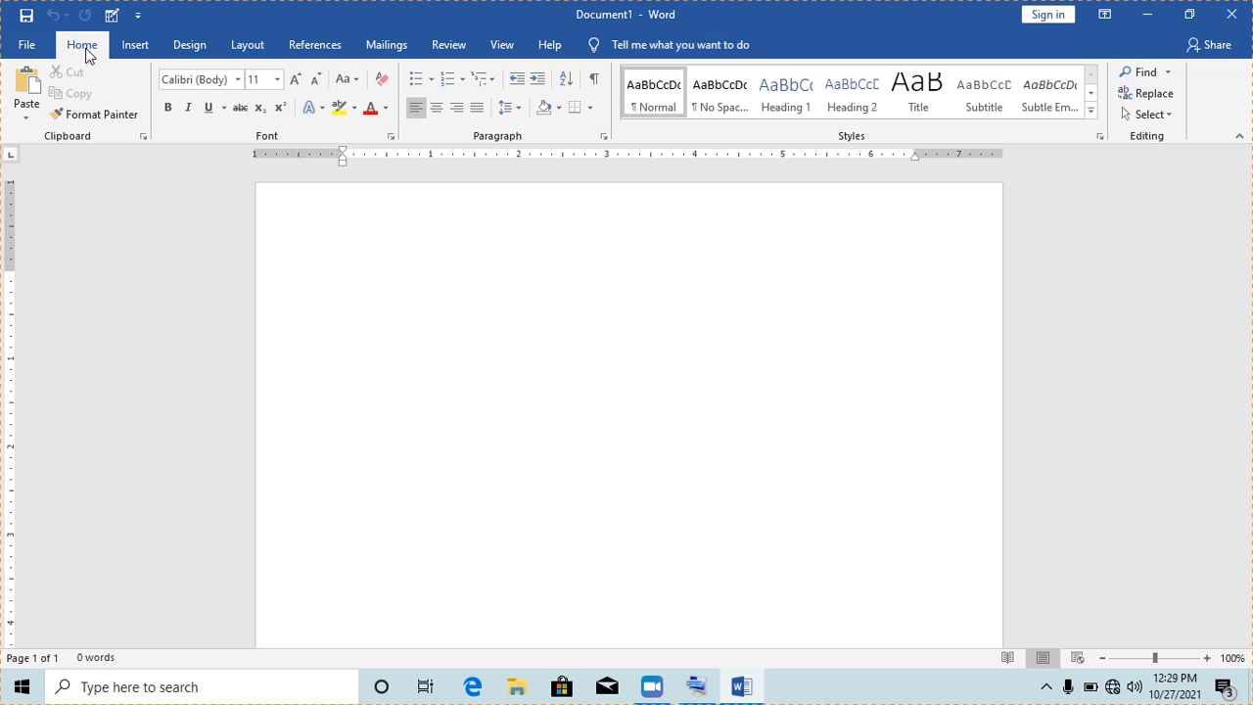
click(137, 51)
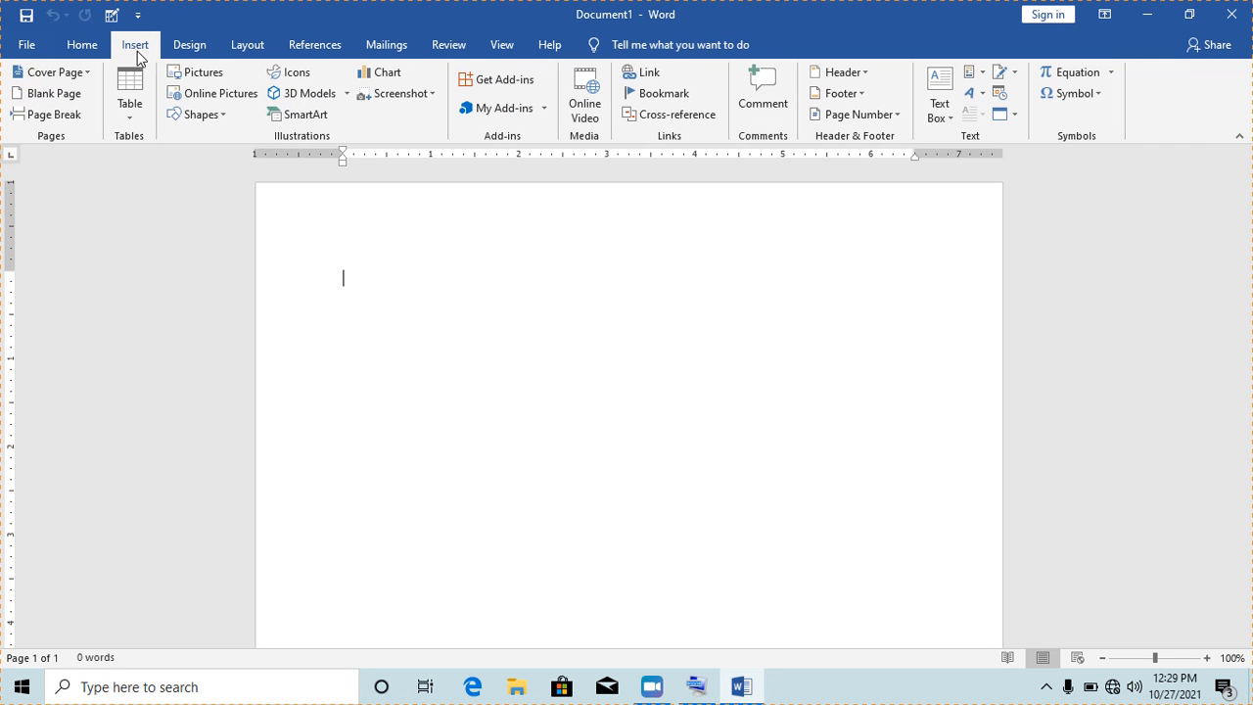
click(190, 49)
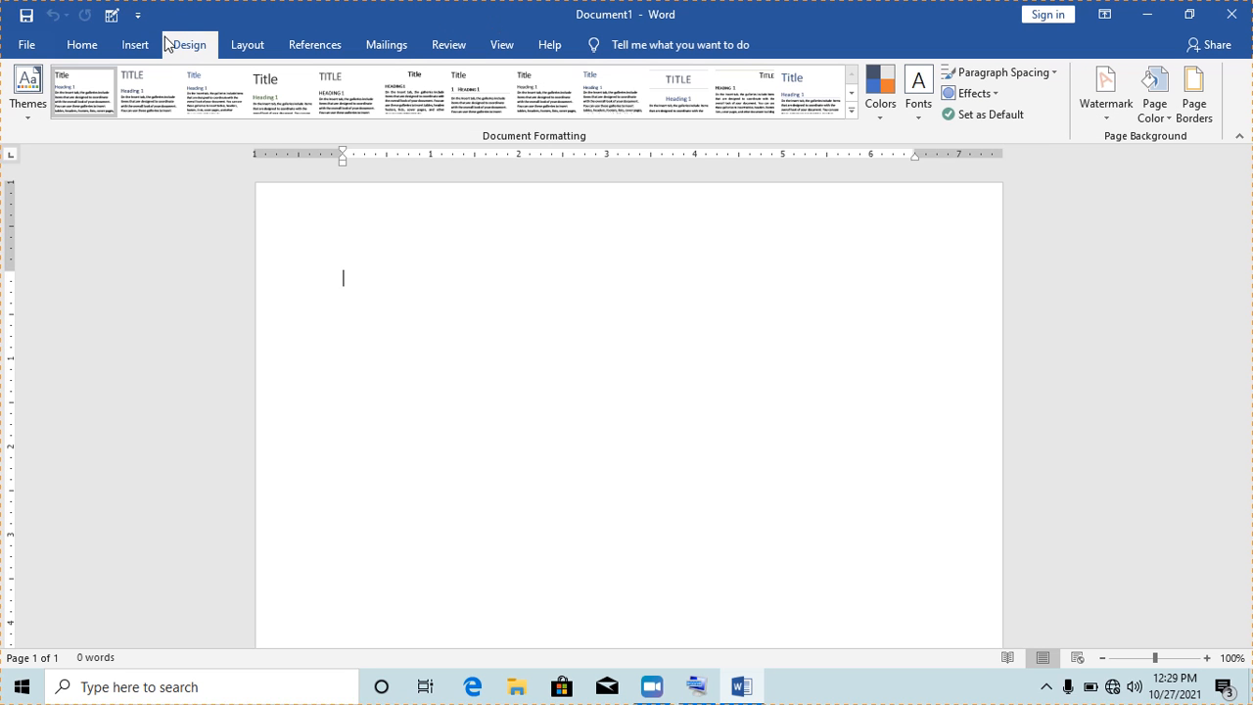
- Draw a rectangle about 1.06" high and 2.55" wide near the upper-left margin of the page
click(131, 45)
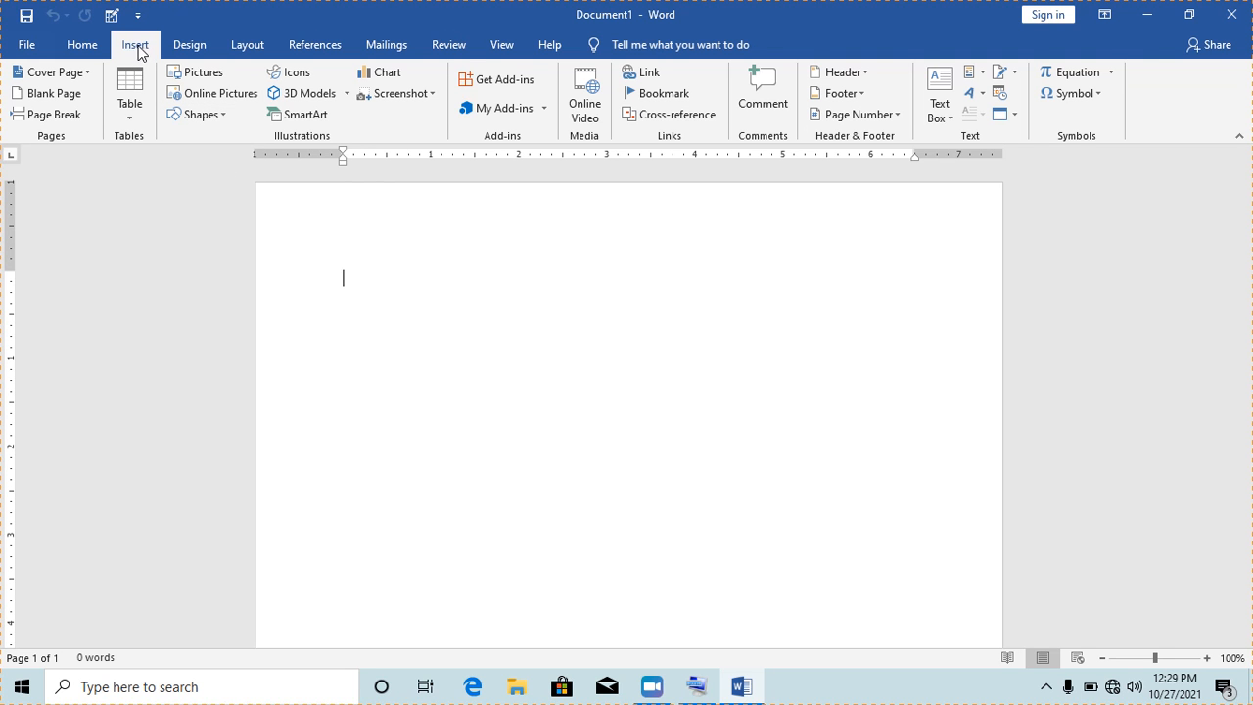
click(224, 116)
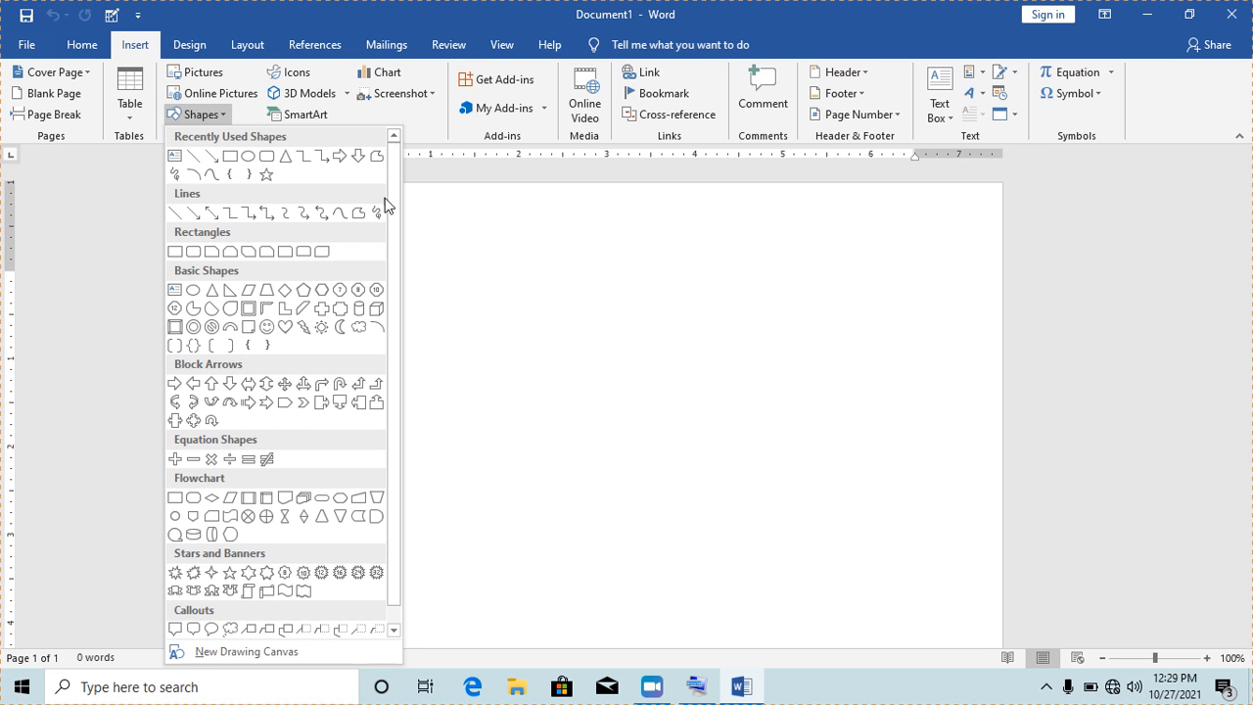
scroll(392, 205, down, 1)
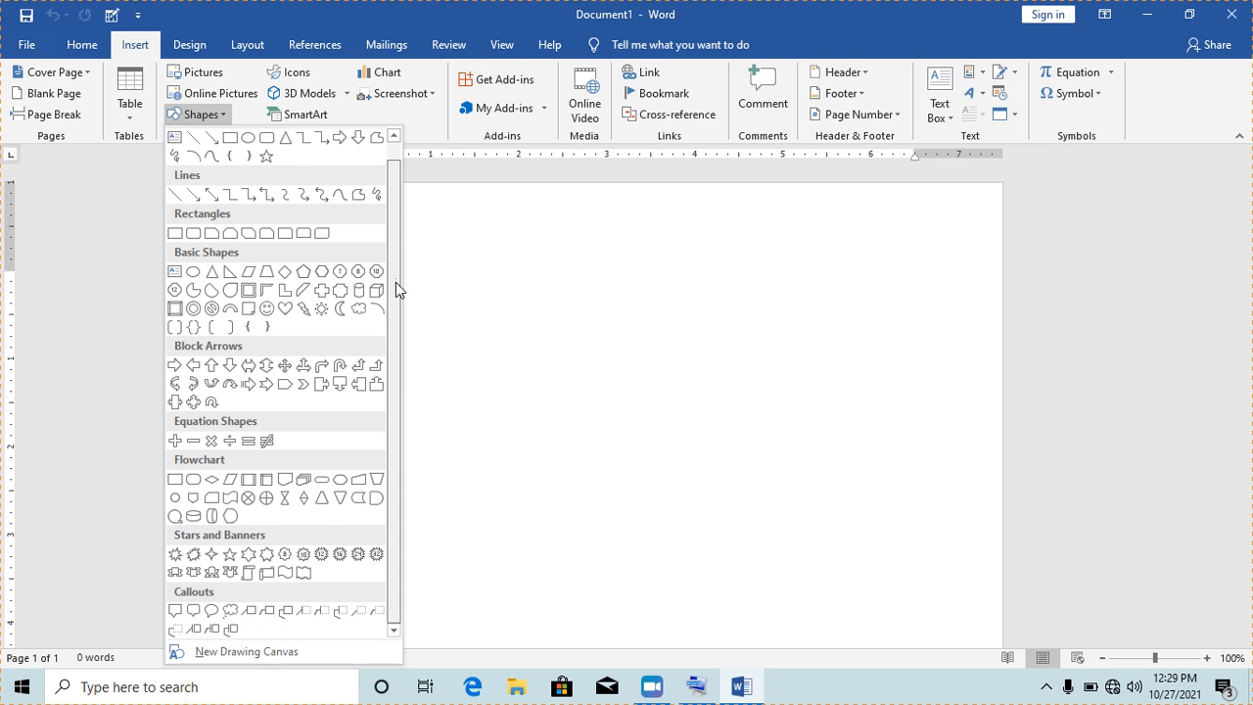
scroll(397, 230, up, 1)
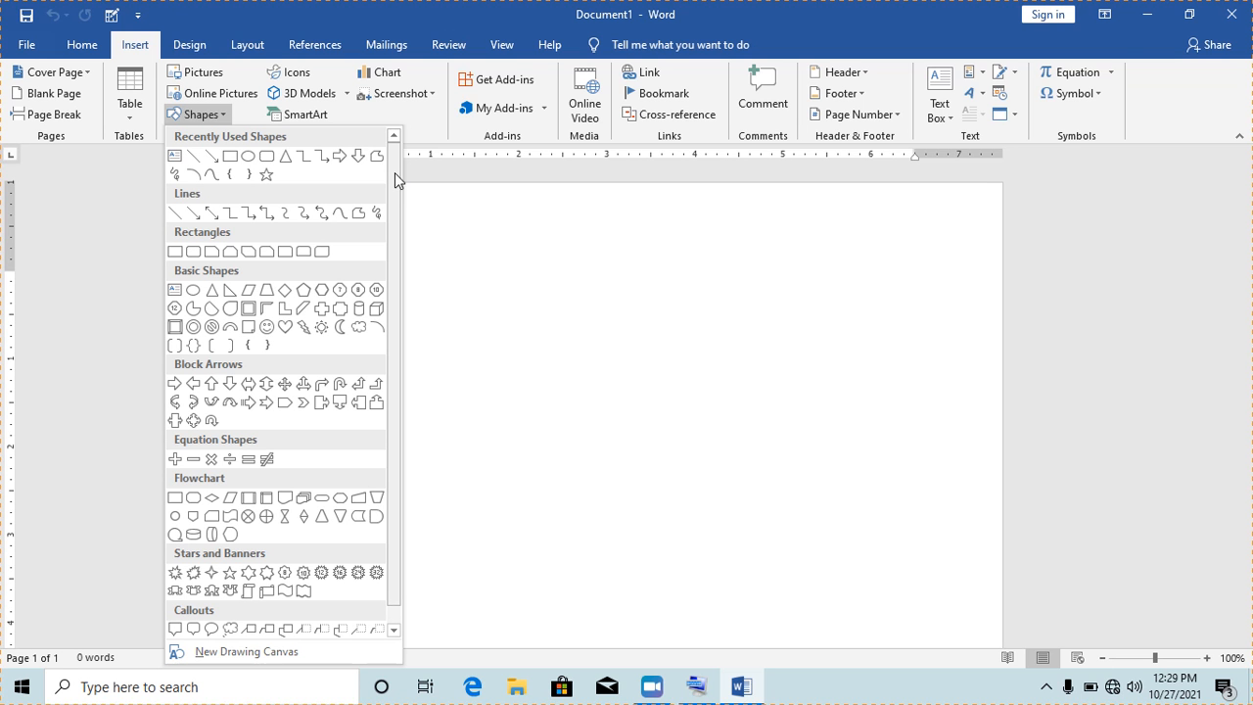
click(230, 157)
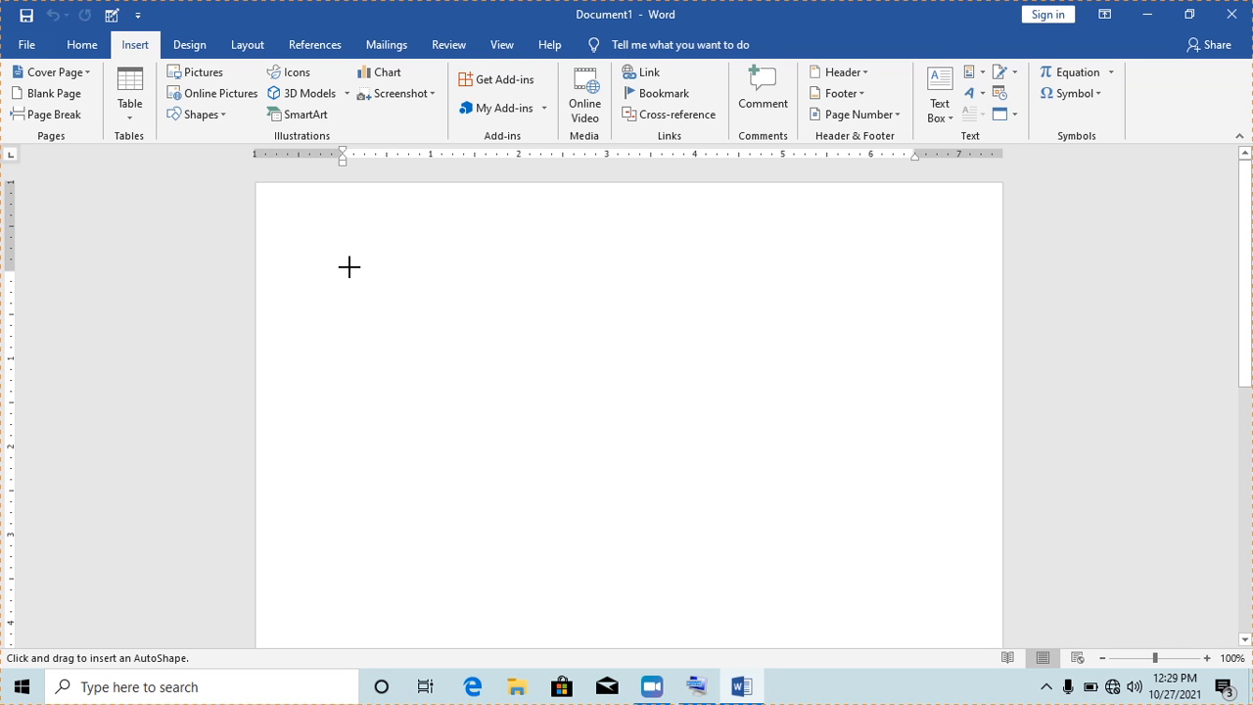
drag(349, 267, 471, 381)
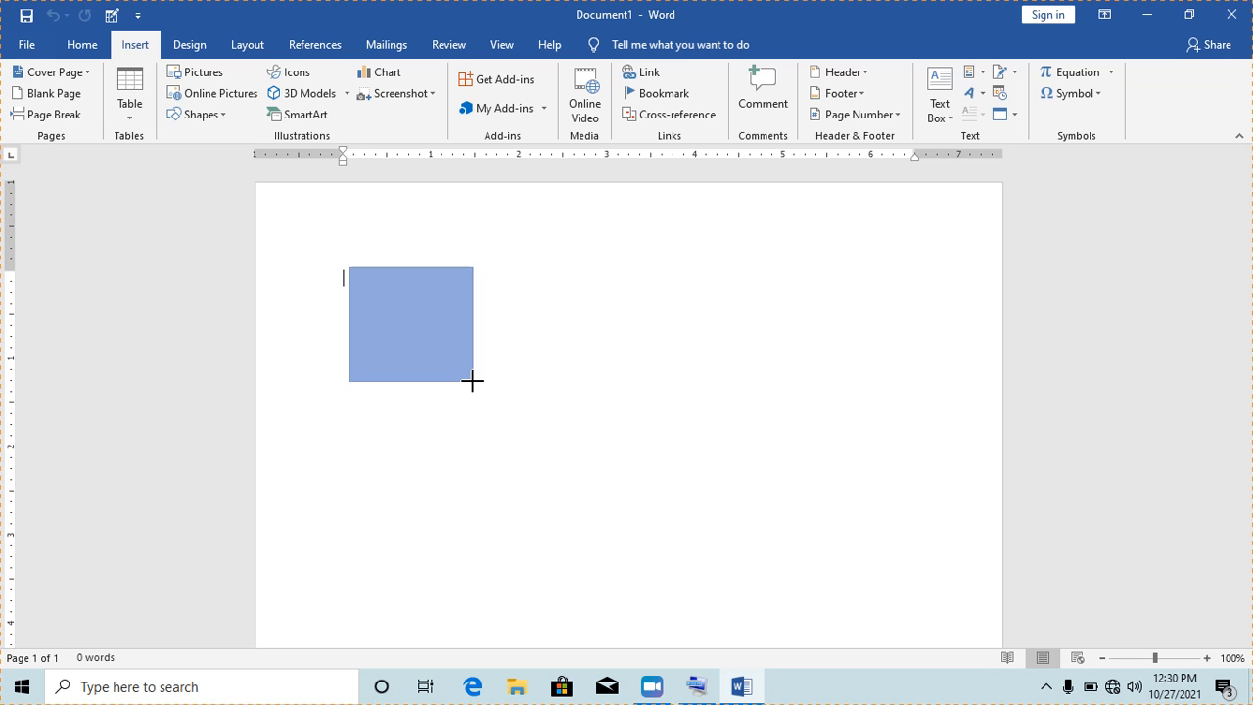
mouse_move(472, 380)
mouse_down()
mouse_move(574, 398)
mouse_move(633, 378)
mouse_move(621, 361)
mouse_move(543, 358)
mouse_move(624, 361)
mouse_move(572, 349)
mouse_move(575, 361)
mouse_up()
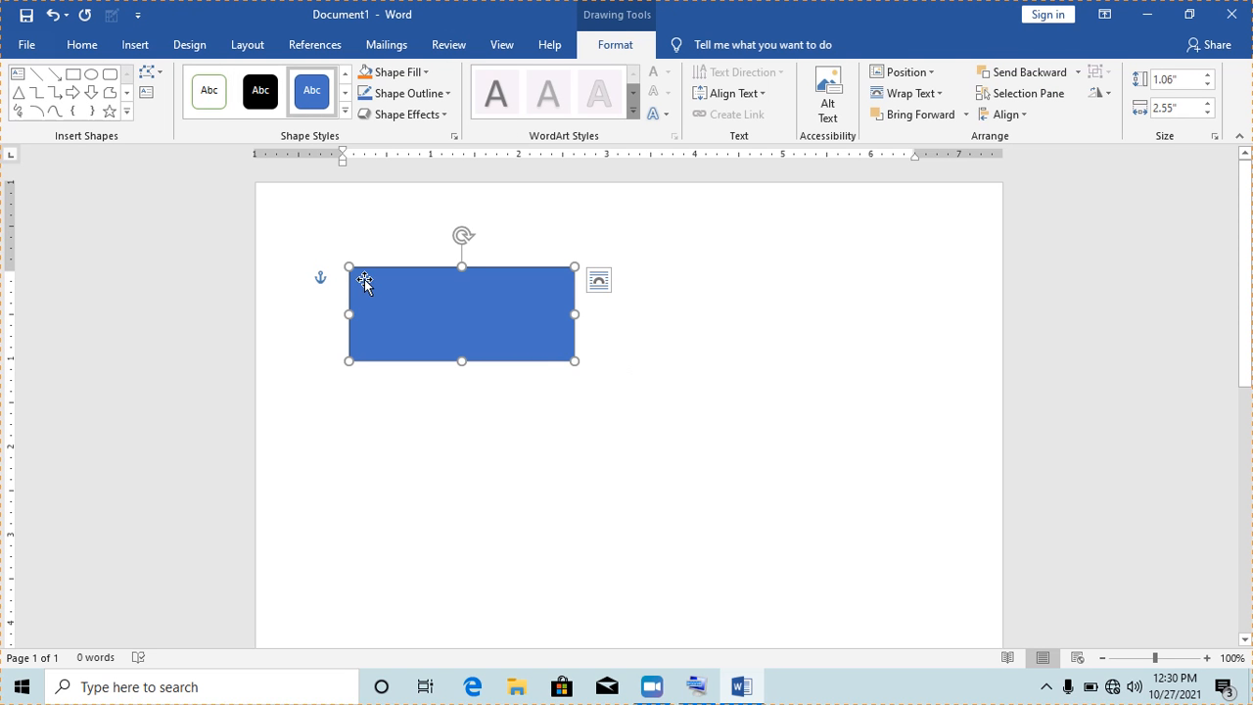
- Draw an oval shape about 1.4" high and 1.37" wide to the right of the rectangle
click(134, 51)
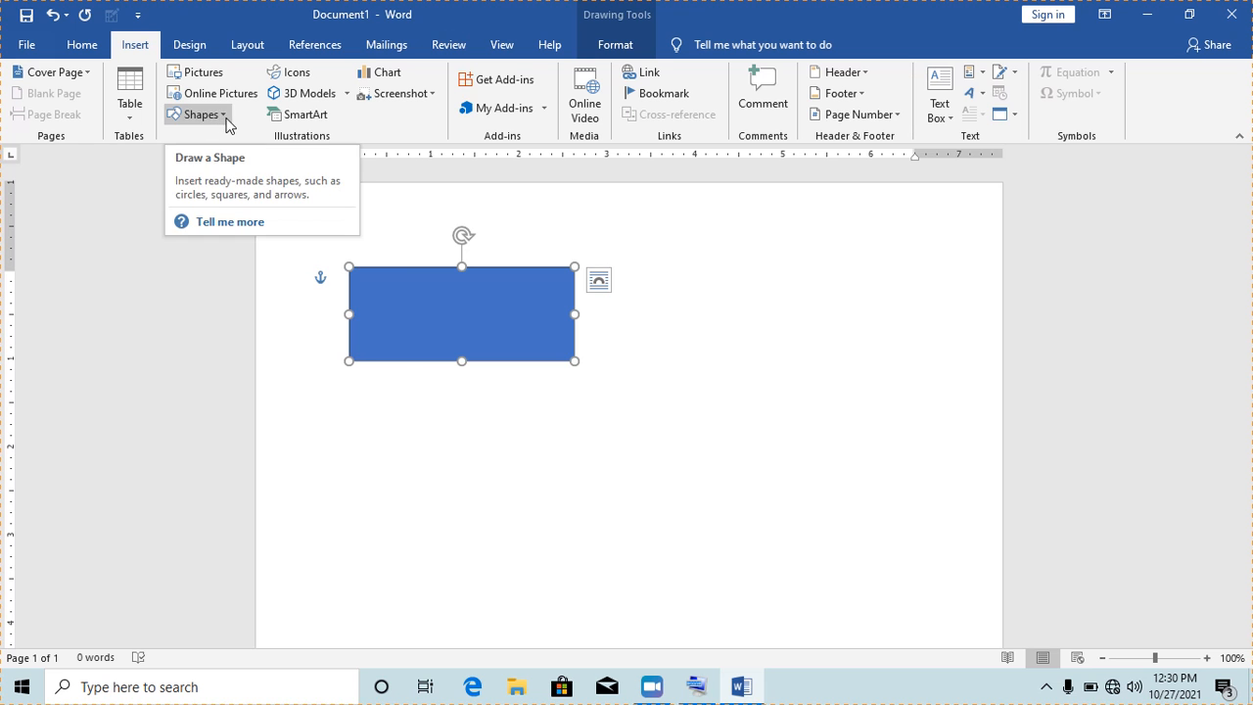
click(223, 116)
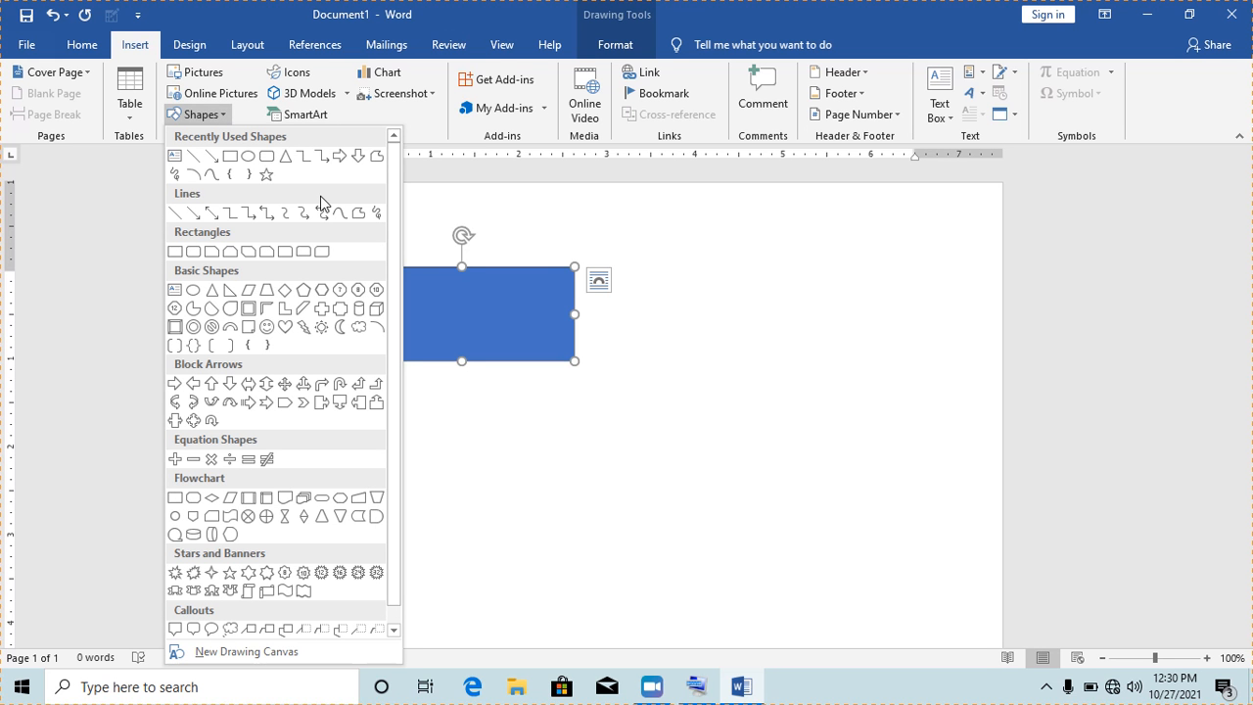
click(249, 158)
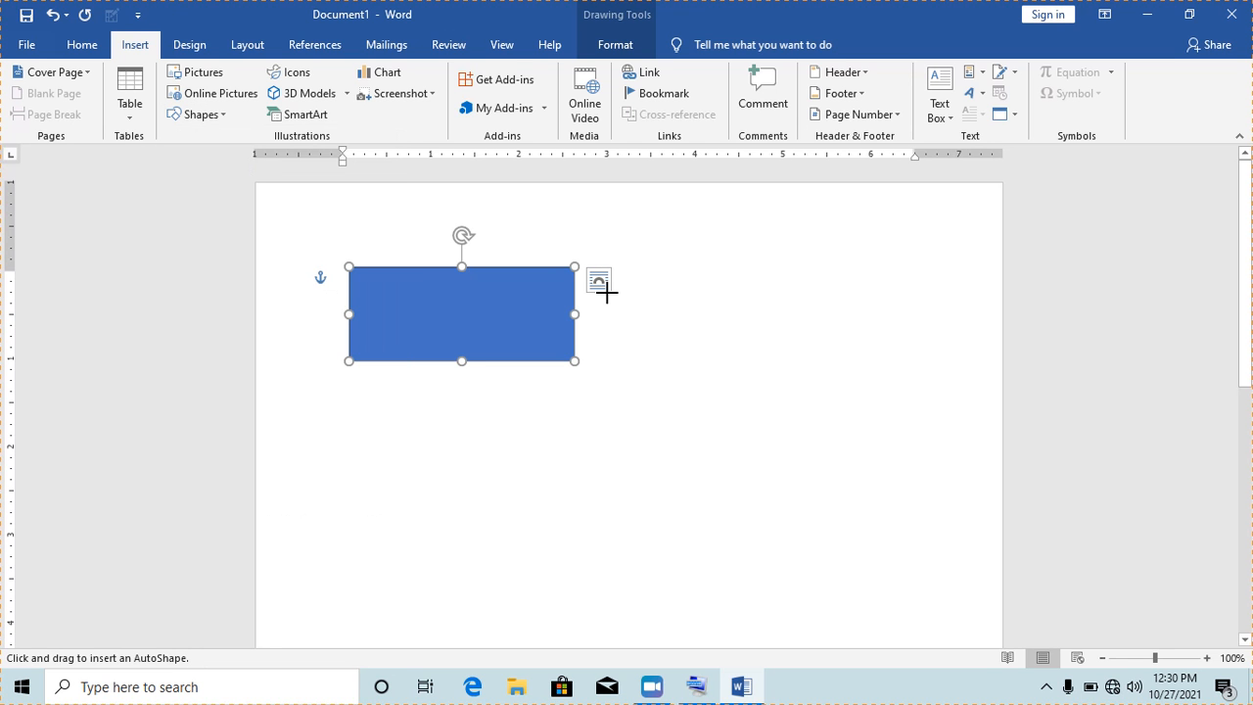
drag(634, 270, 753, 393)
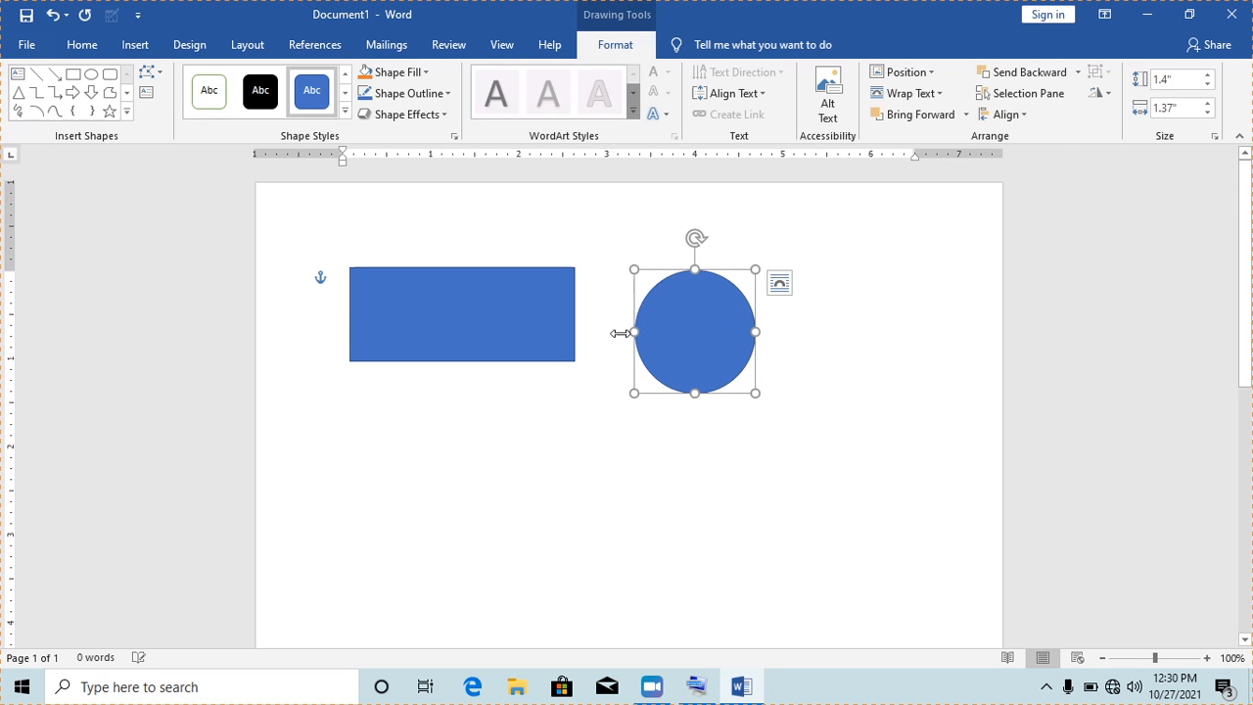
- Draw a smiley face shape below the rectangle and deselect it
click(536, 327)
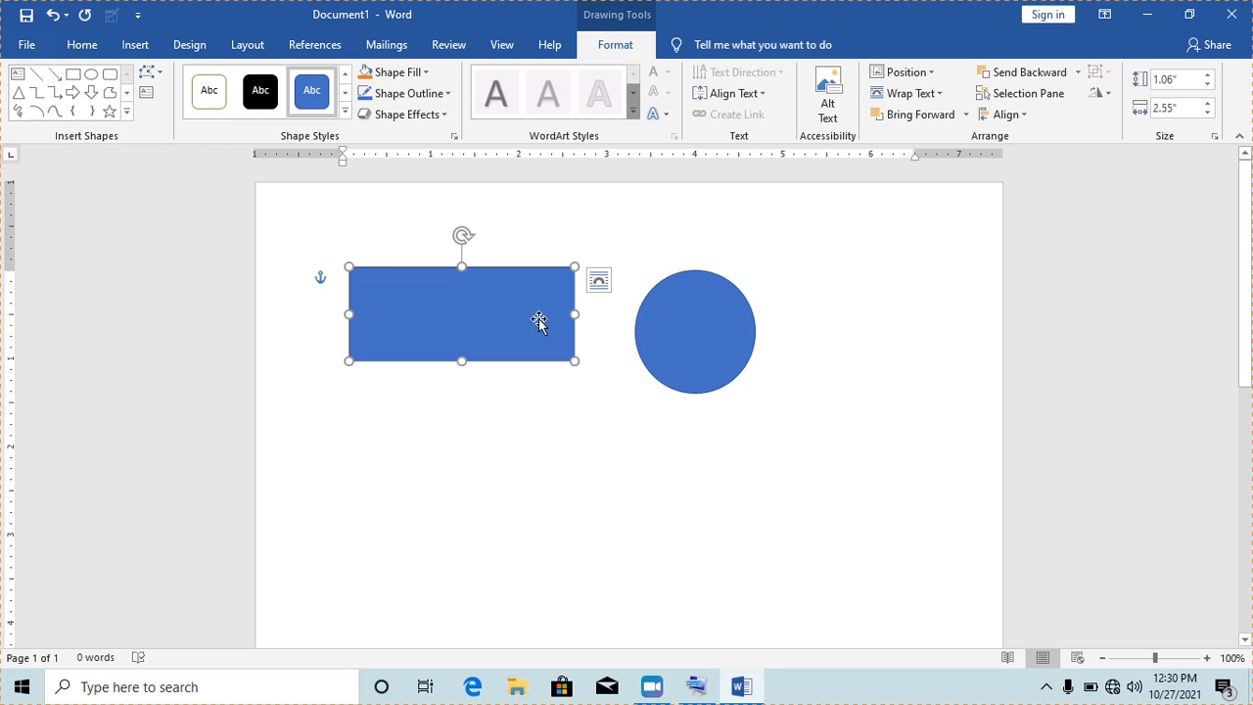
click(127, 45)
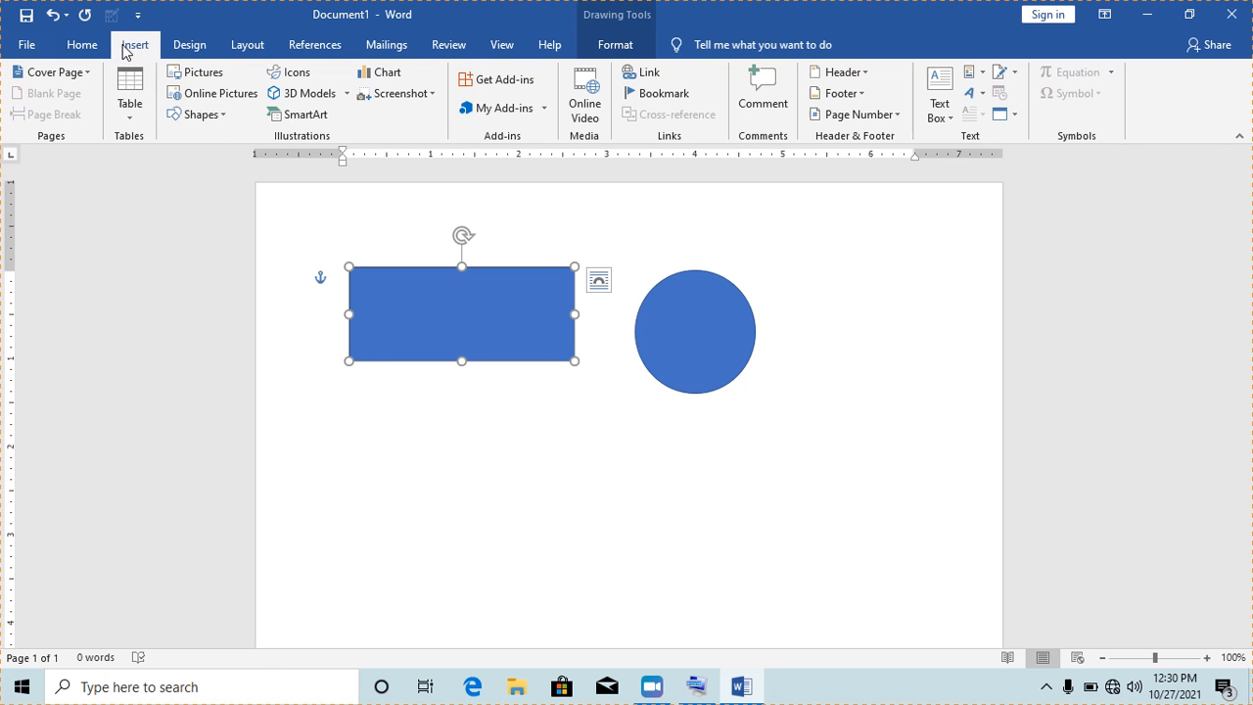
click(221, 116)
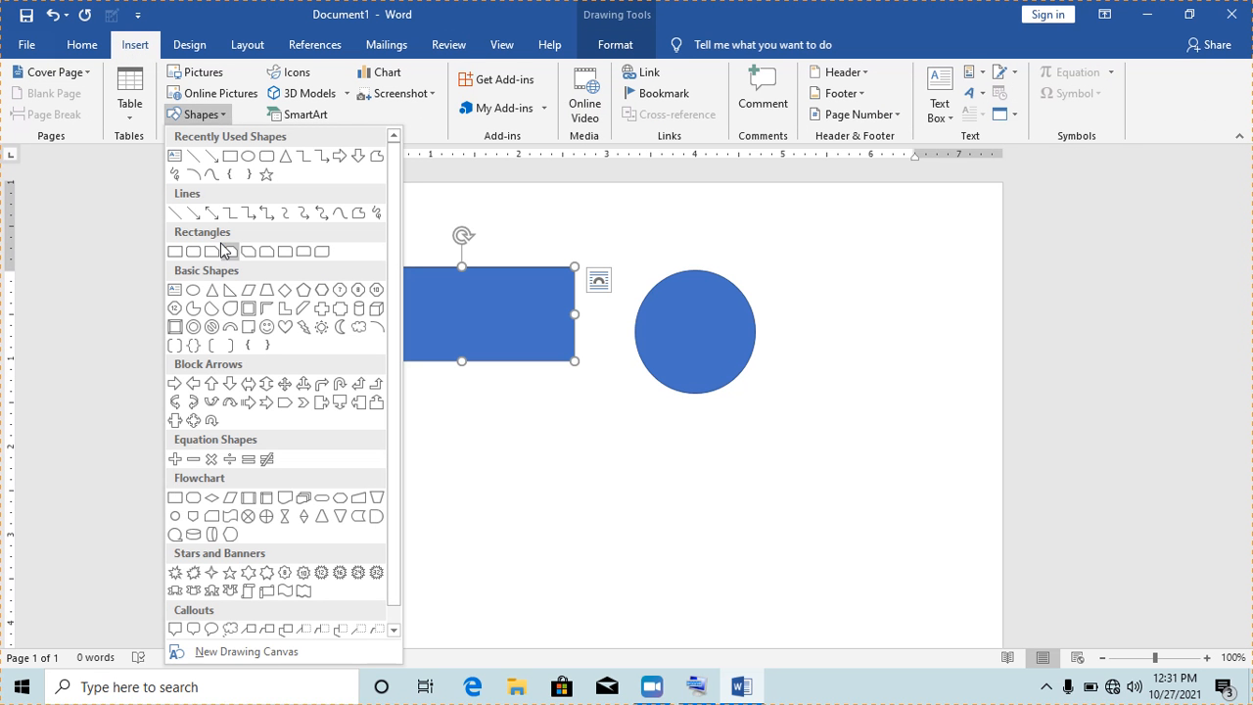
click(266, 329)
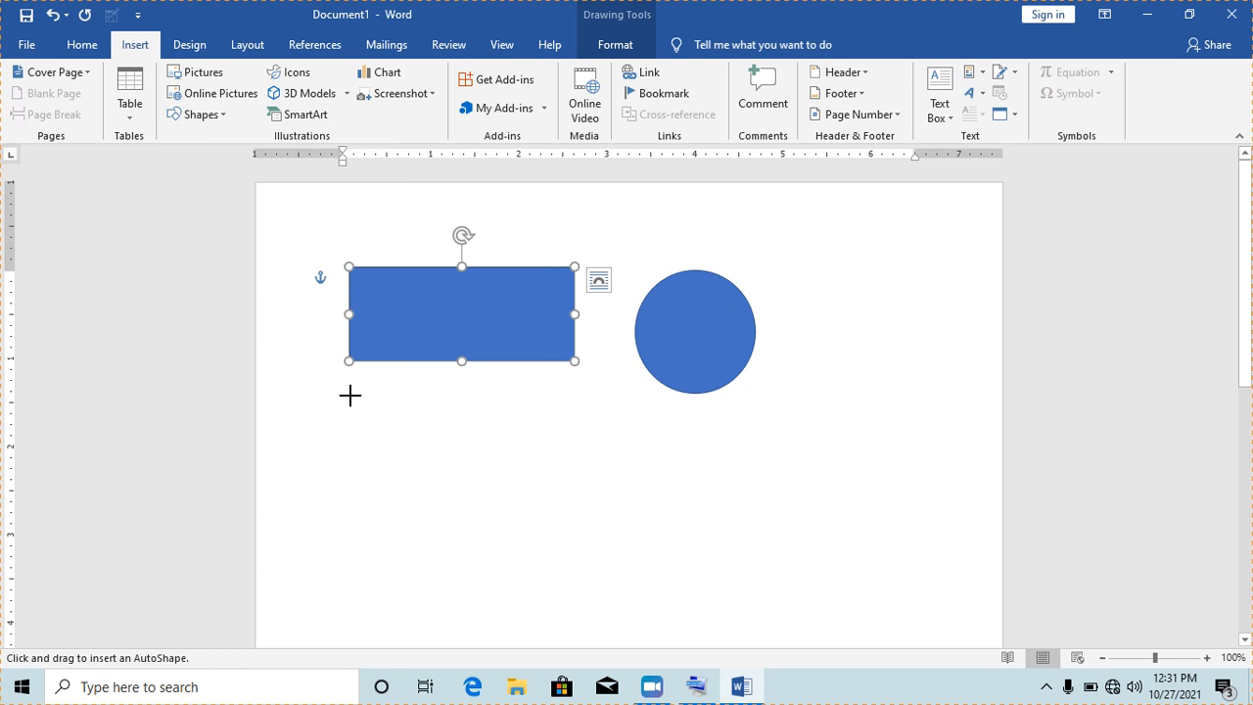
click(222, 115)
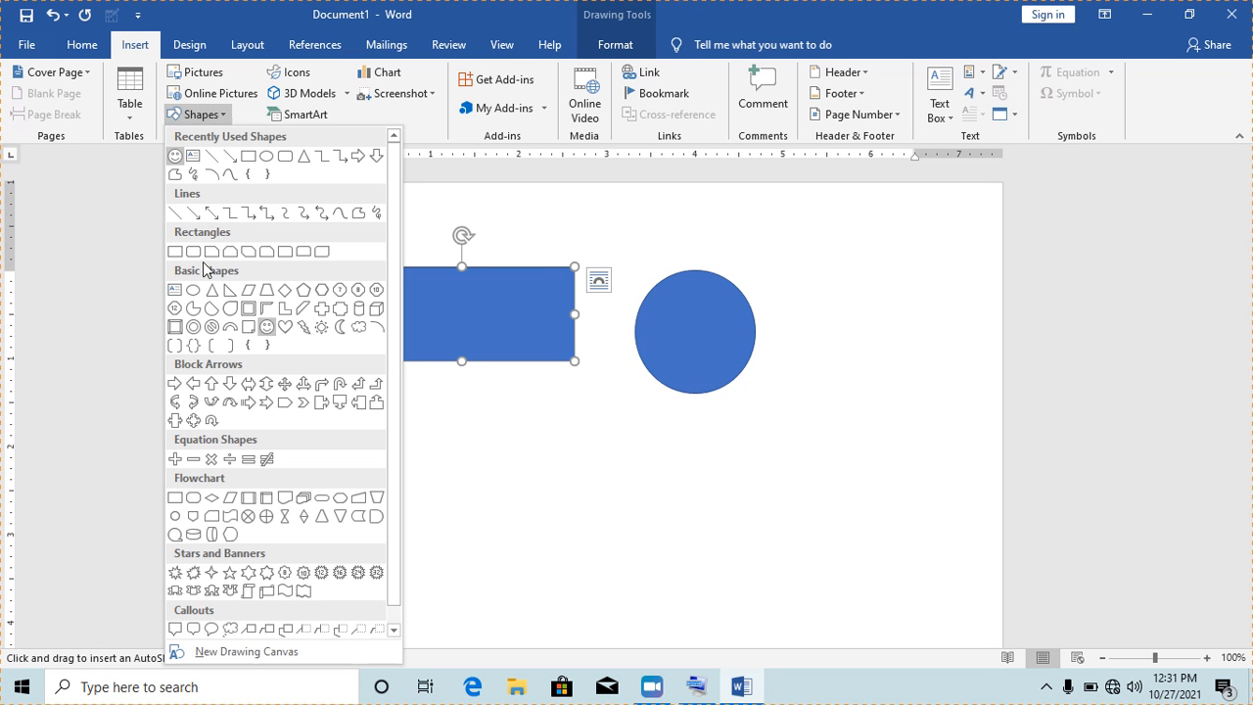
click(266, 330)
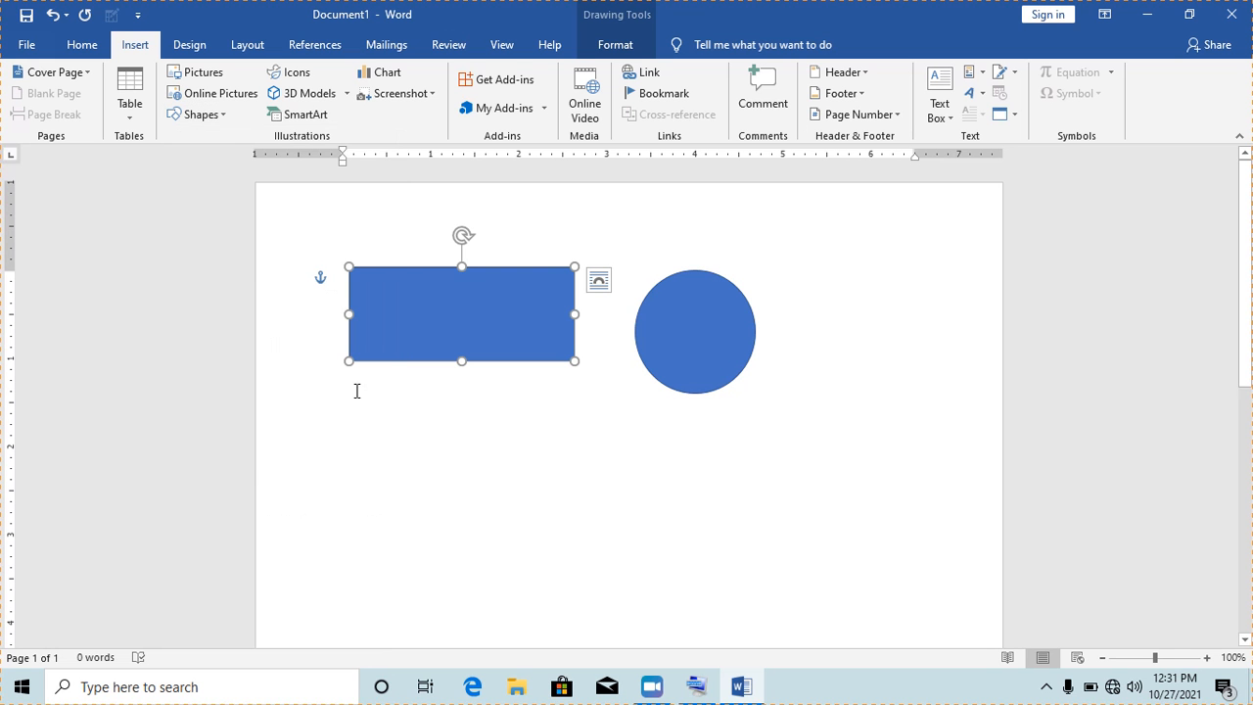
click(220, 113)
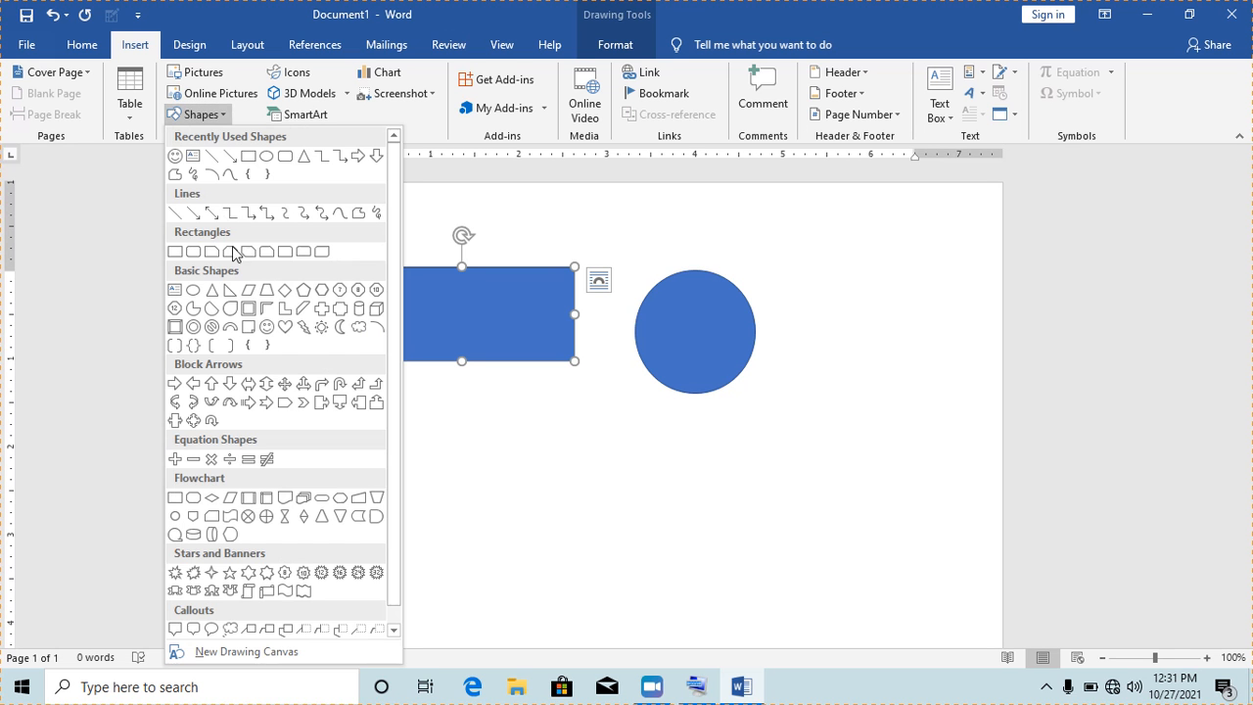
click(259, 317)
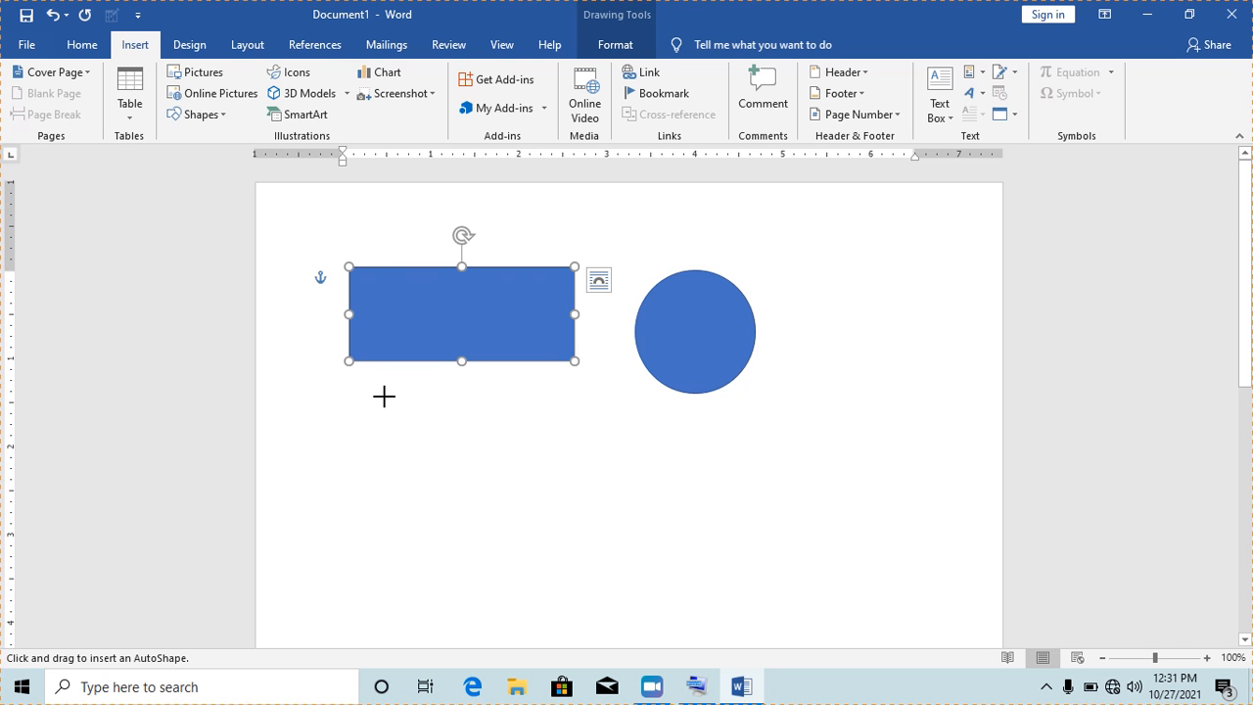
drag(384, 404, 505, 524)
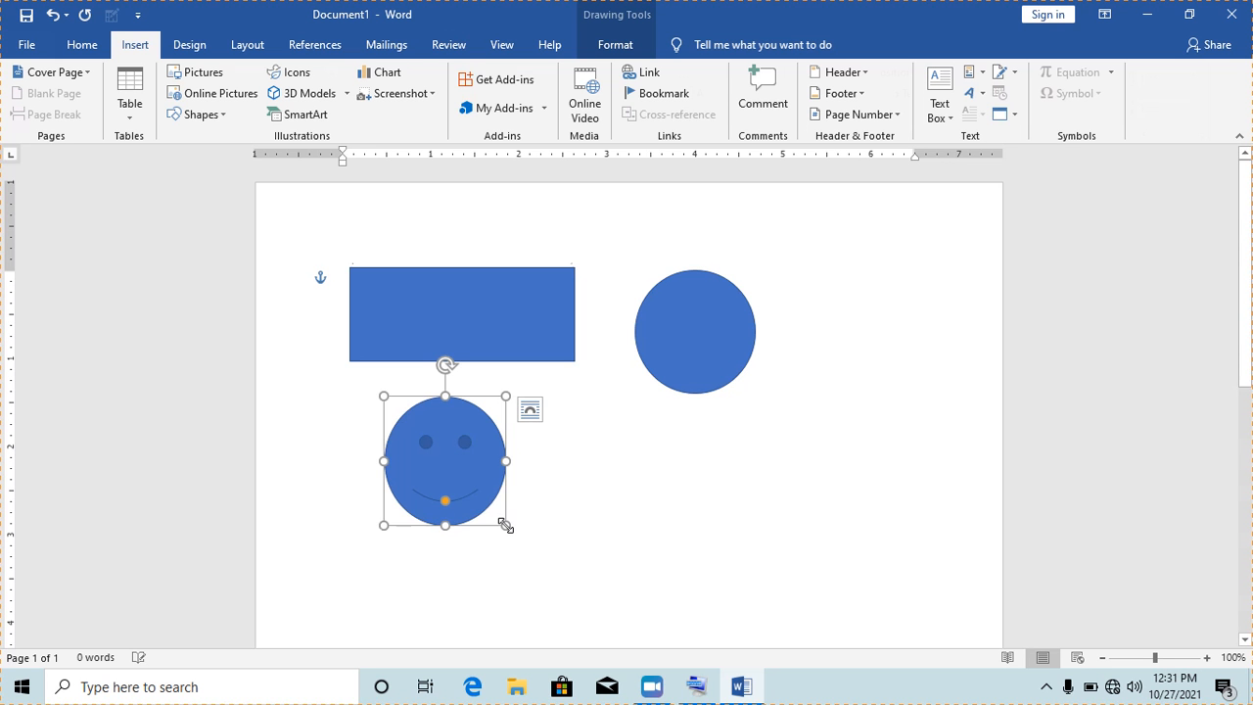
click(573, 474)
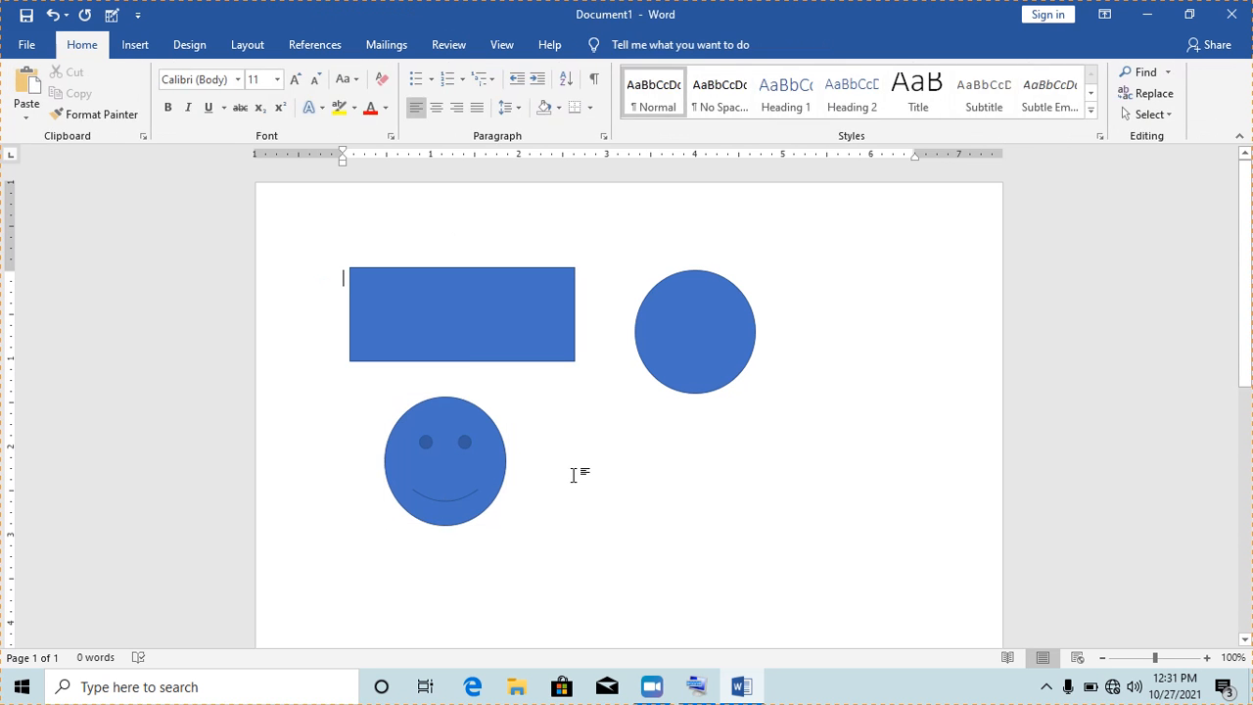
- Draw a crossed-circle flowchart shape about 1.39" high and 1.48" wide to the right of the smiley face
click(133, 45)
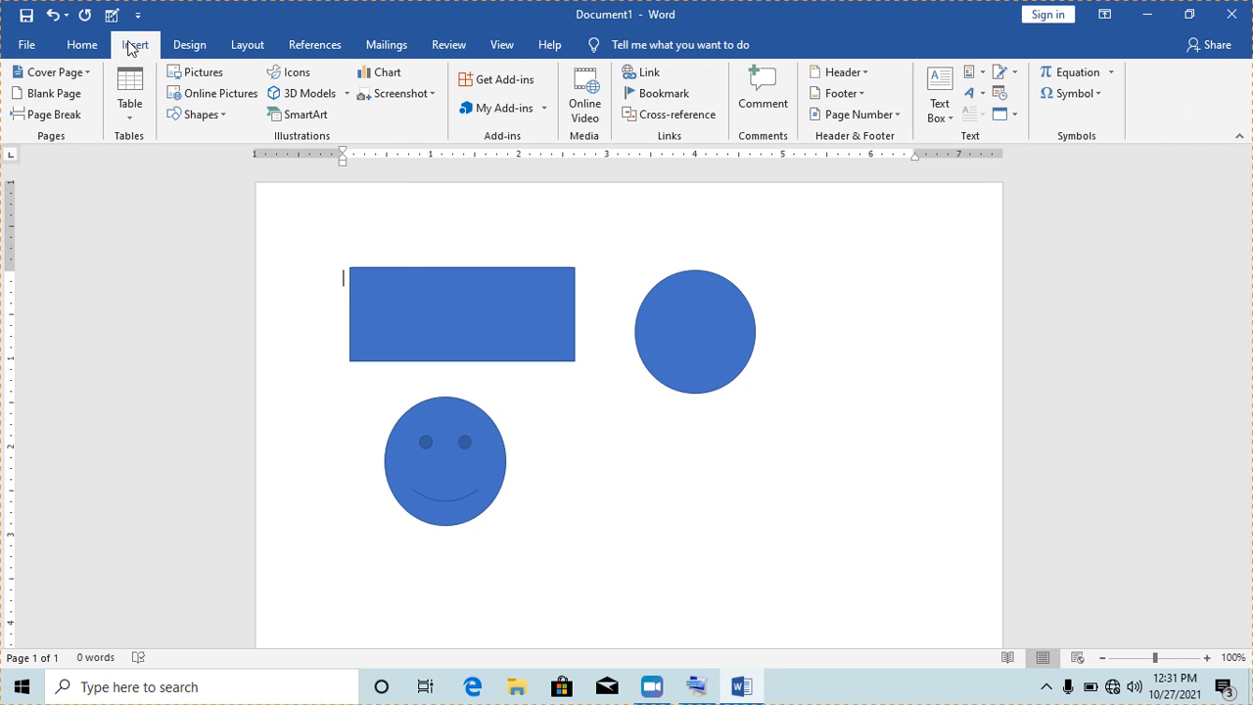
click(222, 116)
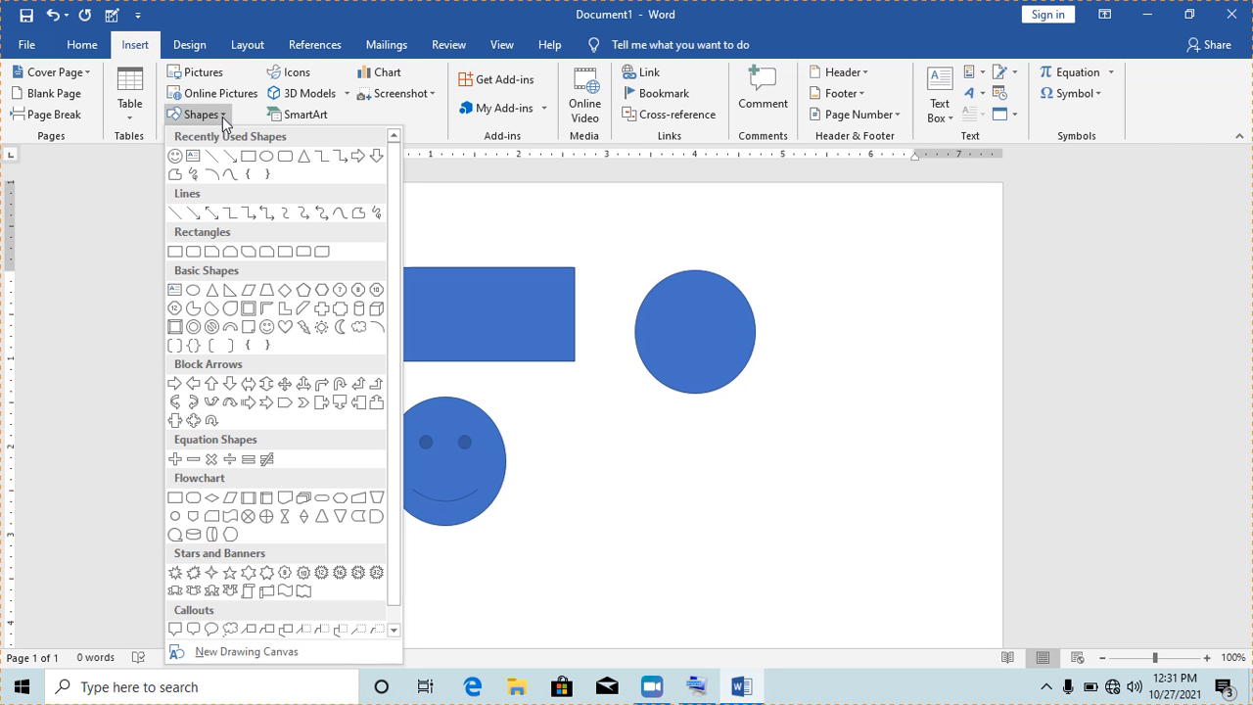
click(248, 516)
mouse_move(558, 440)
mouse_down()
mouse_move(610, 506)
mouse_move(675, 520)
mouse_move(690, 561)
mouse_up()
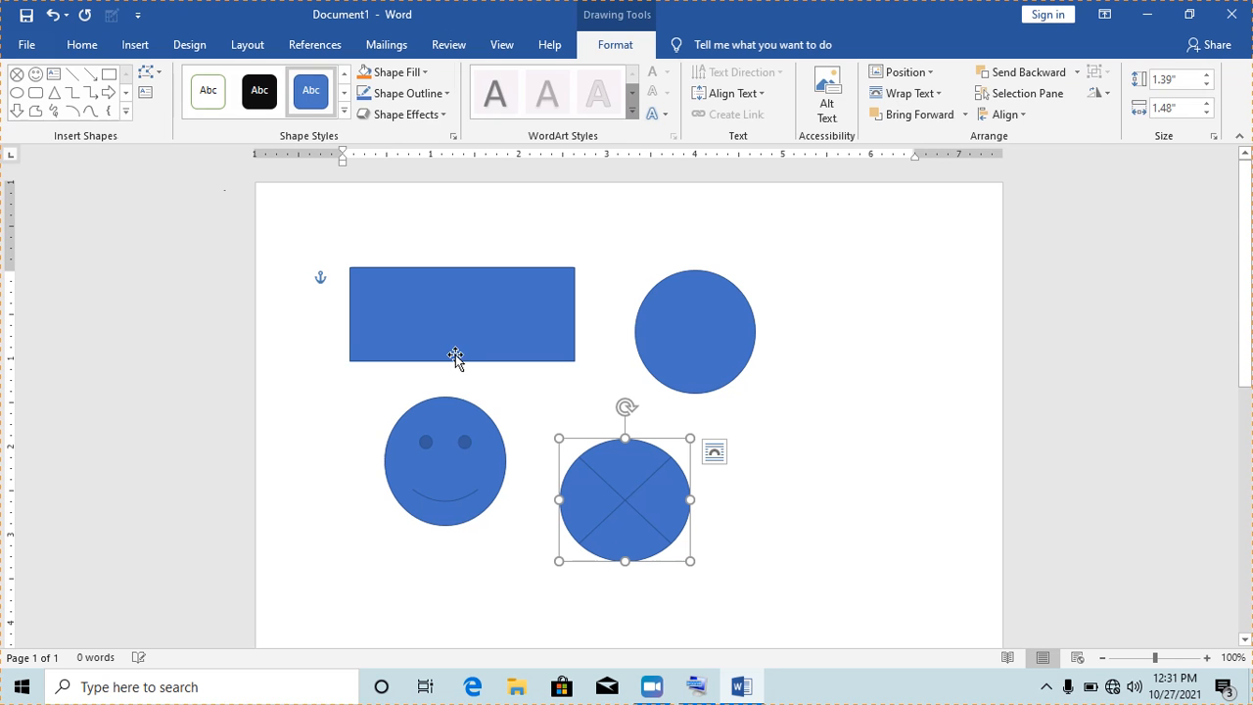
- Draw an octagon about 1.41" high and 1.4" wide to the right of the plain circle
click(137, 49)
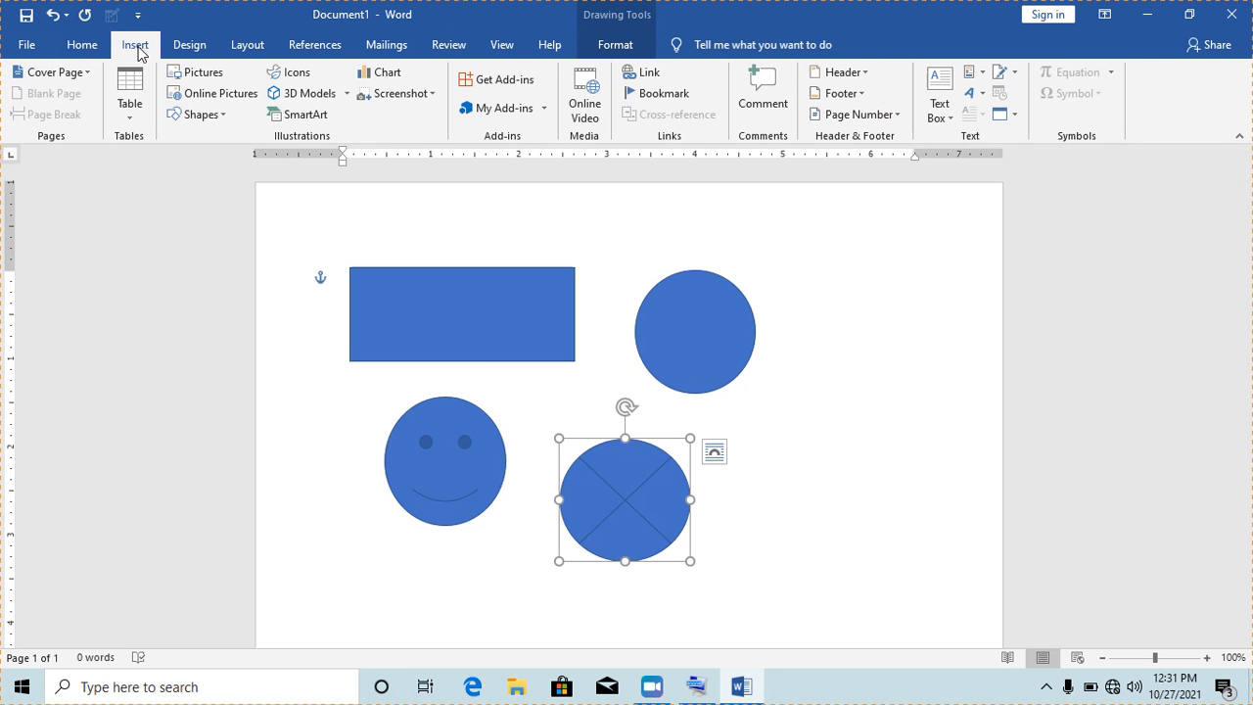
click(226, 116)
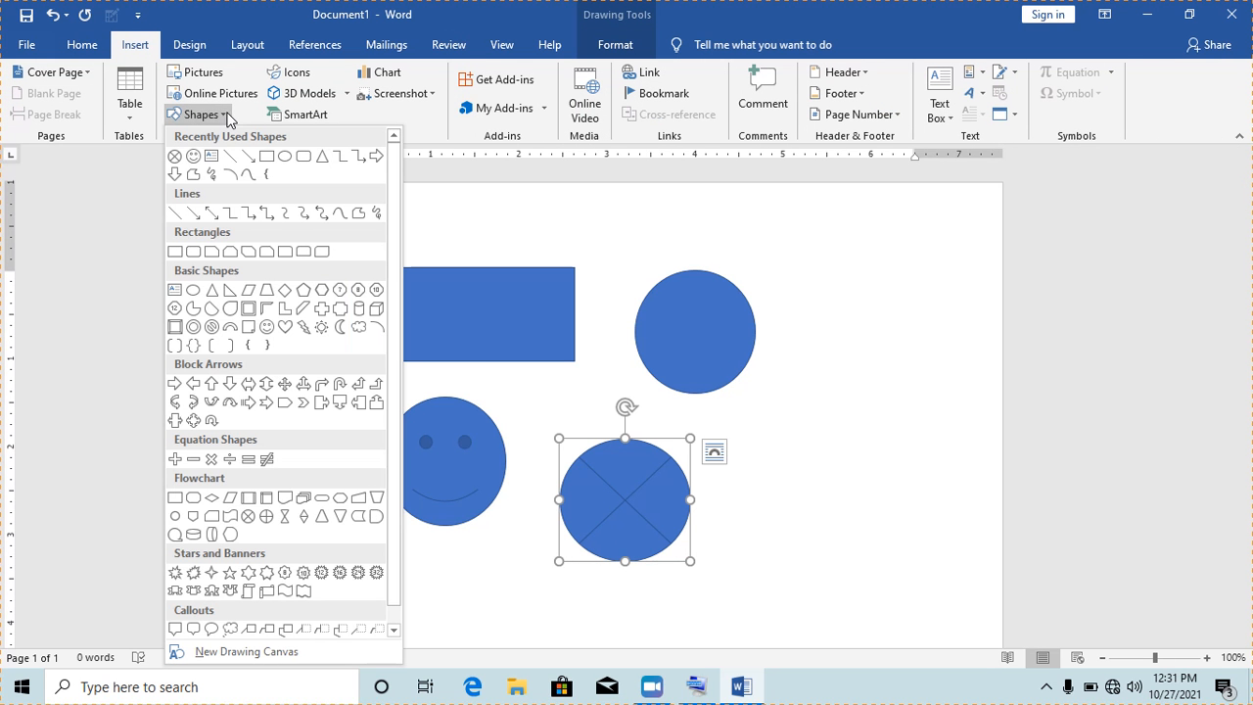
click(355, 291)
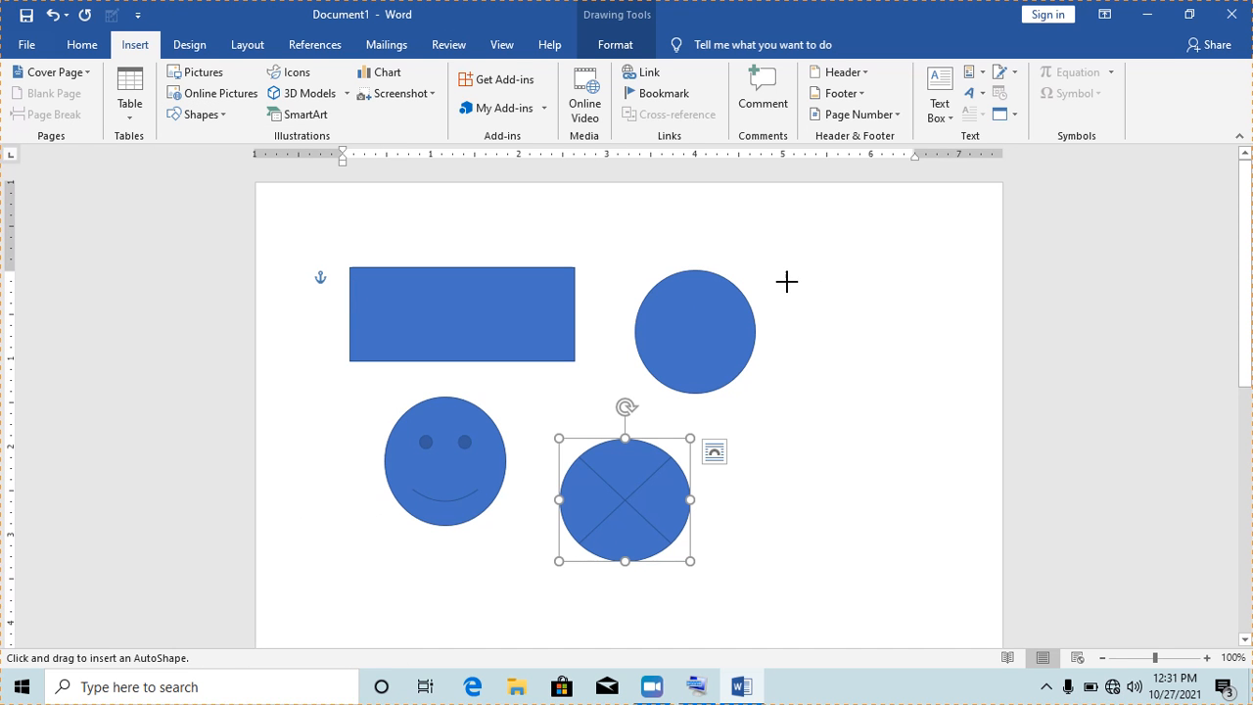
drag(787, 282, 909, 400)
drag(909, 406, 910, 406)
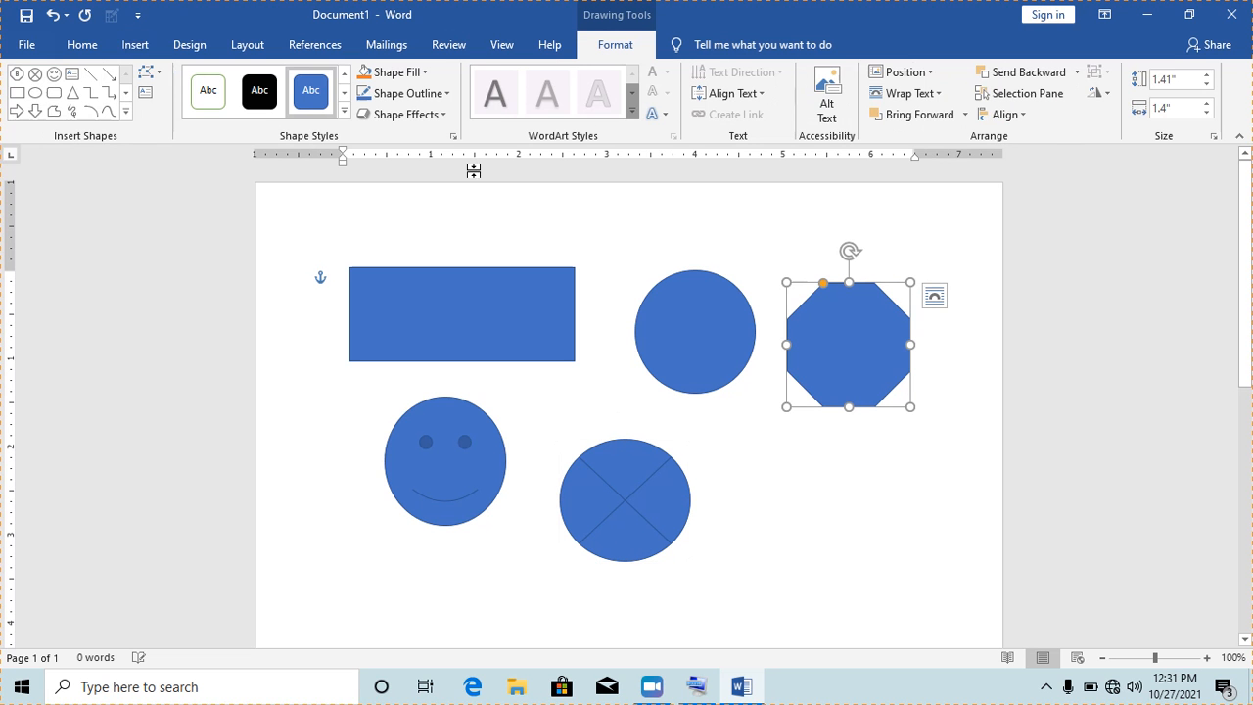
- Draw a striped right block arrow below the octagon, beside the crossed circle
click(131, 45)
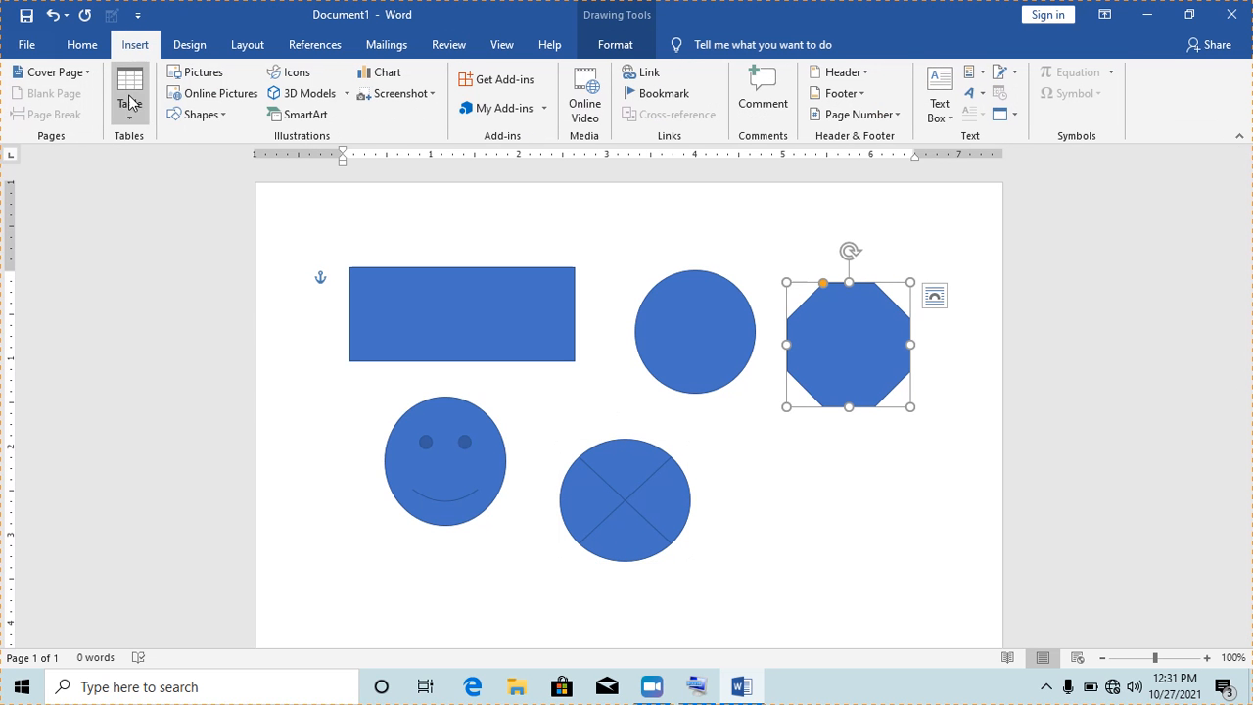
click(221, 115)
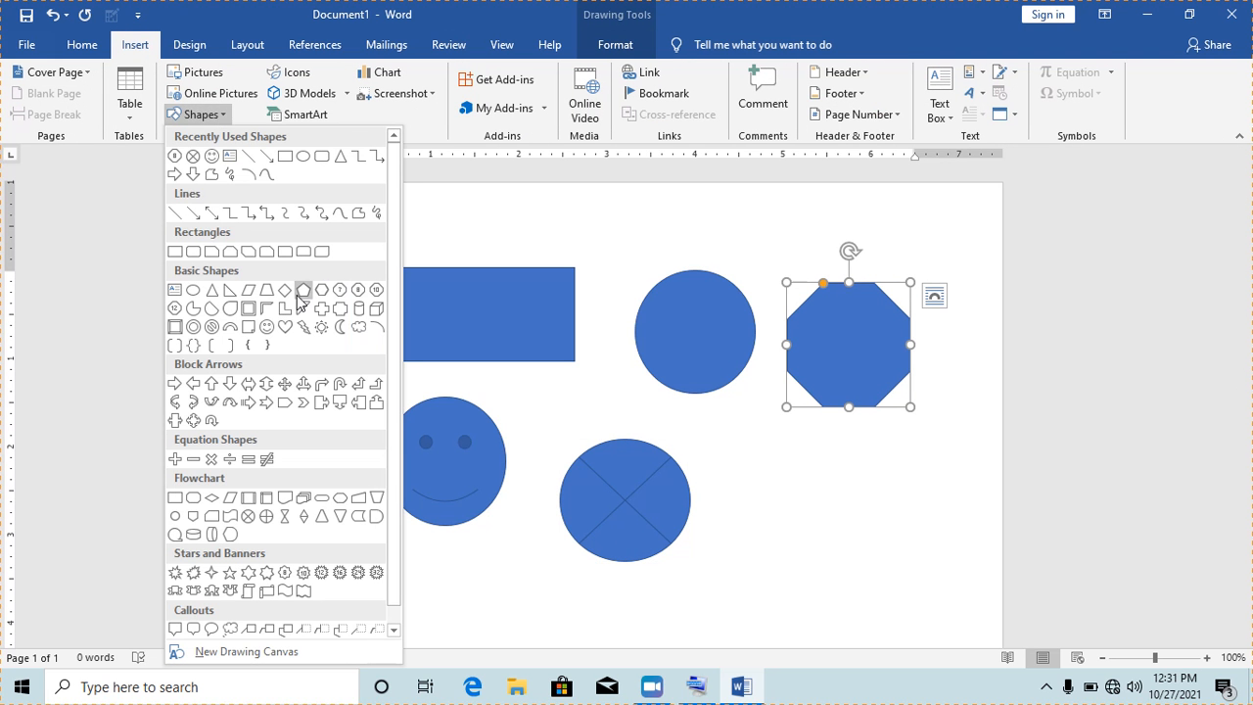
click(247, 402)
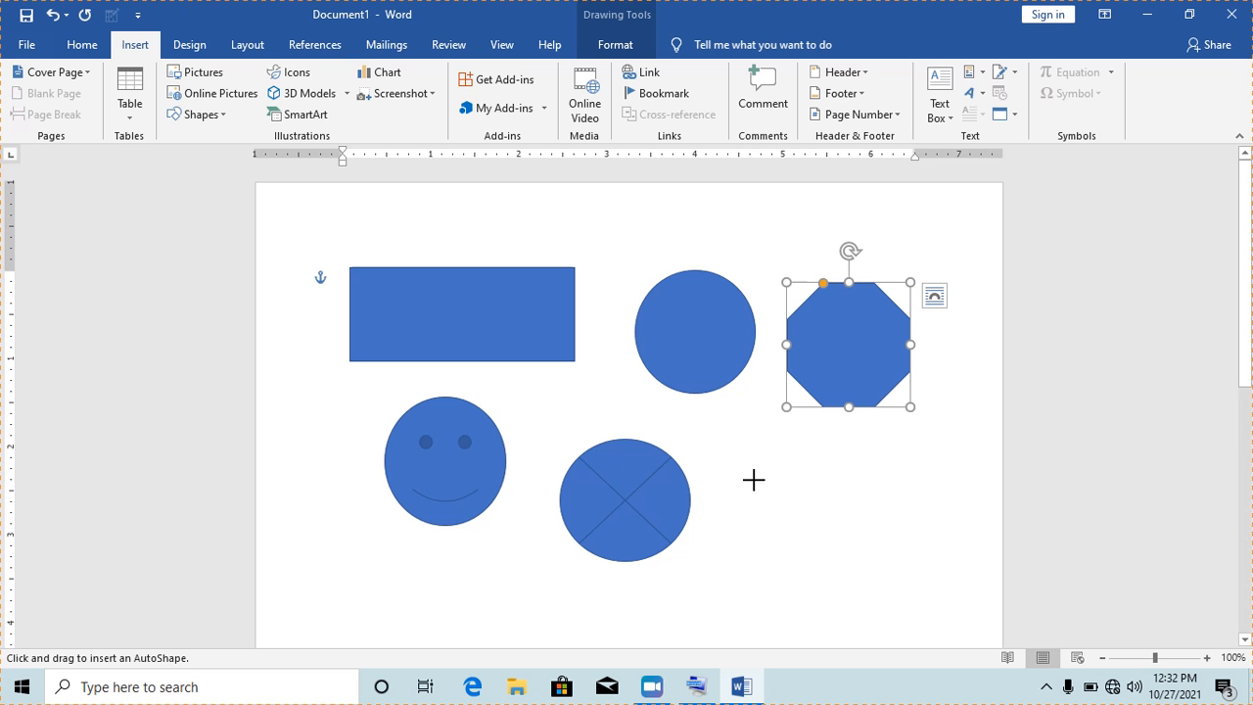
drag(744, 460, 908, 554)
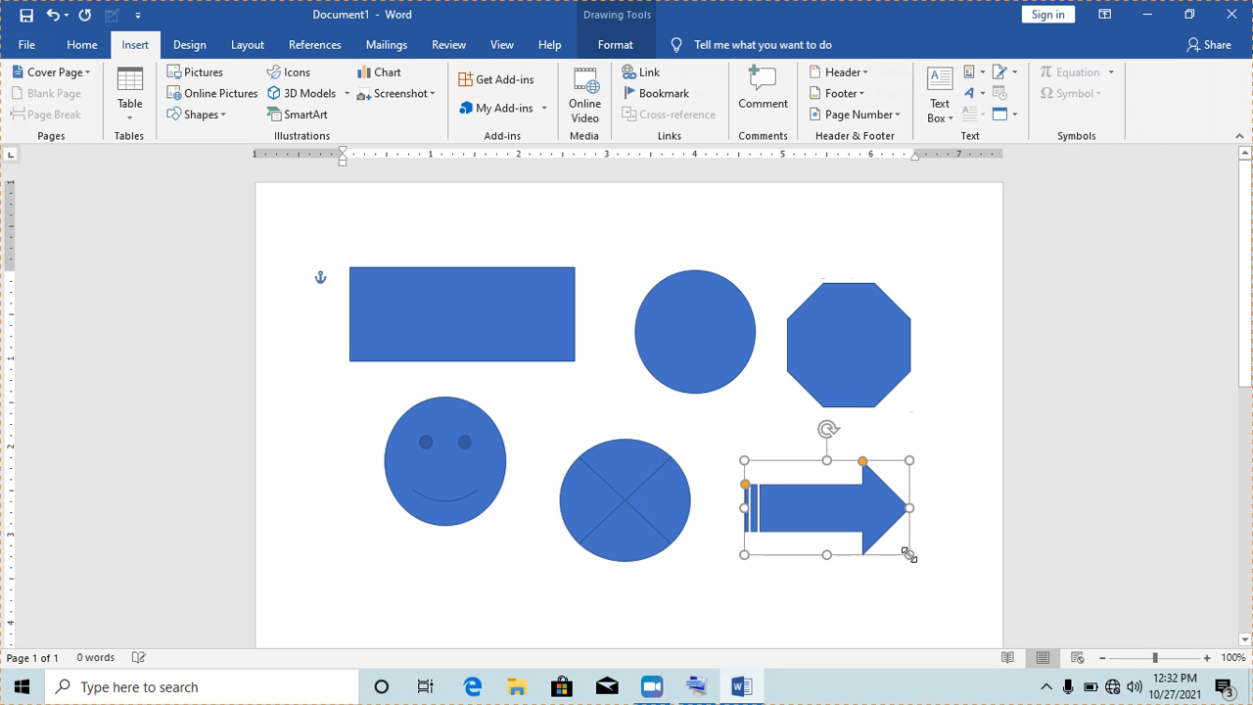
- Move the octagon, the plain circle and the rectangle upward to line up as a top row on the page
click(921, 422)
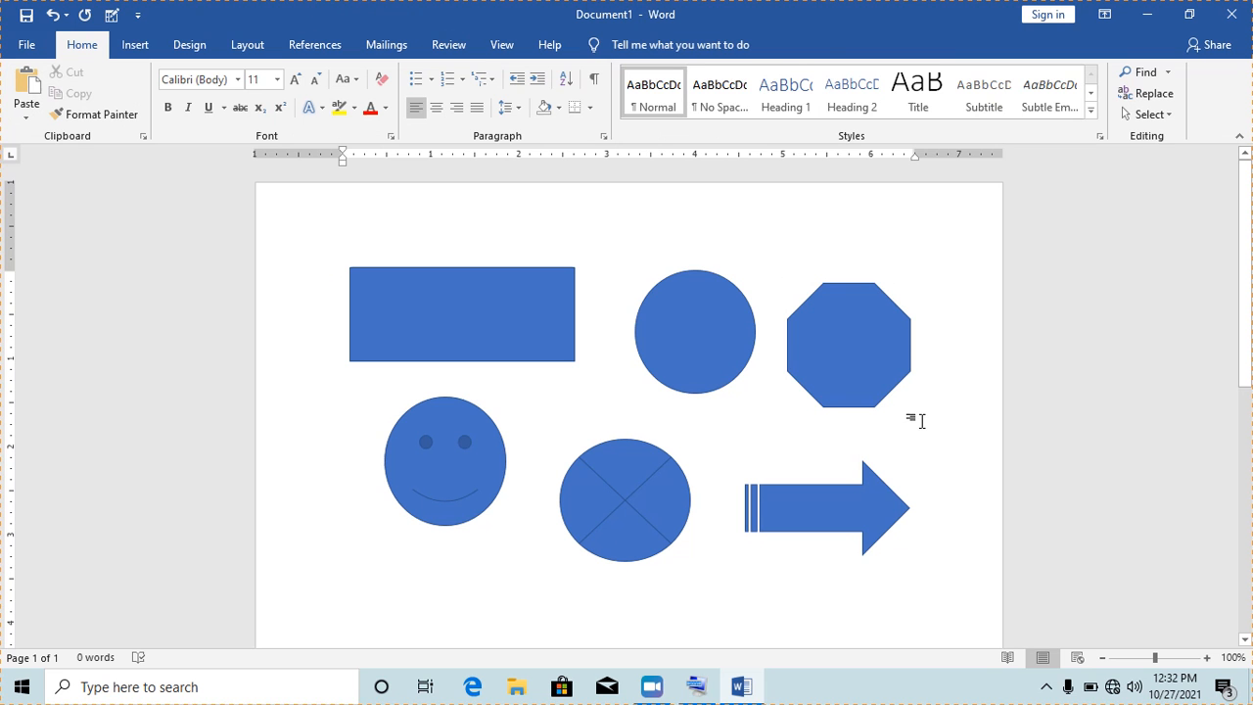
drag(831, 358, 831, 314)
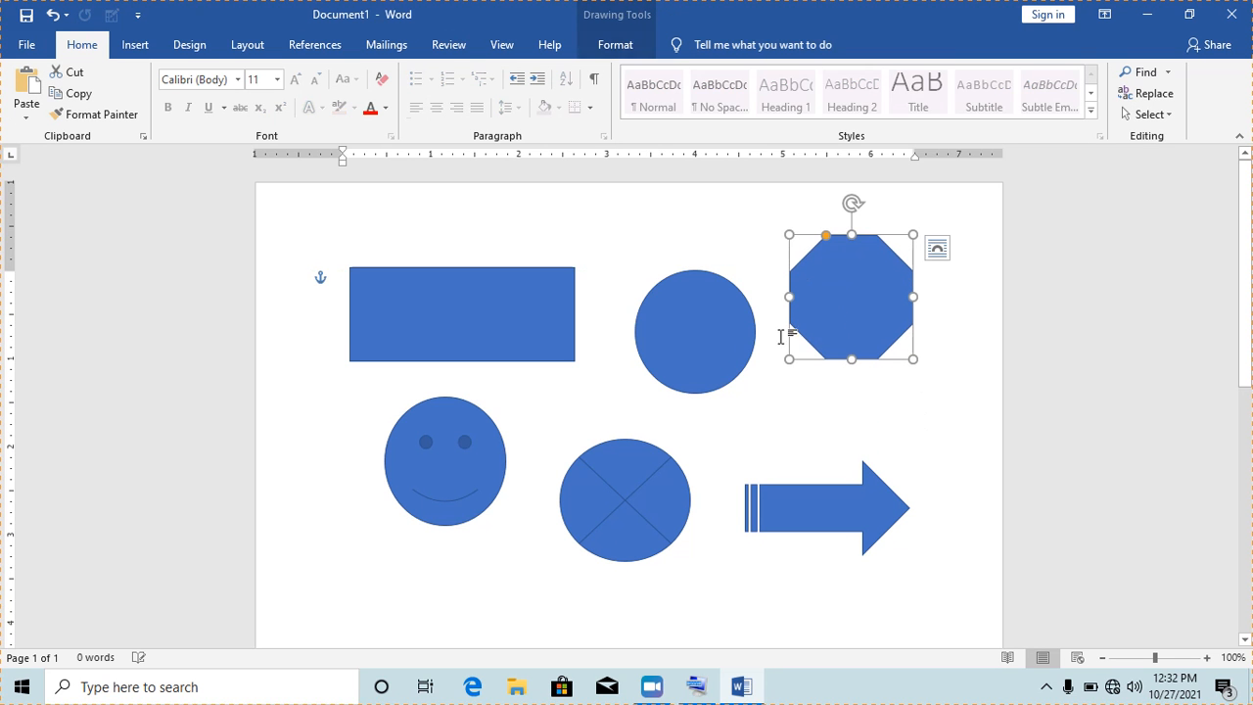
drag(739, 341, 733, 304)
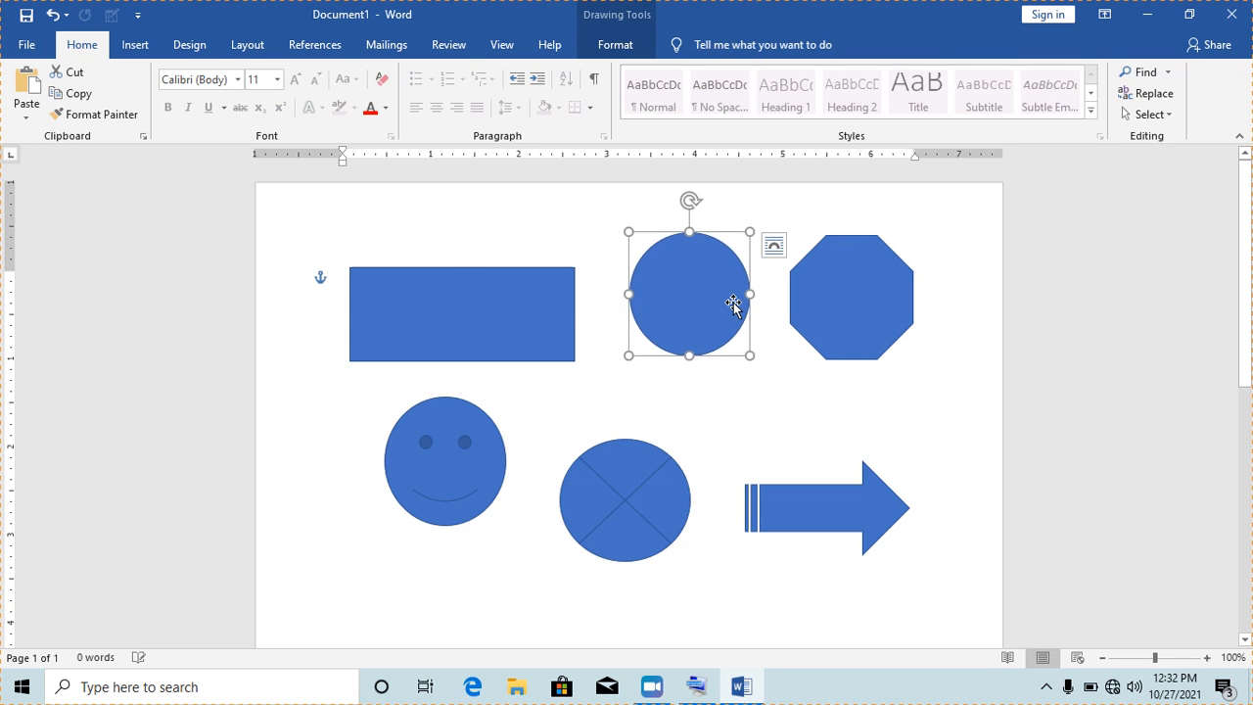
drag(522, 318, 526, 293)
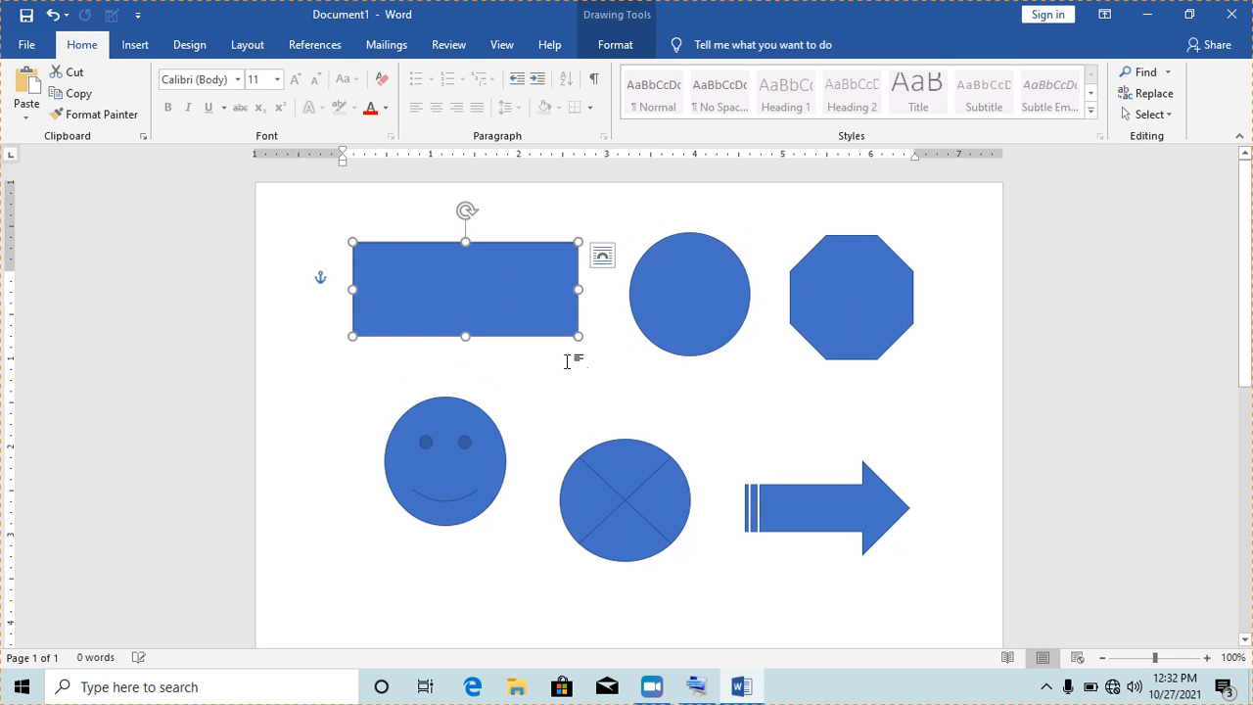
- Move the crossed circle and the striped arrow up level with the smiley face, and leave nothing selected
drag(657, 490, 655, 453)
drag(802, 486, 808, 444)
click(664, 579)
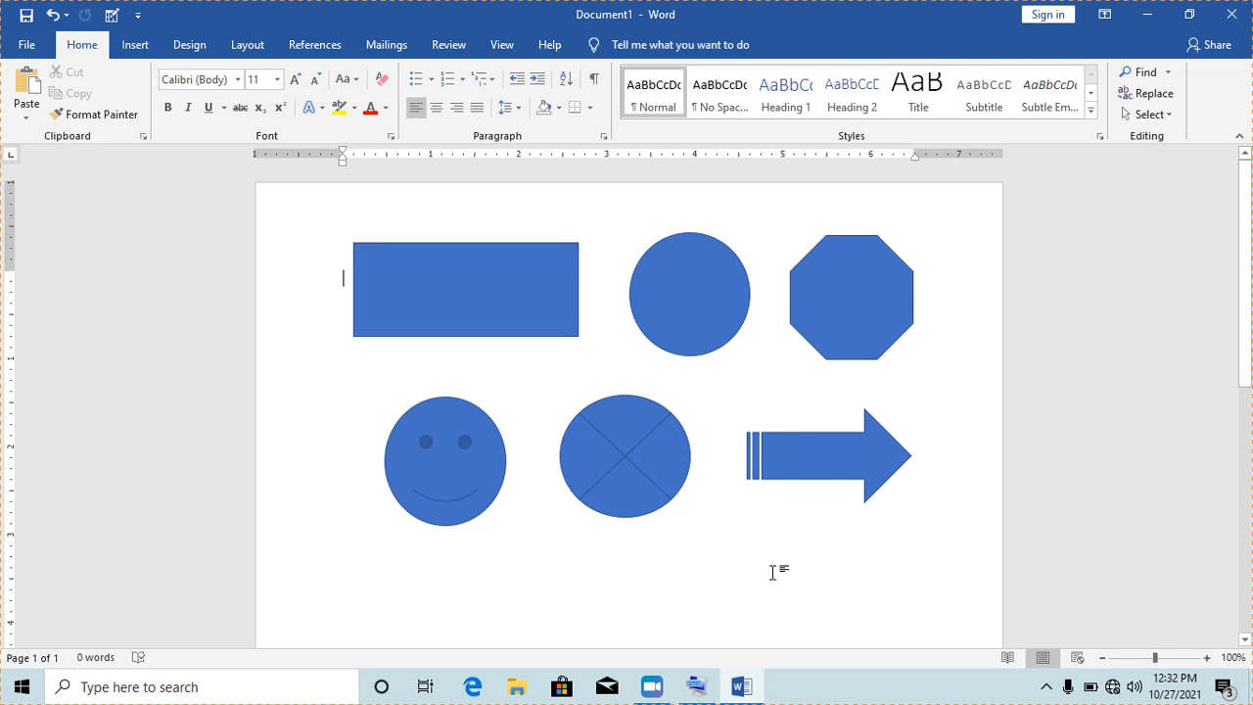
- Select the shapes in the upper and lower rows one after another to examine their sizing handles
click(516, 321)
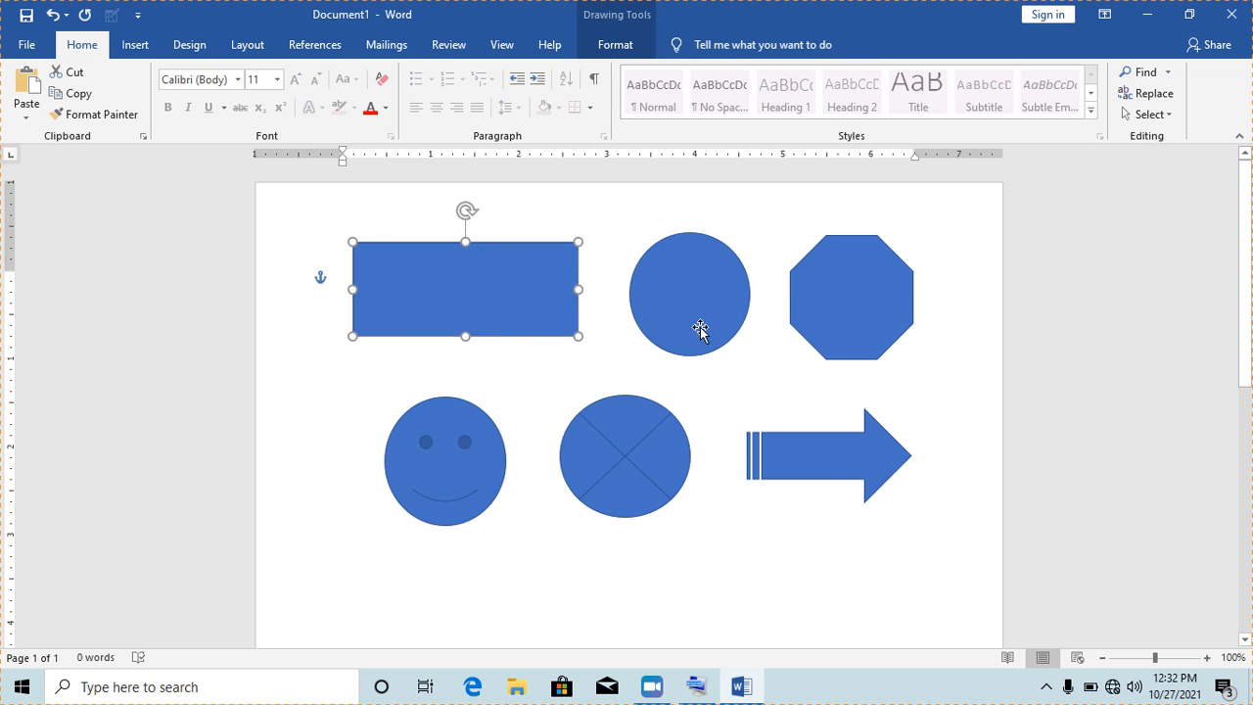
click(697, 329)
click(819, 325)
click(822, 457)
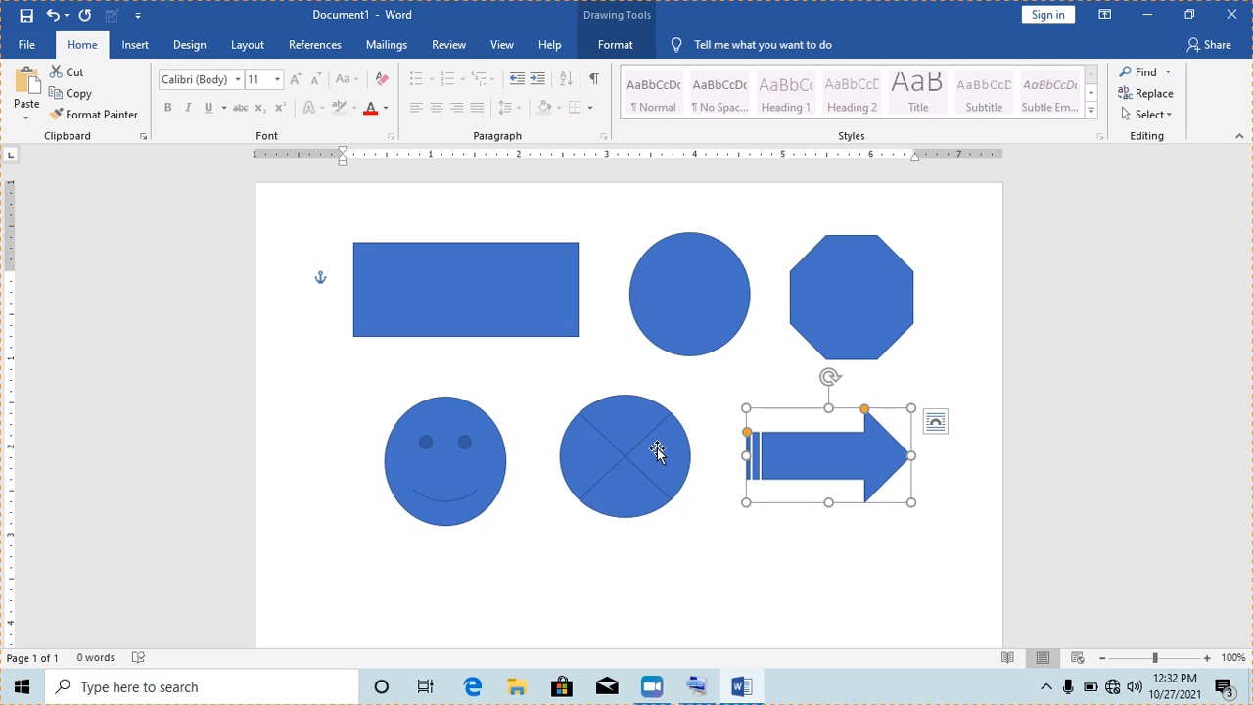
click(554, 565)
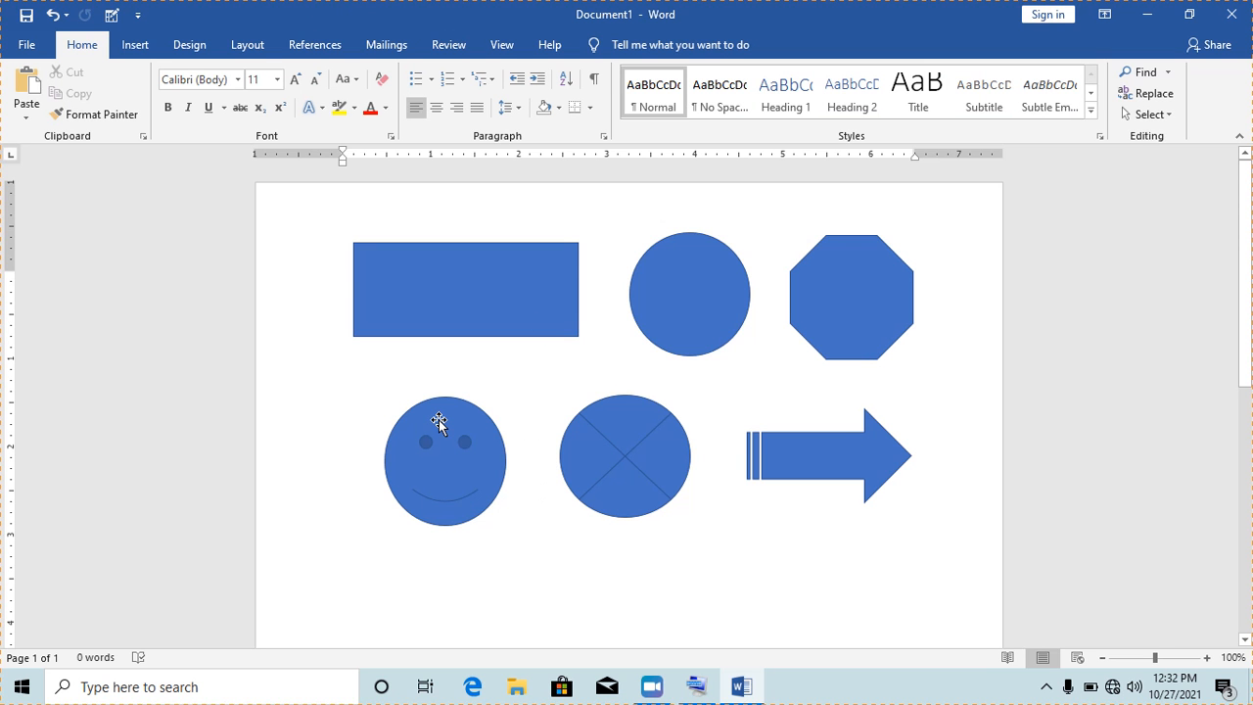
click(460, 310)
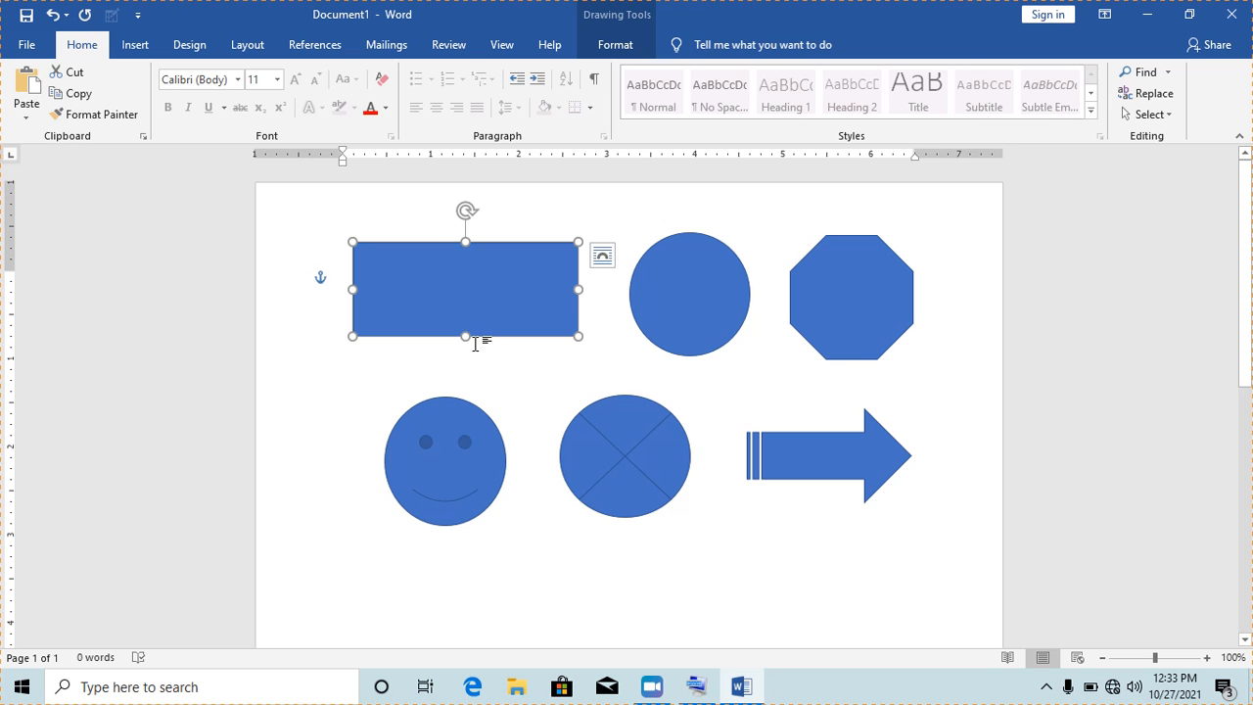
click(664, 305)
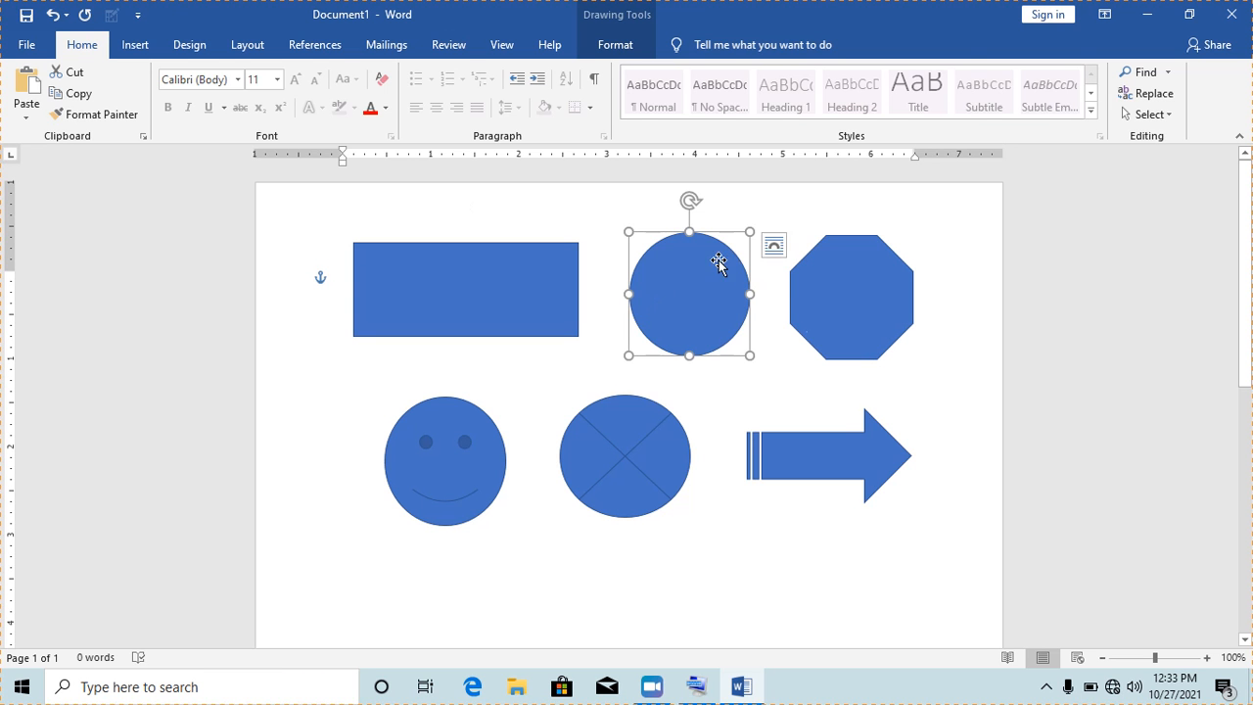
click(865, 322)
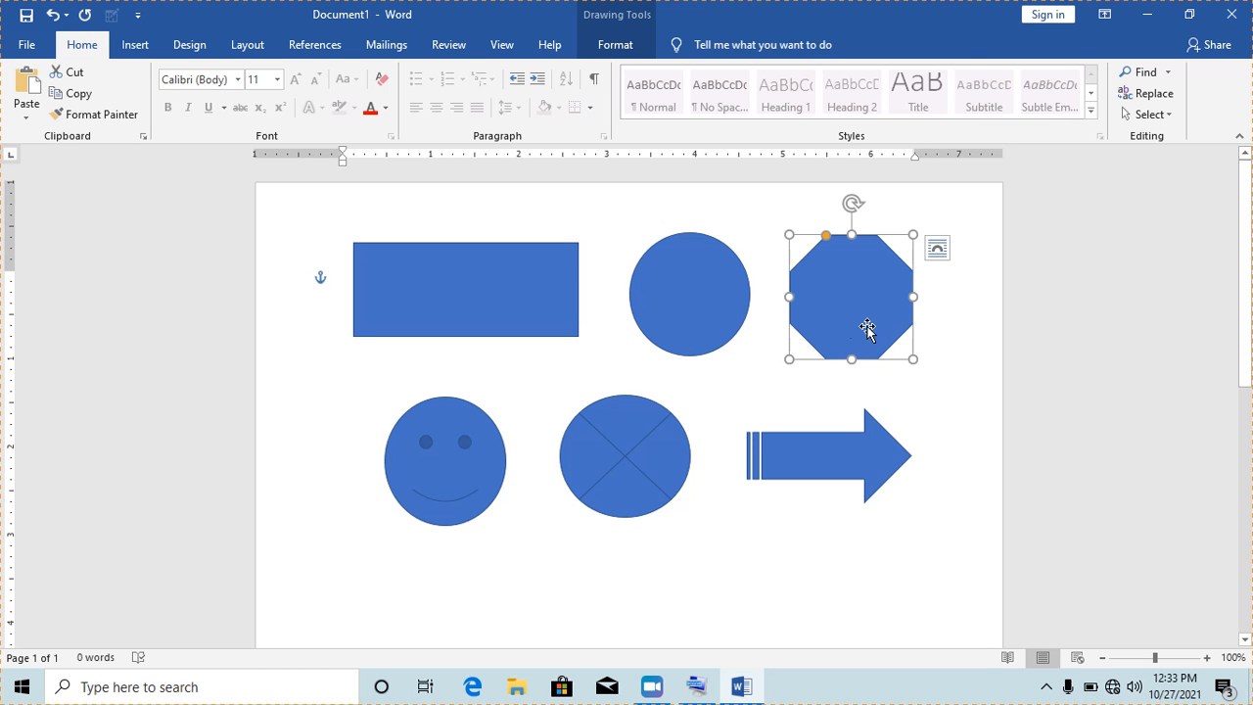
click(834, 455)
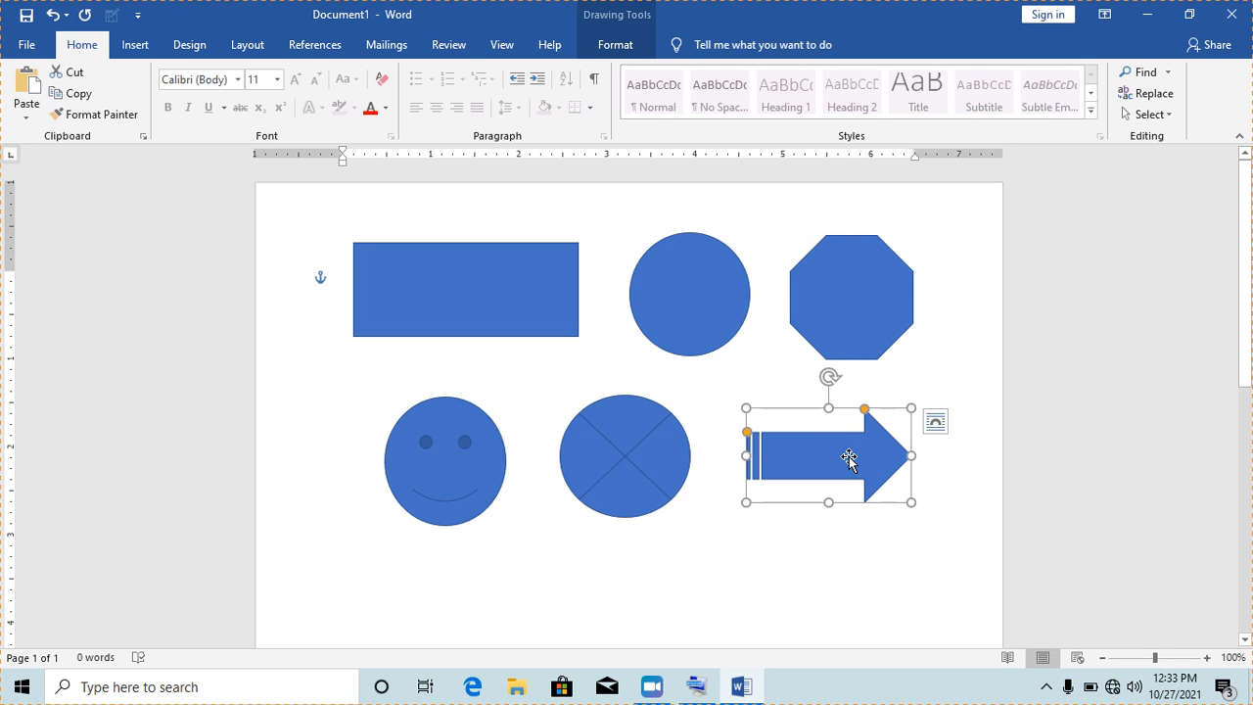
click(454, 475)
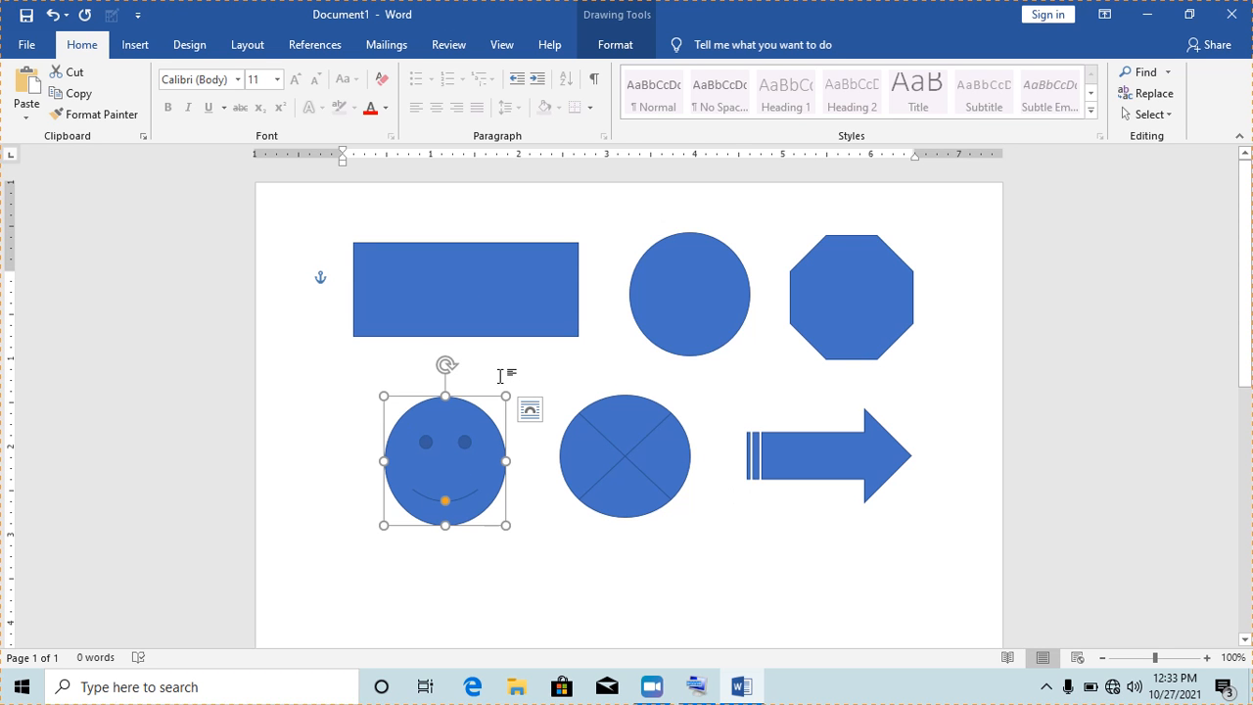
- Widen and narrow the rectangle by its right edge, and stretch its lower edge down to just above the smiley face
click(478, 291)
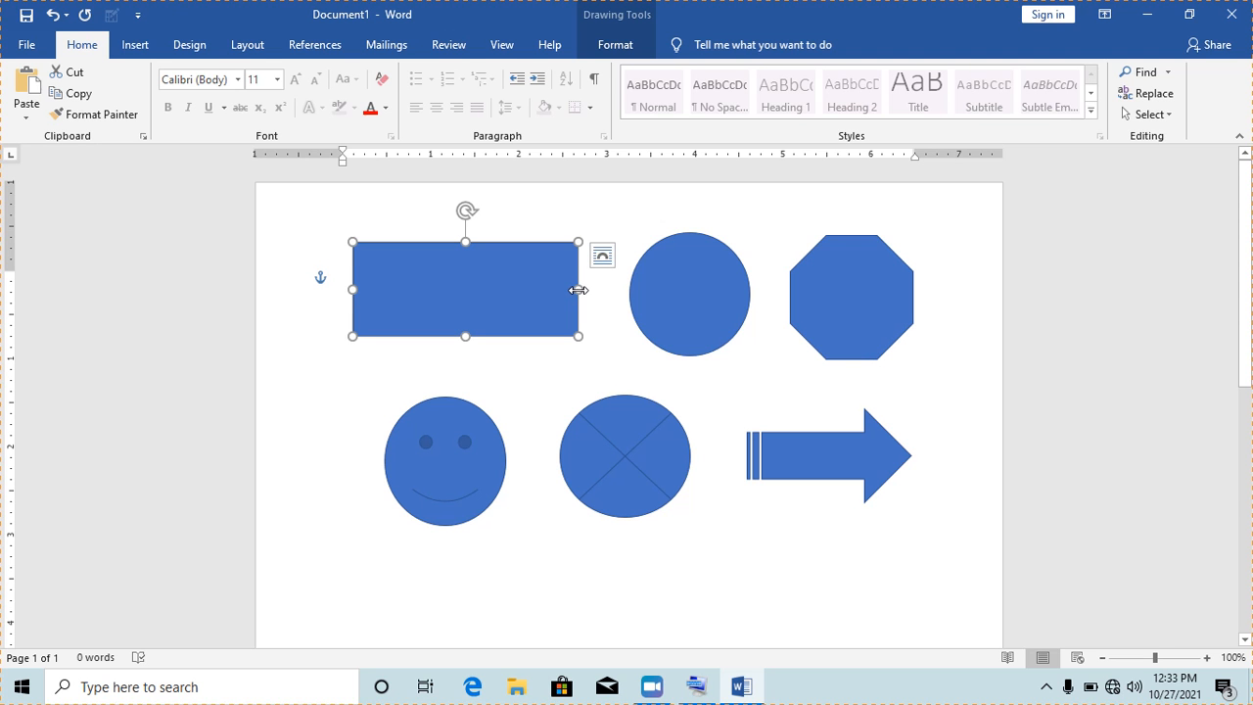
drag(578, 289, 619, 296)
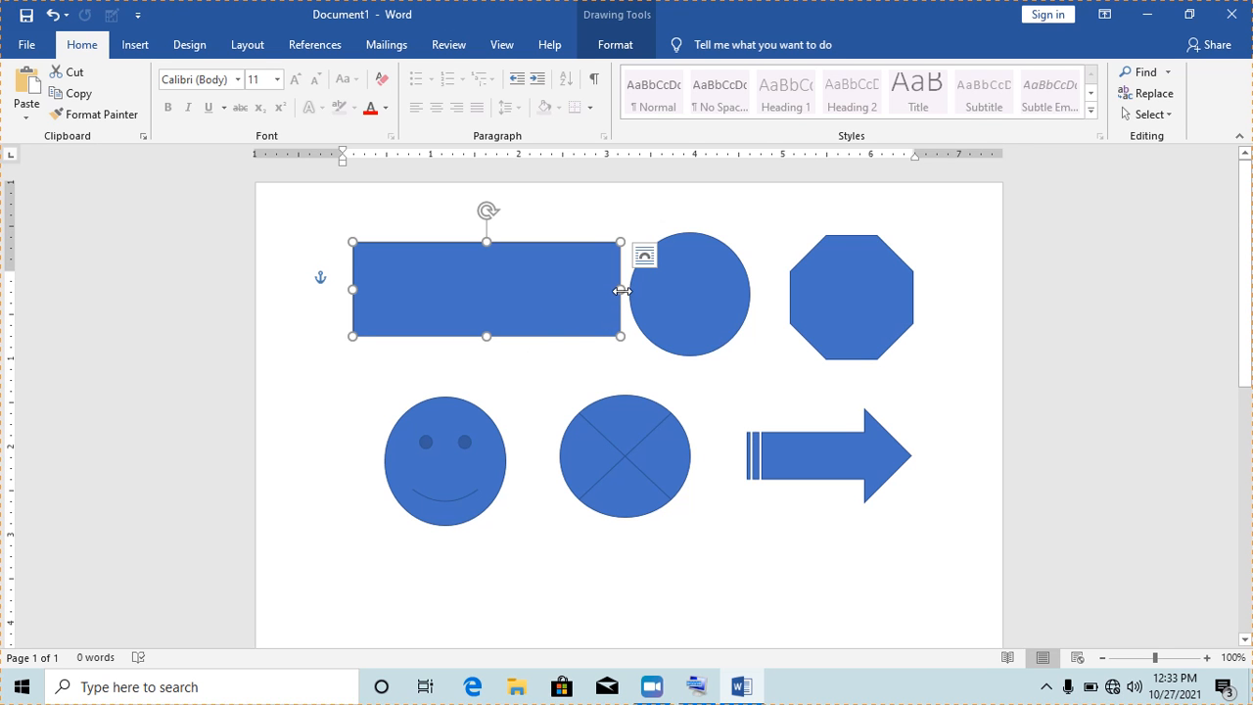
drag(623, 290, 505, 294)
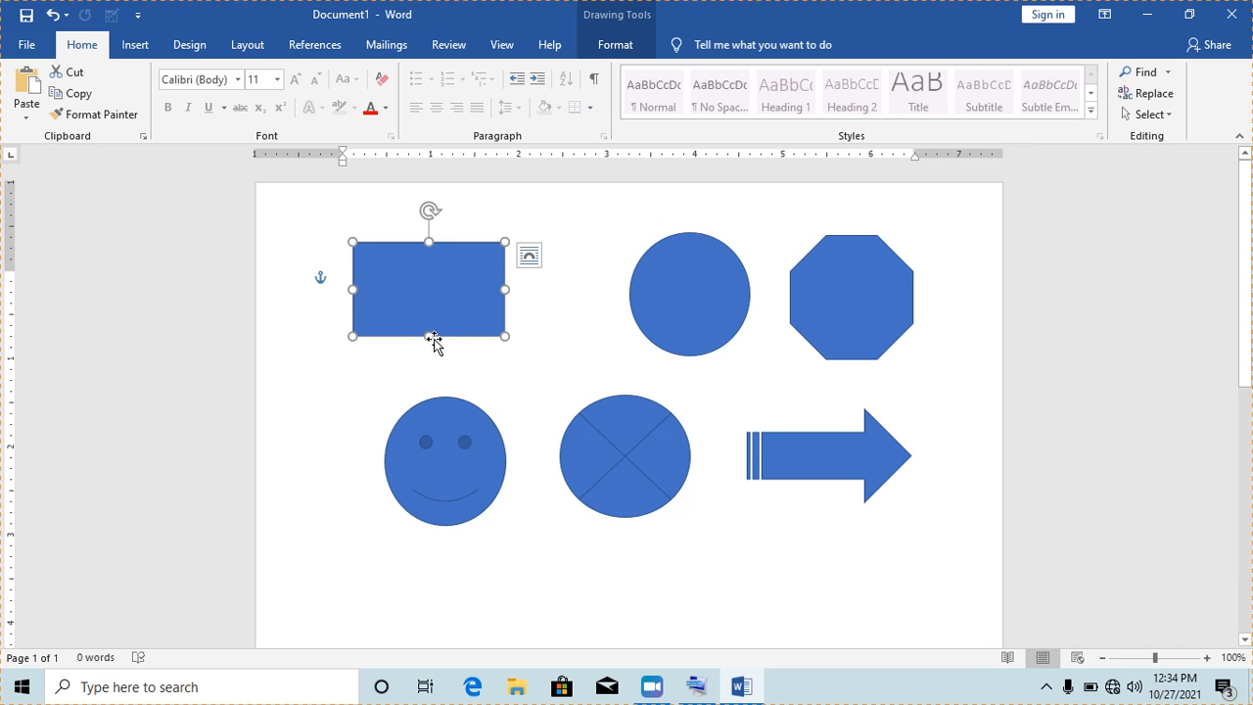
drag(429, 338, 428, 382)
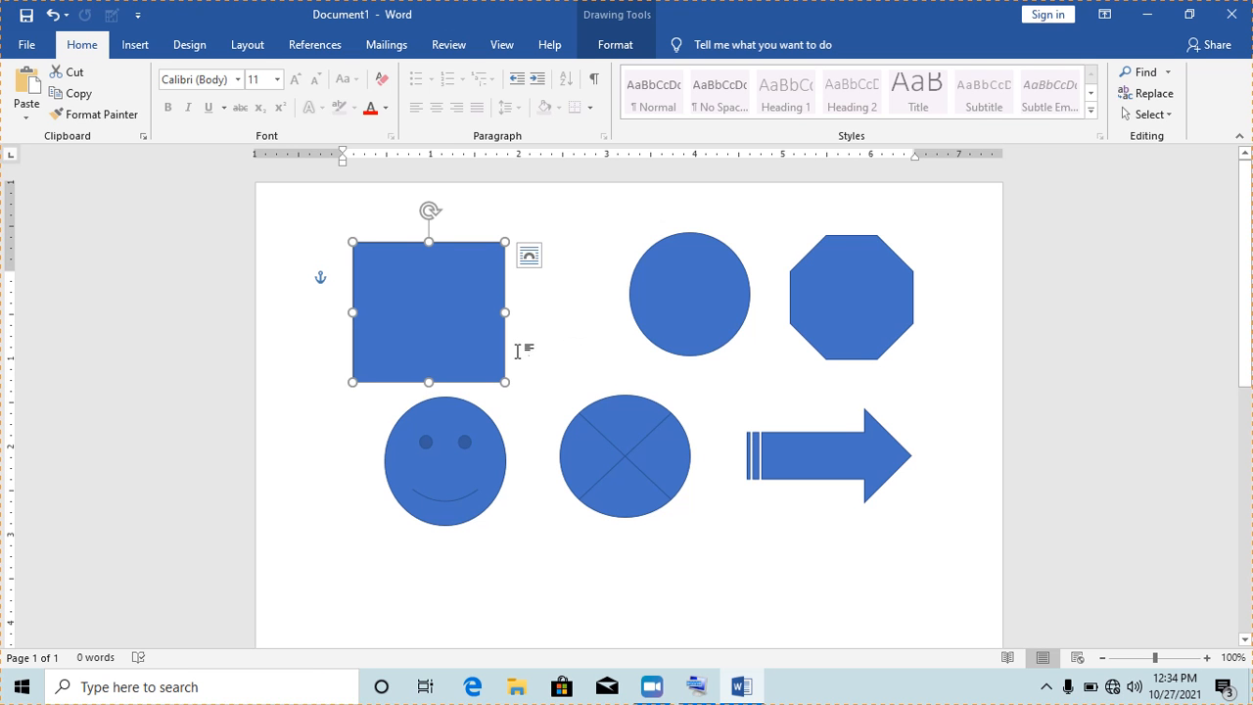
- Resize the rectangle from its opposite corners to about 0.99" high and 1.1" wide, and deselect it
mouse_move(503, 382)
mouse_down()
mouse_move(559, 417)
mouse_move(447, 341)
mouse_move(512, 386)
mouse_up()
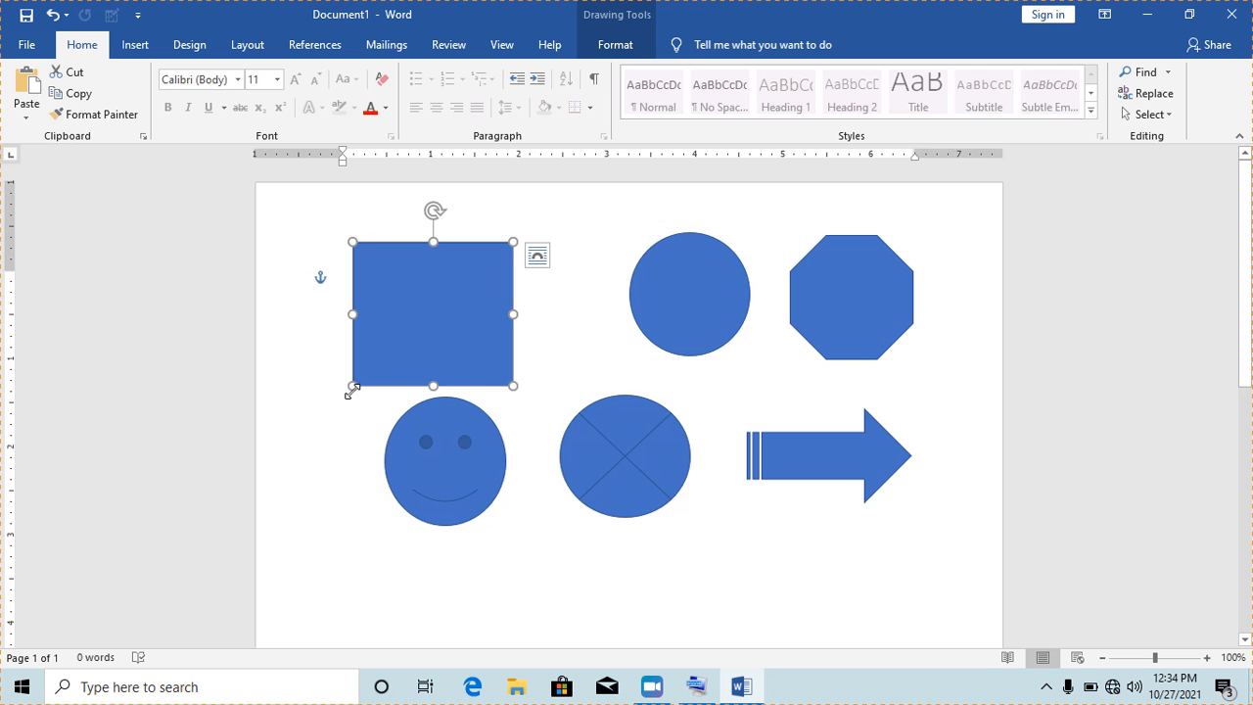
drag(354, 241, 386, 274)
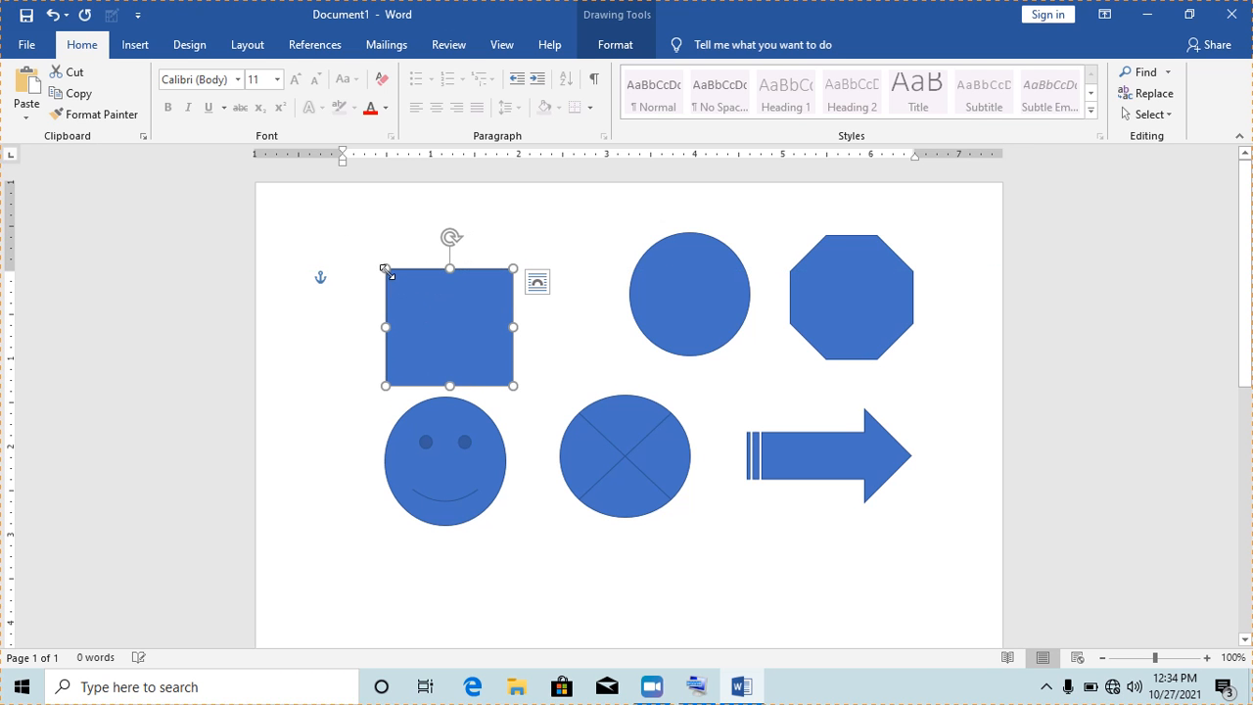
drag(513, 384, 483, 358)
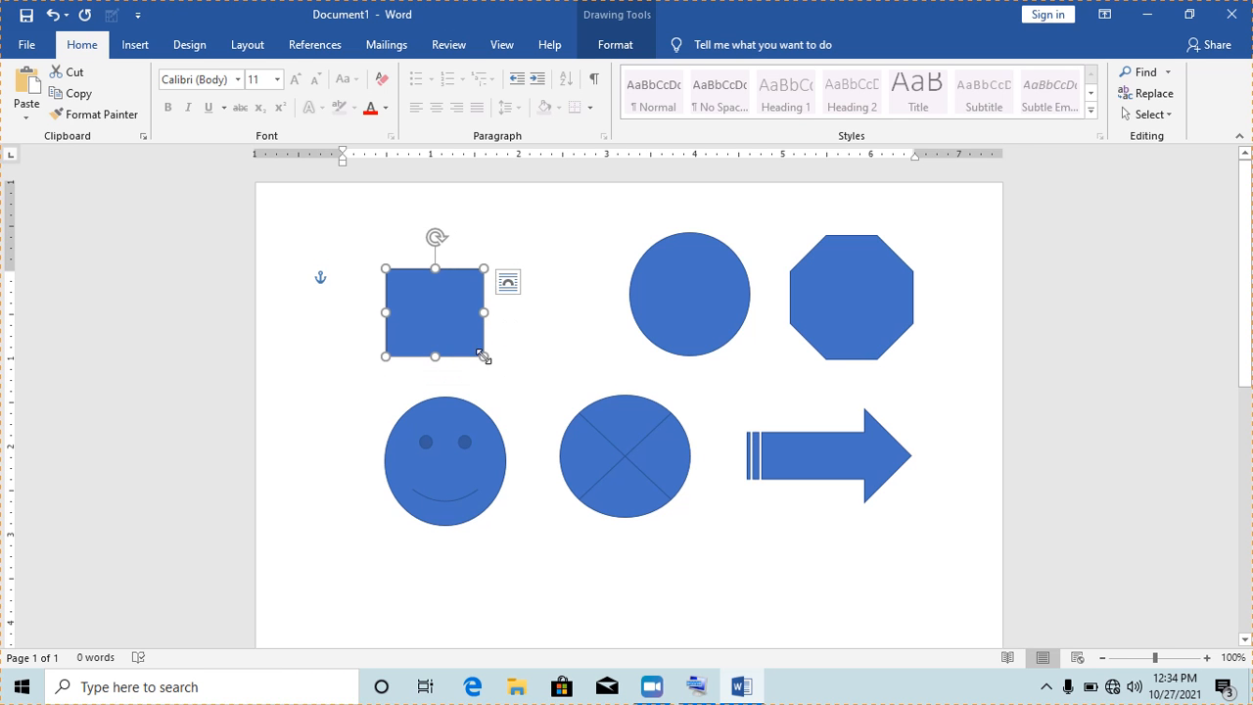
click(545, 350)
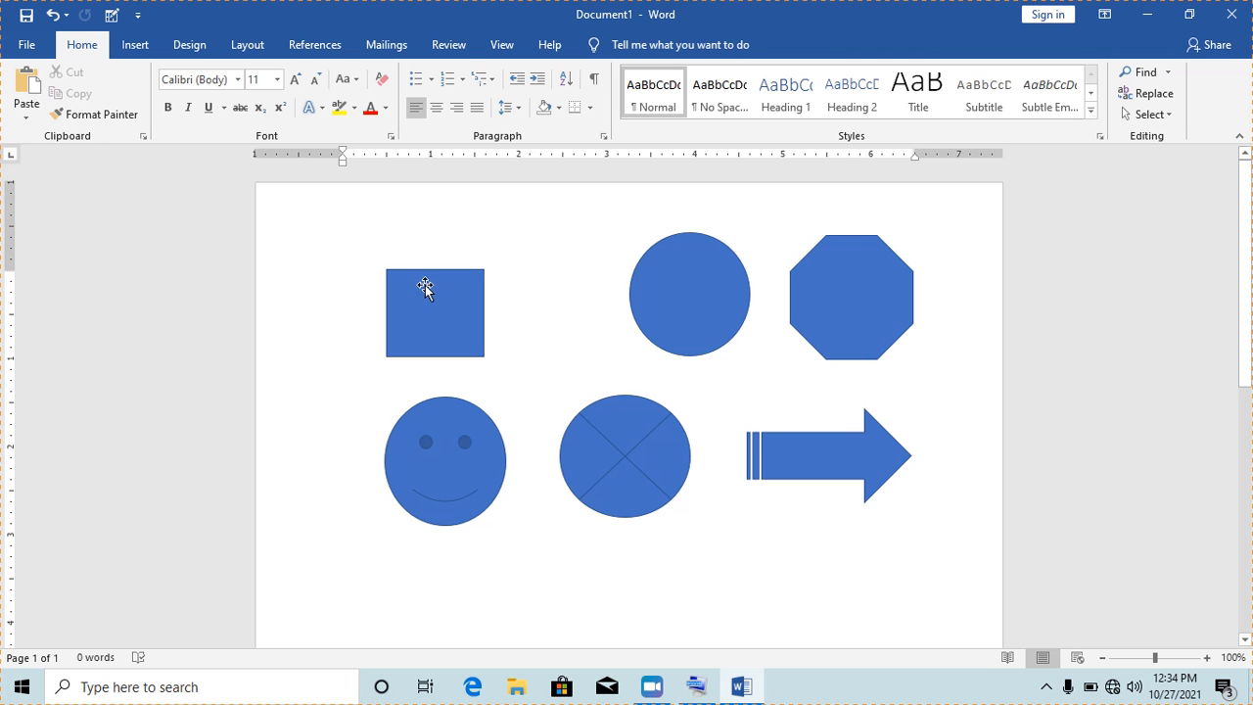
- Move the plain circle closer to the rectangle, directly above the crossed circle, and deselect it
drag(694, 315, 626, 337)
click(729, 339)
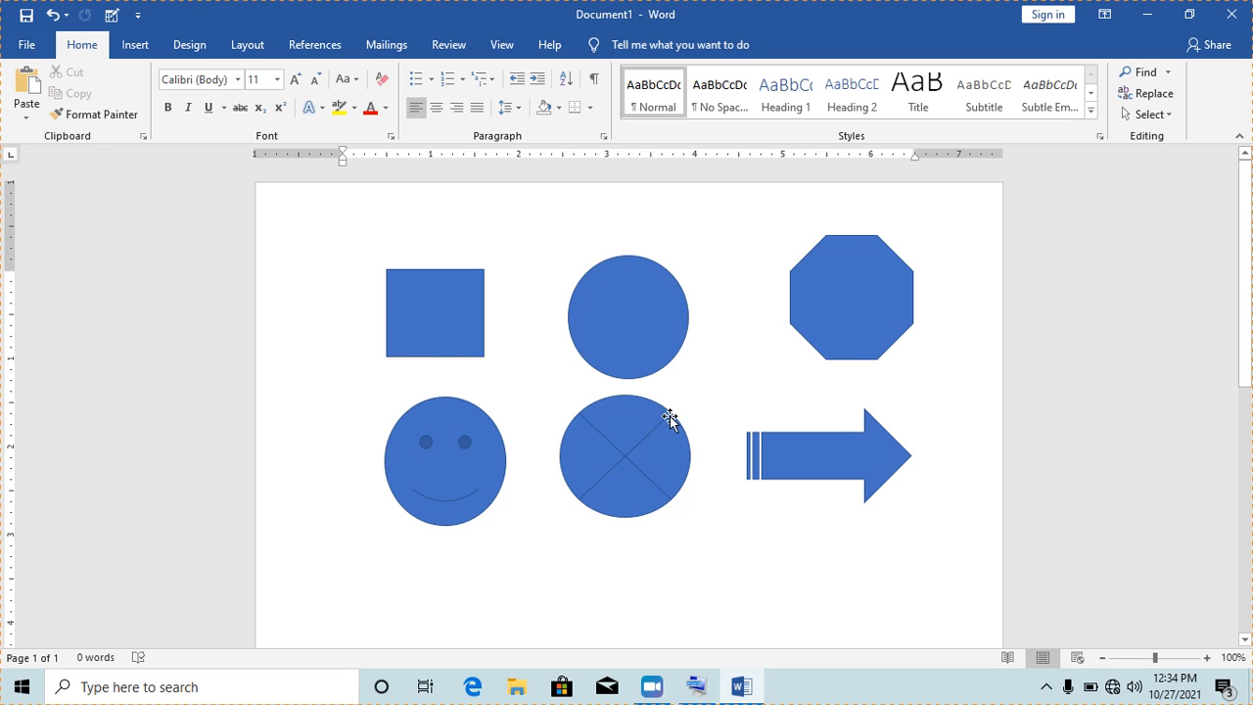
- Set the rectangle's height and width both to 1.5" and move it up clear of the smiley face
click(461, 319)
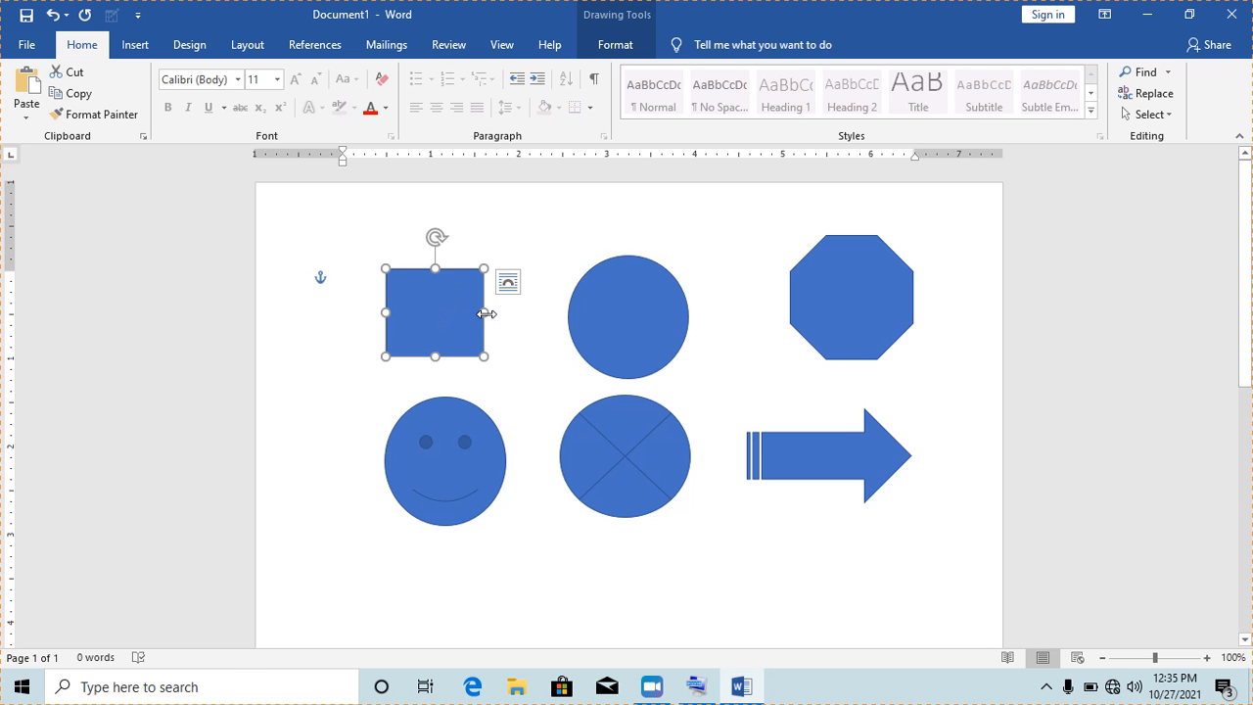
click(529, 356)
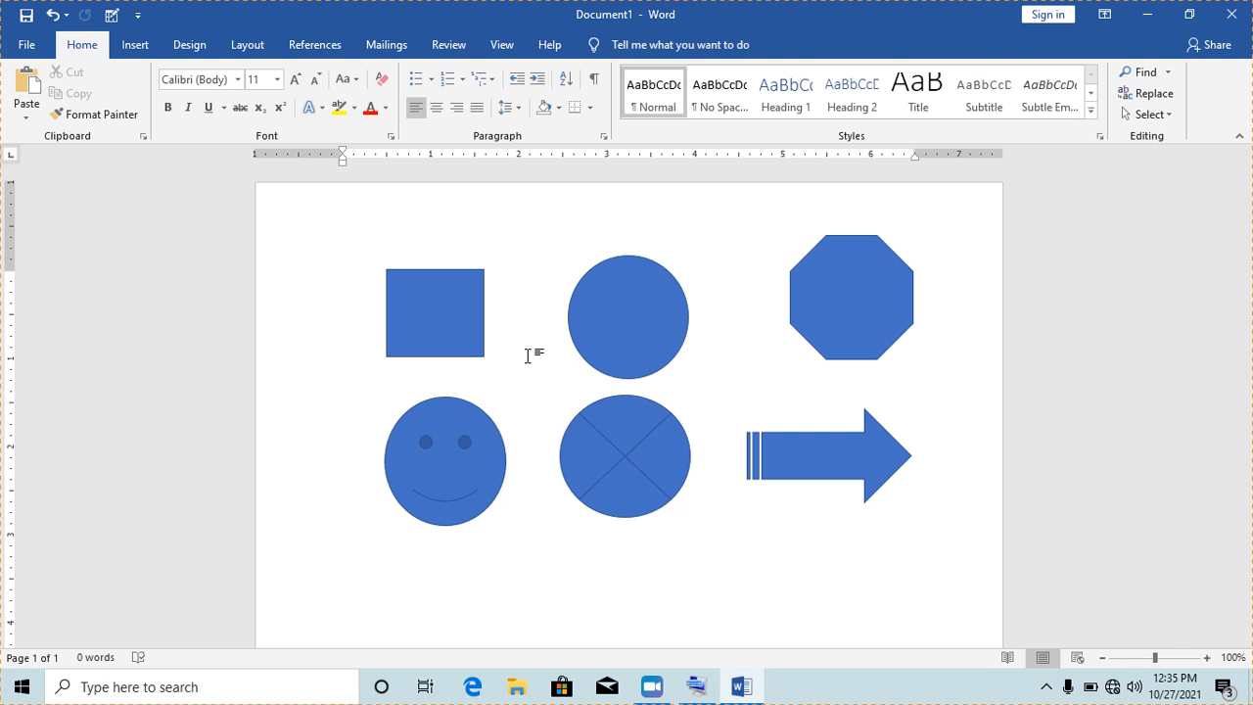
click(452, 328)
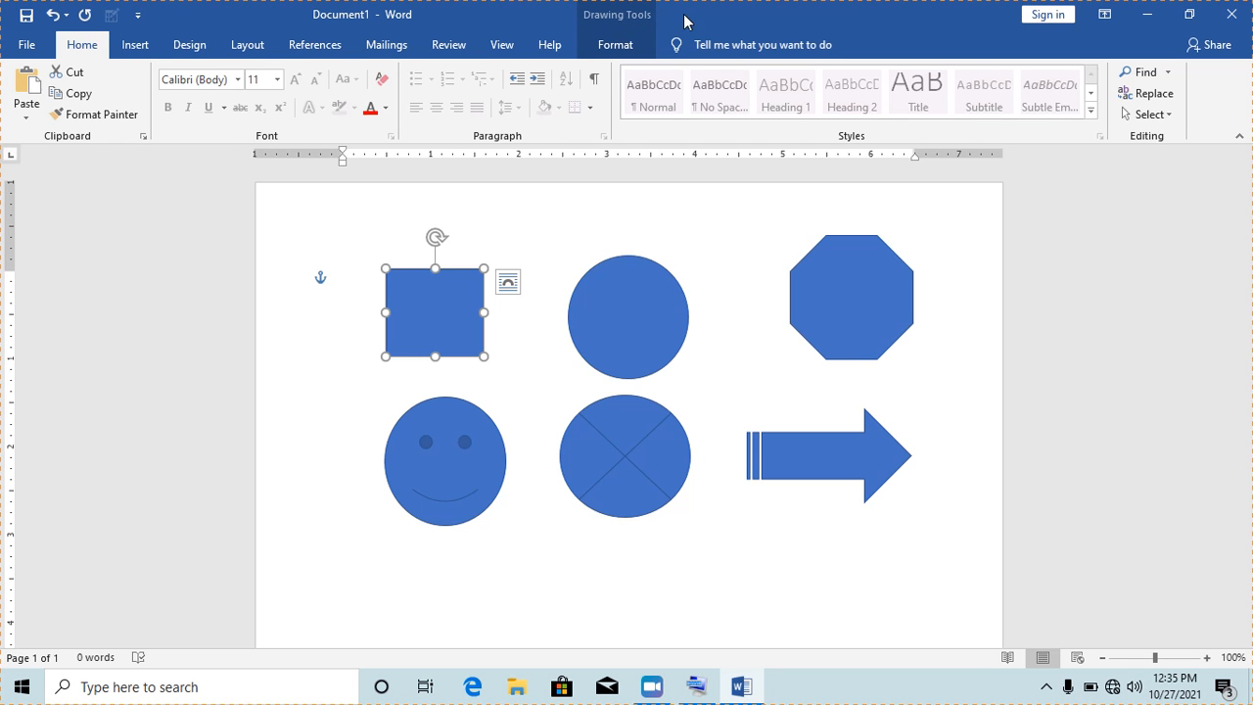
click(617, 51)
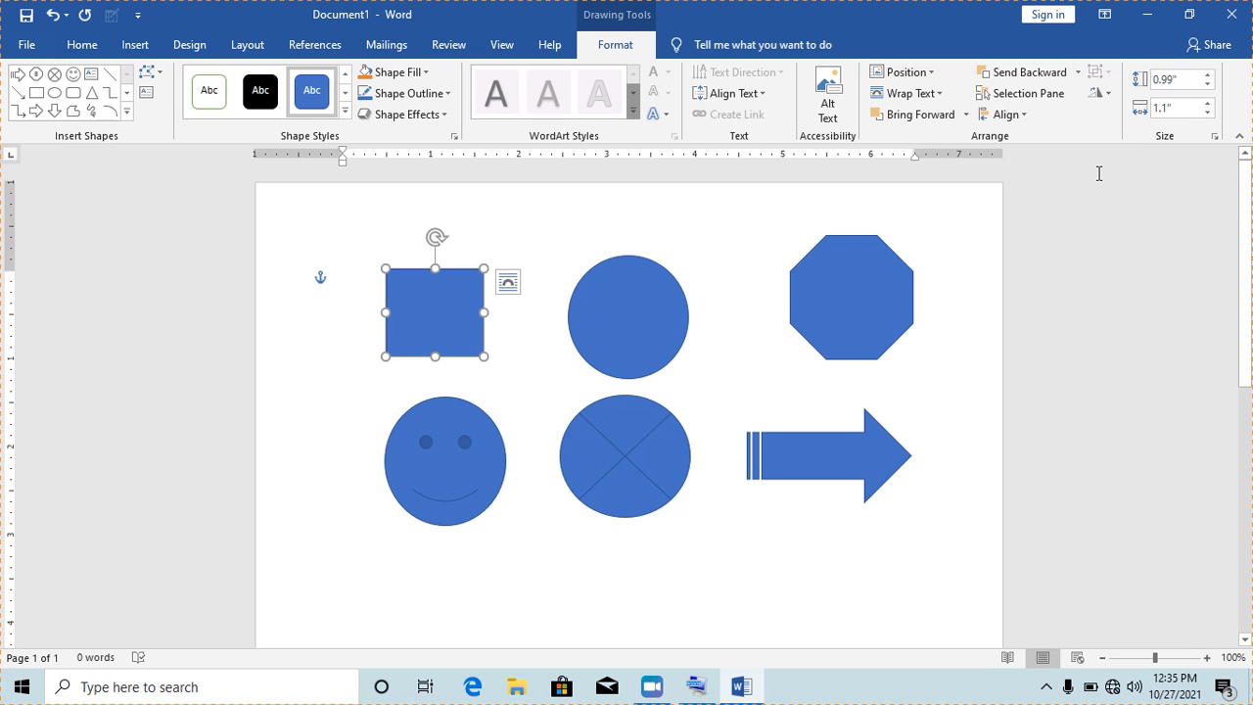
click(1186, 79)
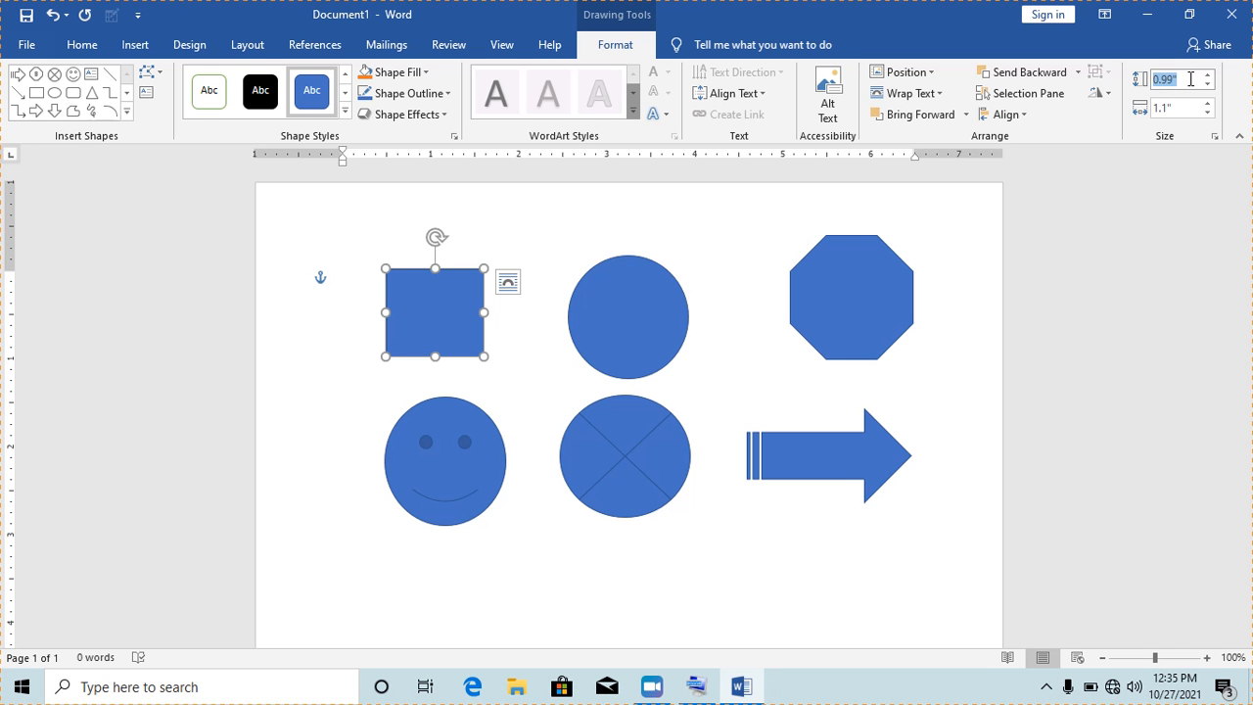
text(1.5)
click(1171, 106)
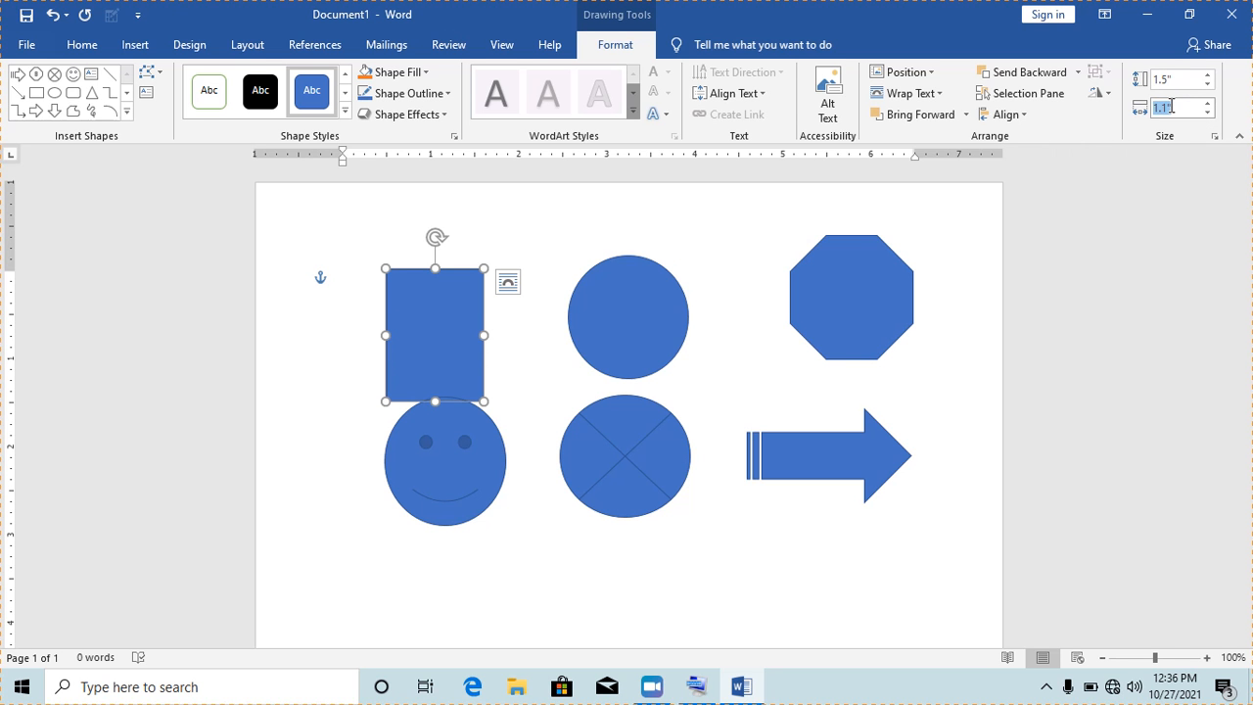
text(1)
key(Return)
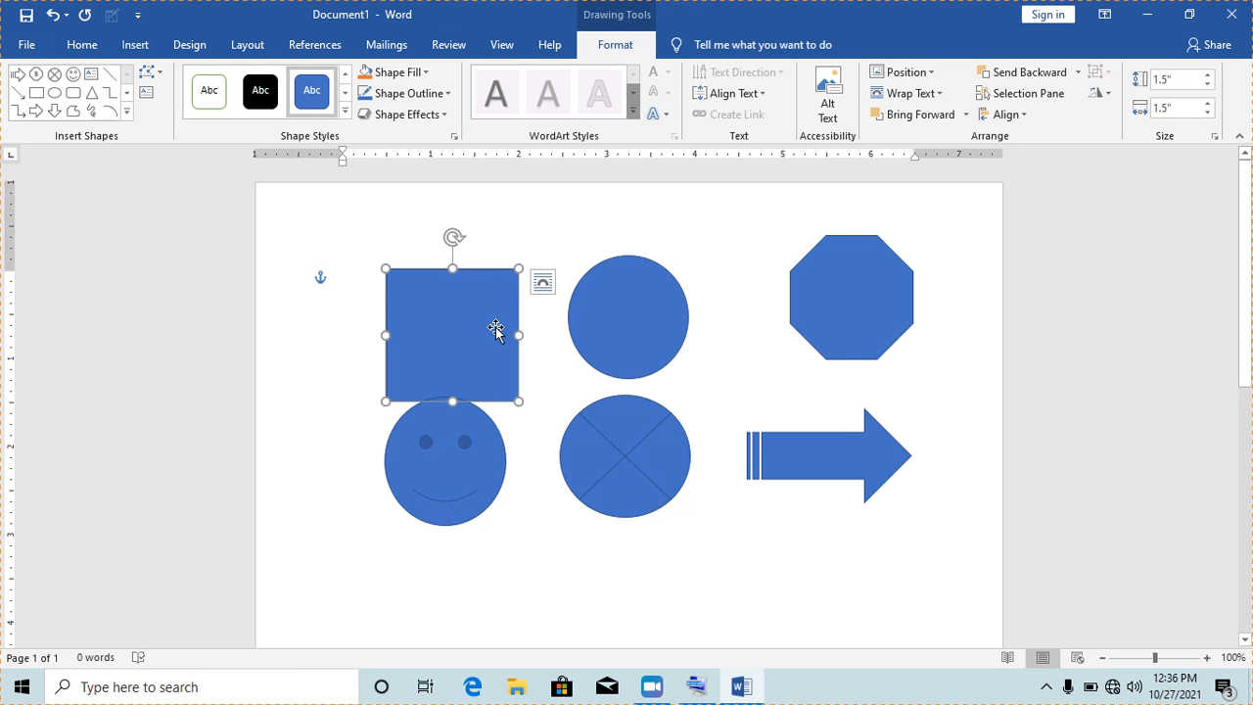
drag(498, 327, 482, 295)
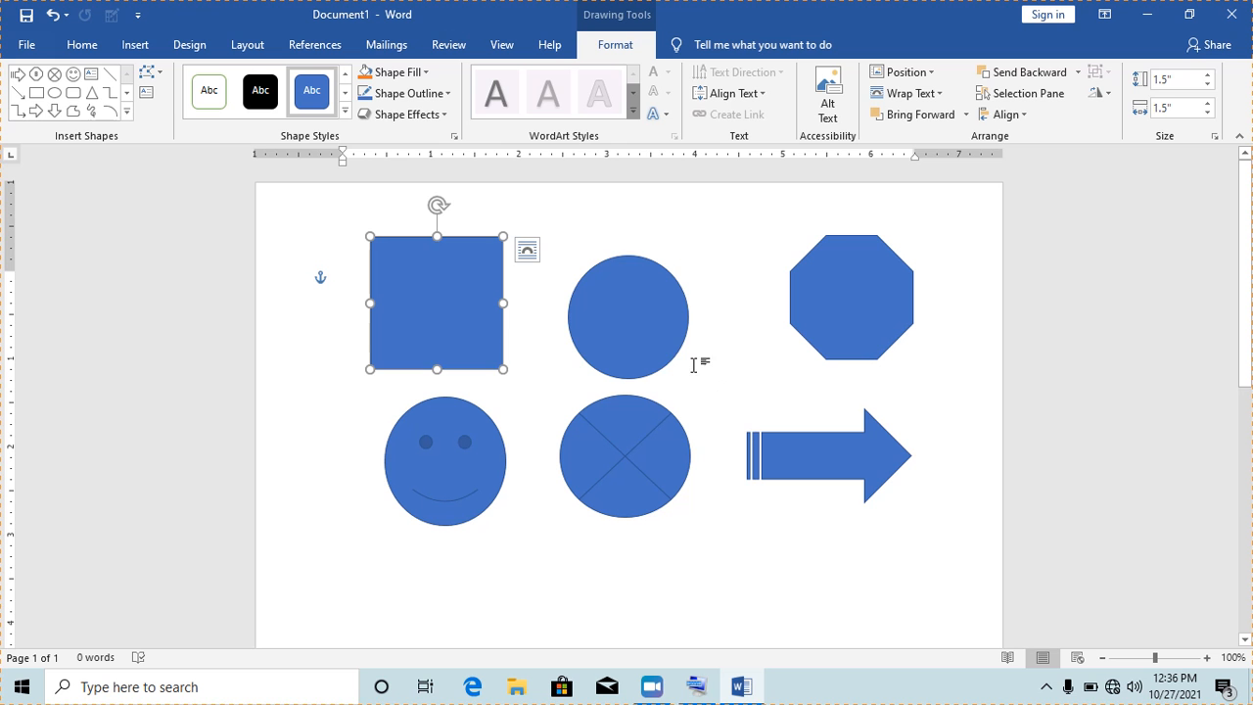
- Select the plain circle between the square and the octagon and nudge it slightly upward
click(664, 345)
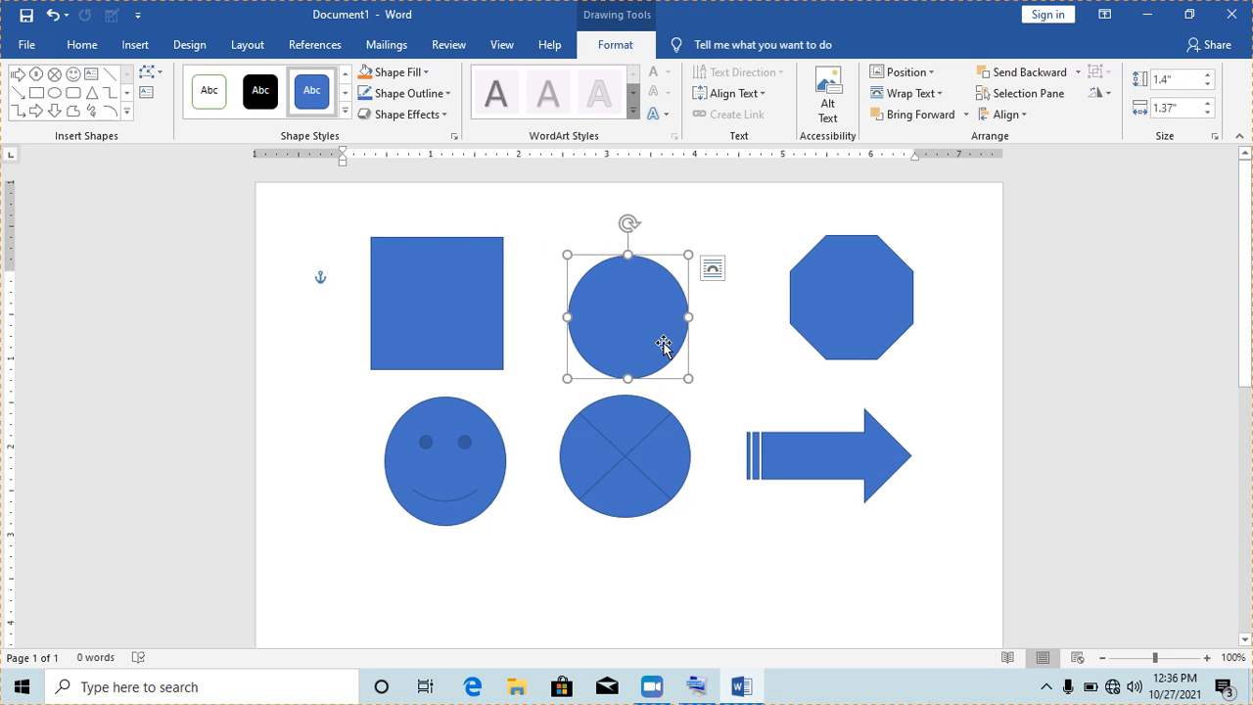
click(760, 344)
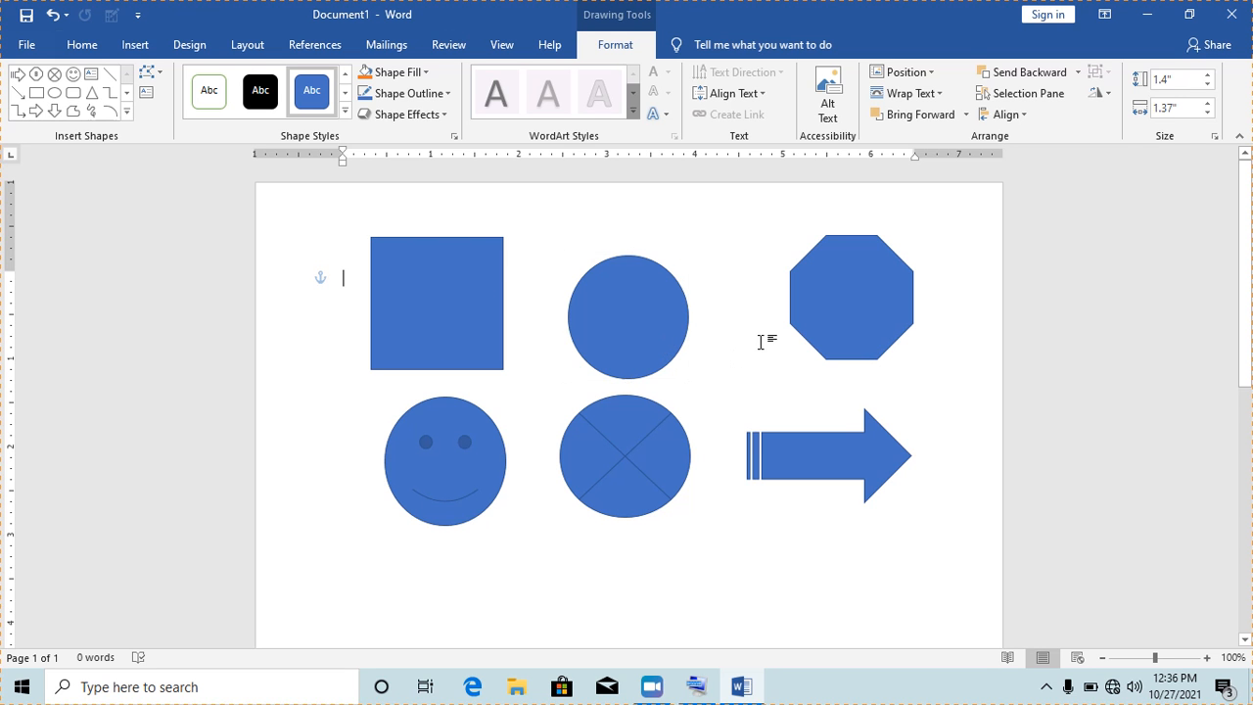
click(654, 346)
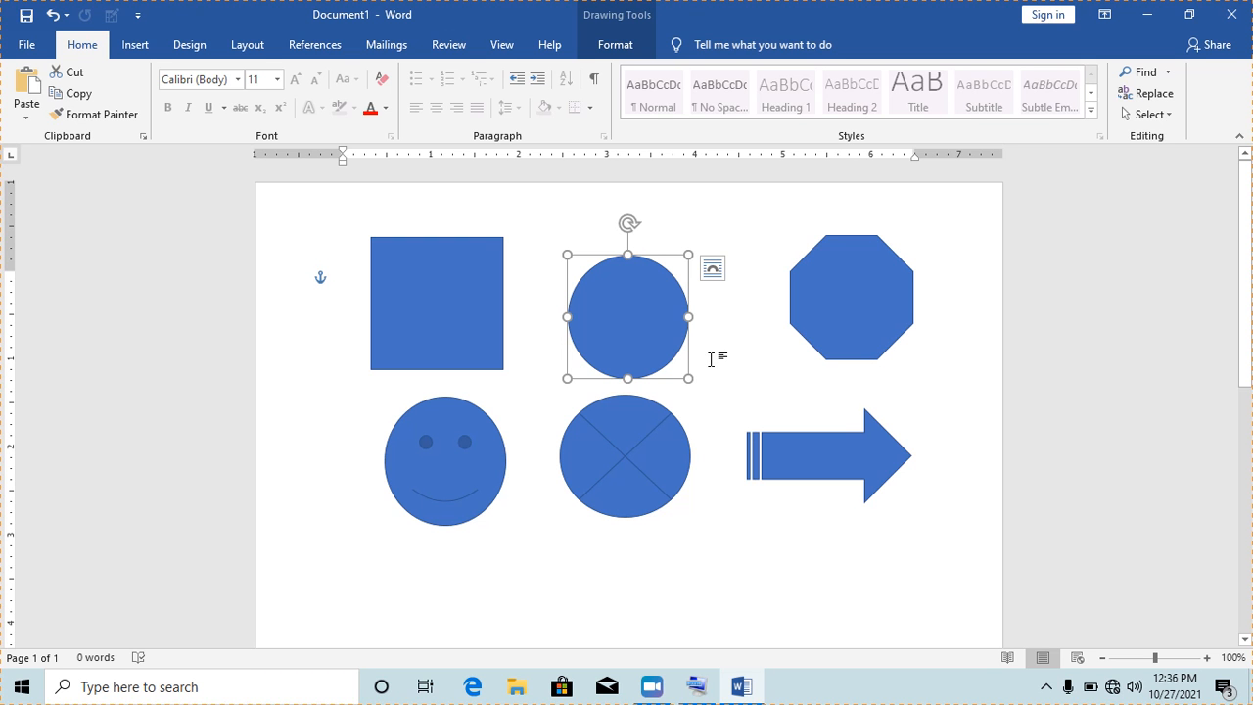
click(718, 480)
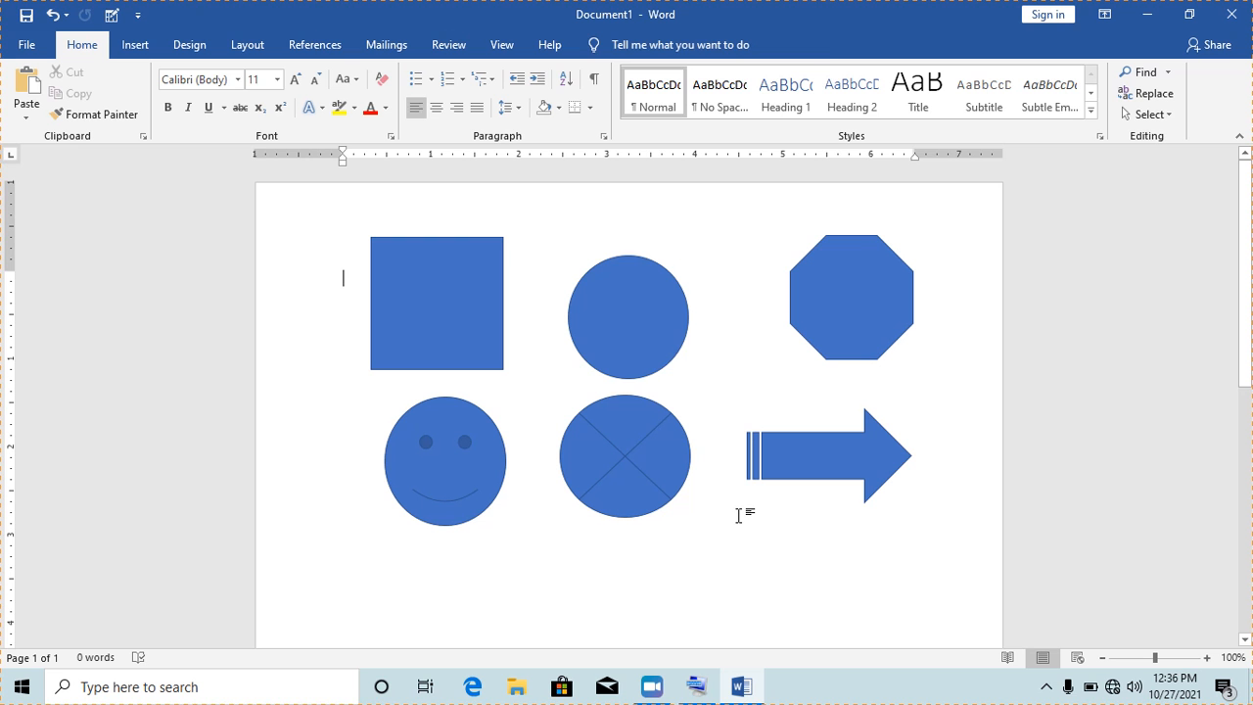
click(660, 333)
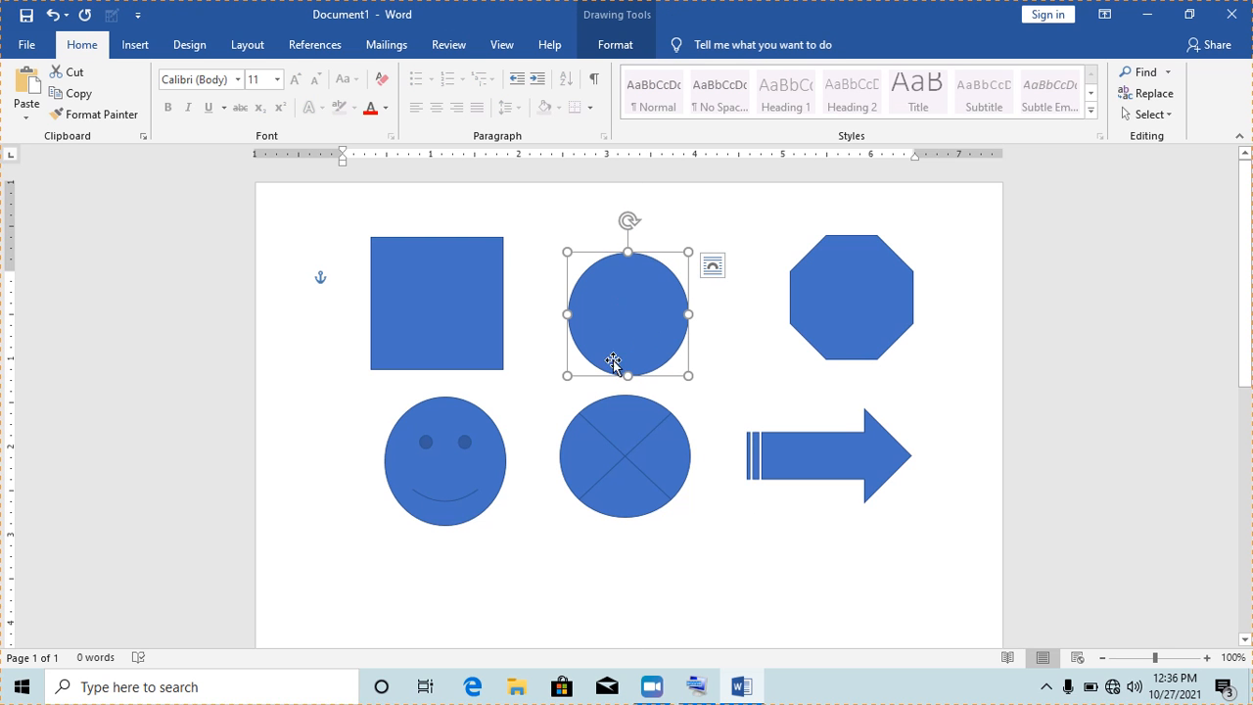
- Set the plain circle's height and width both to 2" and move it up clear of the crossed circle
click(616, 45)
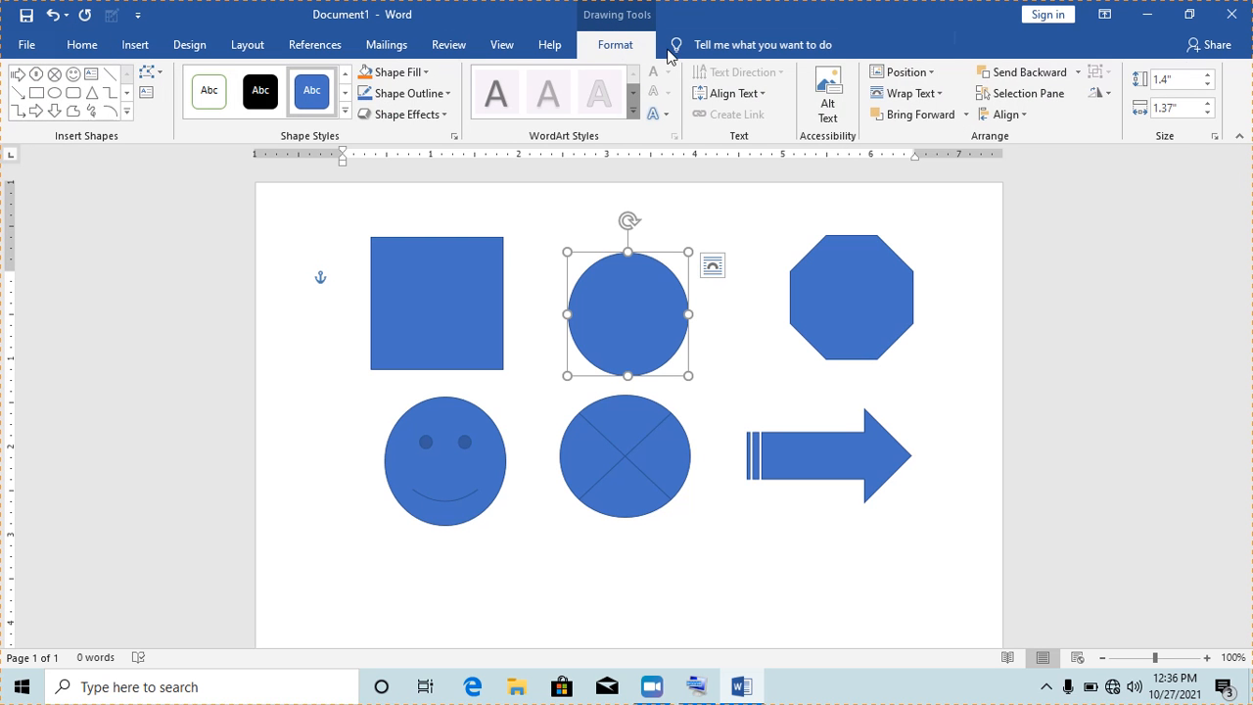
click(1183, 79)
text(2)
click(1192, 105)
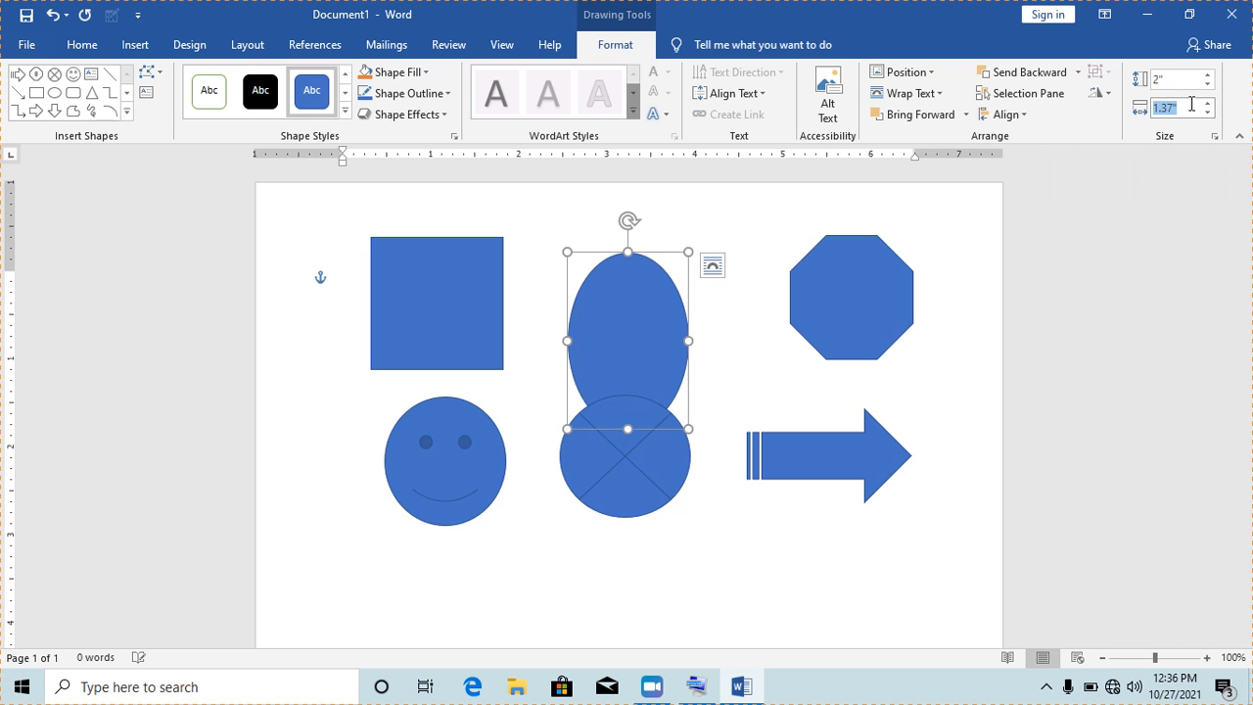
text(2.0)
click(1172, 82)
click(1175, 105)
click(1176, 104)
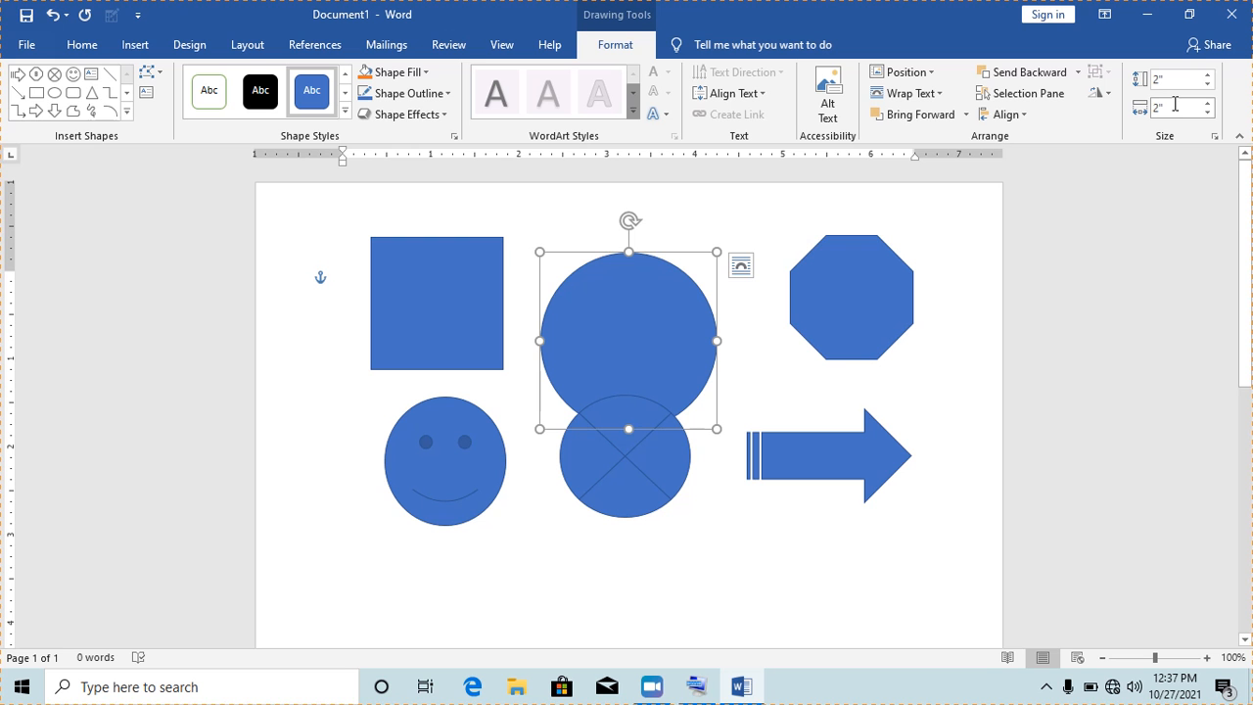
drag(665, 325, 665, 290)
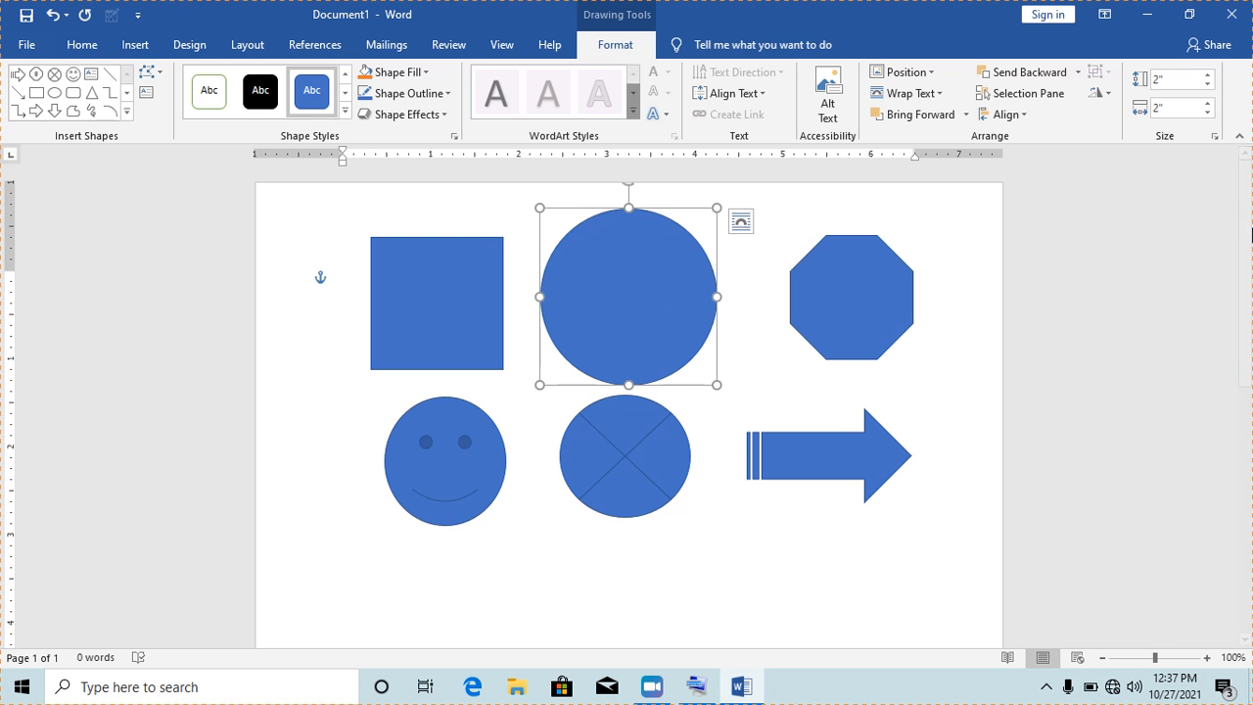
- Rearrange the shapes so the arrow sits between the square and octagon, the smiley face below the octagon, and the plain circle below the square
scroll(732, 306, down, 1)
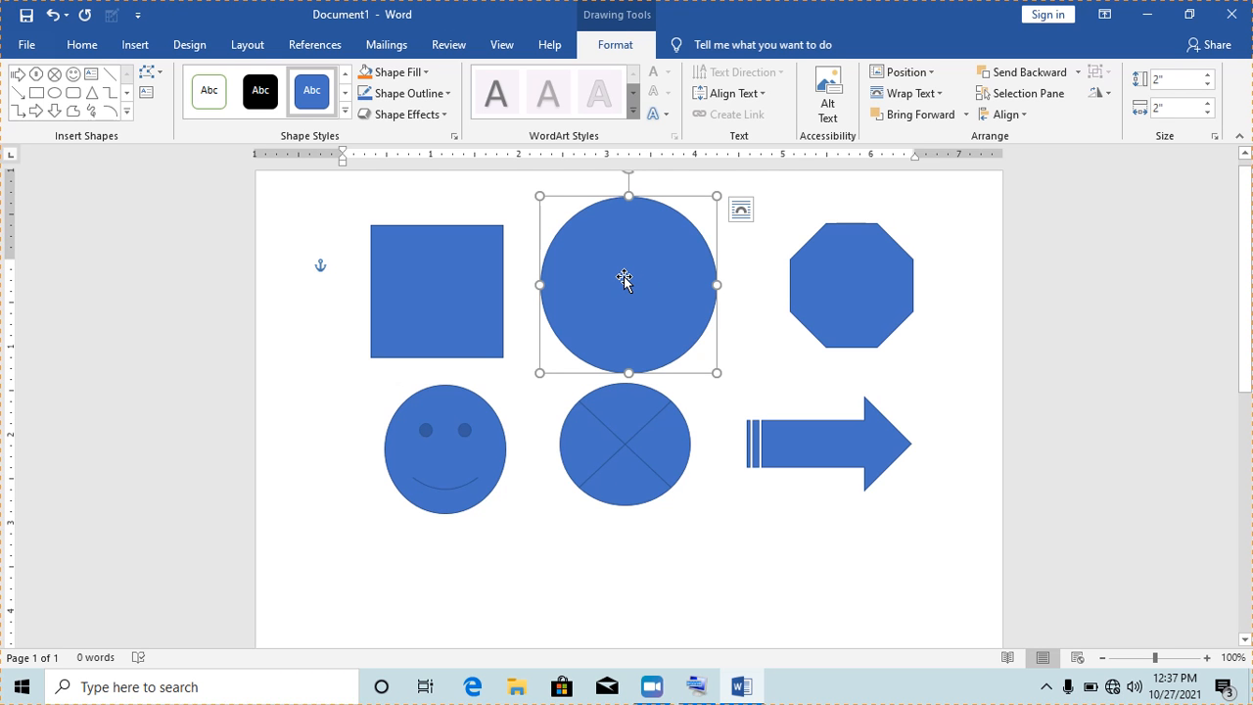
drag(624, 279, 815, 579)
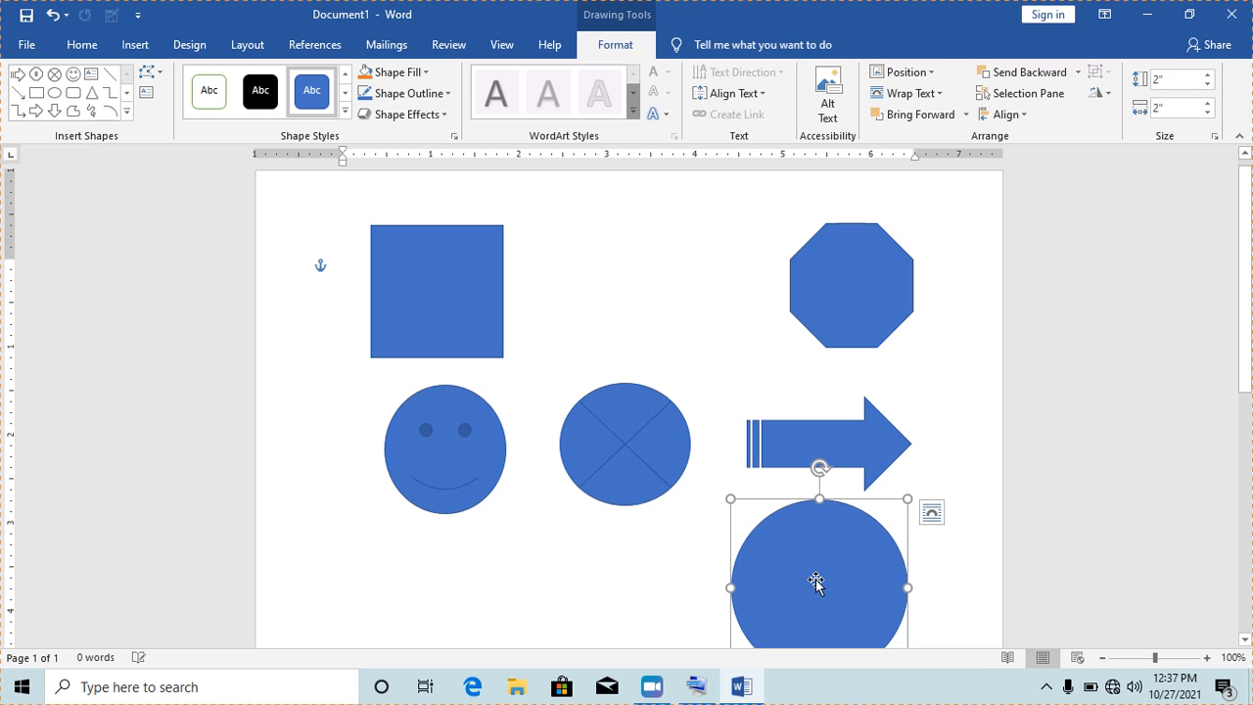
click(854, 445)
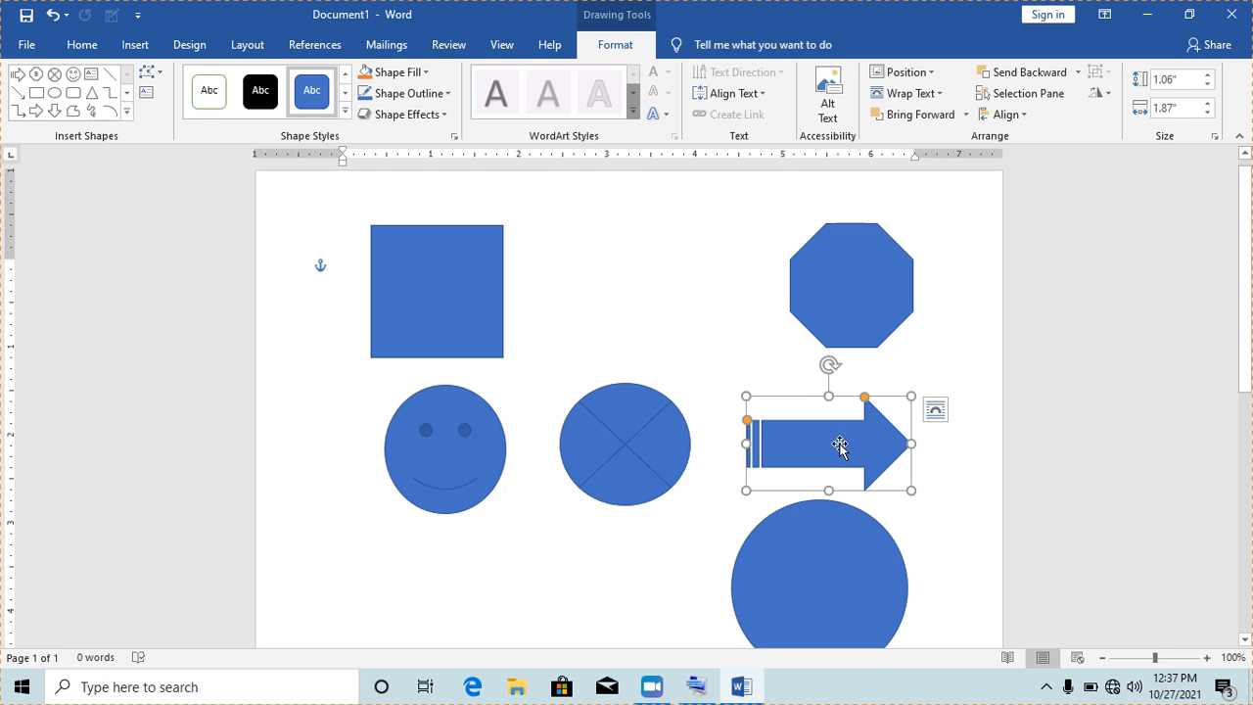
drag(840, 446, 655, 287)
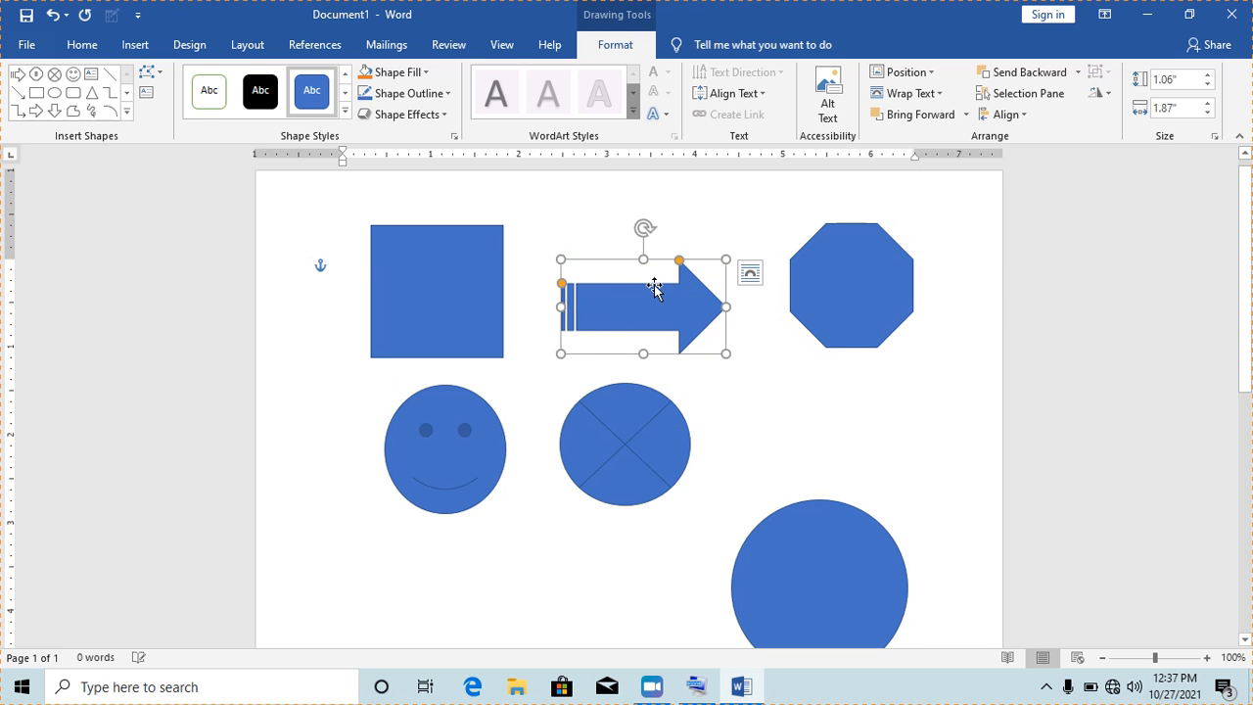
drag(501, 419, 908, 411)
drag(815, 561, 407, 421)
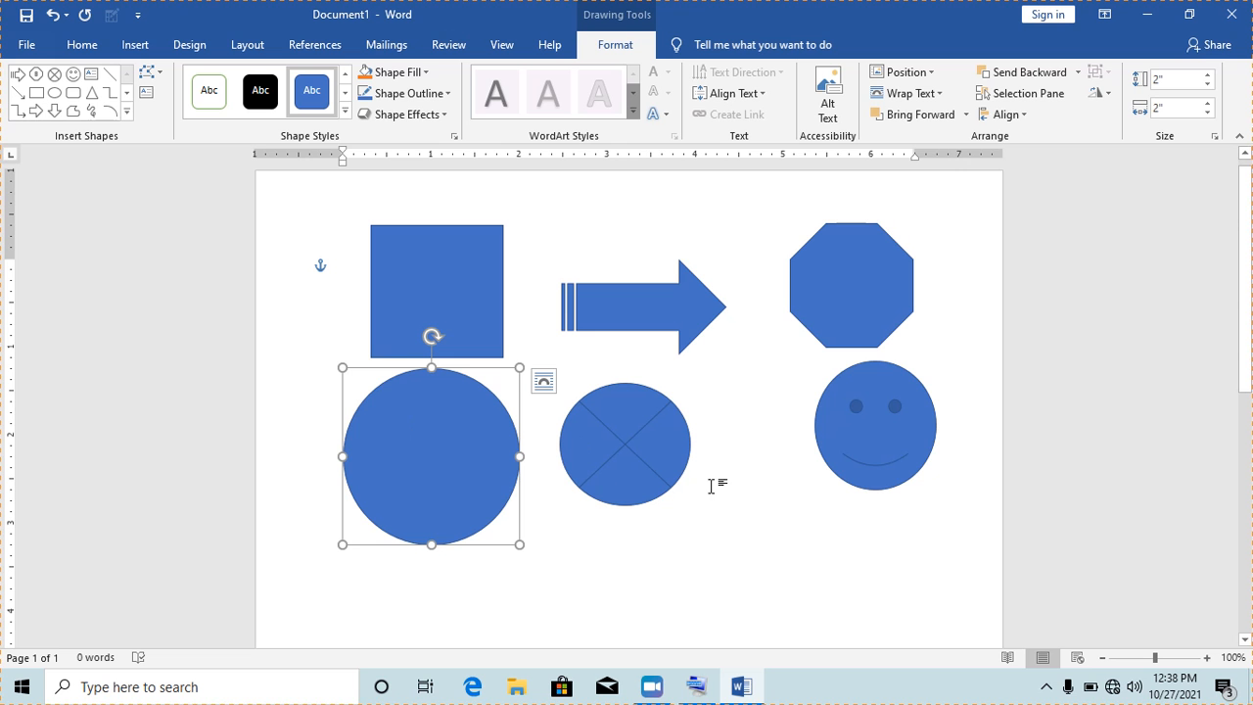
mouse_move(1241, 334)
mouse_down()
mouse_move(1241, 369)
mouse_move(1239, 344)
mouse_up()
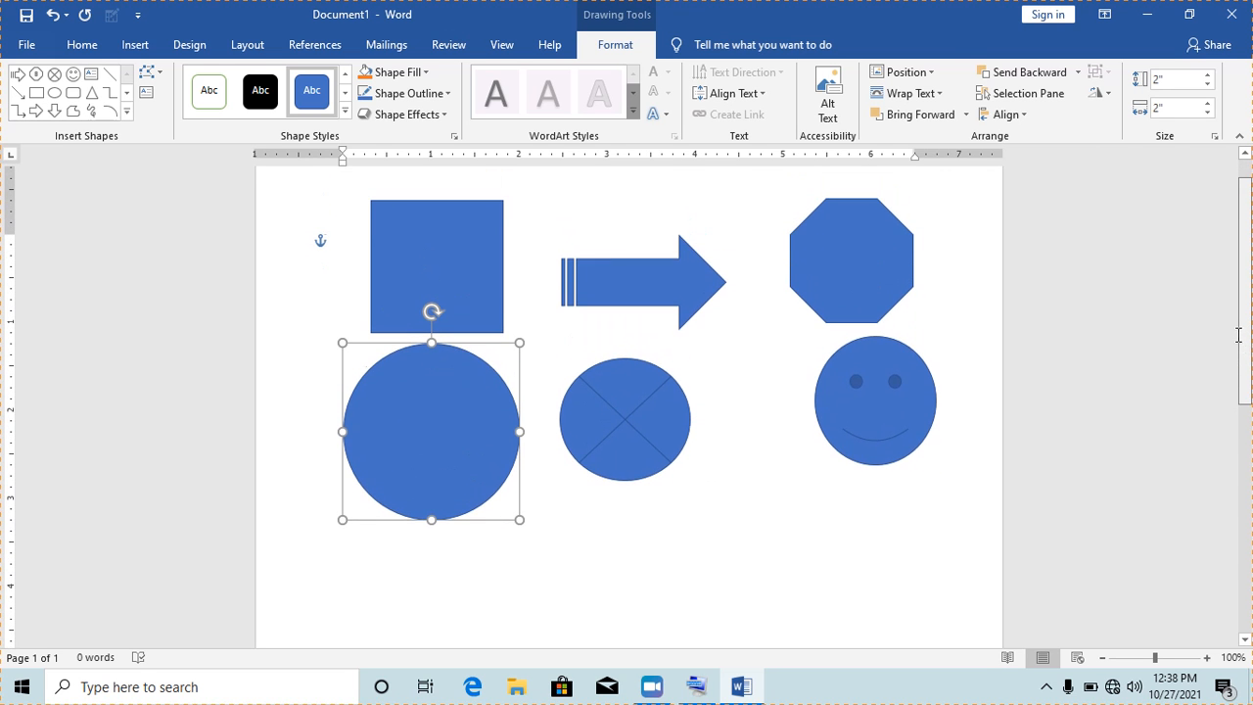
click(847, 278)
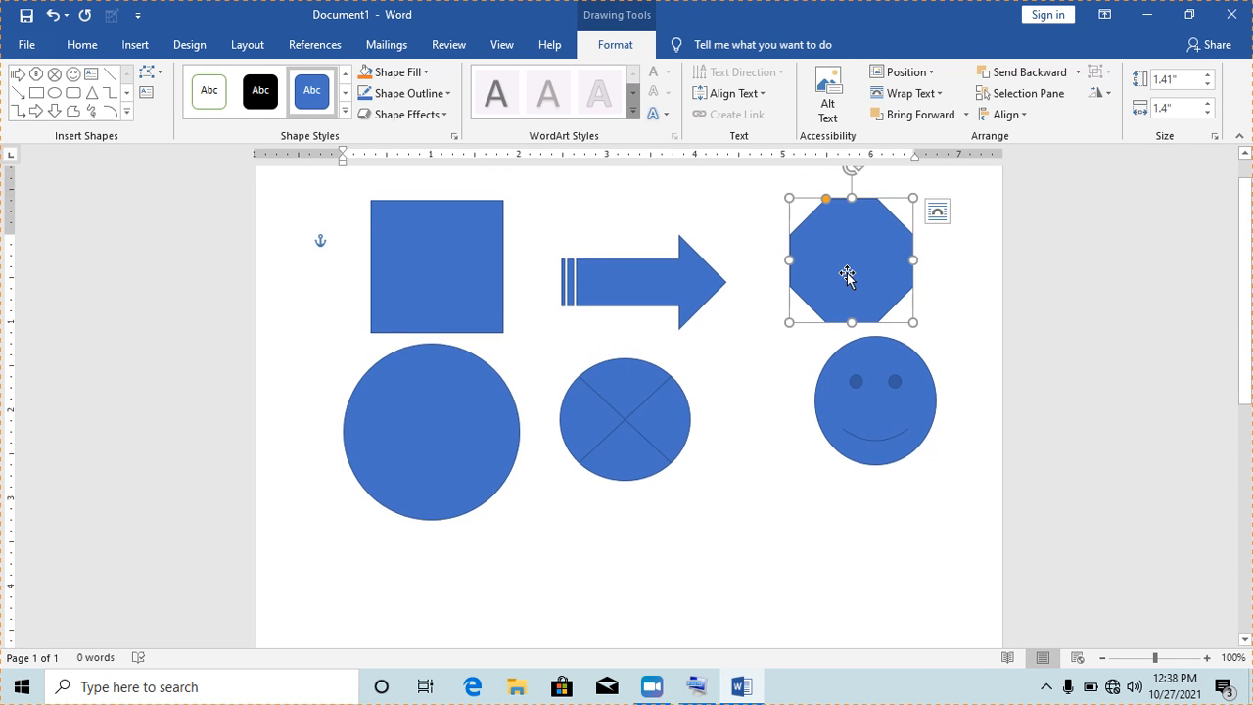
click(944, 312)
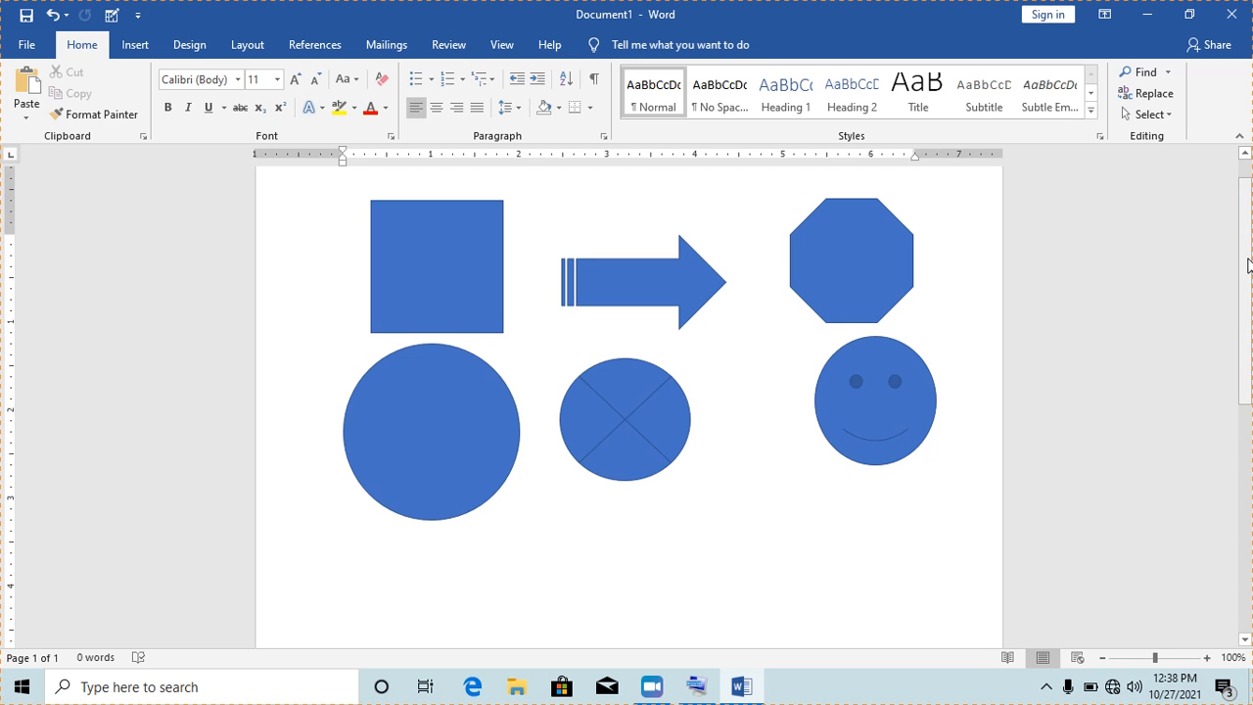
scroll(1248, 245, up, 2)
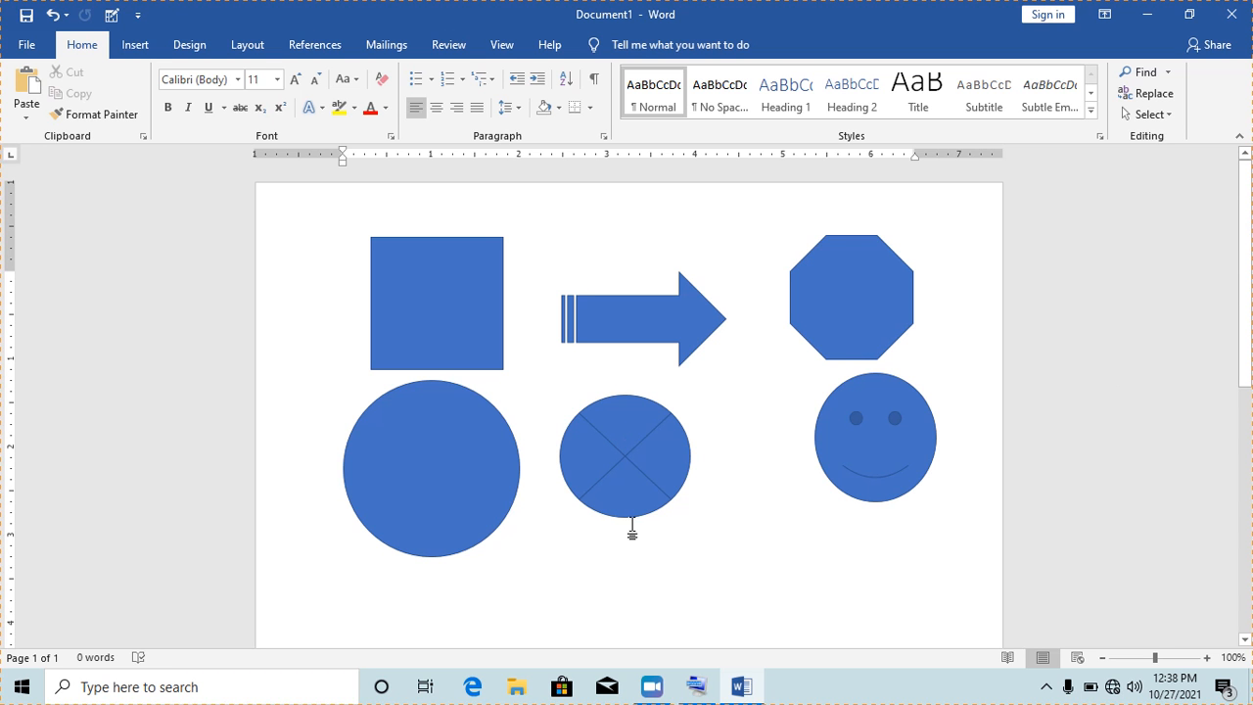
- Fill the square with the standard solid colour red through Format Shape, close the formatting options and deselect the square
click(442, 310)
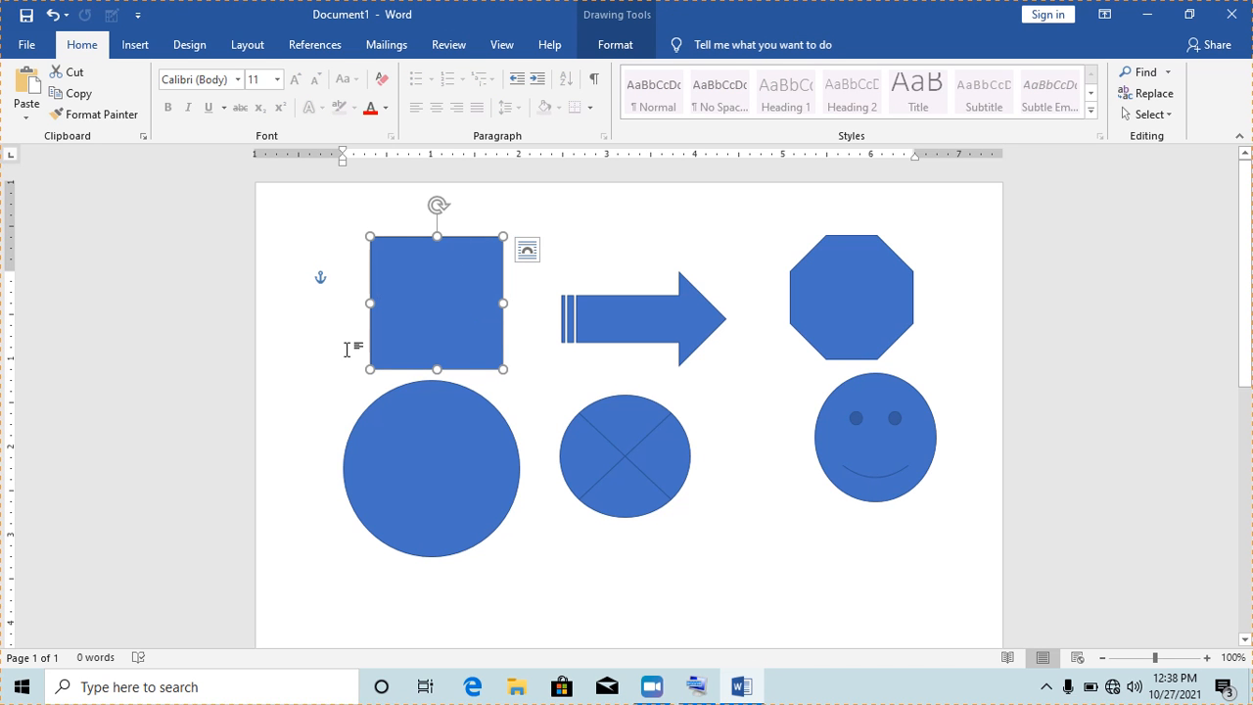
right_click(444, 306)
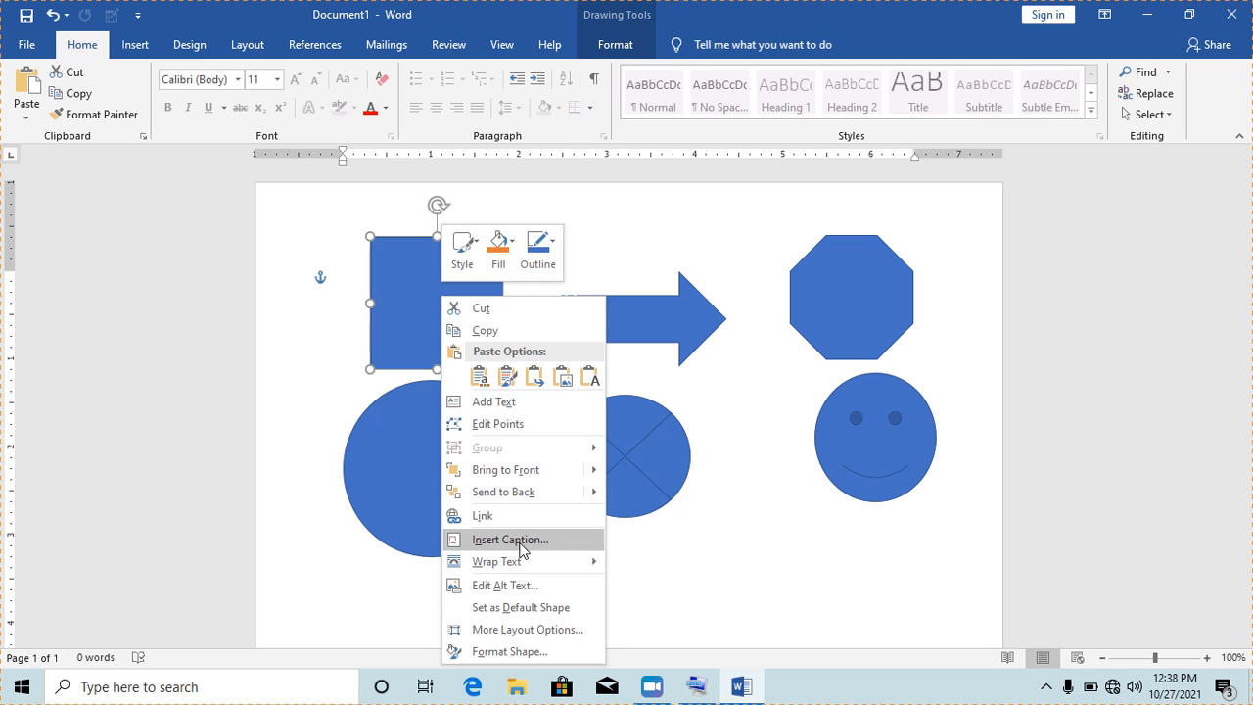
click(524, 646)
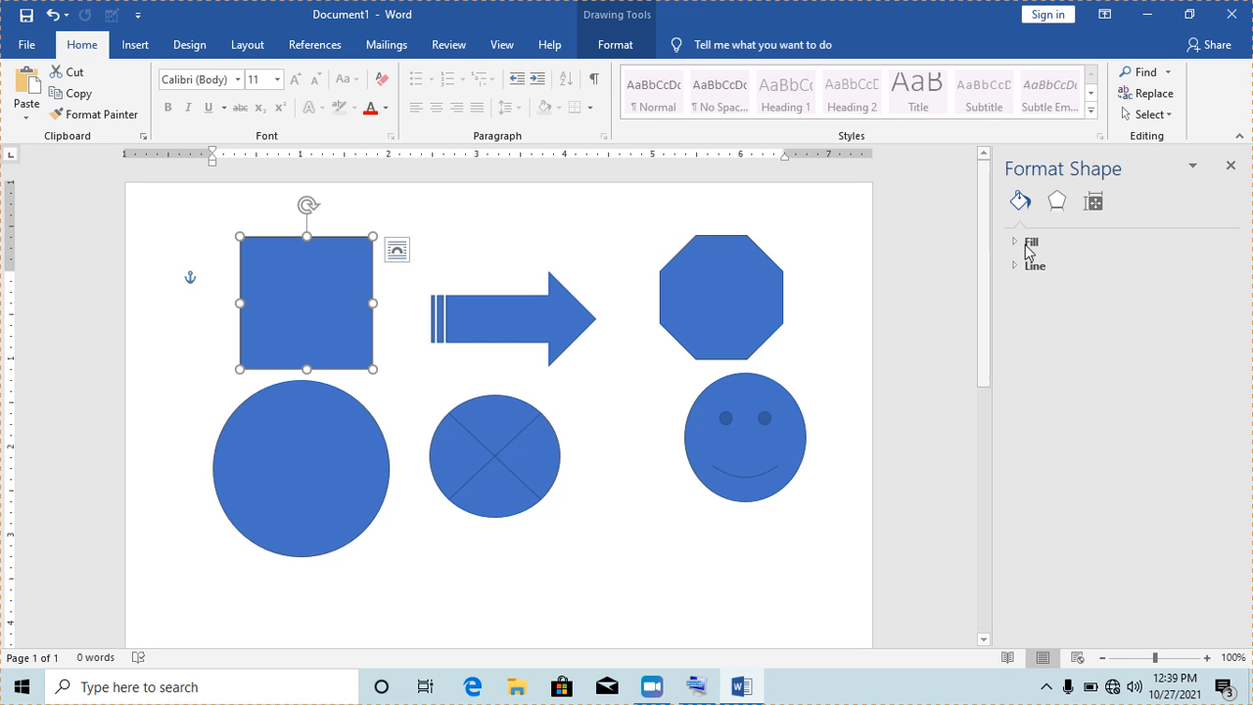
click(1019, 246)
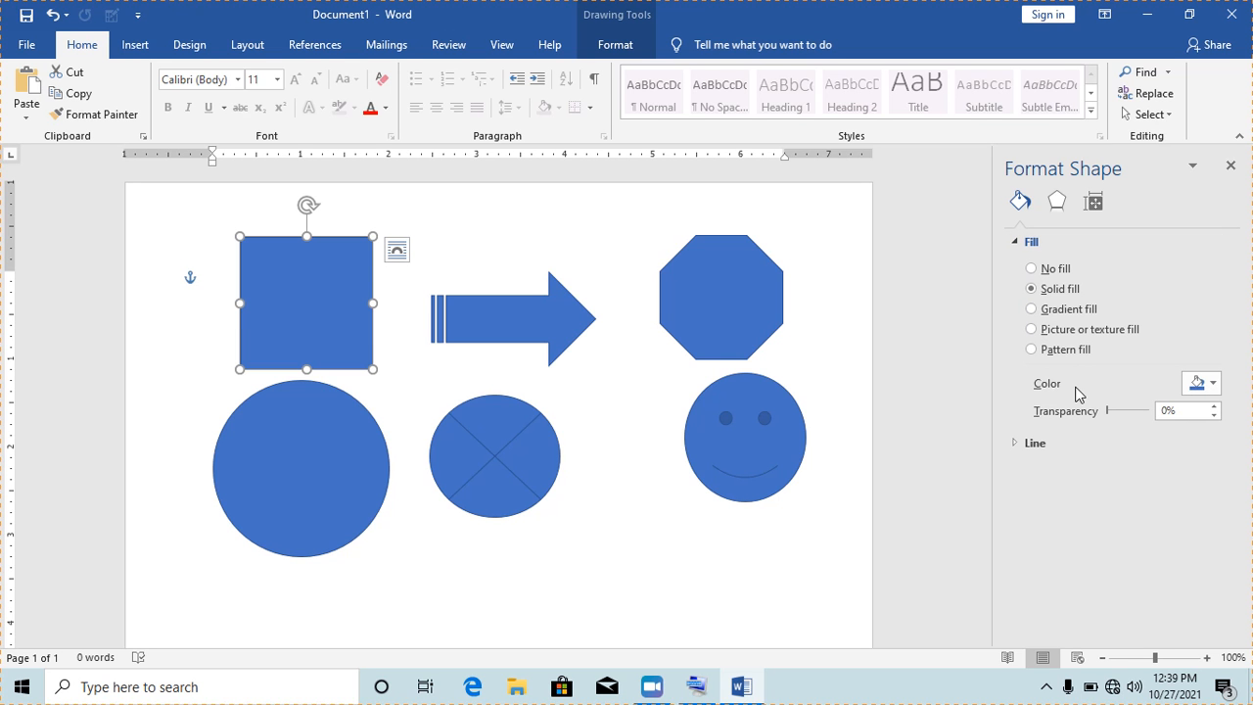
click(1213, 384)
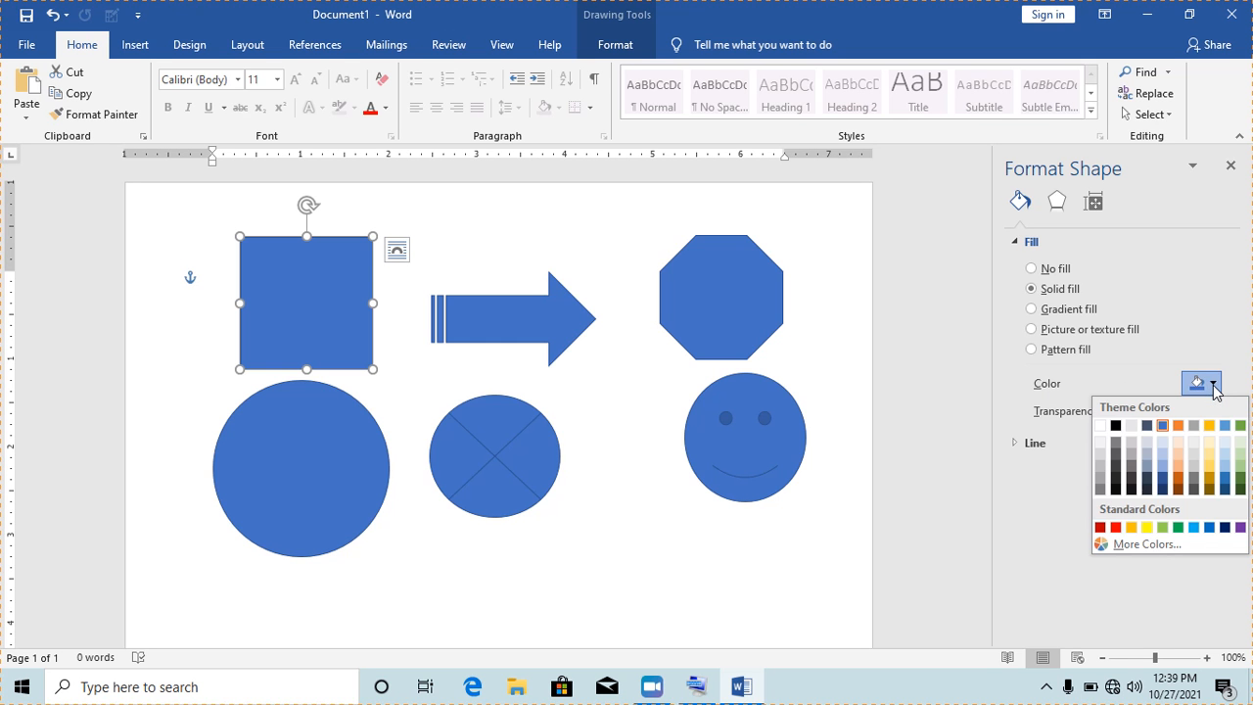
click(1116, 528)
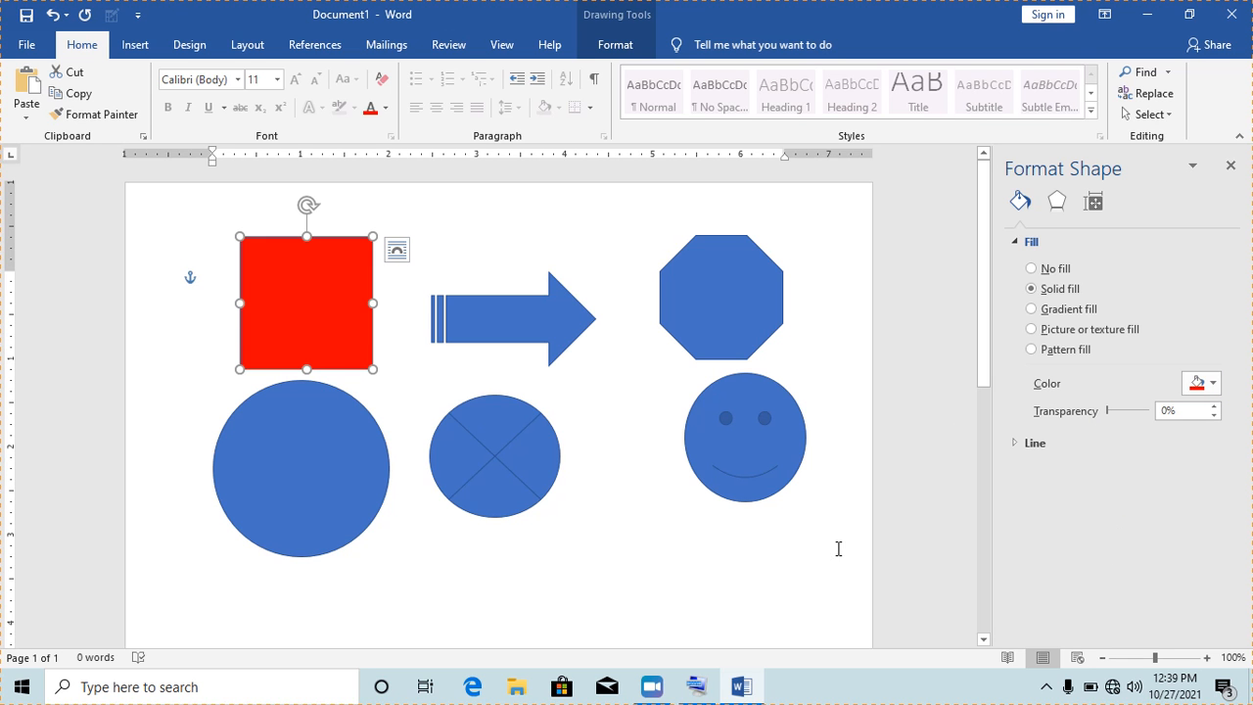
drag(1239, 172, 1235, 170)
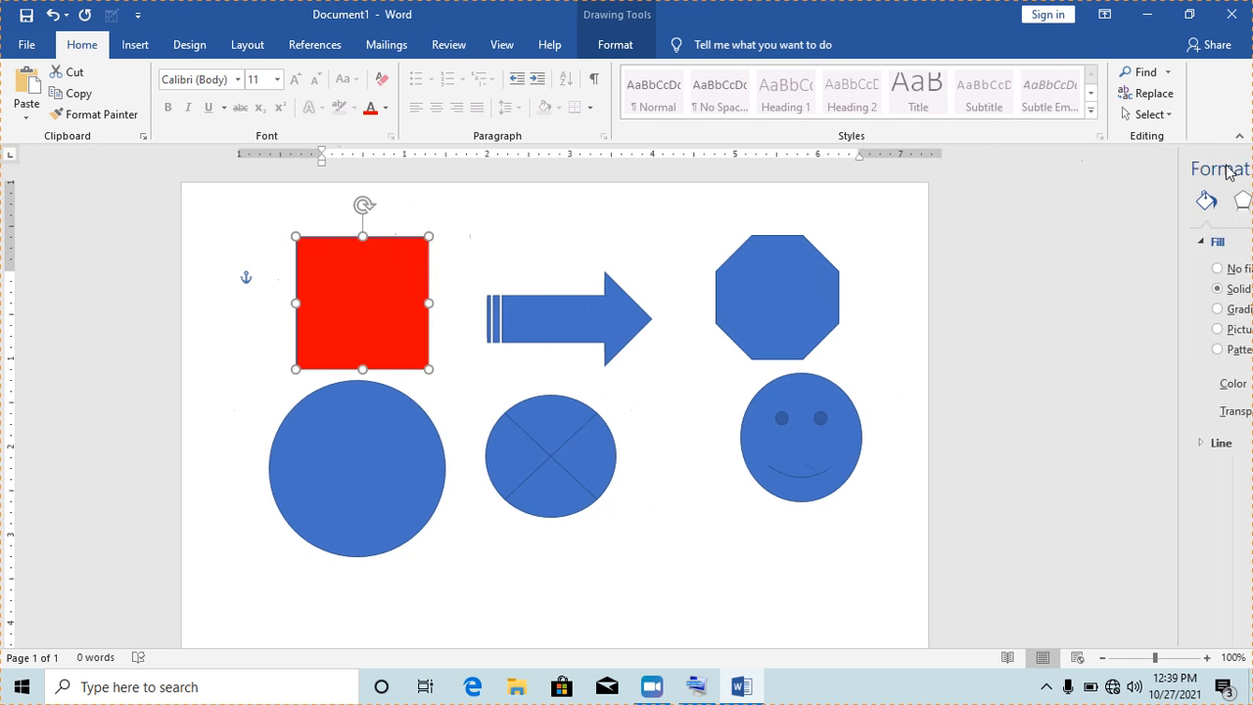
click(824, 504)
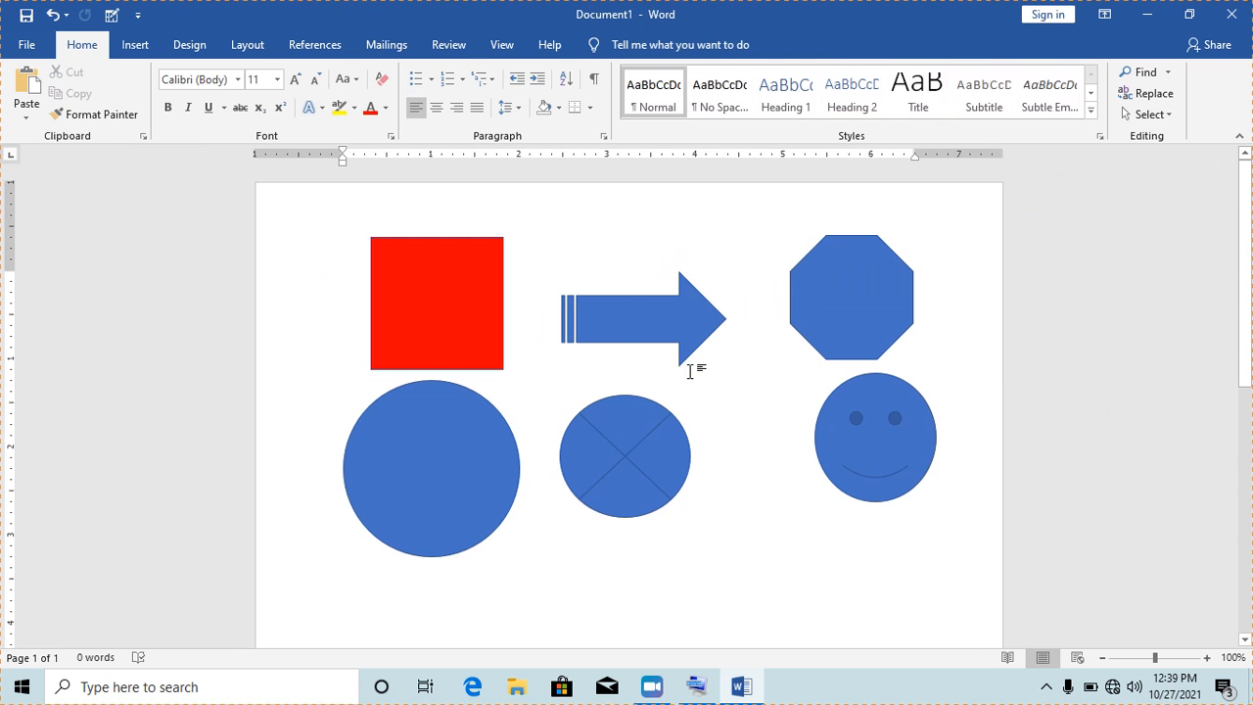
- Fill the striped arrow with standard solid green through Format Shape, deselect it and close the formatting options
click(656, 331)
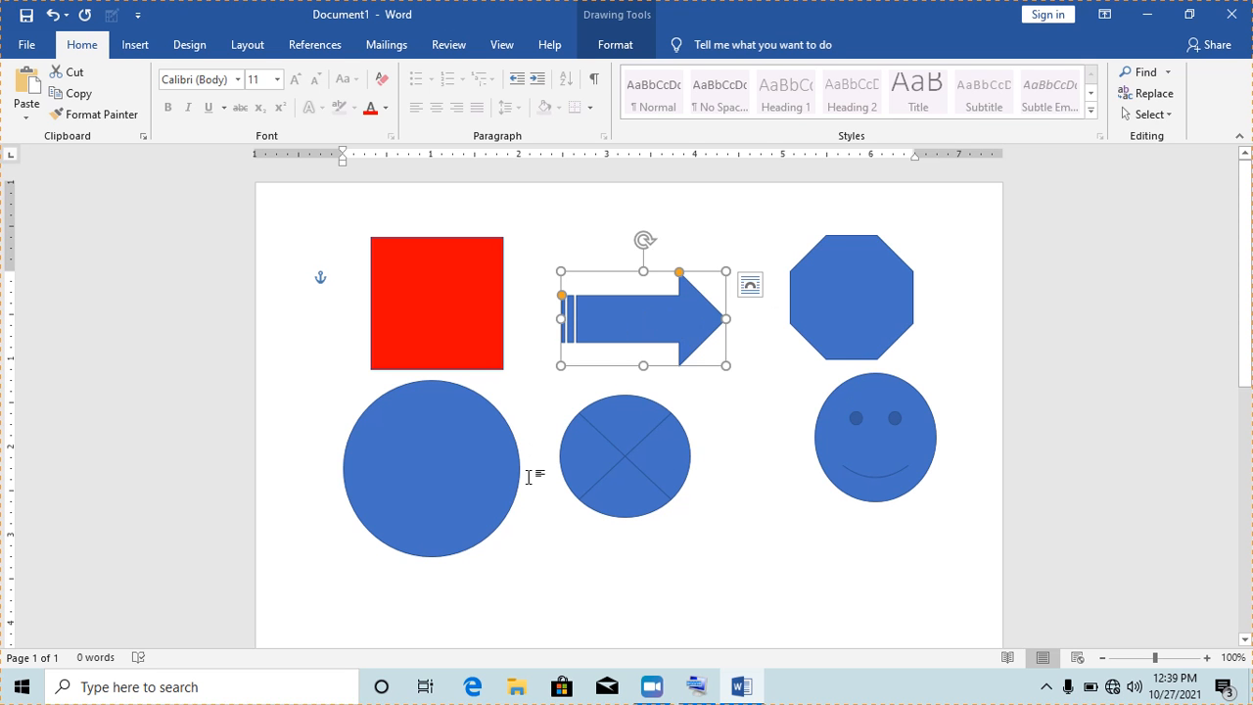
right_click(653, 325)
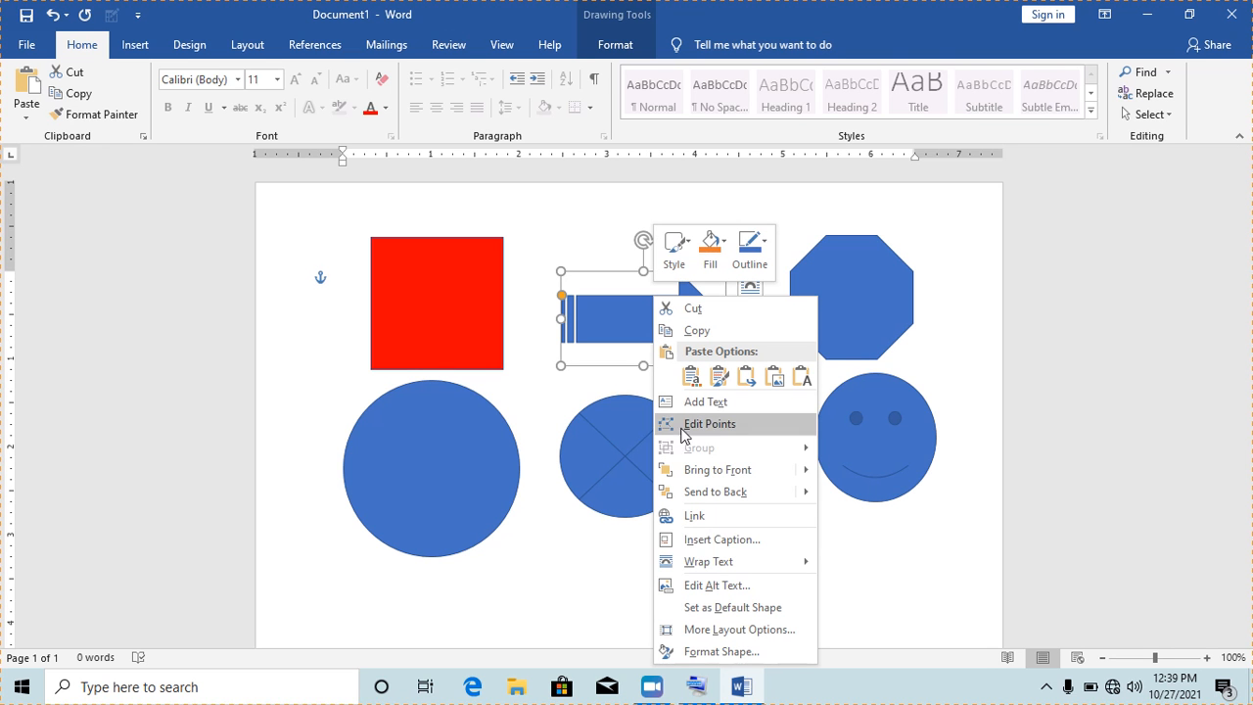
click(721, 651)
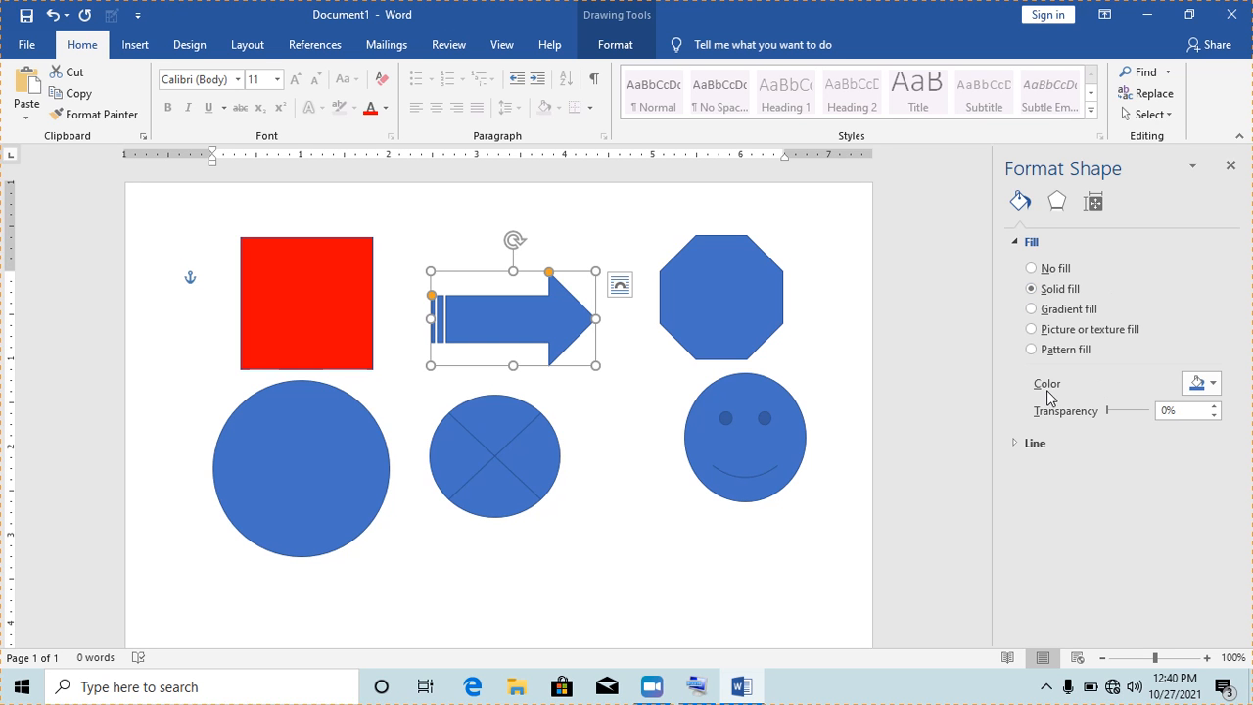
click(1214, 383)
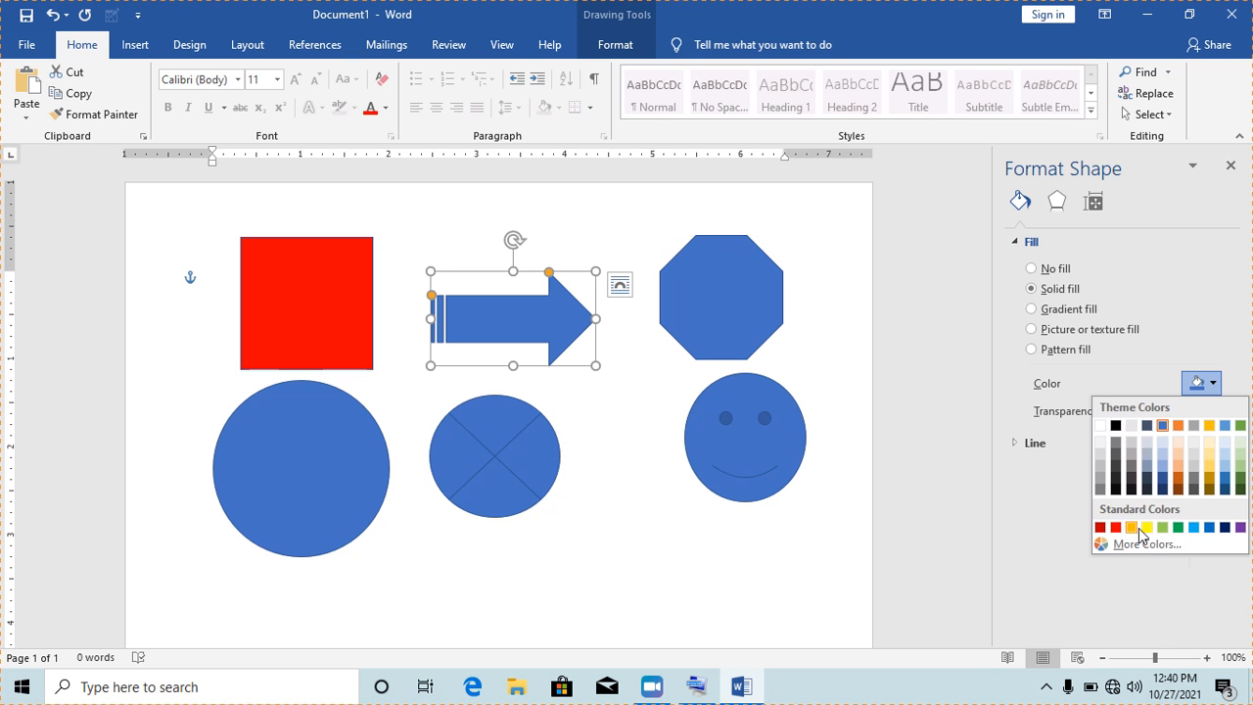
click(1178, 528)
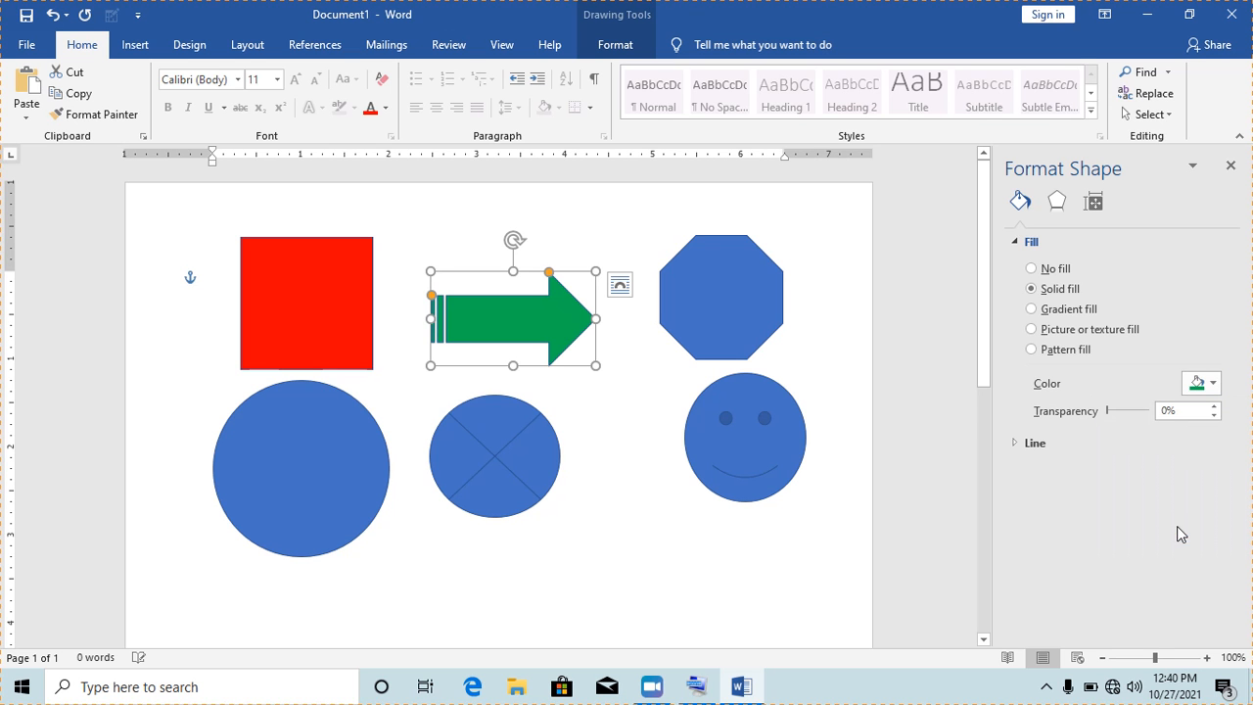
click(726, 532)
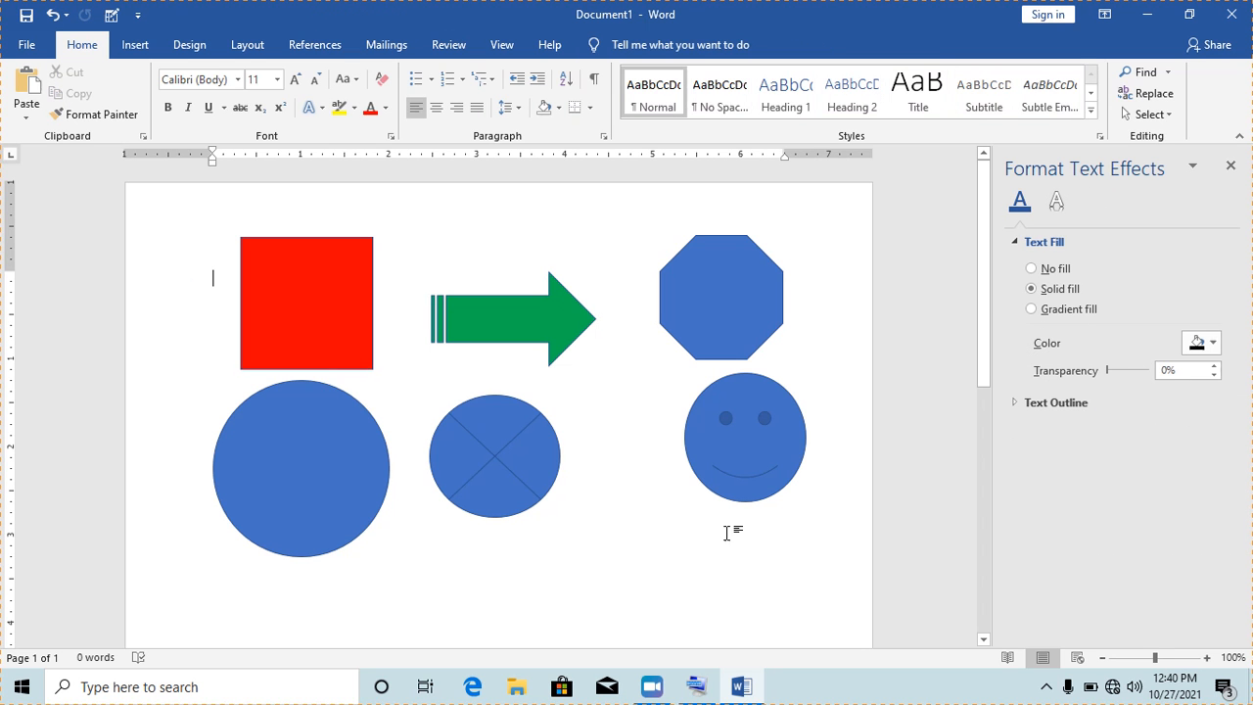
click(1230, 165)
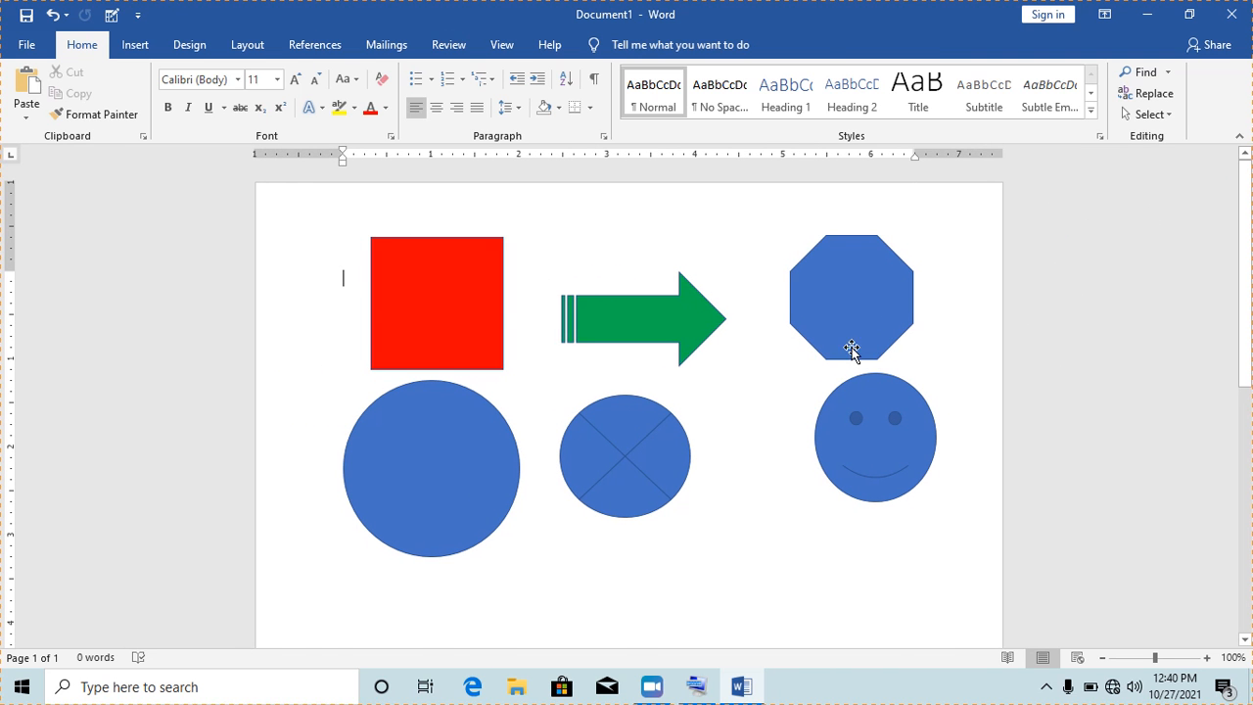
- Fill the octagon with solid dark purple from the extended standard colours through Format Shape, deselect it and close the formatting options
click(847, 295)
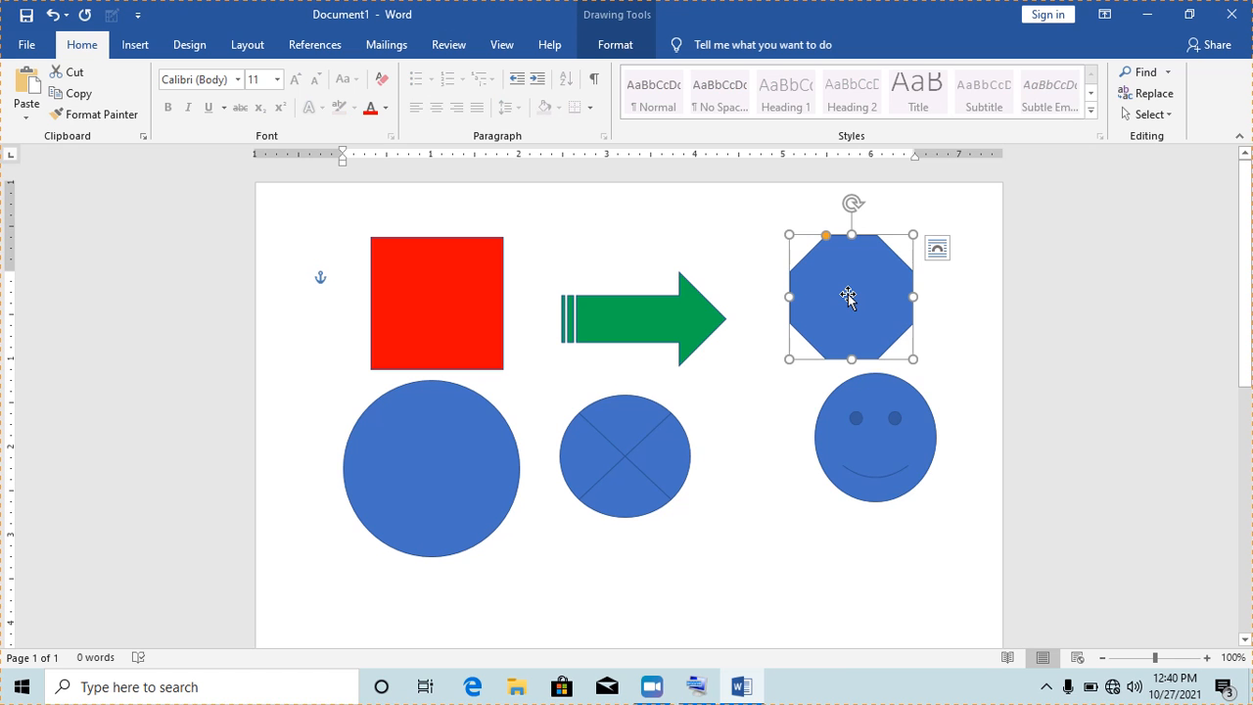
right_click(847, 295)
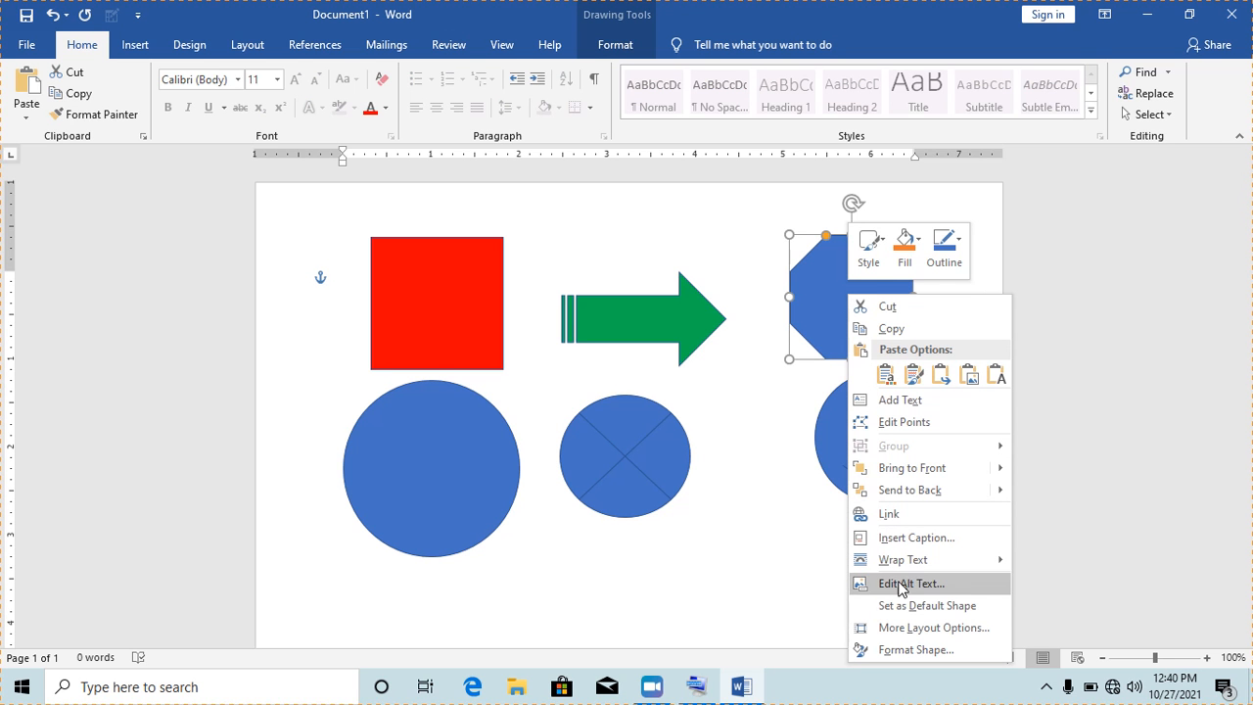
click(908, 650)
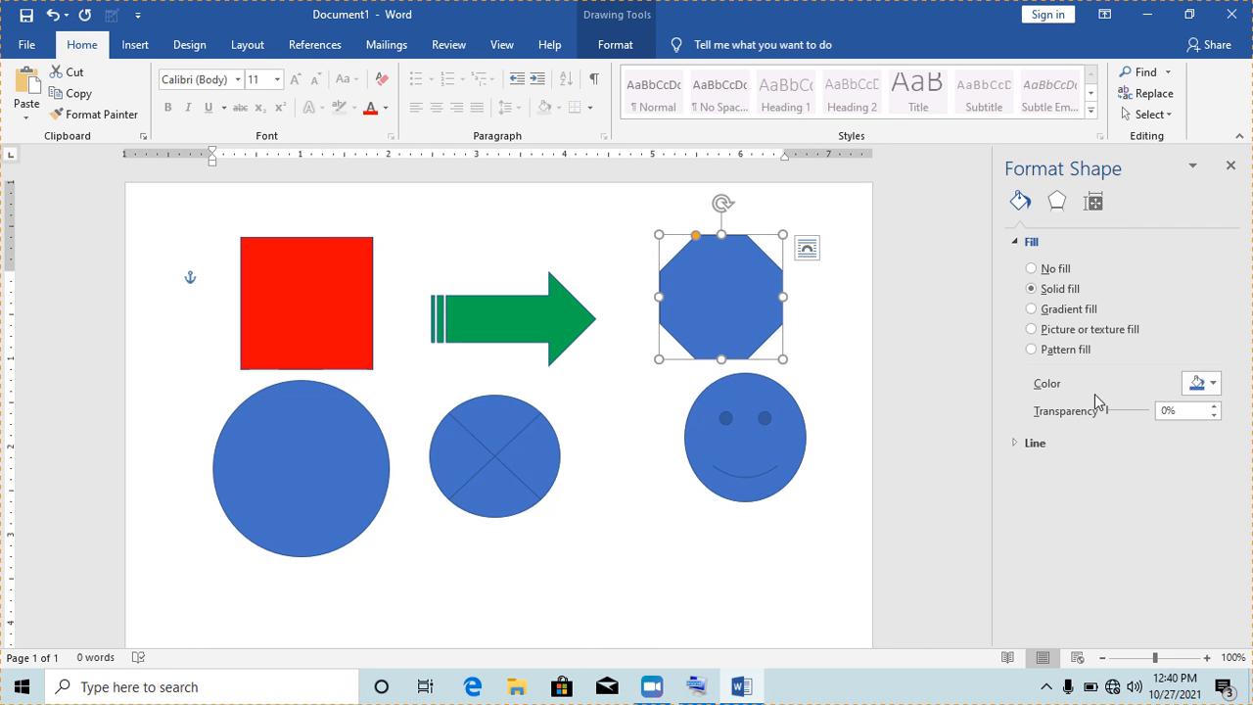
click(1213, 385)
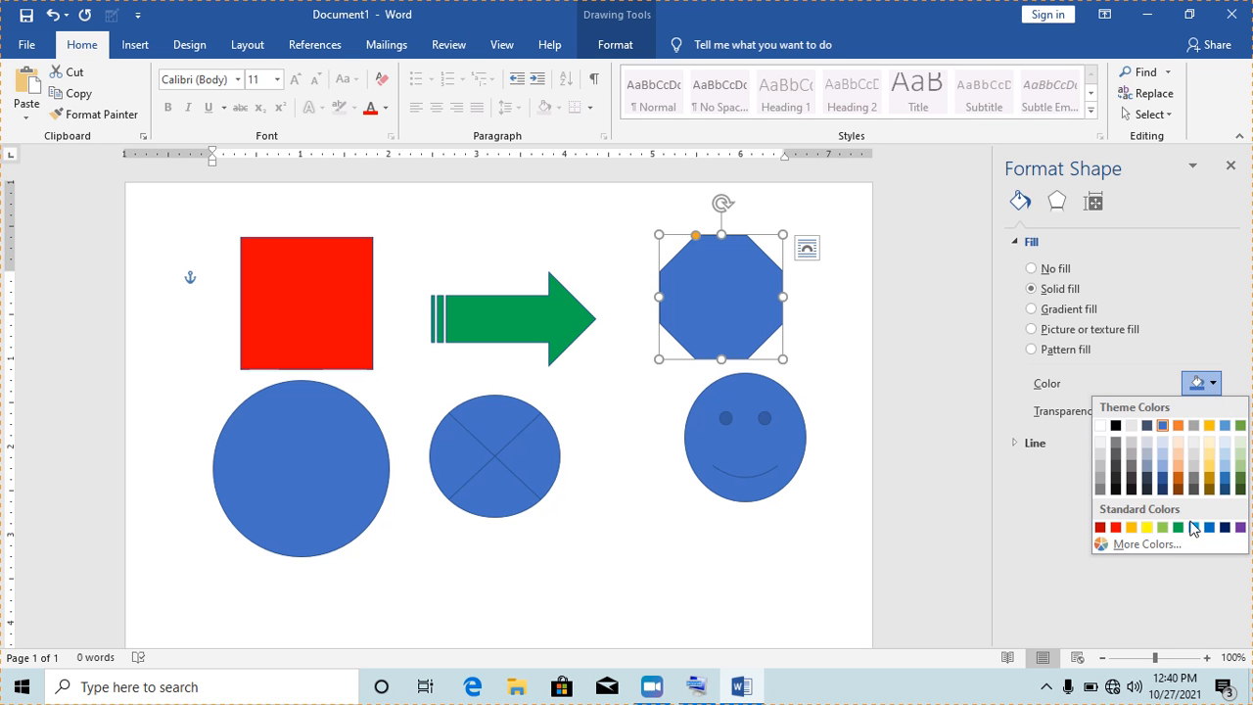
click(1145, 544)
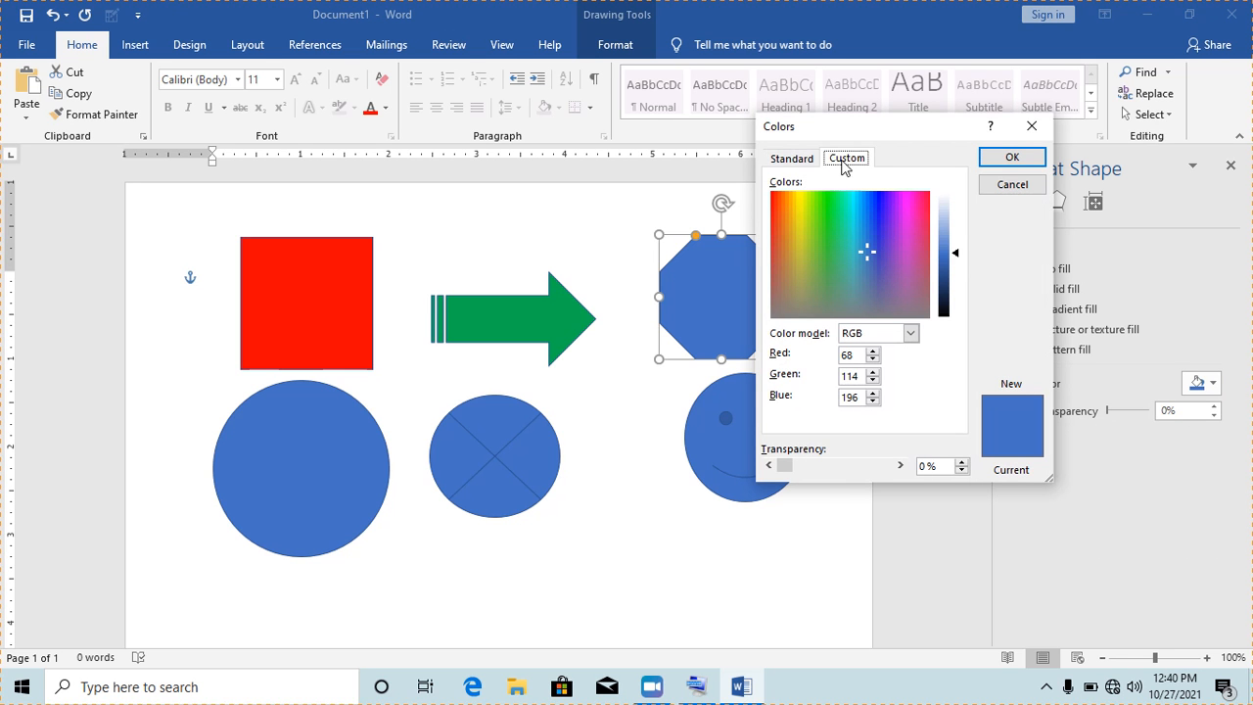
click(810, 162)
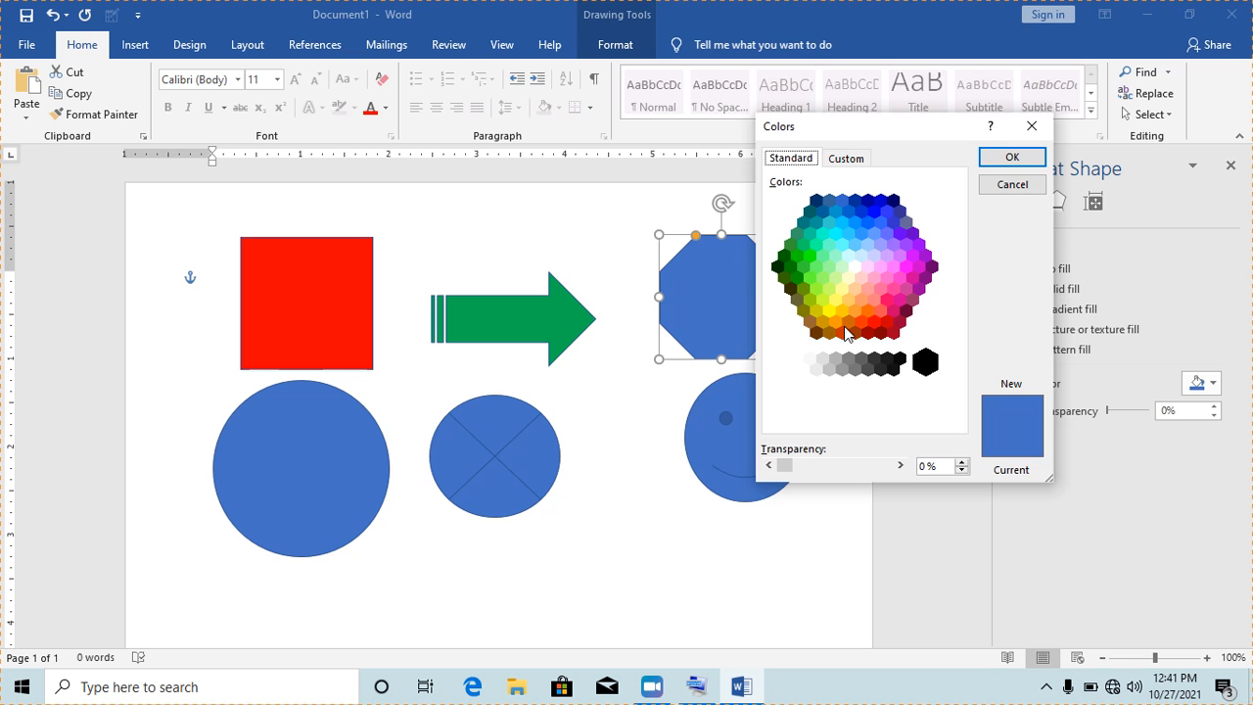
click(924, 278)
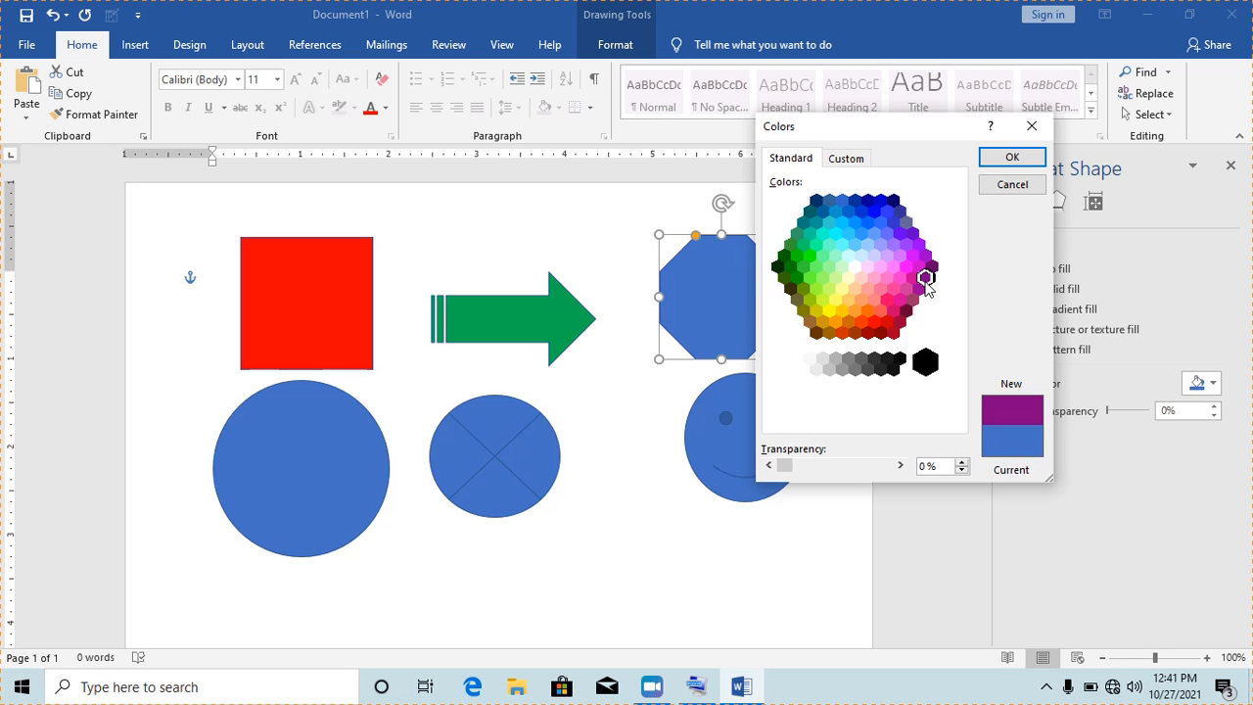
click(1008, 159)
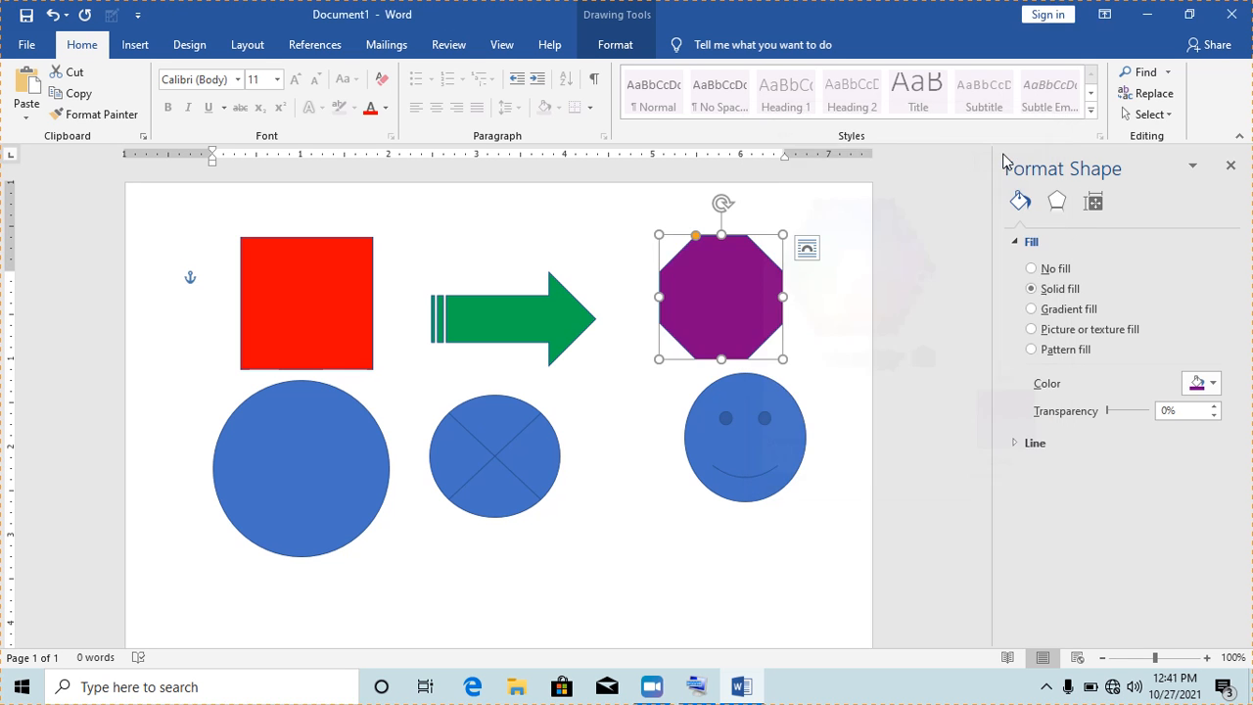
click(820, 359)
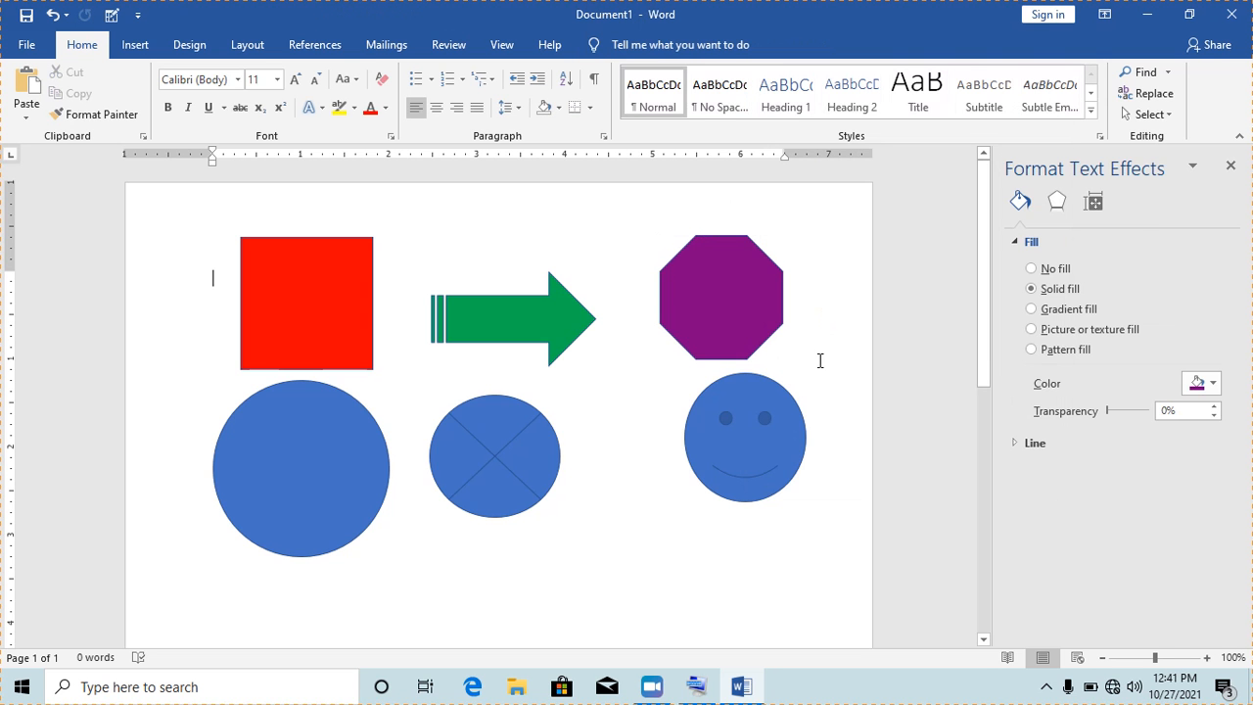
click(1231, 166)
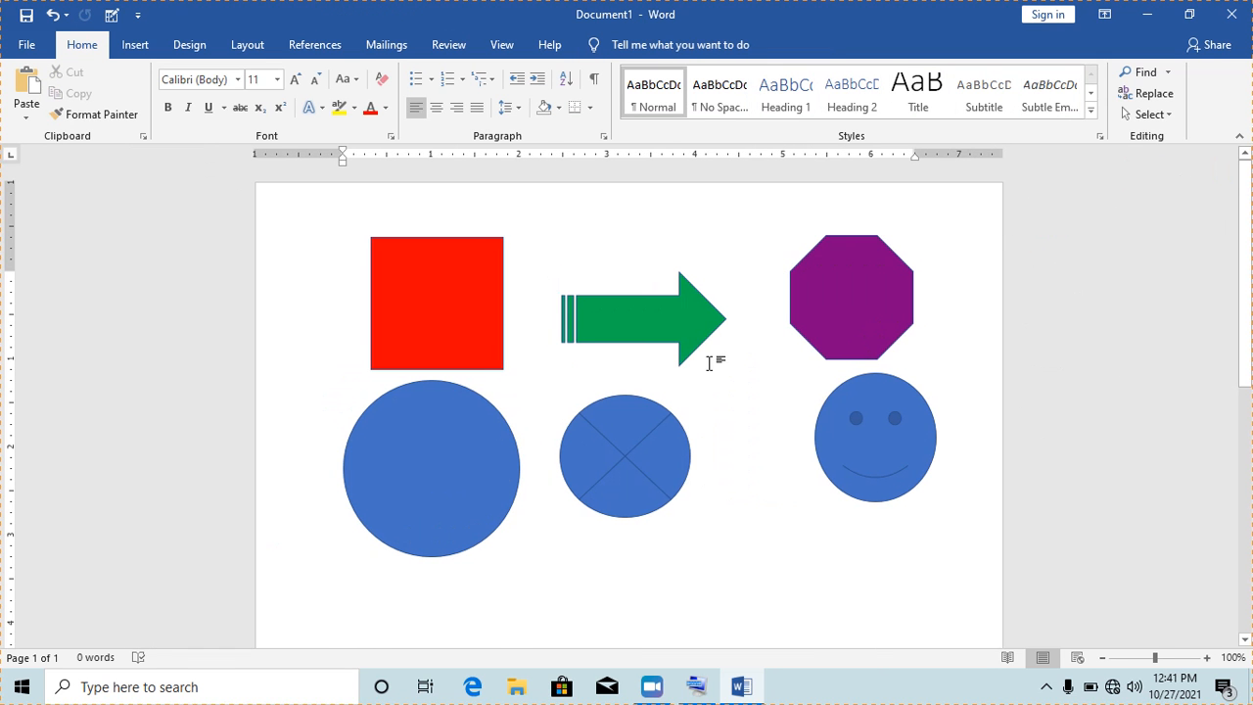
click(461, 314)
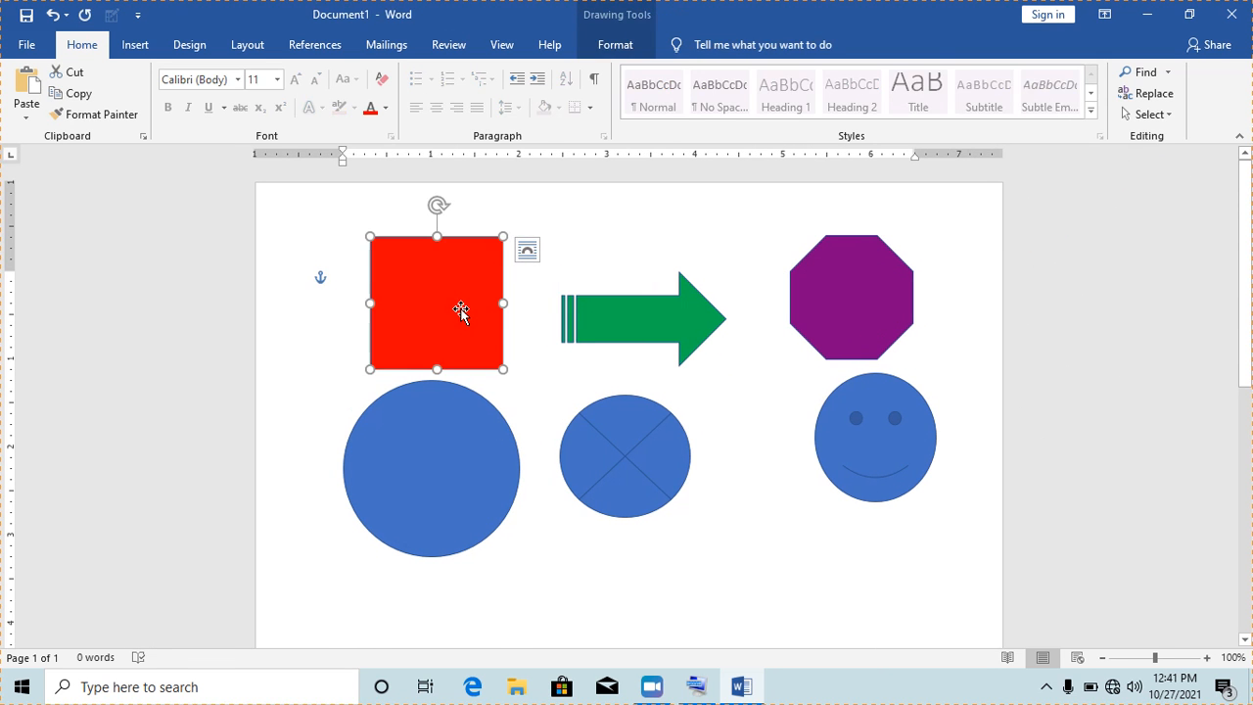
click(617, 333)
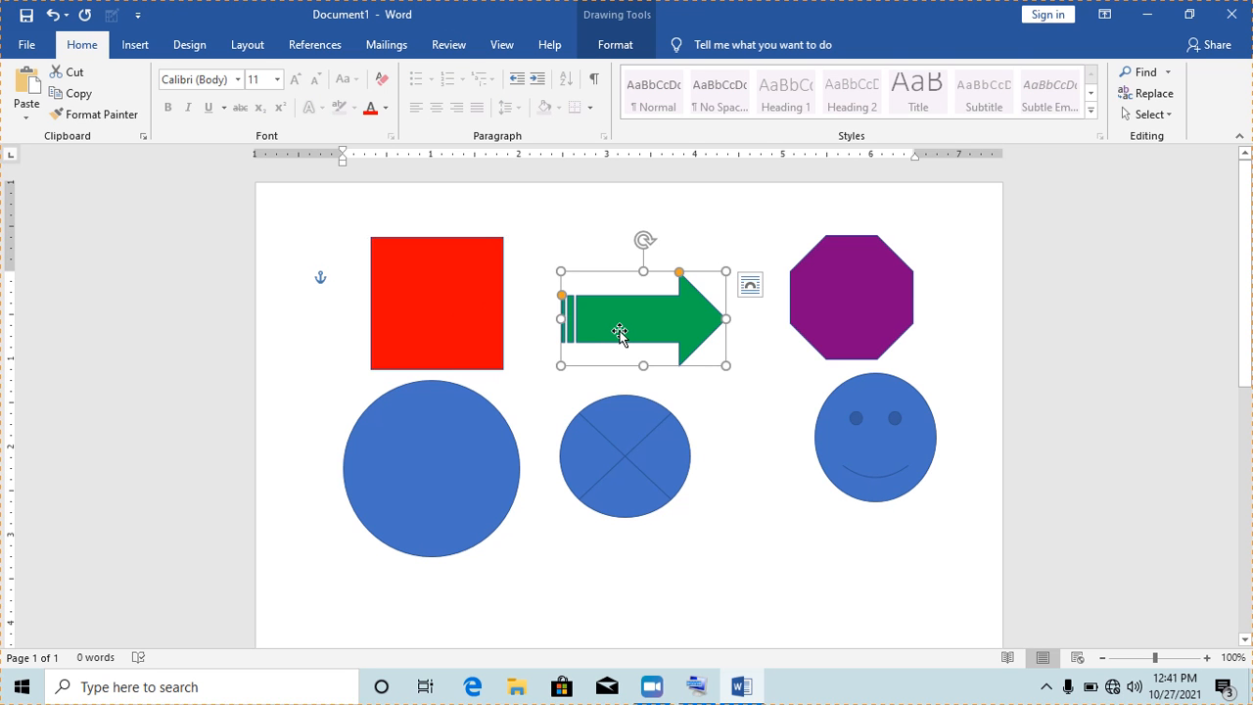
click(839, 307)
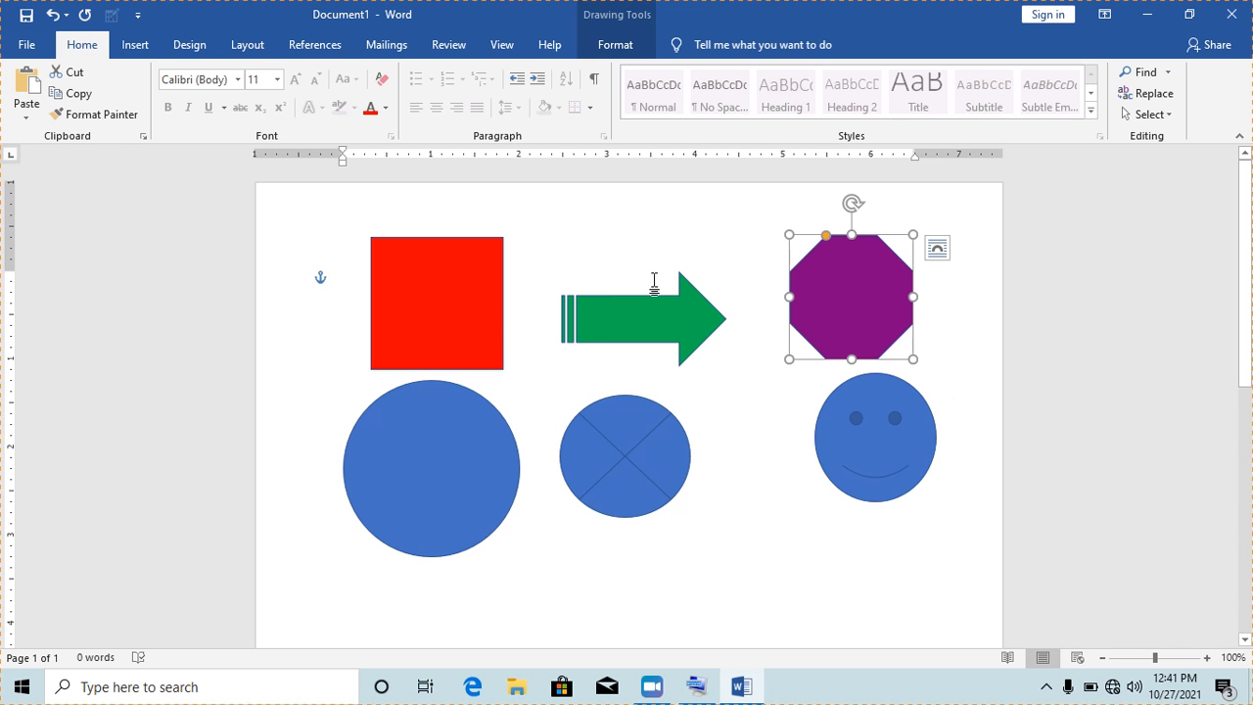
- Set the red square's solid fill transparency to 41% through Format Shape, deselect it and close the formatting options
click(454, 321)
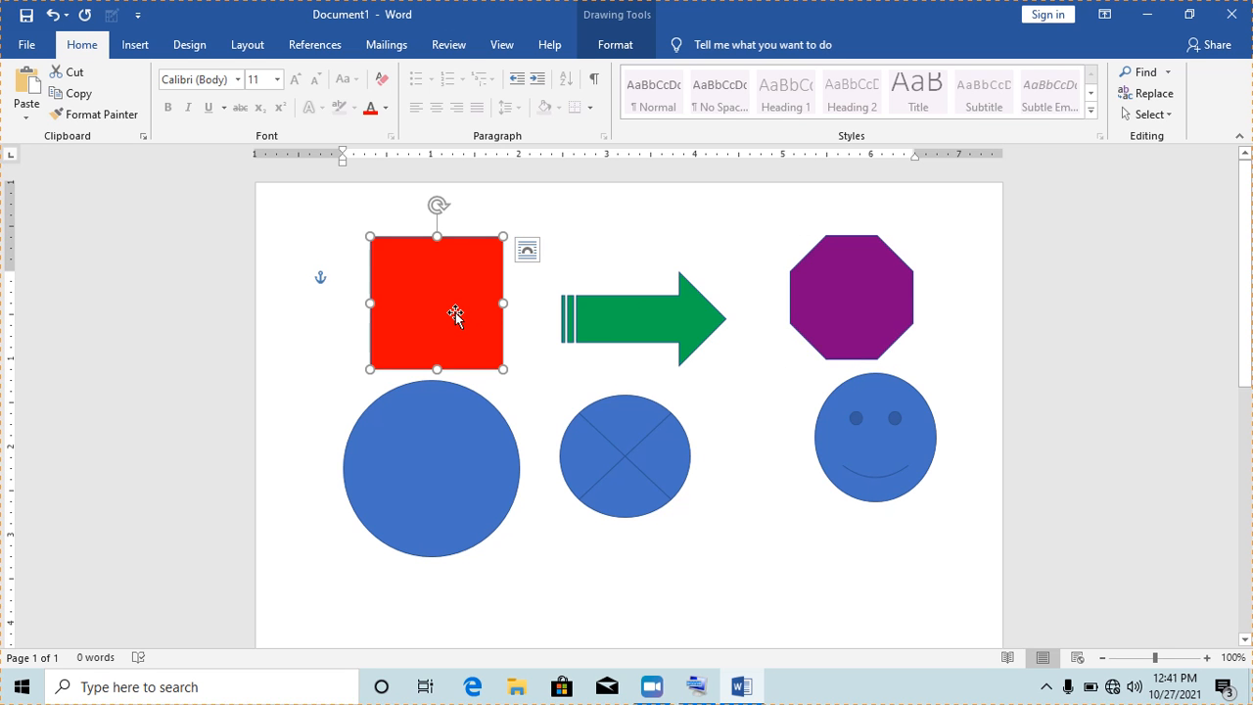
right_click(455, 312)
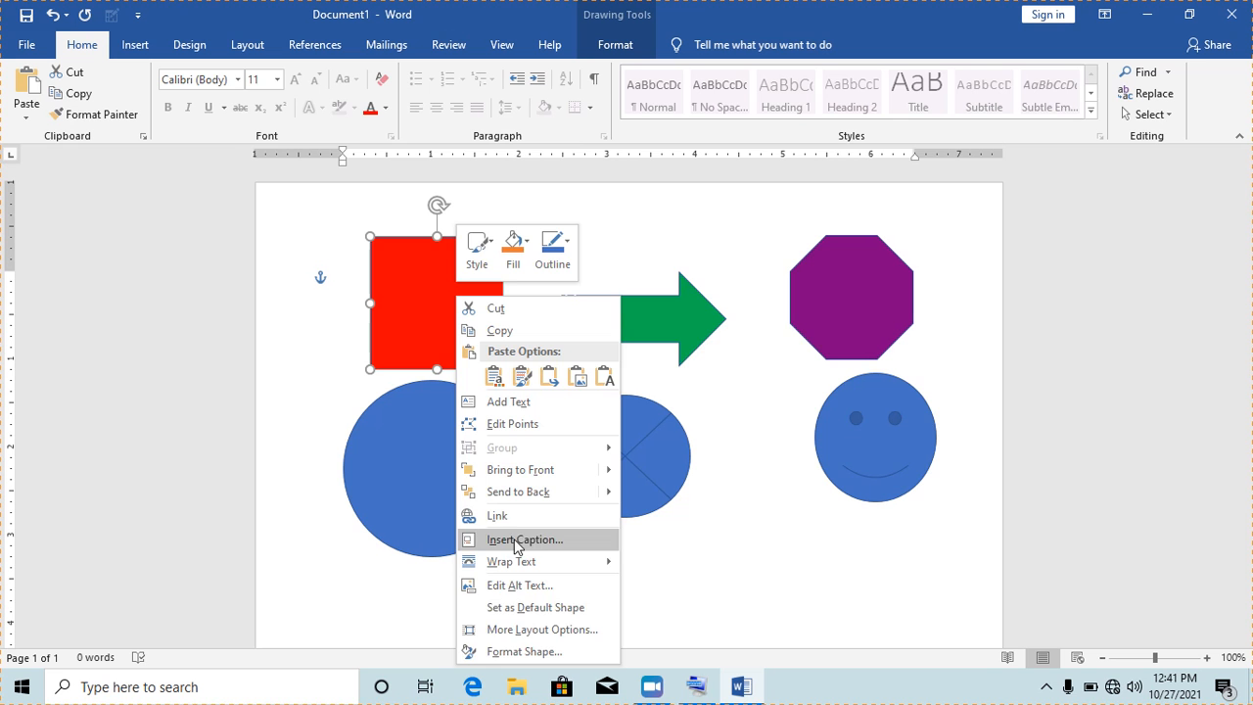
click(525, 651)
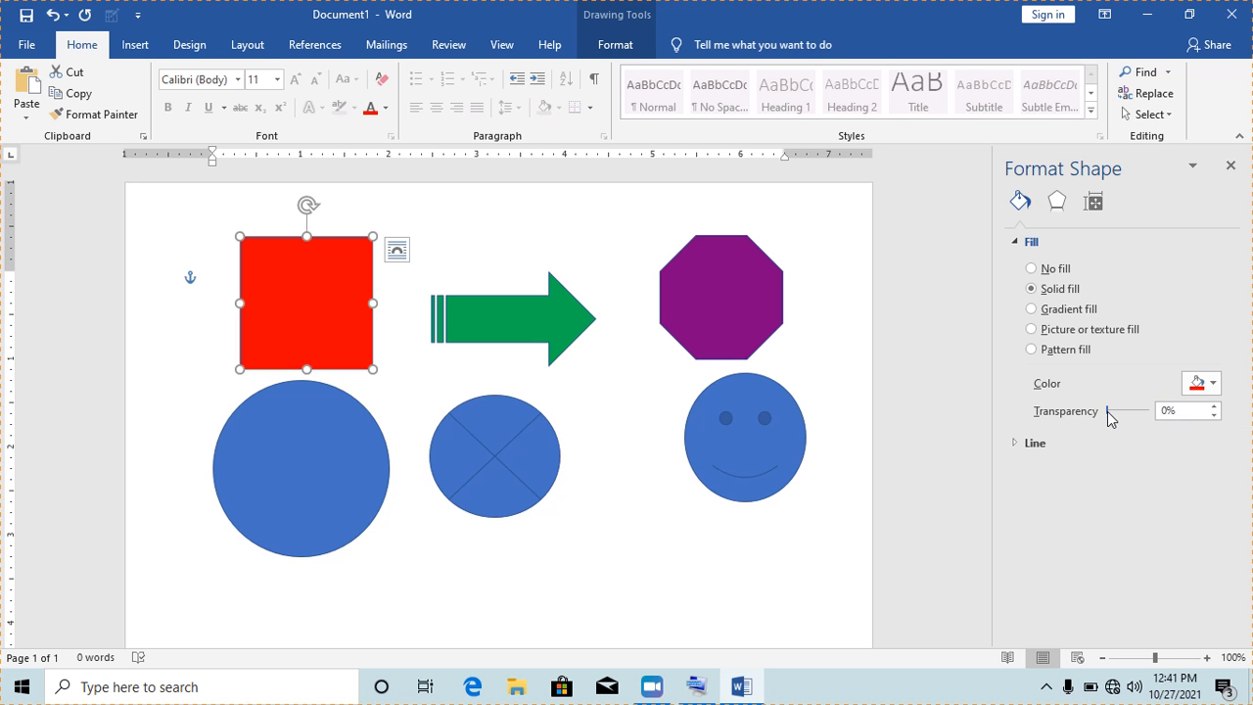
drag(1107, 411, 1125, 415)
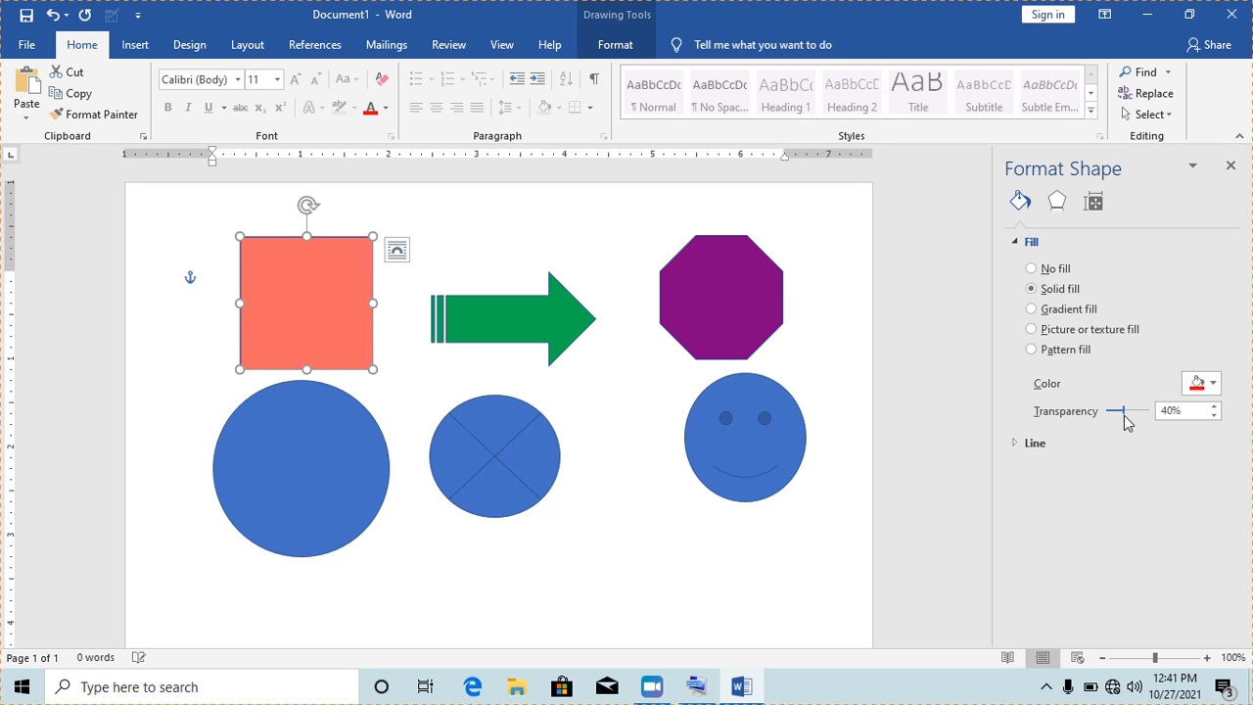
click(1214, 406)
click(1214, 407)
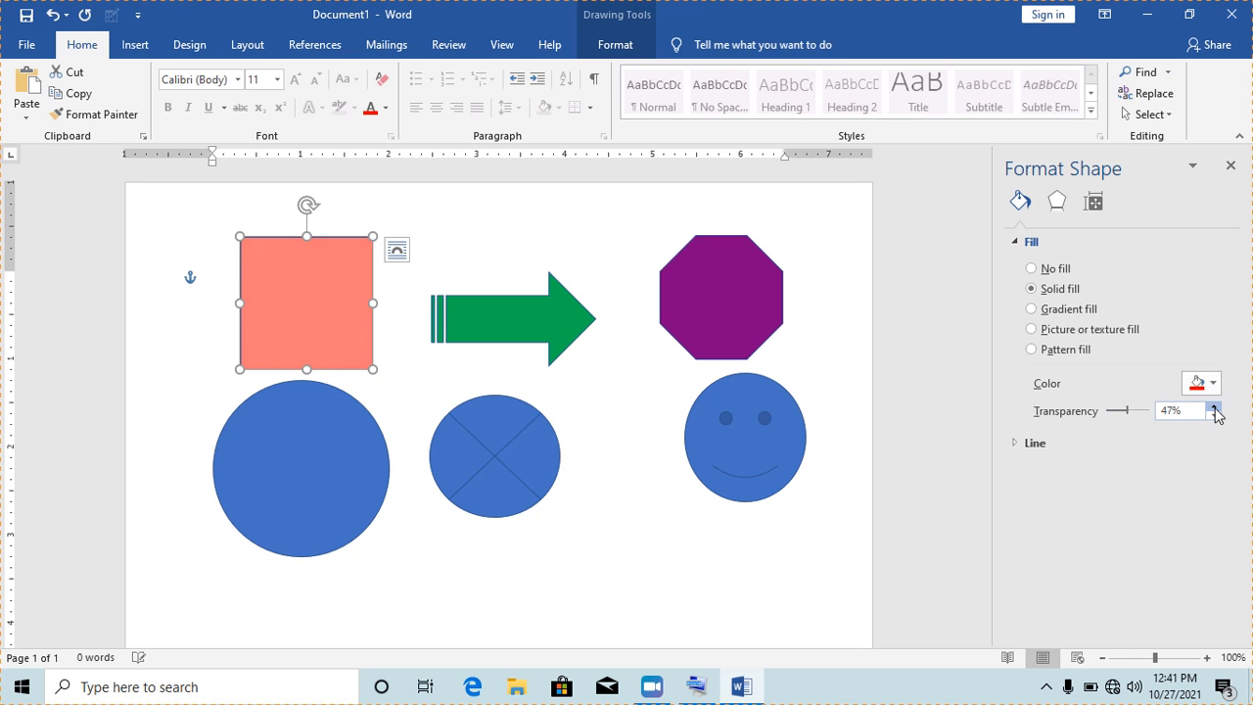
click(1214, 407)
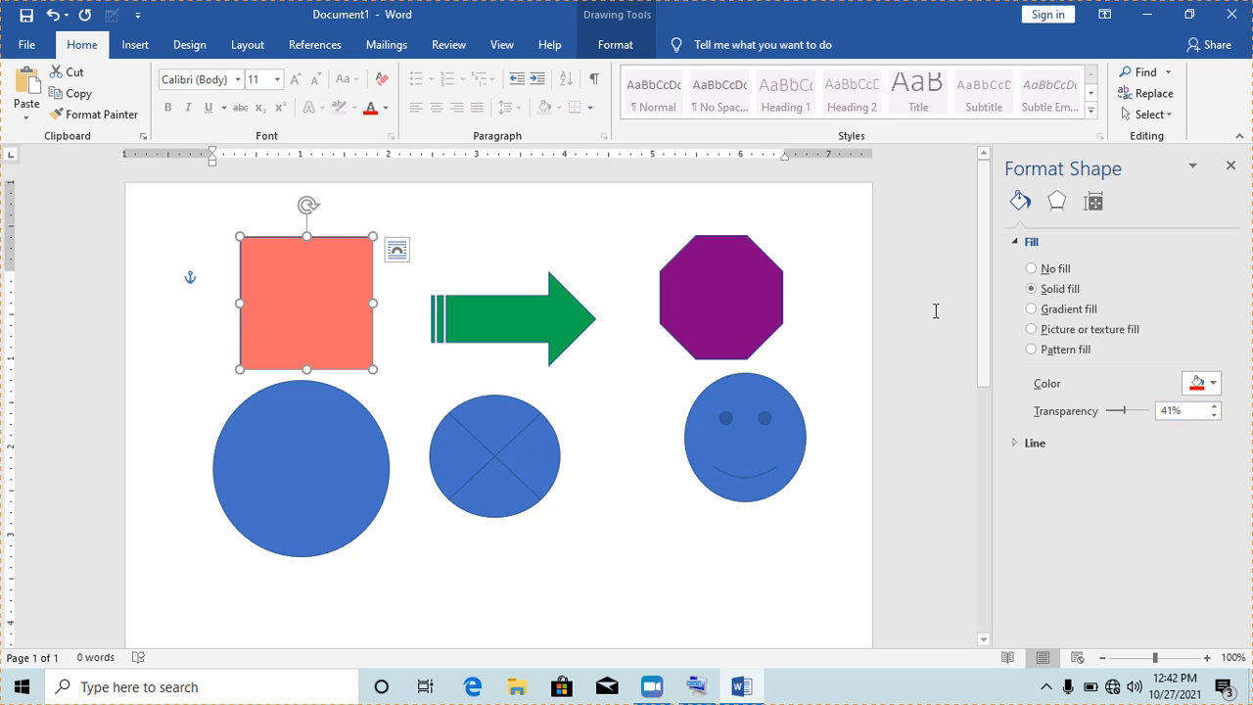
click(795, 302)
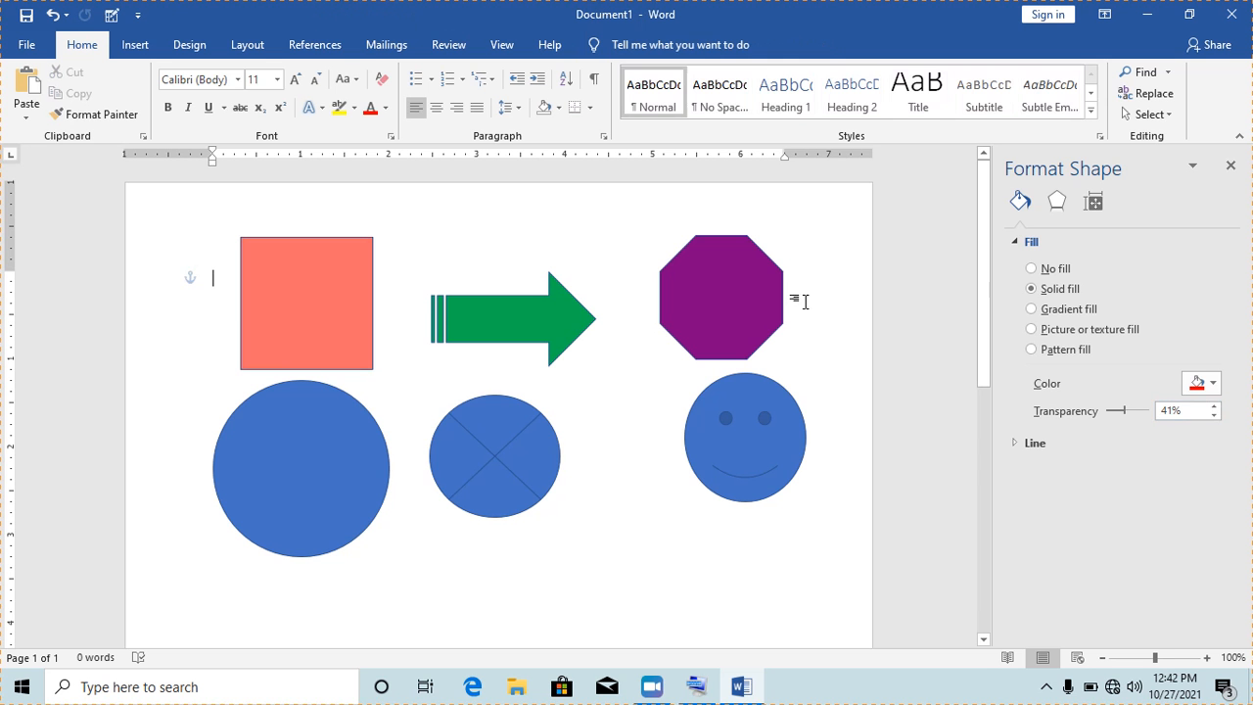
click(289, 320)
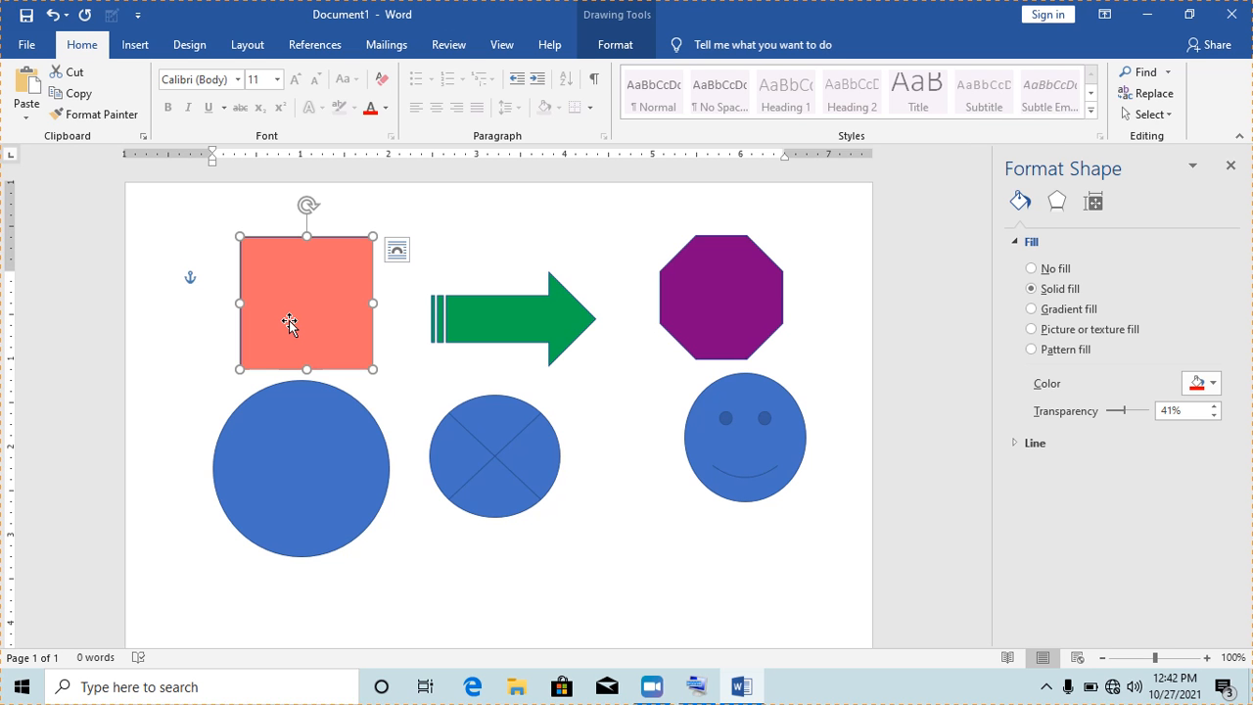
click(582, 414)
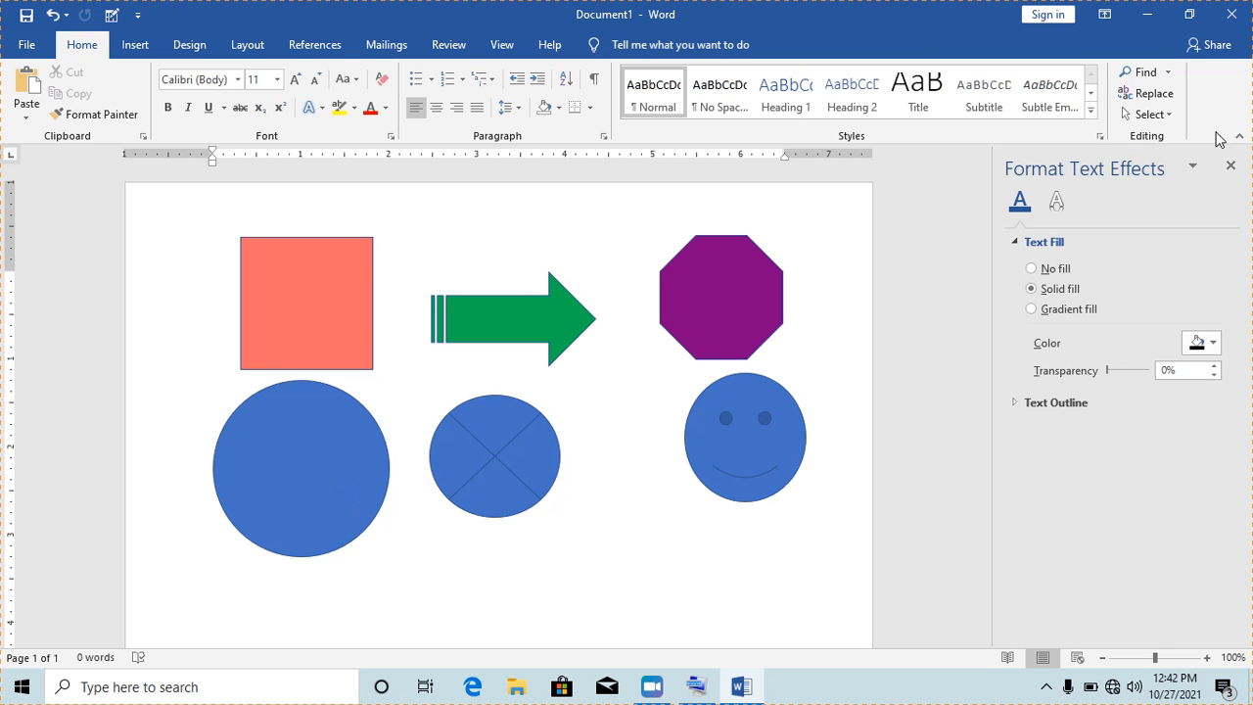
click(1229, 168)
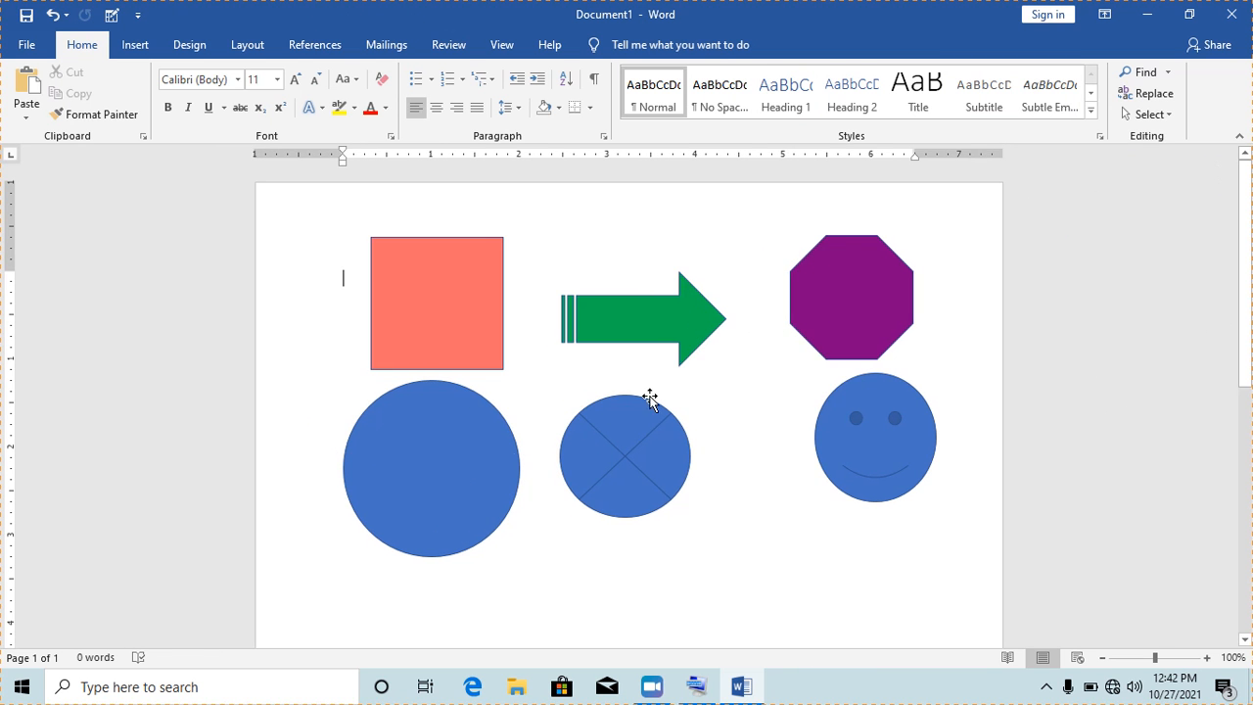
- Set the plain circle below the square to No fill through Format Shape and close the formatting options
click(427, 494)
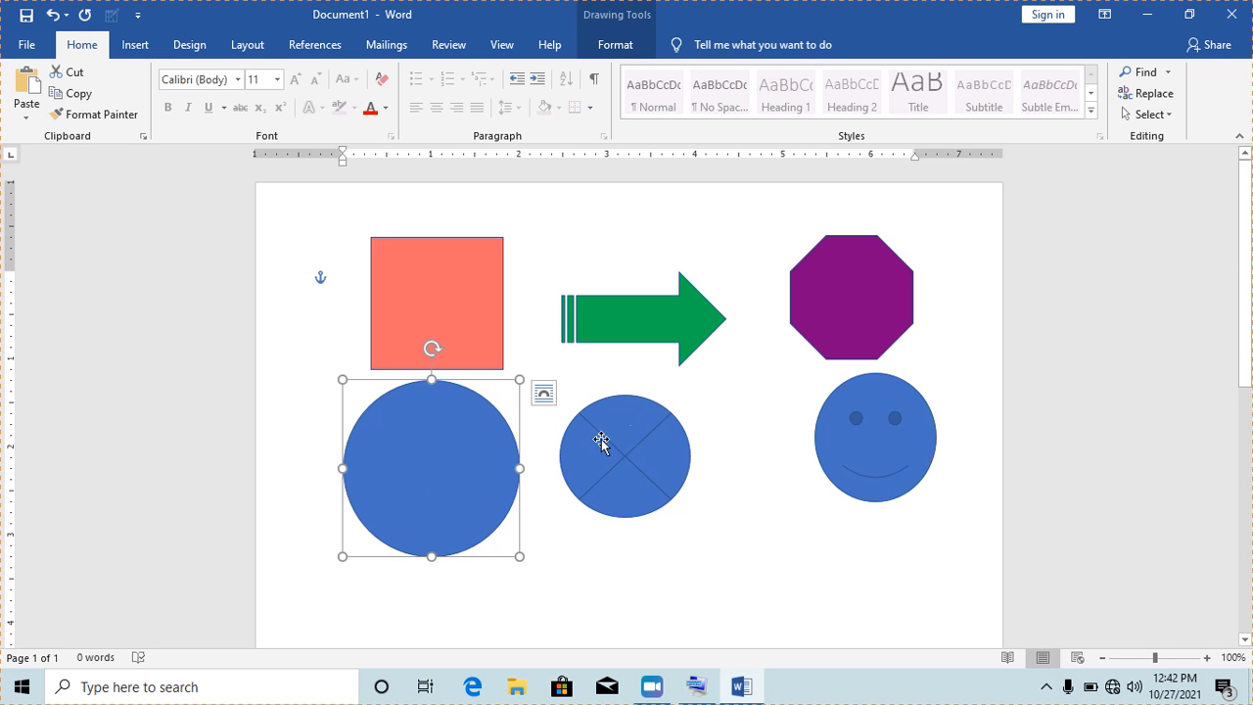
scroll(1247, 247, down, 3)
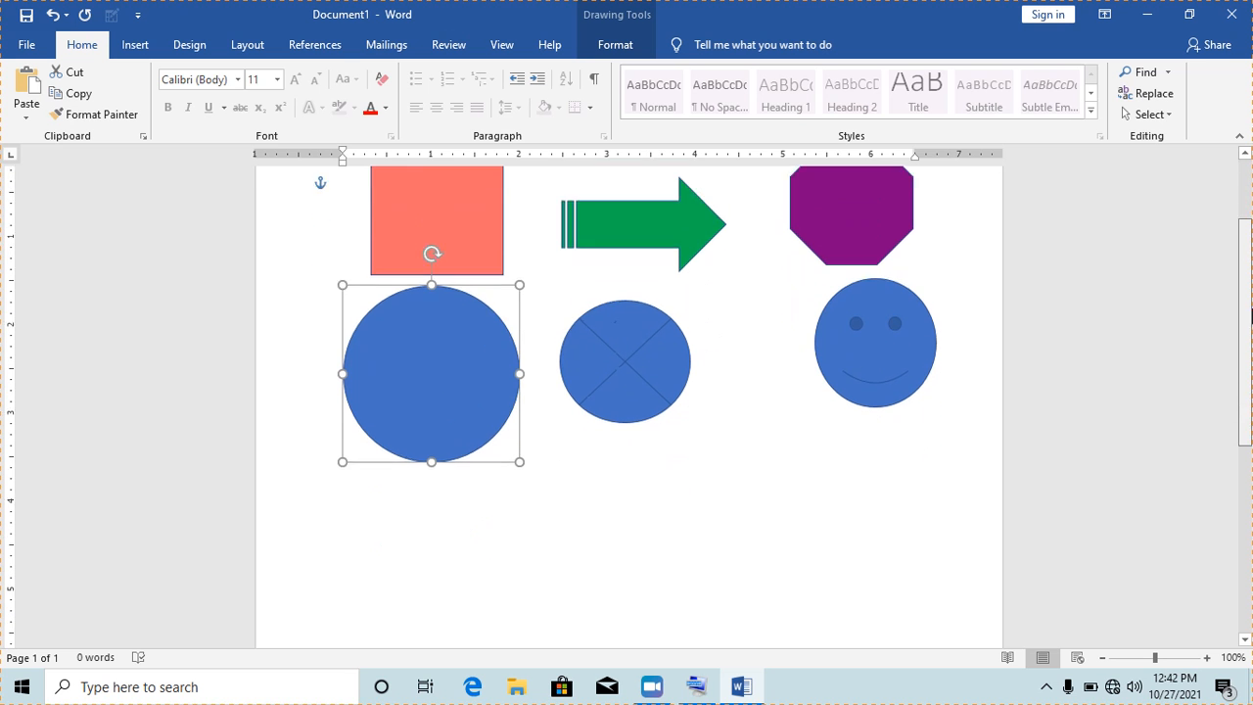
right_click(422, 319)
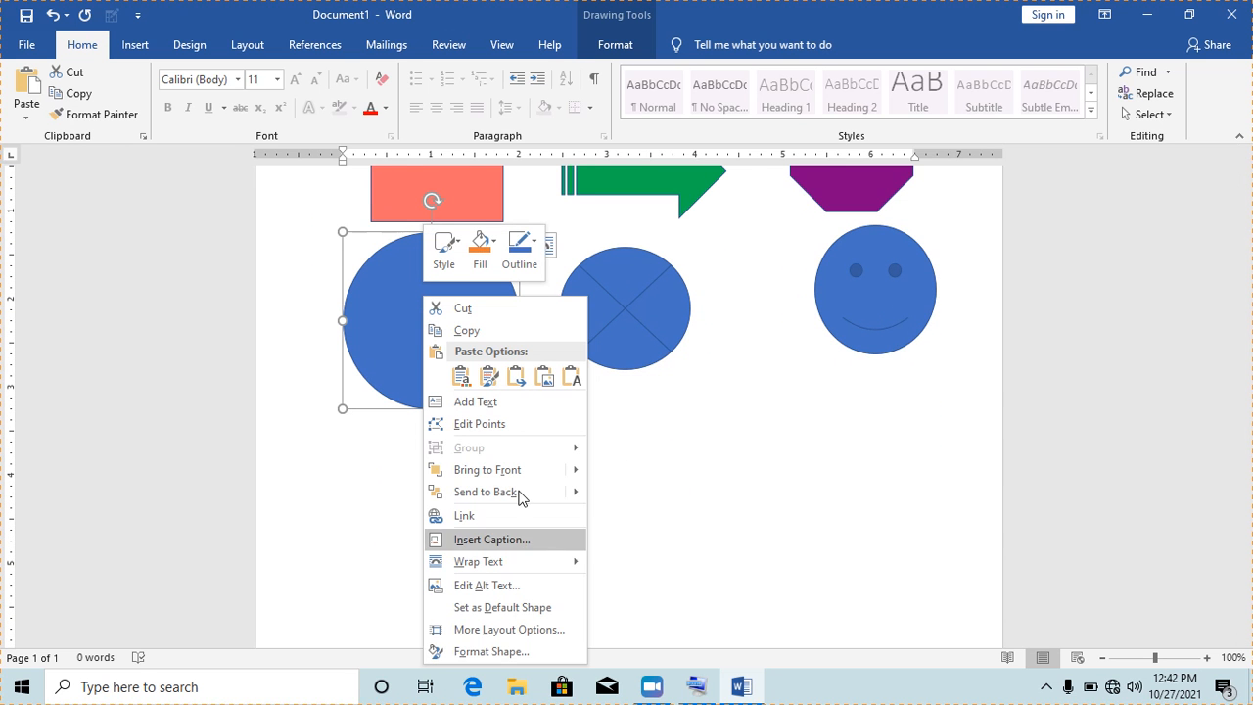
click(498, 651)
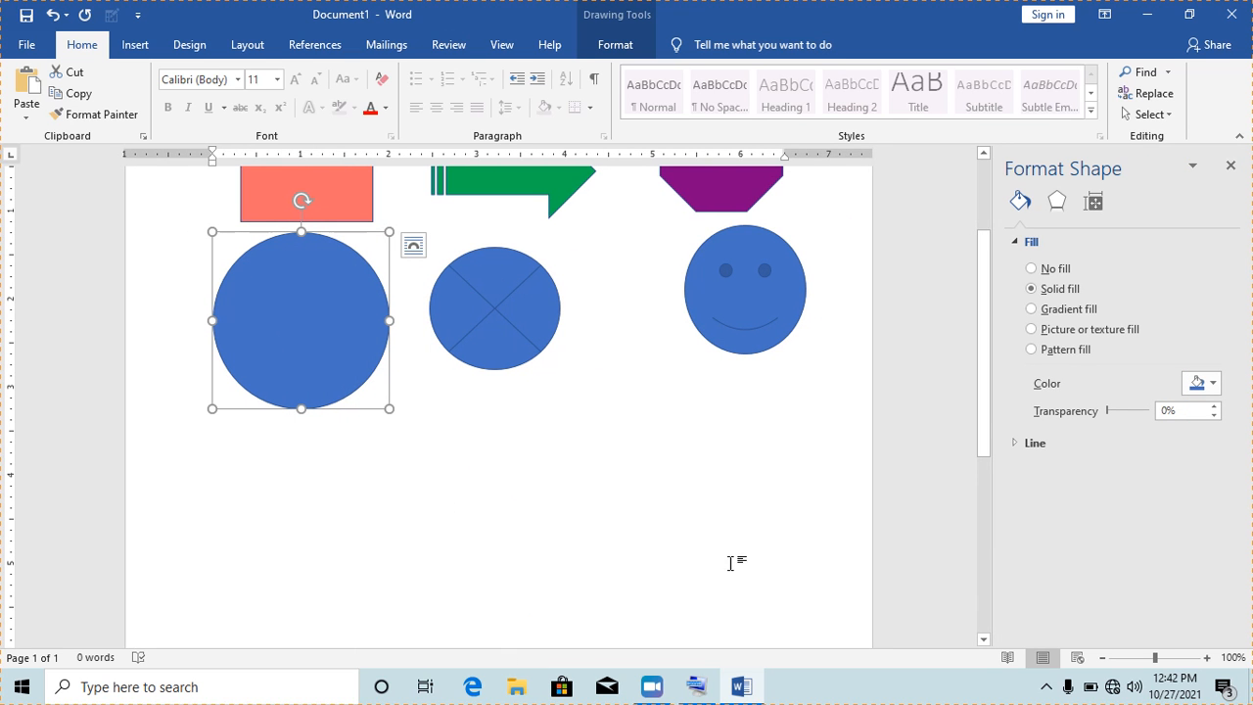
click(1031, 271)
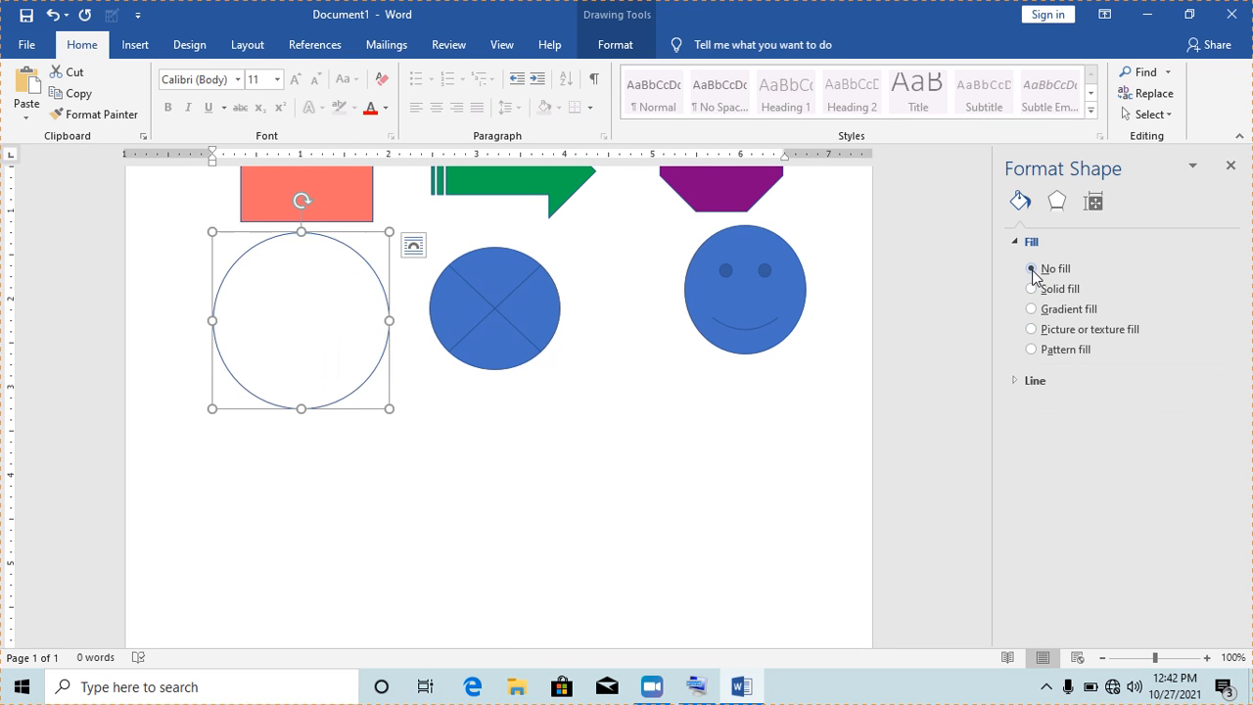
click(1230, 166)
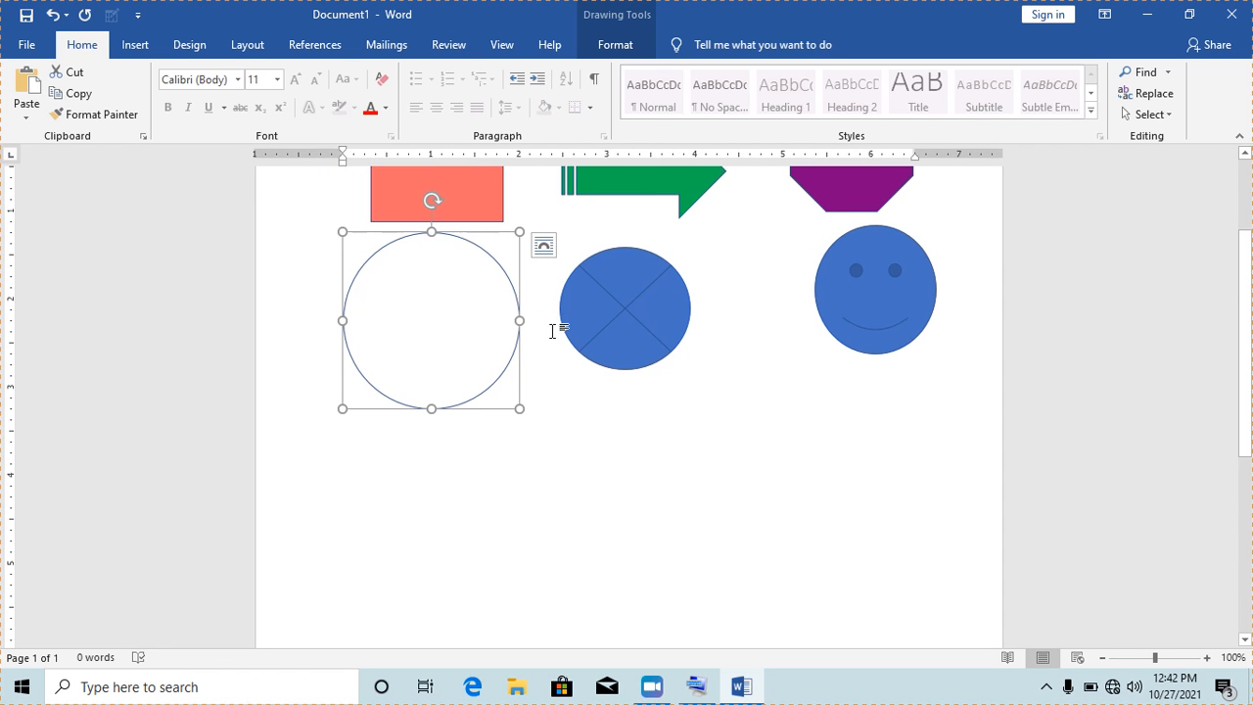
- Give the crossed circle a picture or texture fill through Format Shape, using the default texture
click(607, 321)
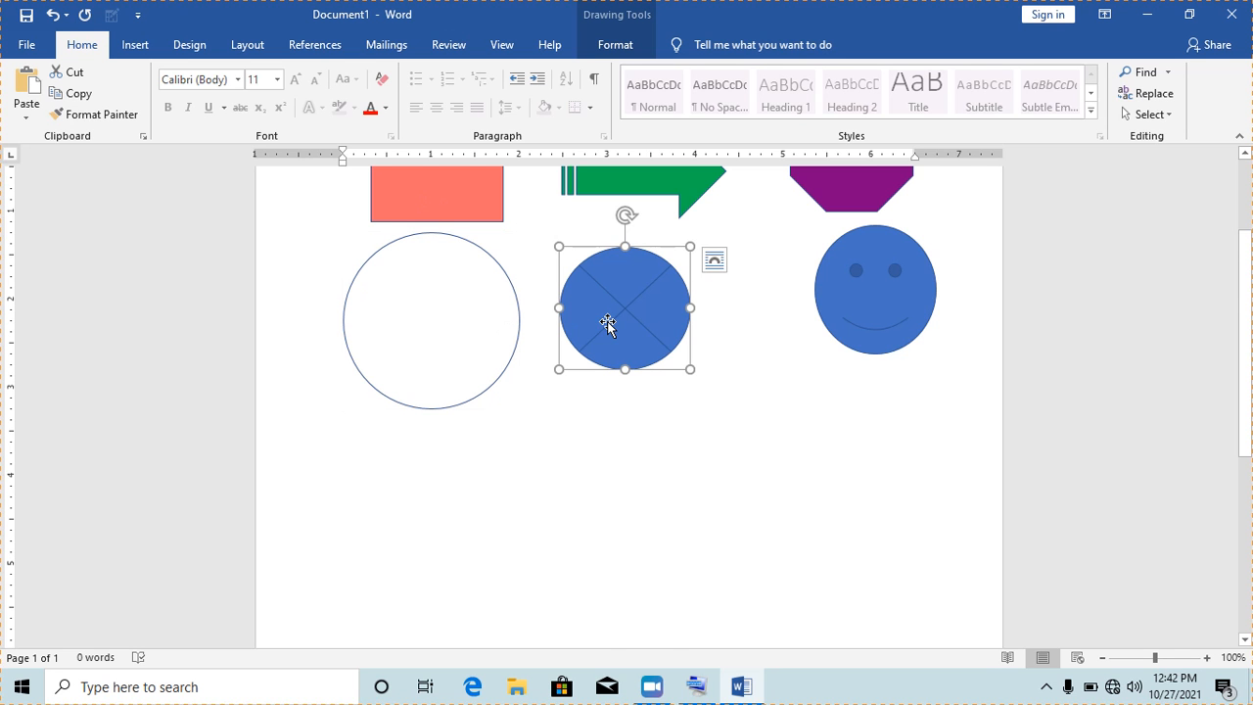
right_click(607, 322)
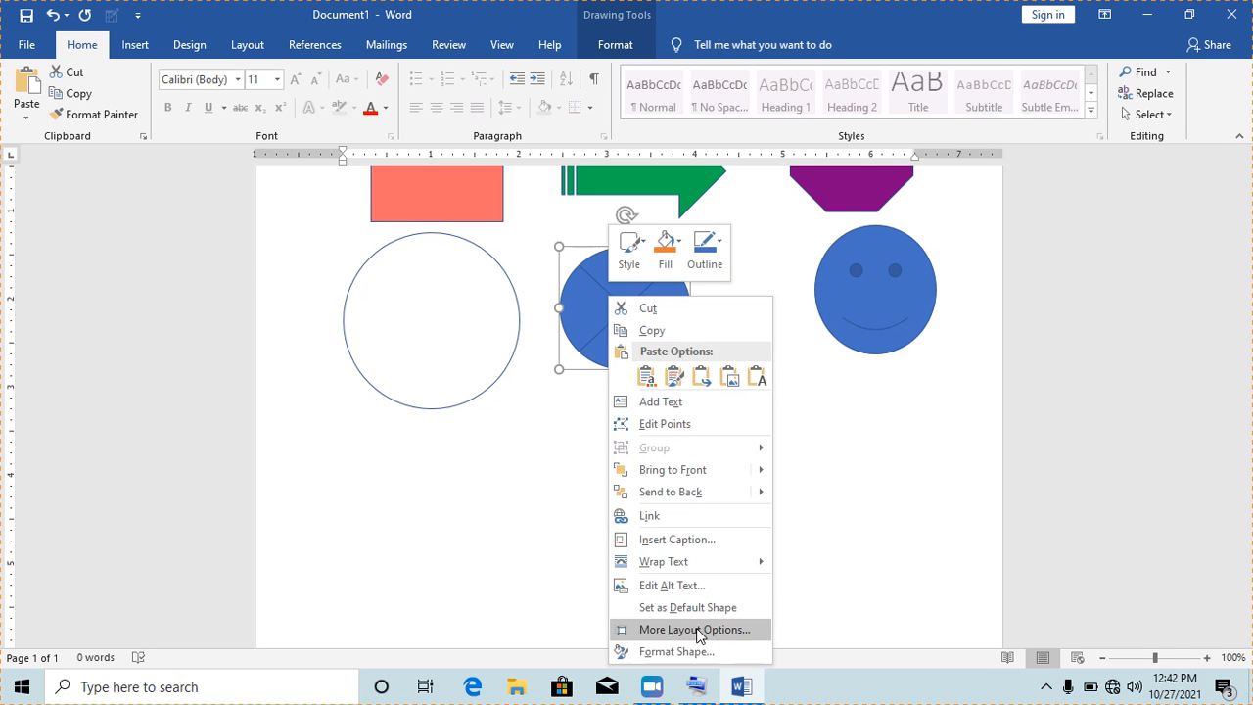
click(675, 651)
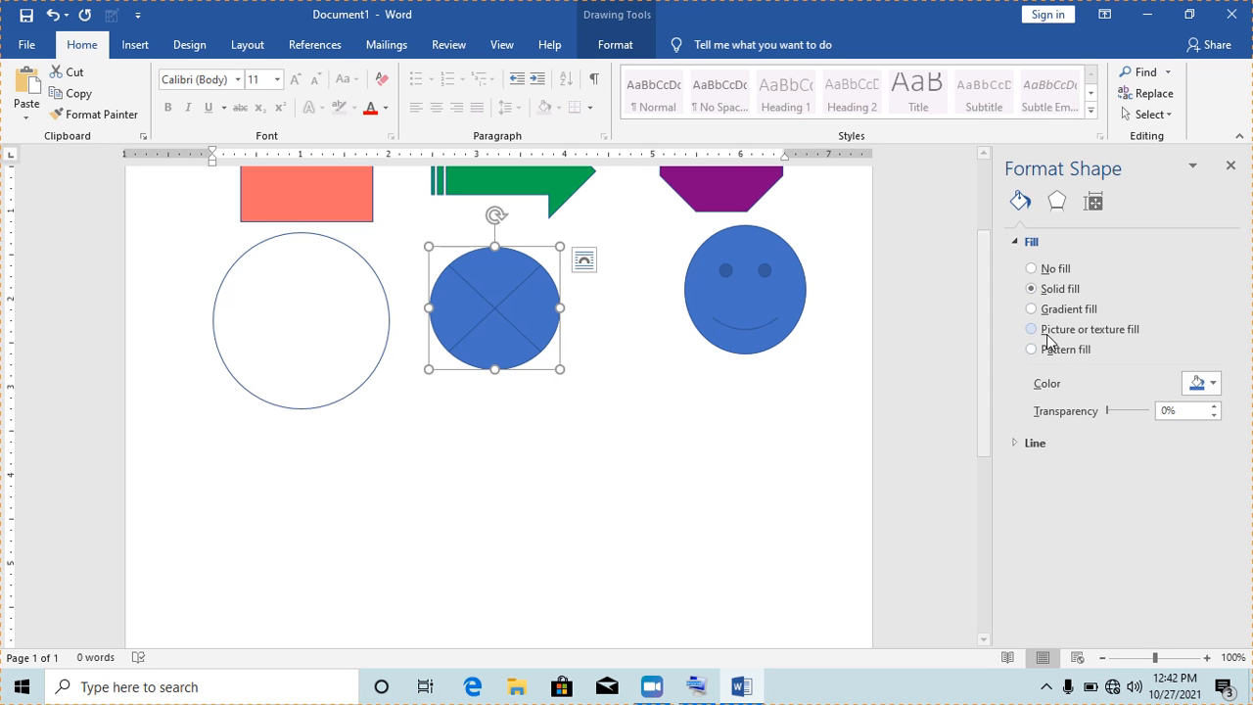
click(1081, 328)
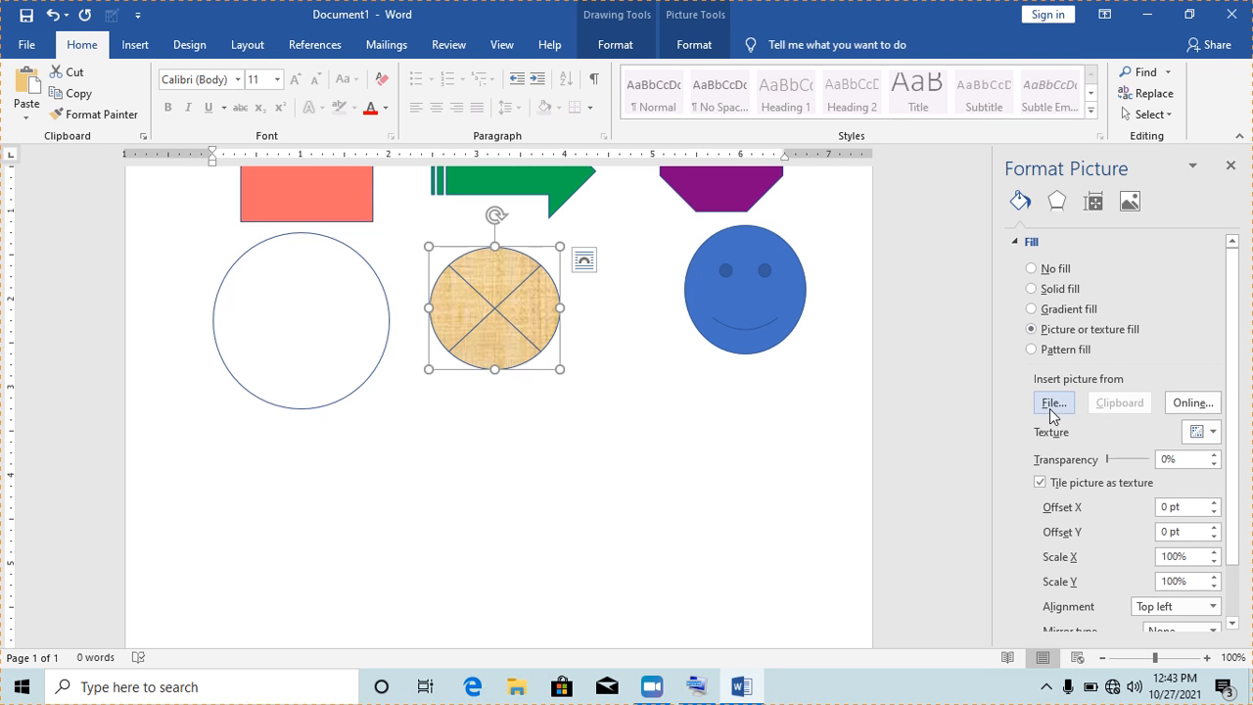
mouse_move(1235, 352)
mouse_down()
mouse_move(1235, 427)
mouse_move(1237, 348)
mouse_up()
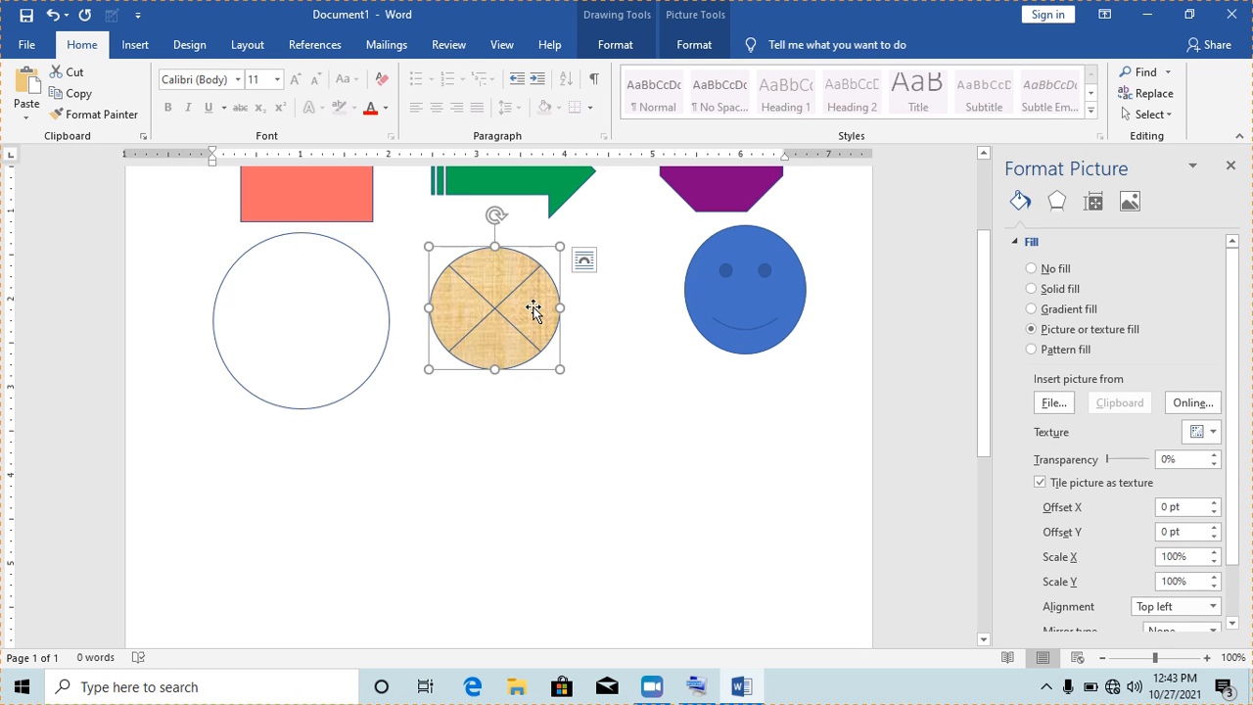
- Give the smiley face a pattern fill through Format Shape, using the curved, scale-like pattern in the seventh row
click(738, 333)
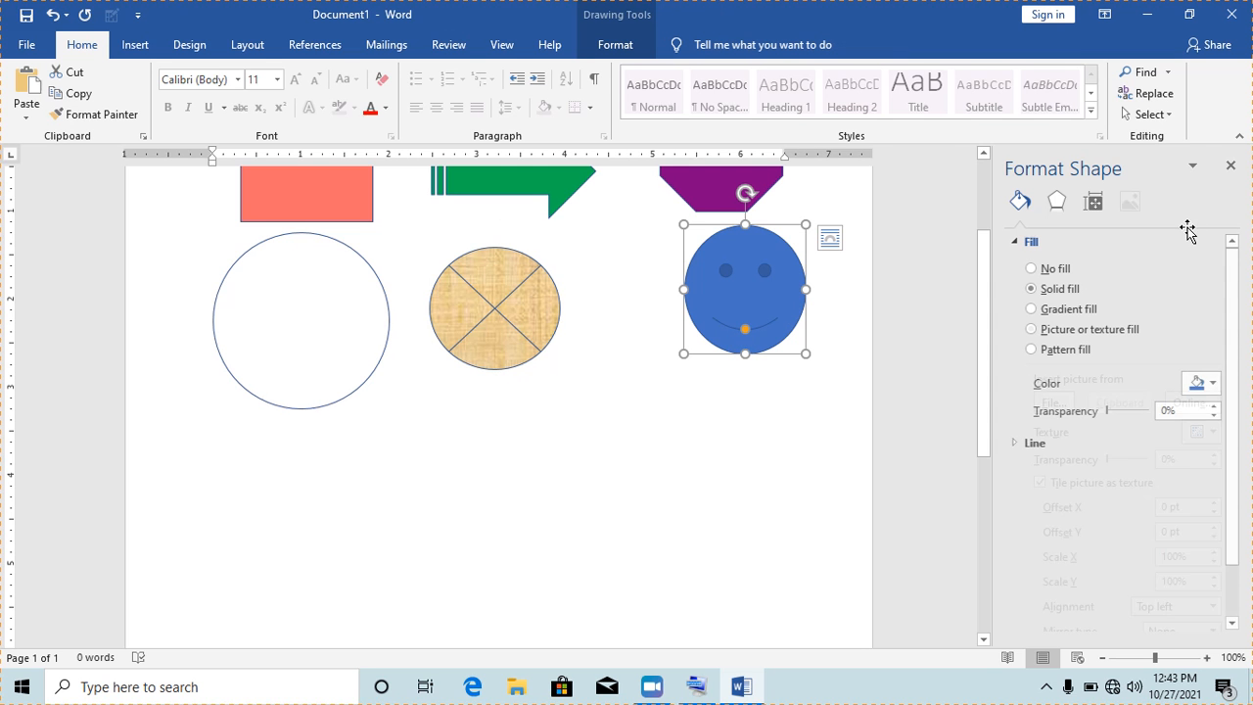
click(1228, 162)
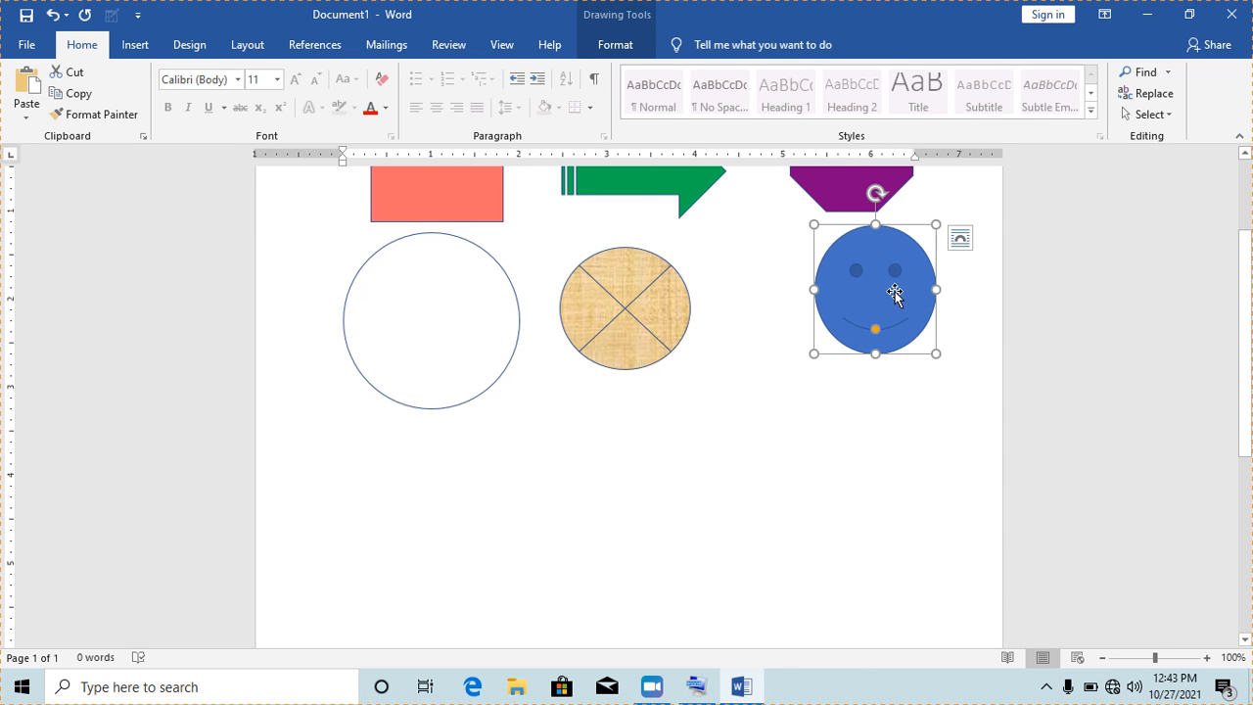
right_click(894, 294)
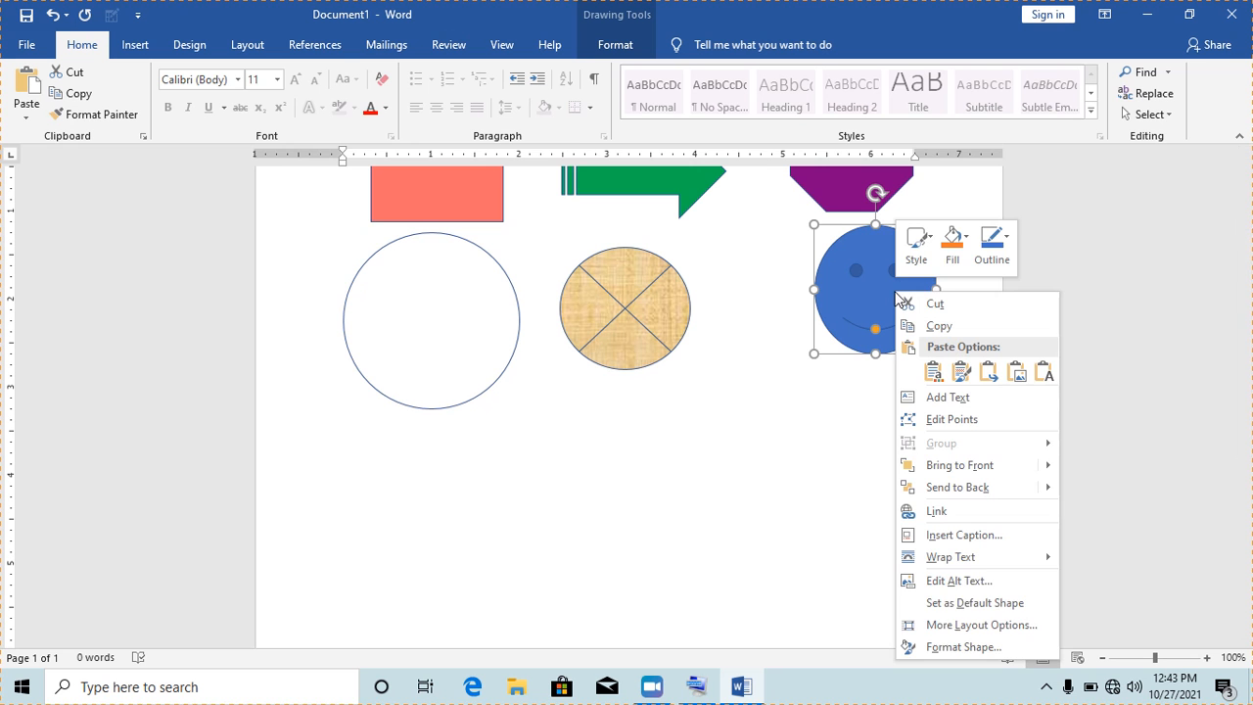
click(951, 644)
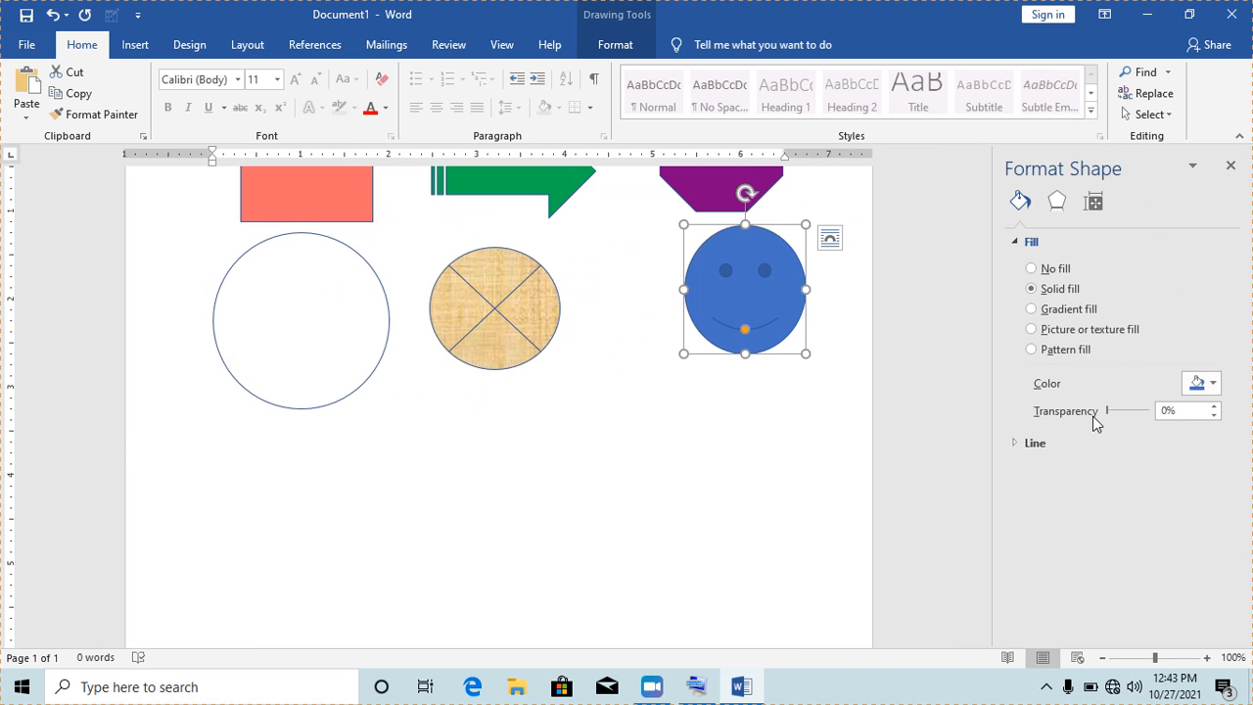
click(1053, 353)
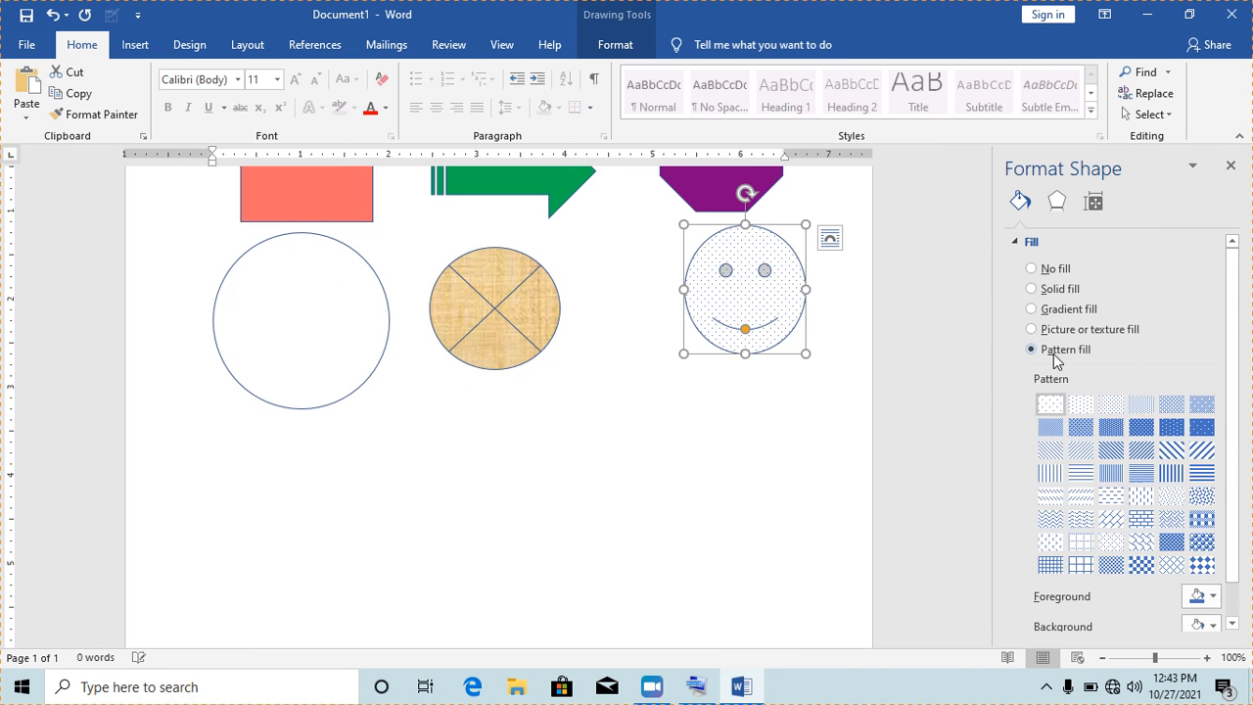
drag(1232, 381, 1229, 426)
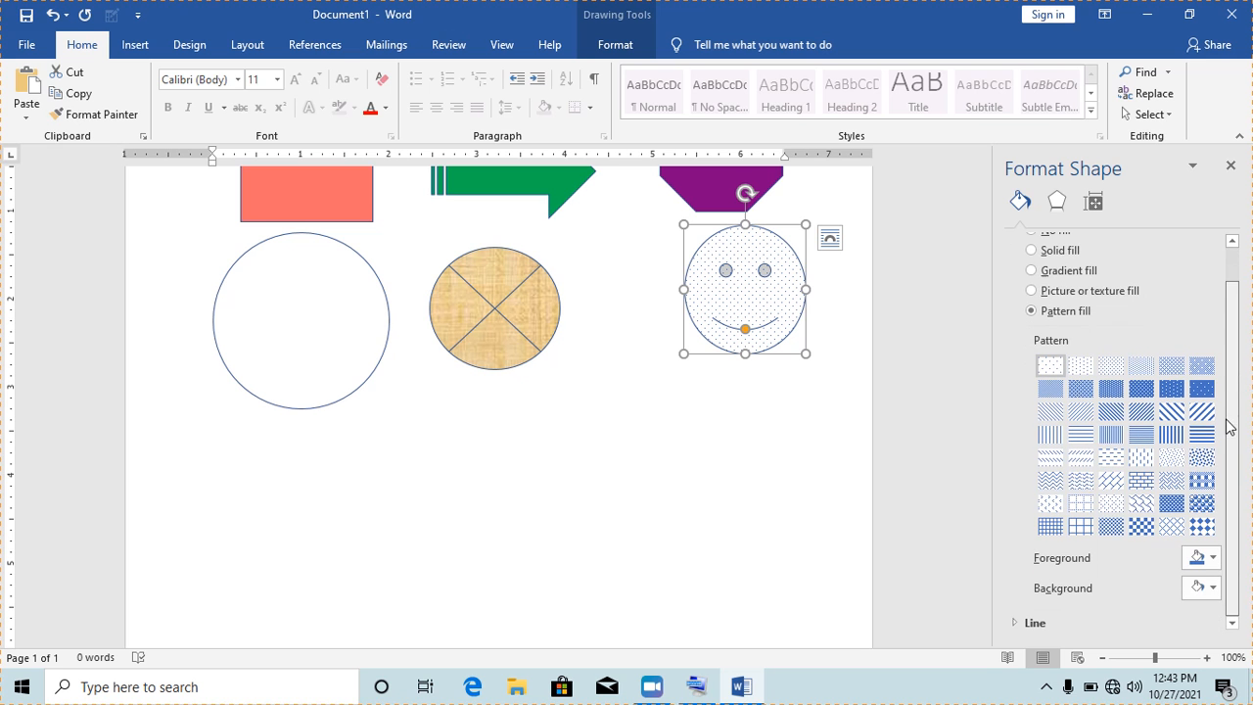
click(1141, 504)
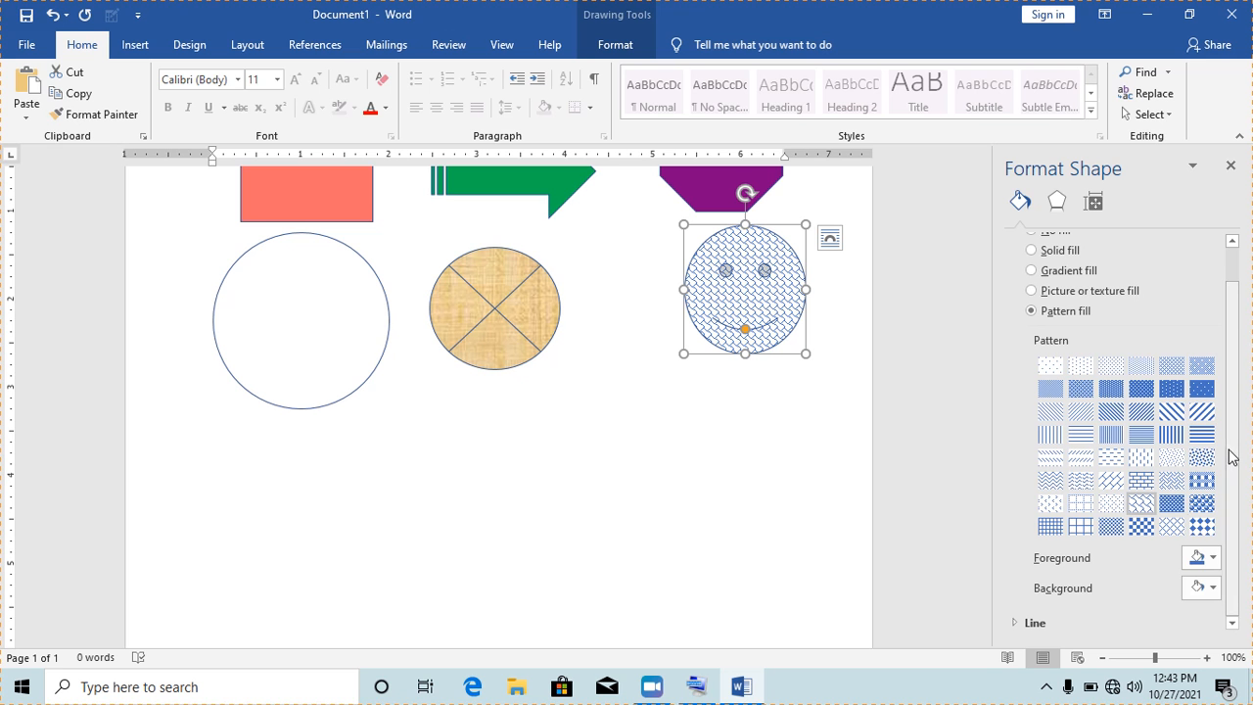
- Set the smiley's pattern foreground to dark red and background to orange, deselect it and close the formatting options
click(1212, 558)
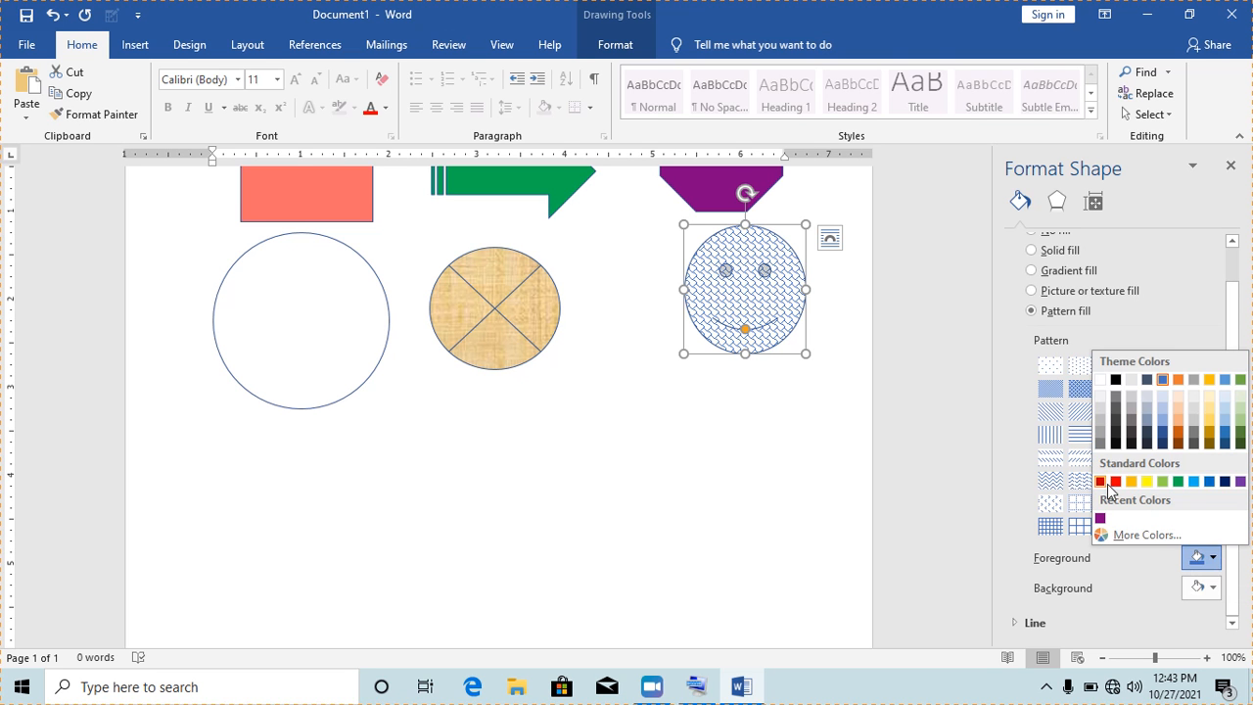
click(1100, 481)
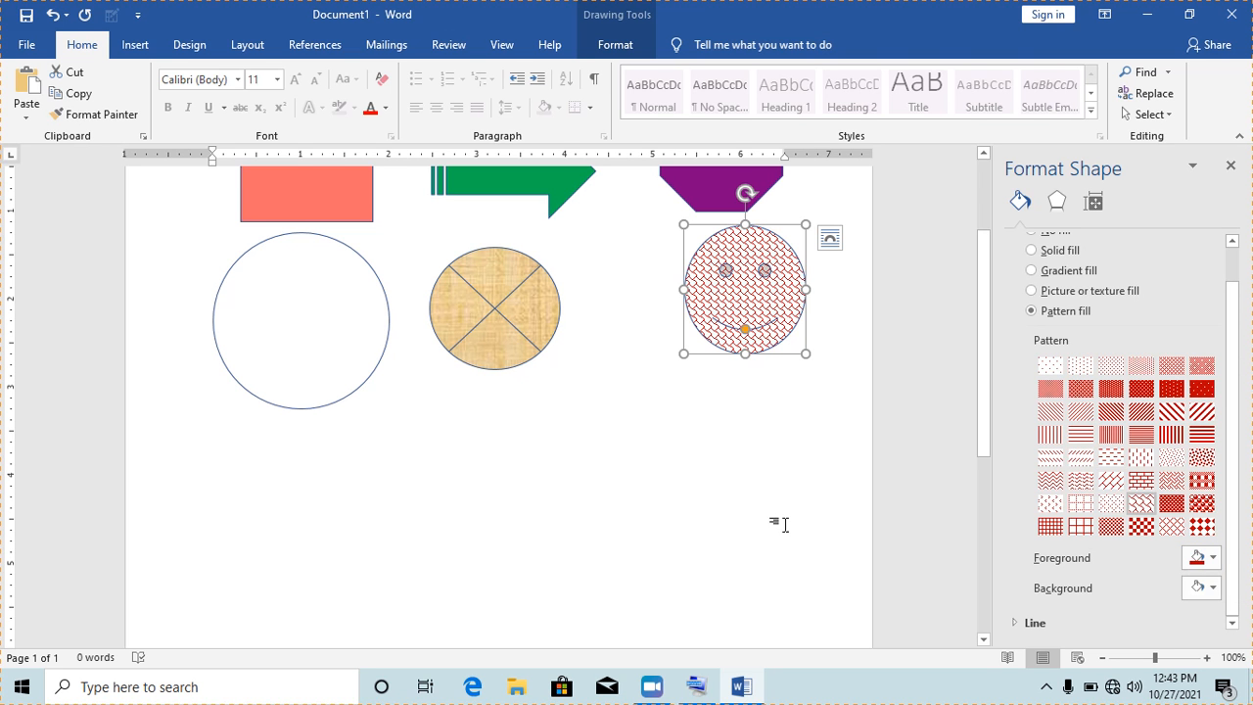
click(1213, 588)
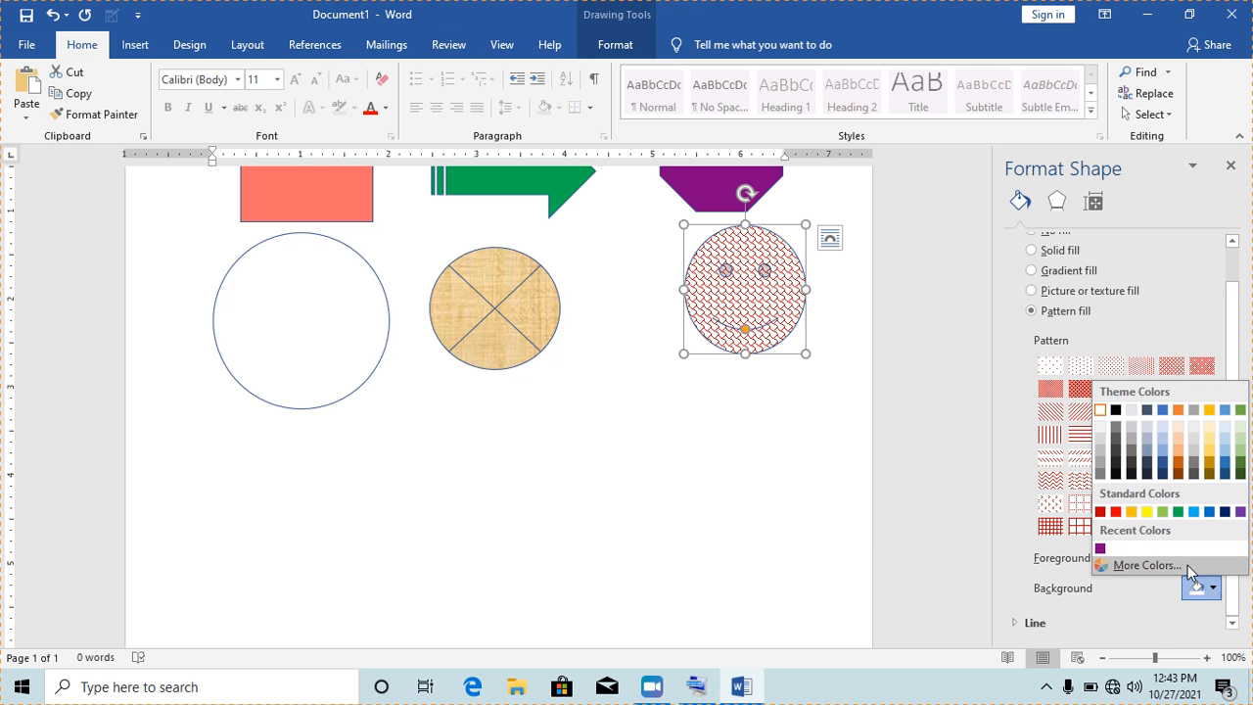
click(1132, 512)
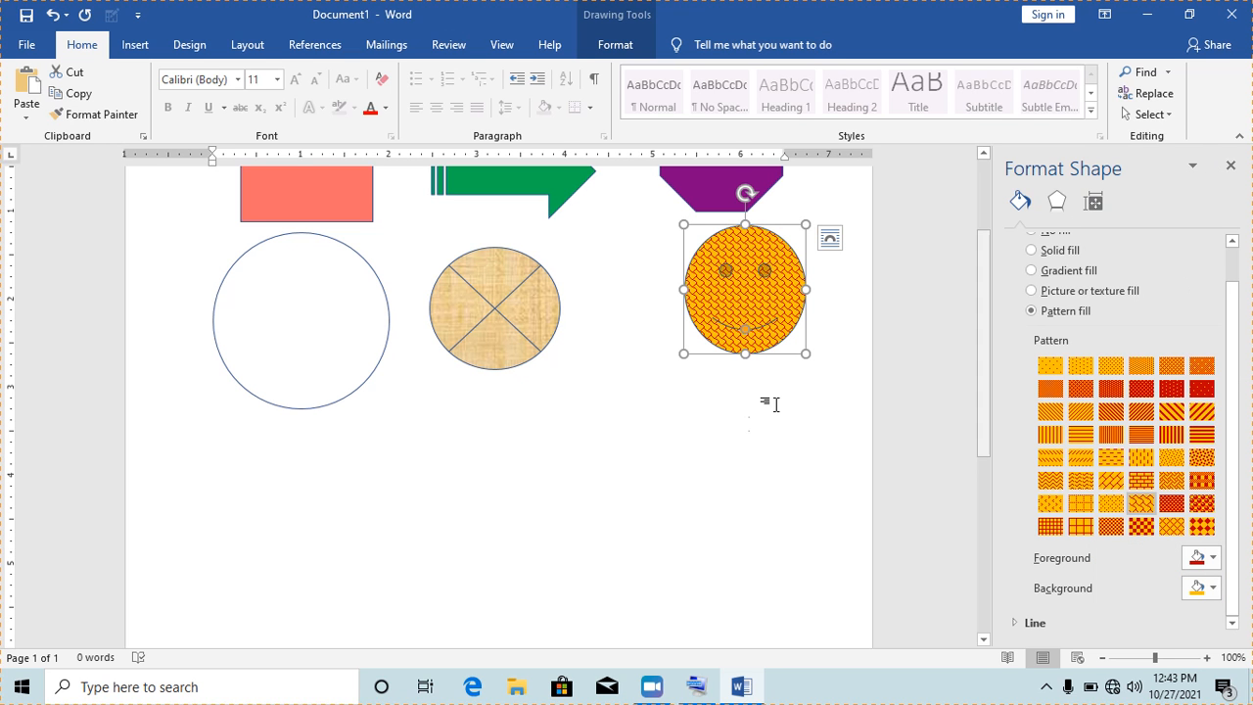
click(741, 428)
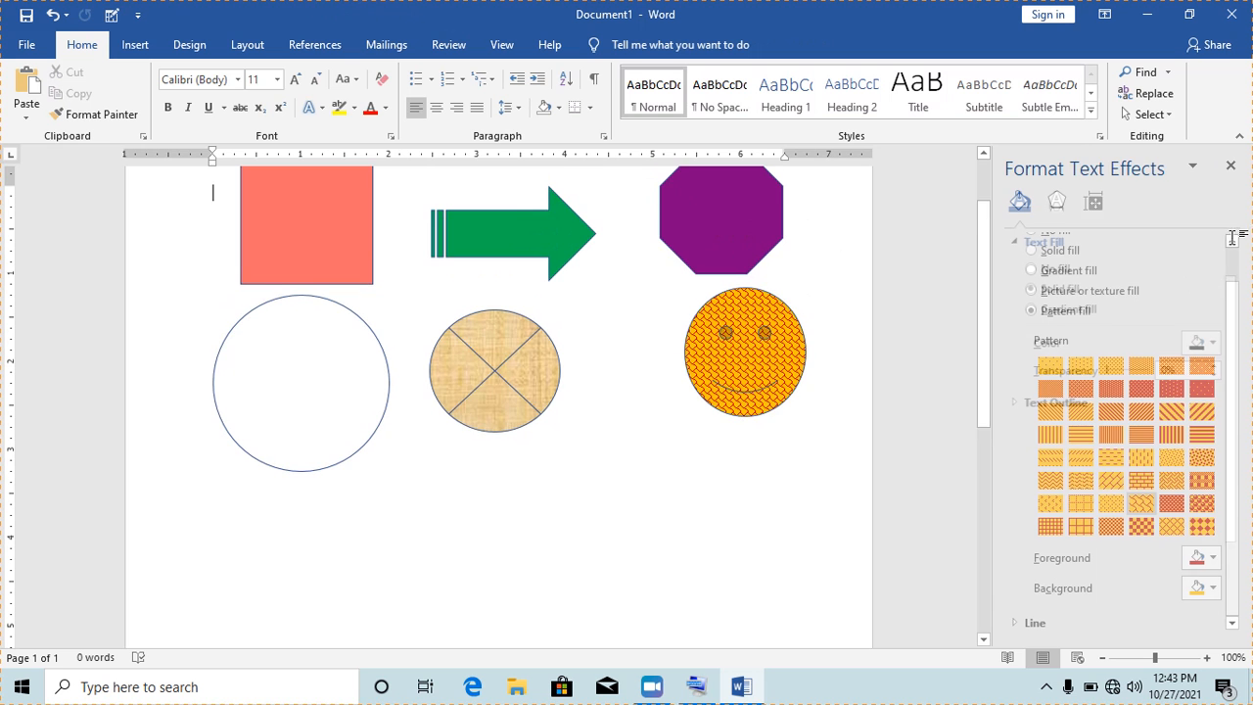
click(1230, 166)
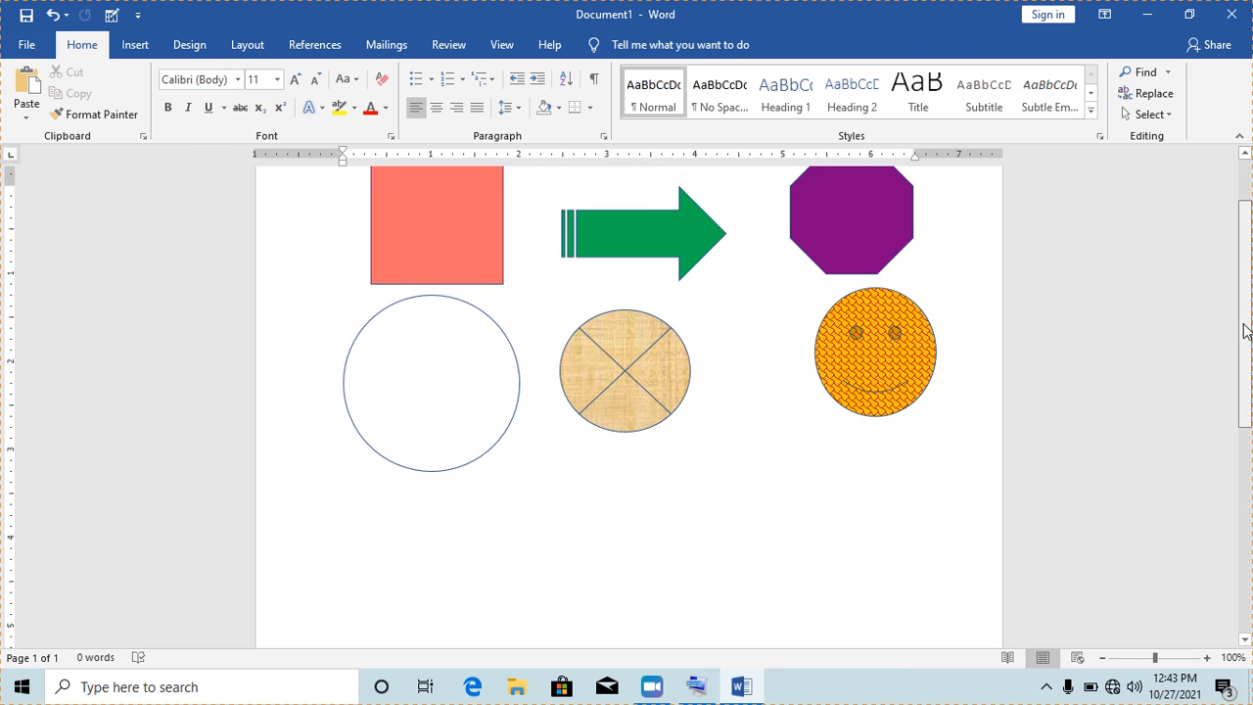
- Review the fills by selecting the square, arrow, octagon, crossed circle, smiley and unfilled circle in turn
scroll(1209, 318, up, 2)
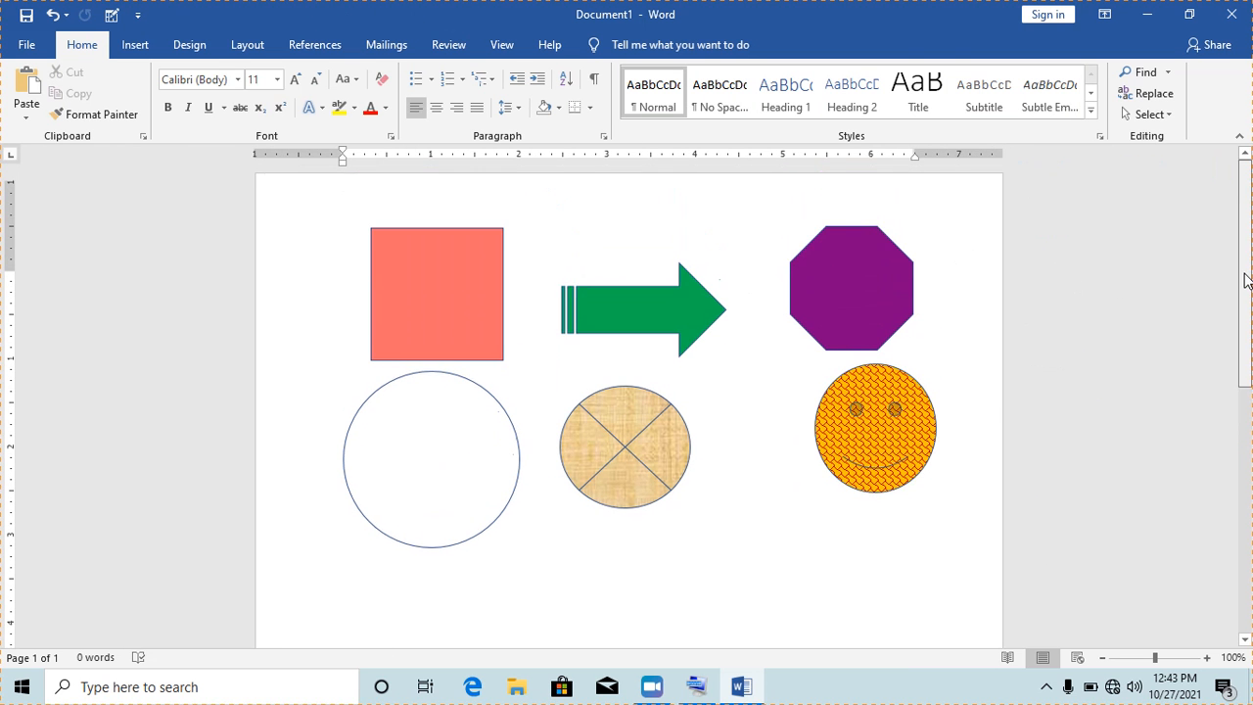
click(424, 337)
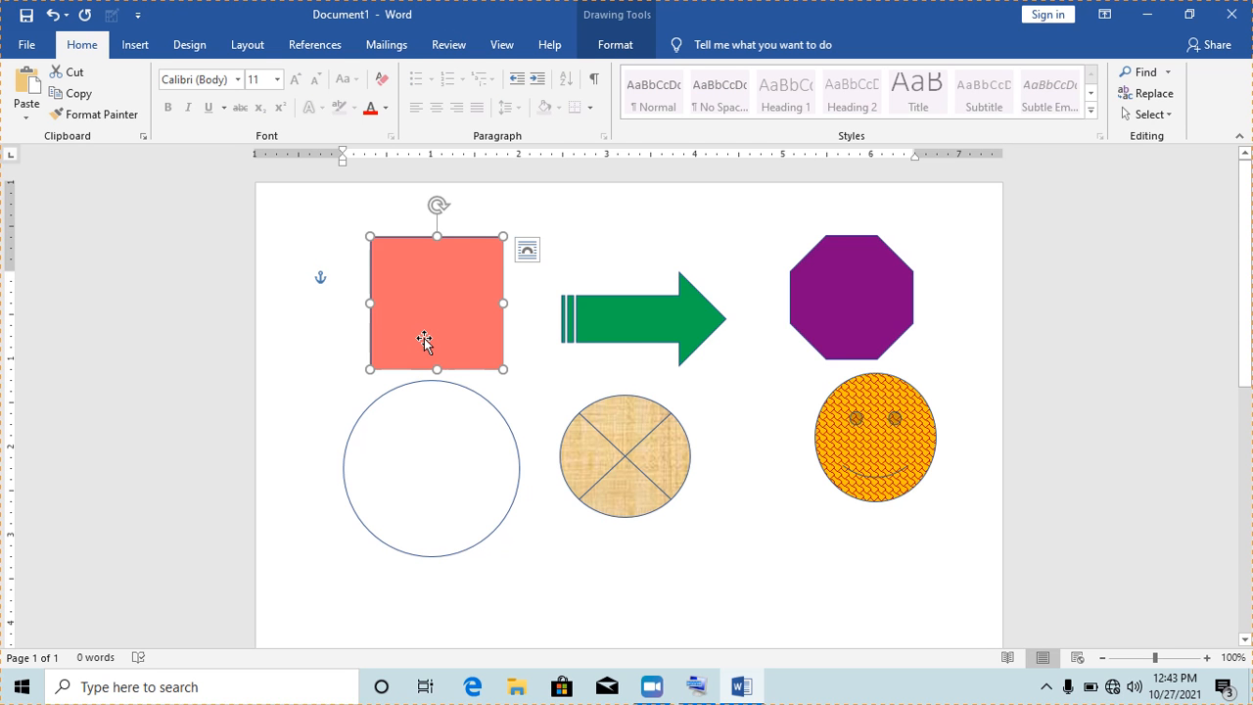
click(640, 330)
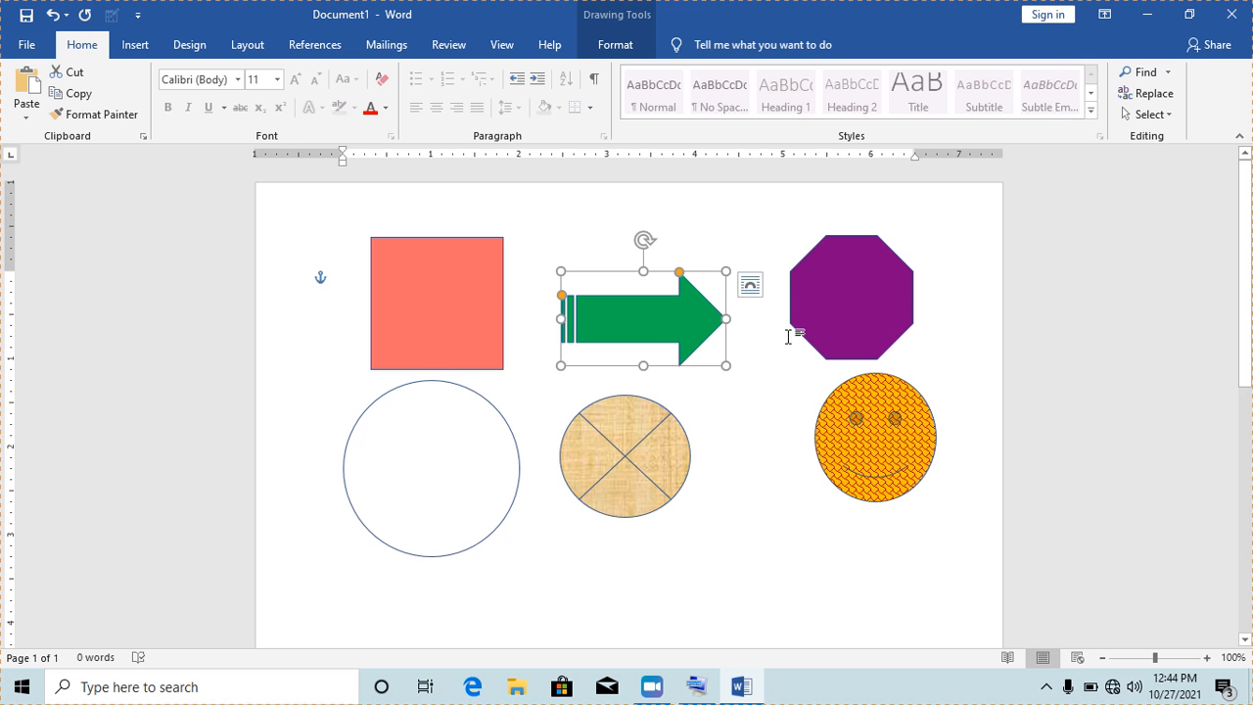
click(843, 334)
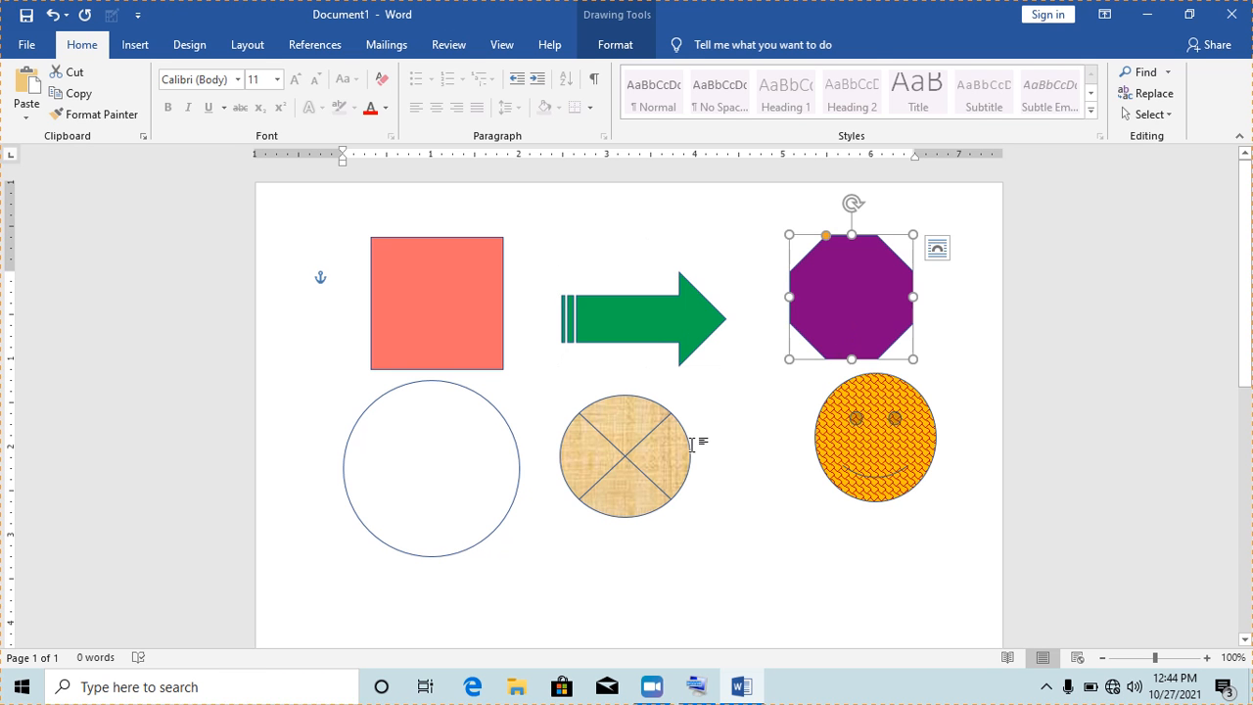
click(652, 468)
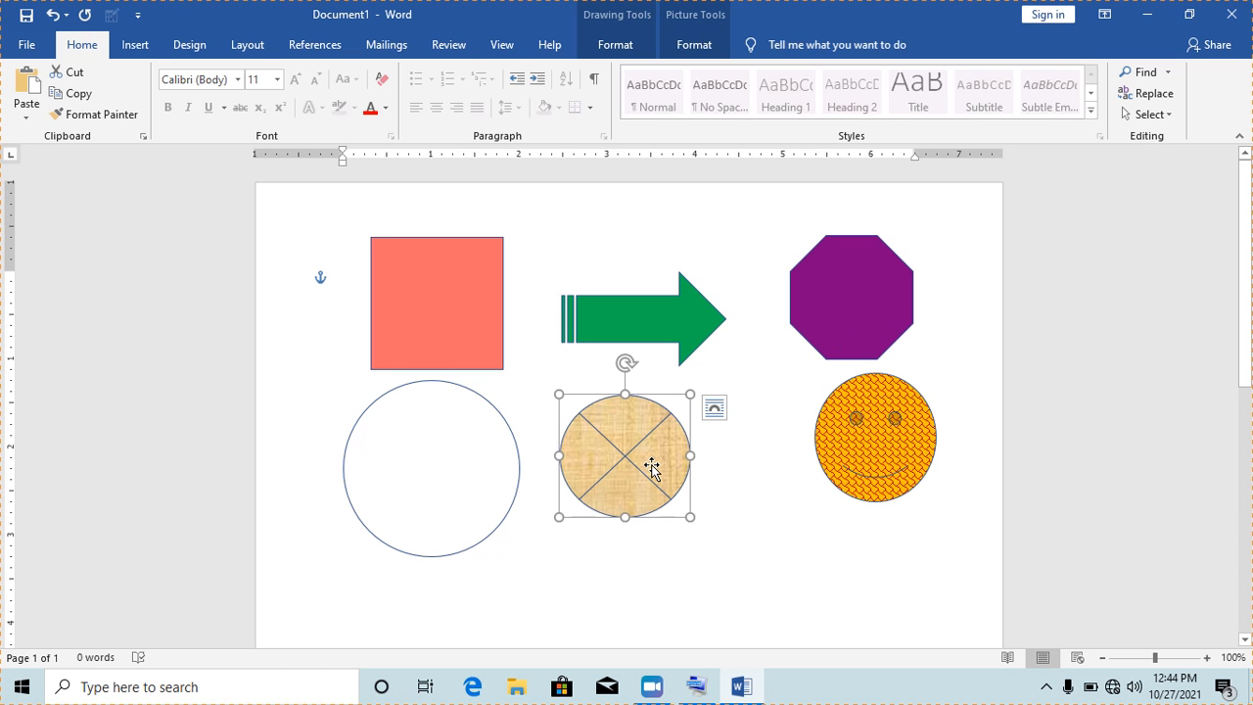
click(869, 467)
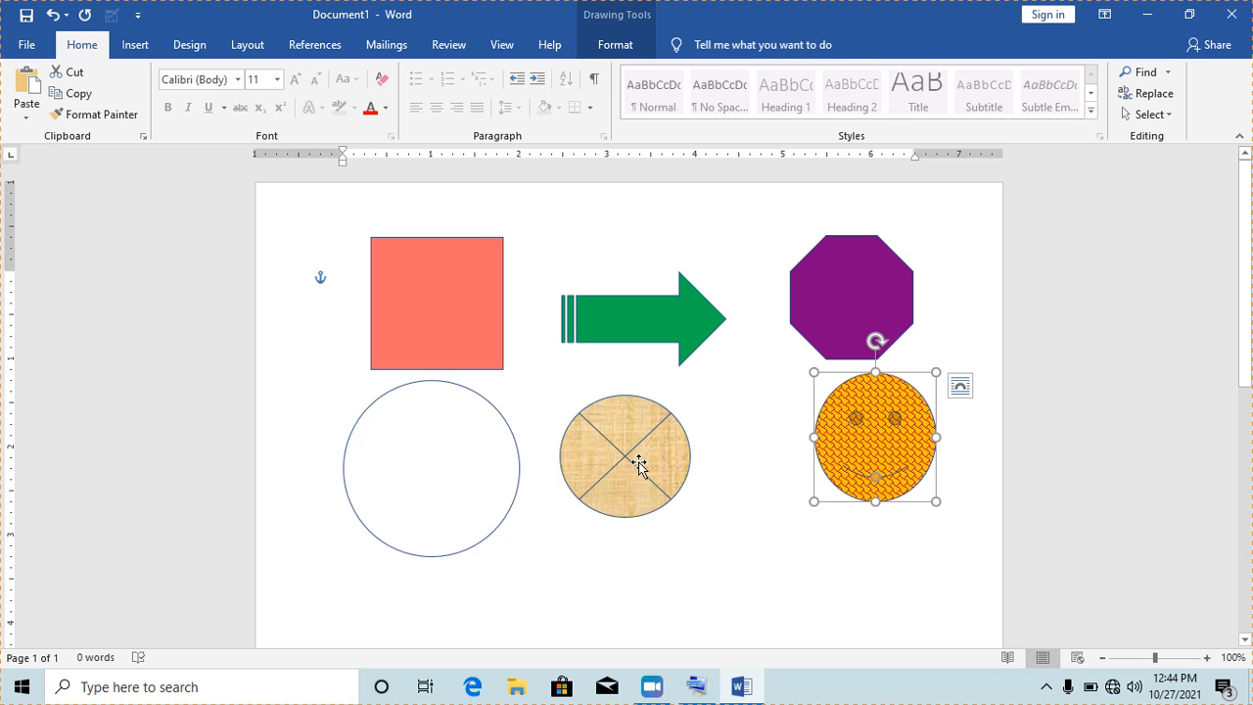
click(509, 462)
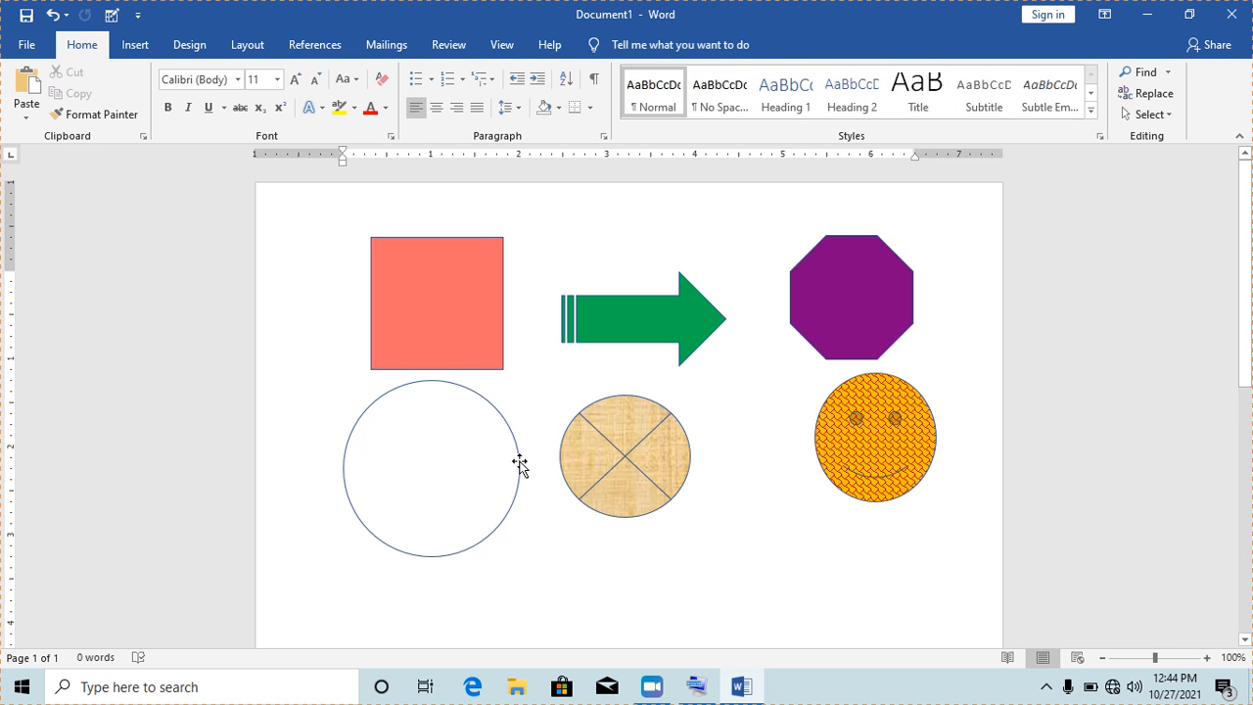
click(520, 466)
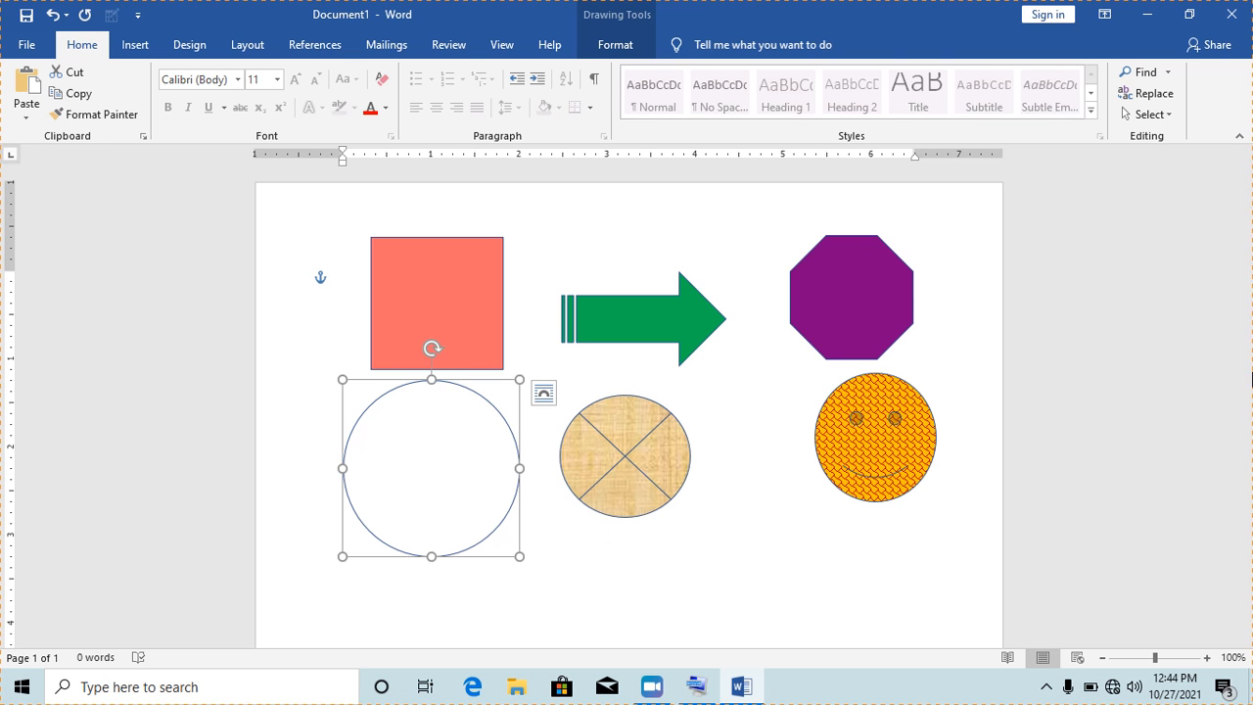
- Insert an oval about 1.35" high and 1.4" wide below the crossed circle
scroll(1245, 354, down, 2)
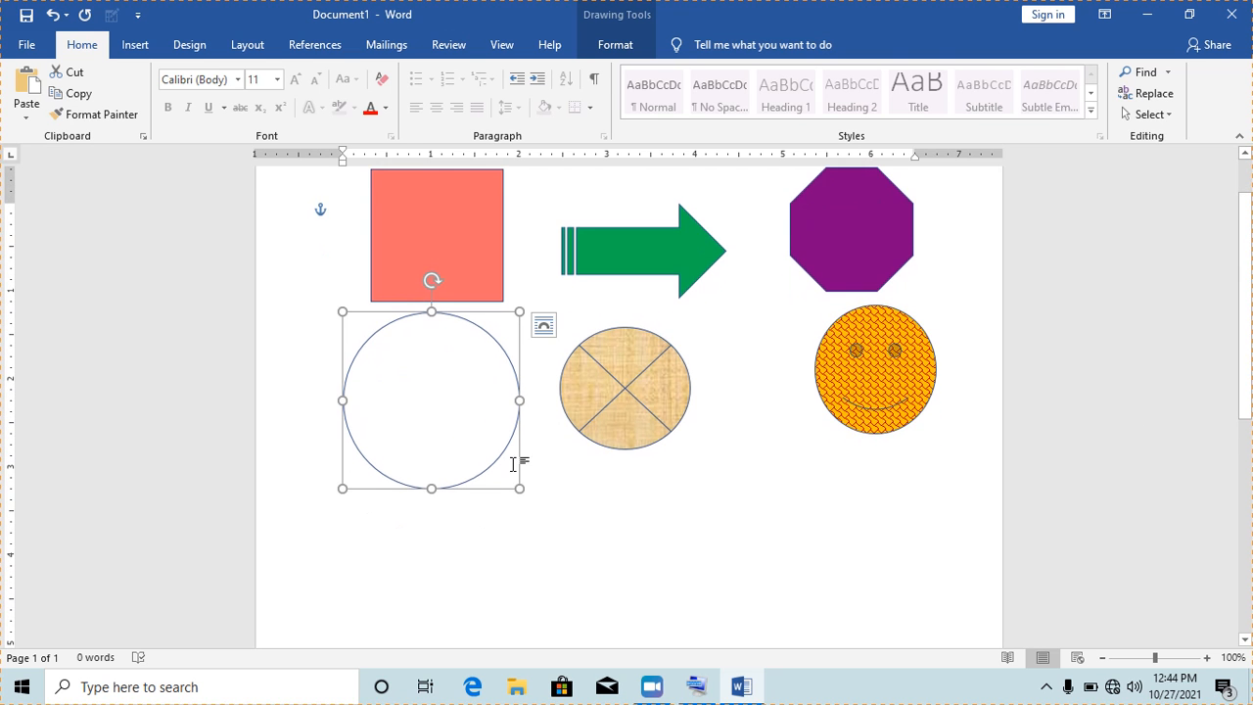
click(655, 516)
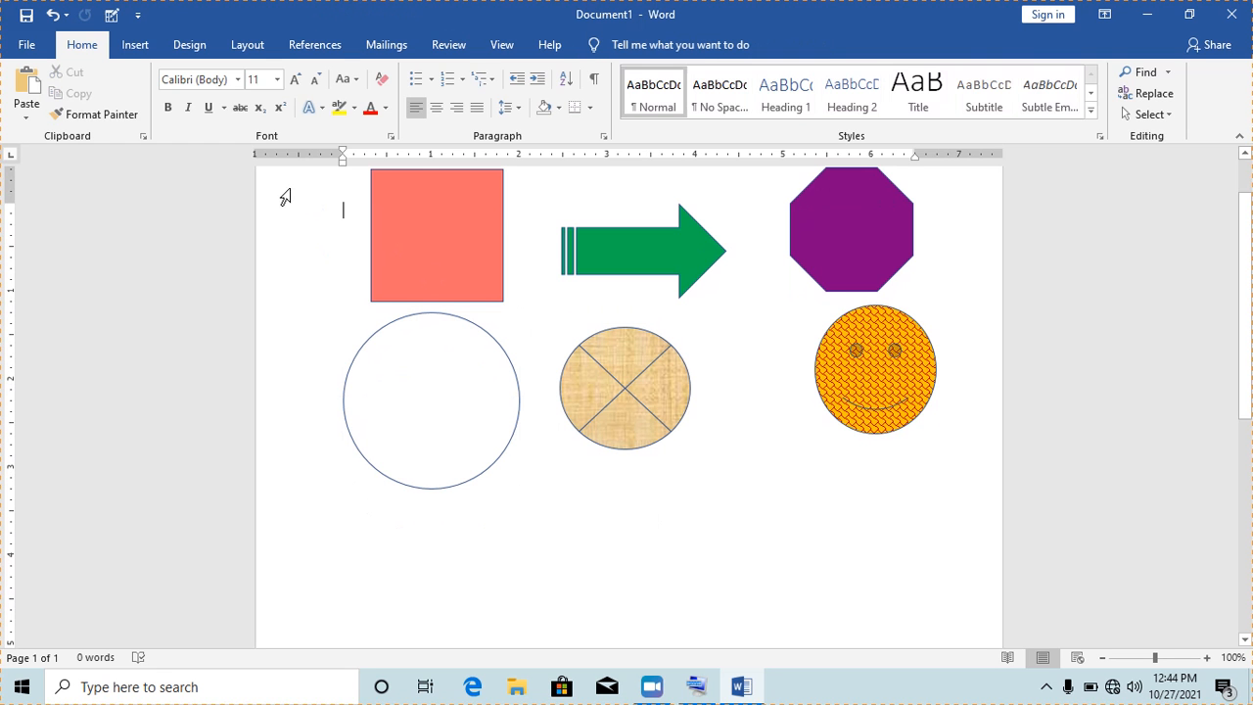
click(131, 44)
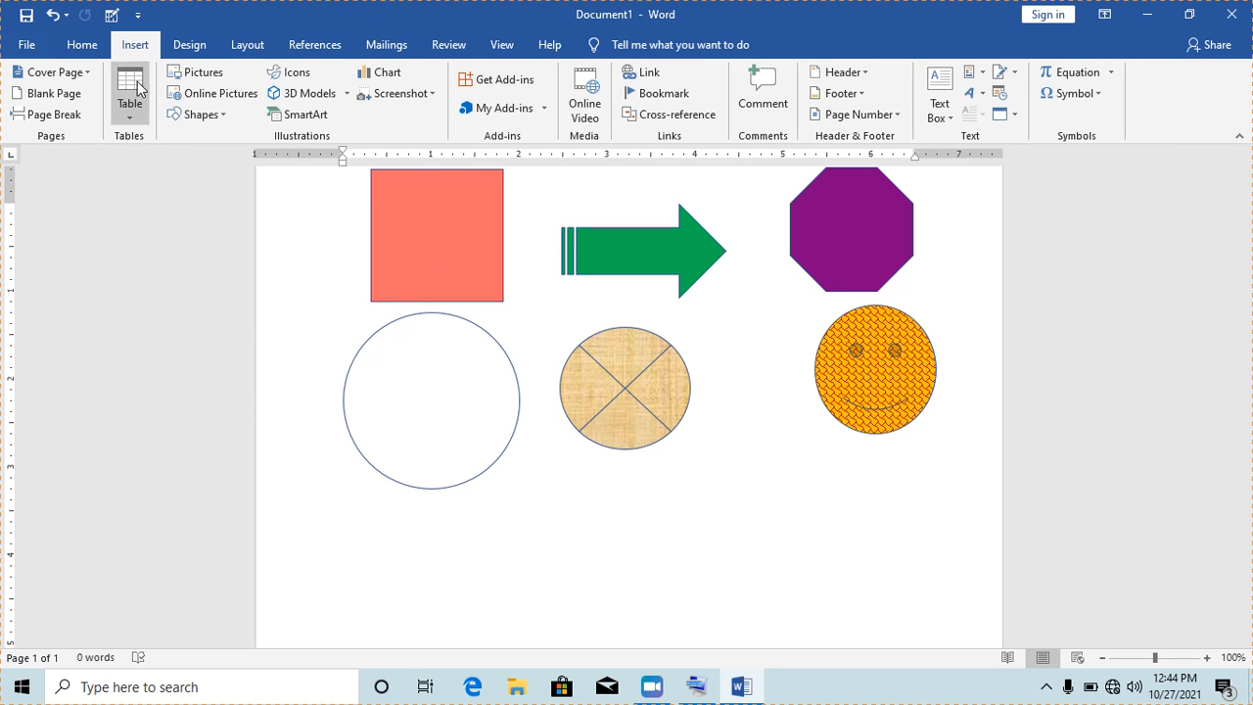
click(221, 114)
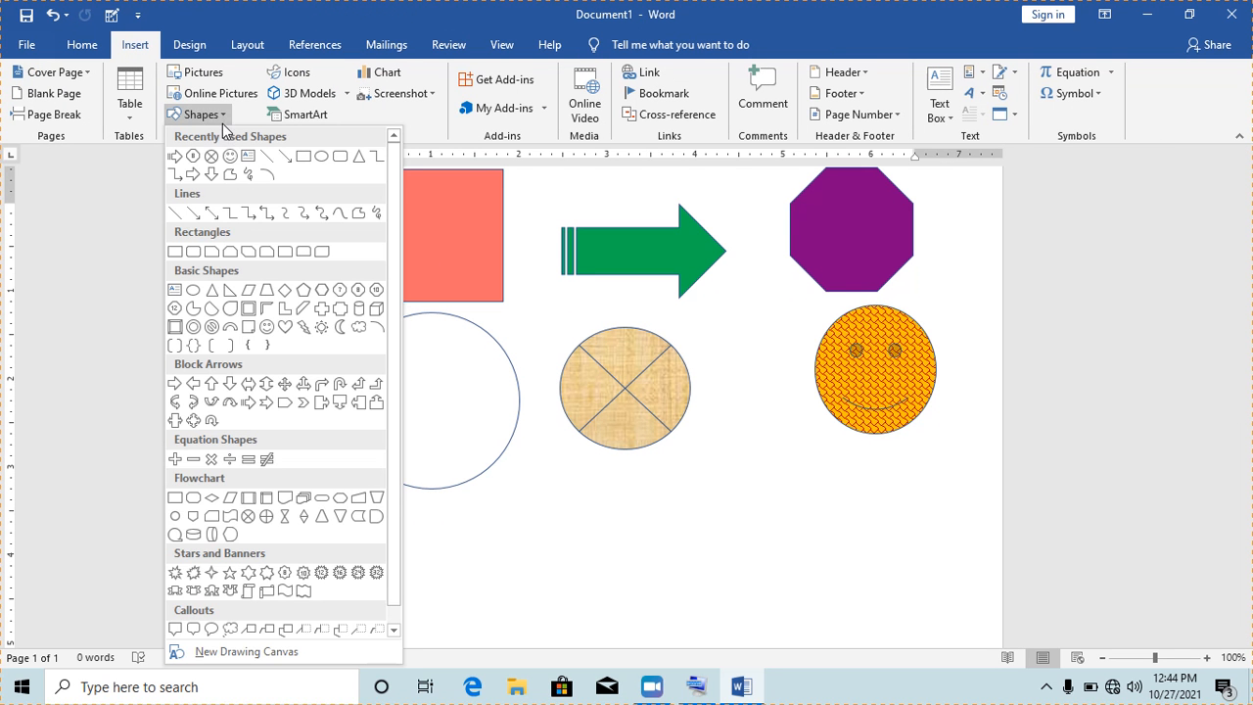
click(321, 157)
mouse_move(552, 464)
mouse_down()
mouse_move(640, 565)
mouse_move(677, 584)
mouse_up()
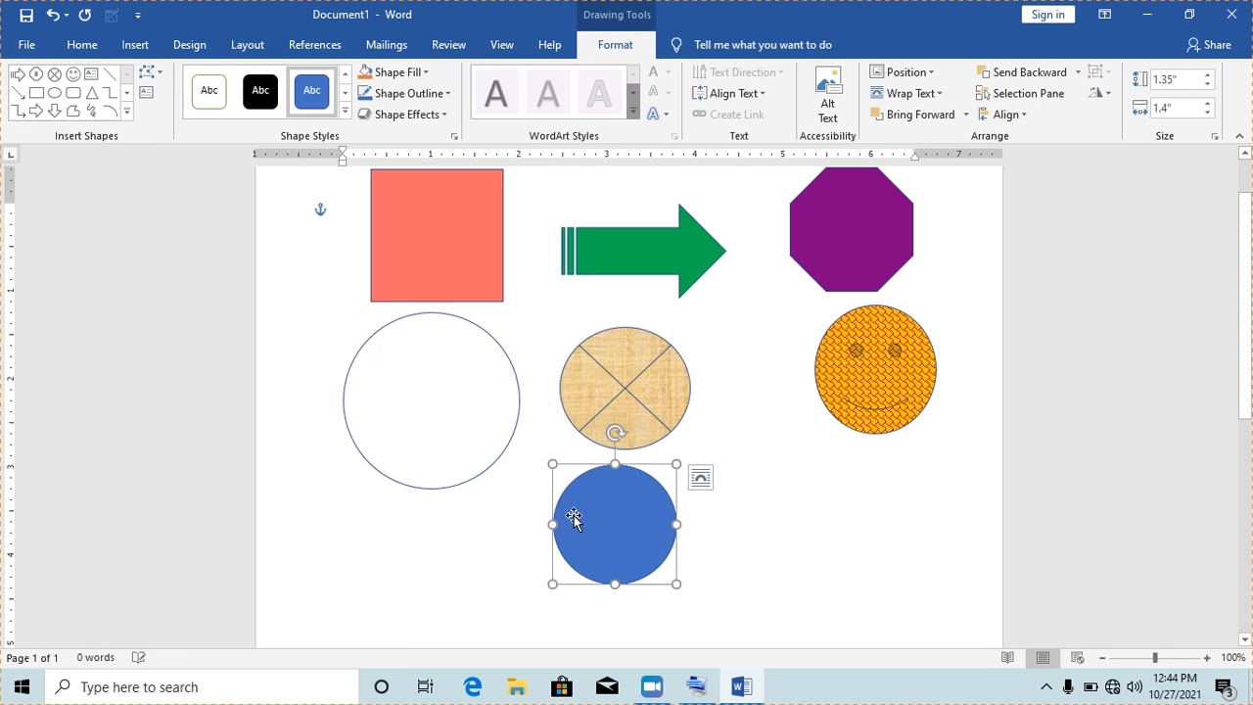
- Fill the new circle below the crossed circle with solid white through Format Shape and deselect it
right_click(623, 541)
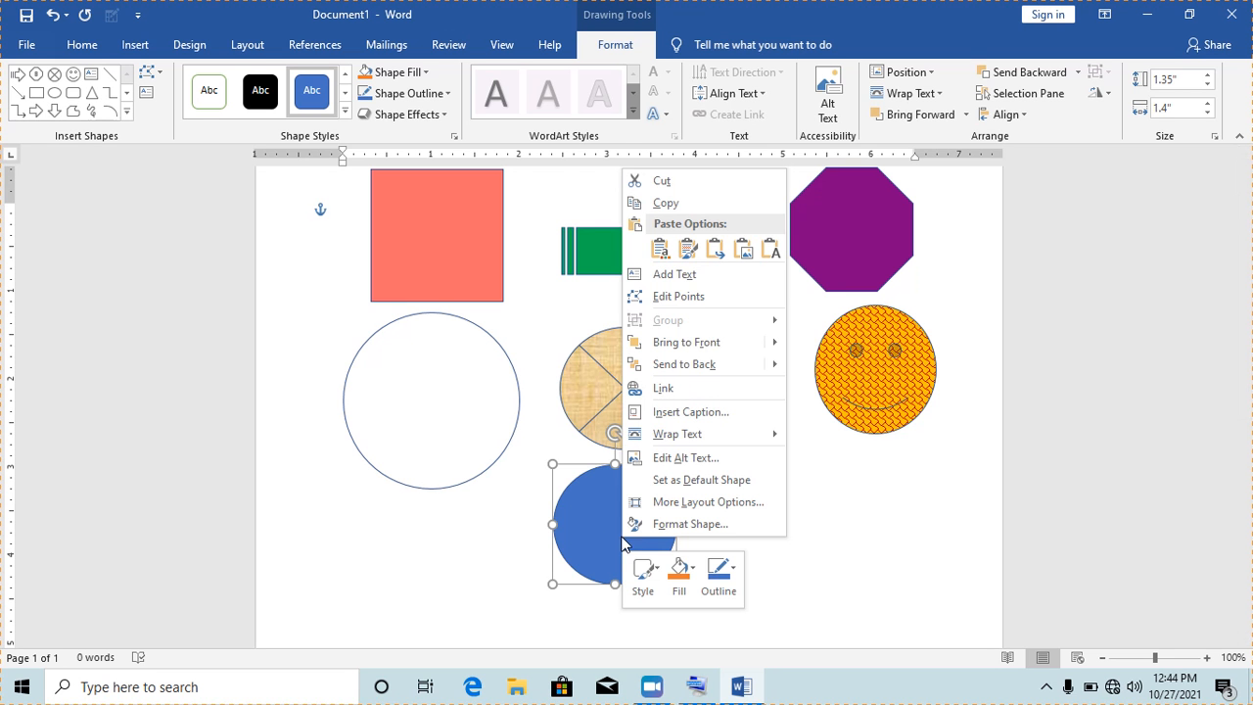
click(690, 524)
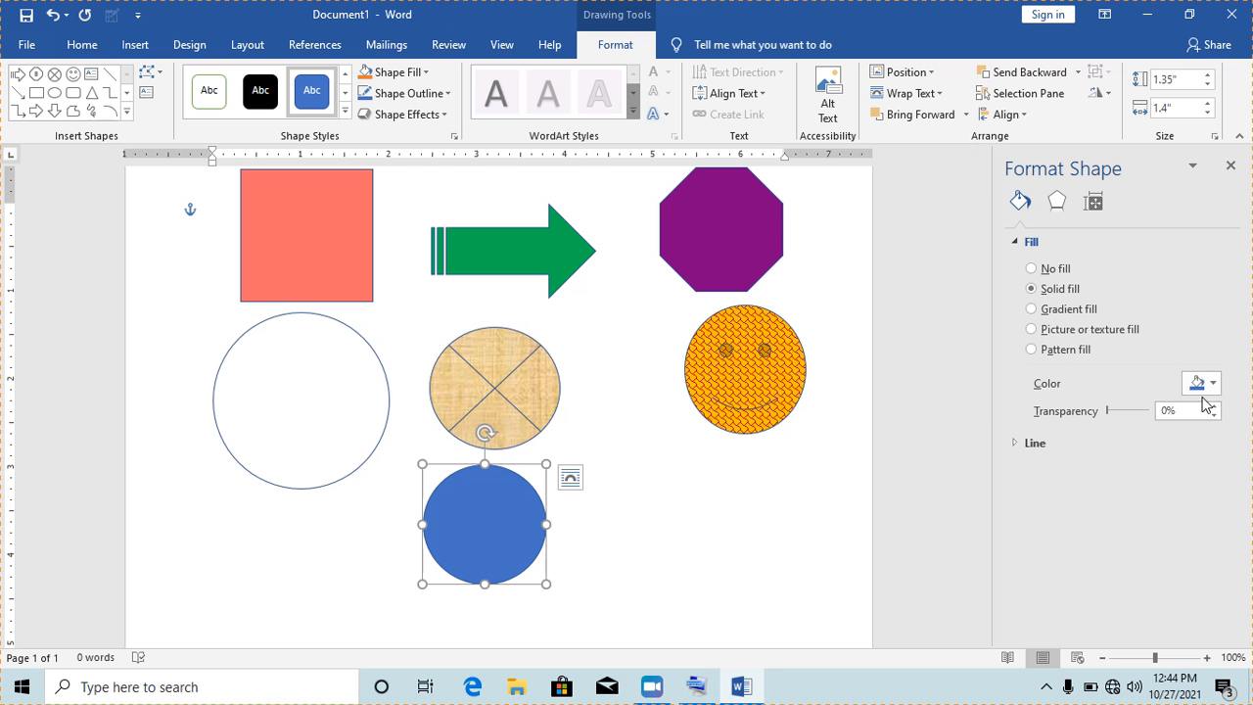
click(1213, 384)
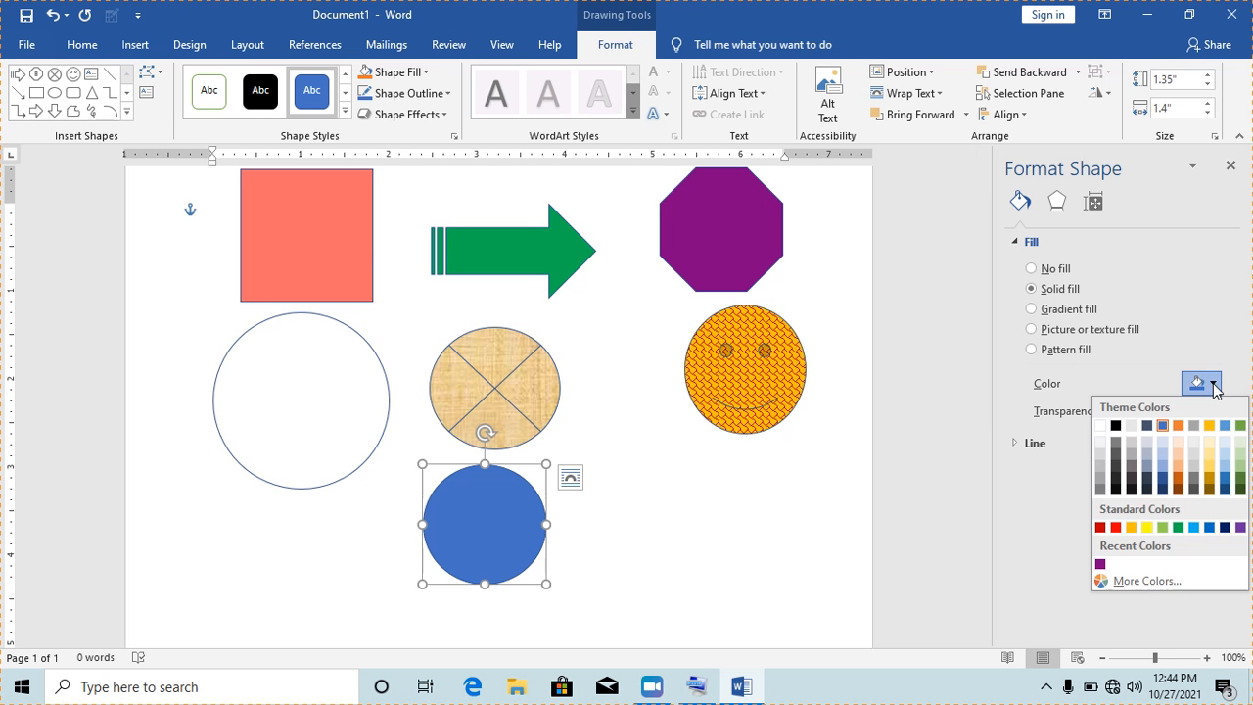
click(1101, 425)
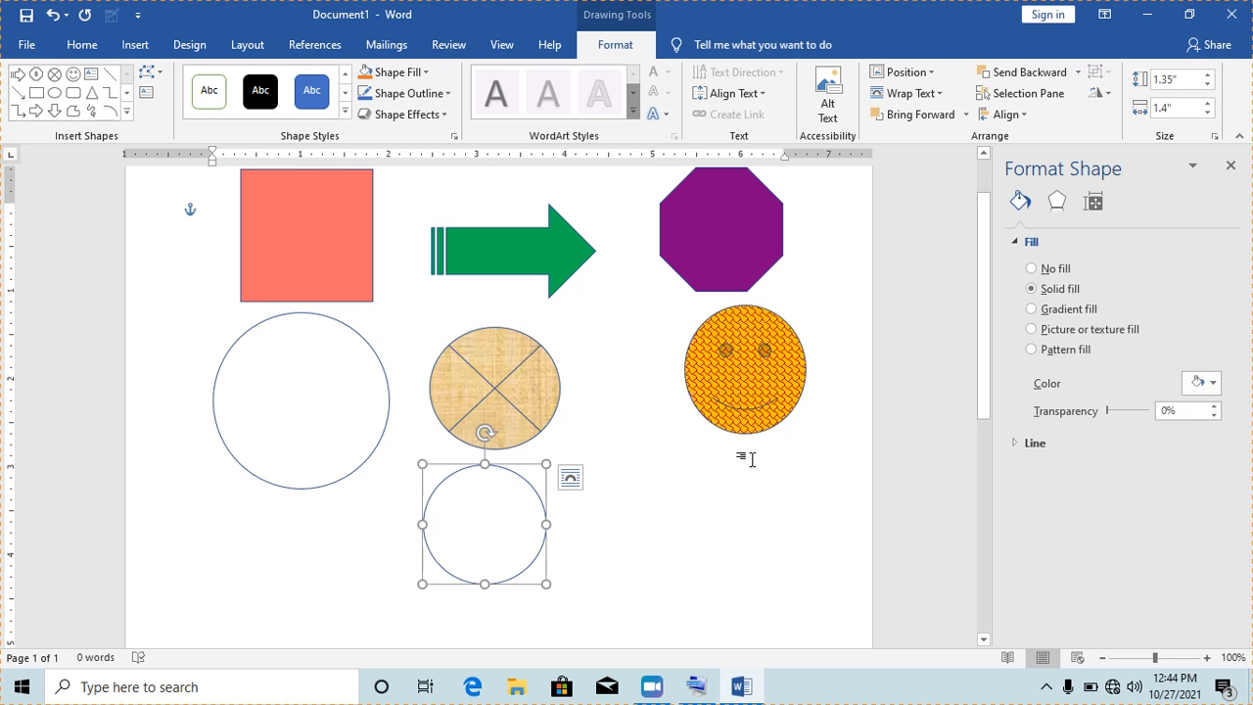
click(661, 495)
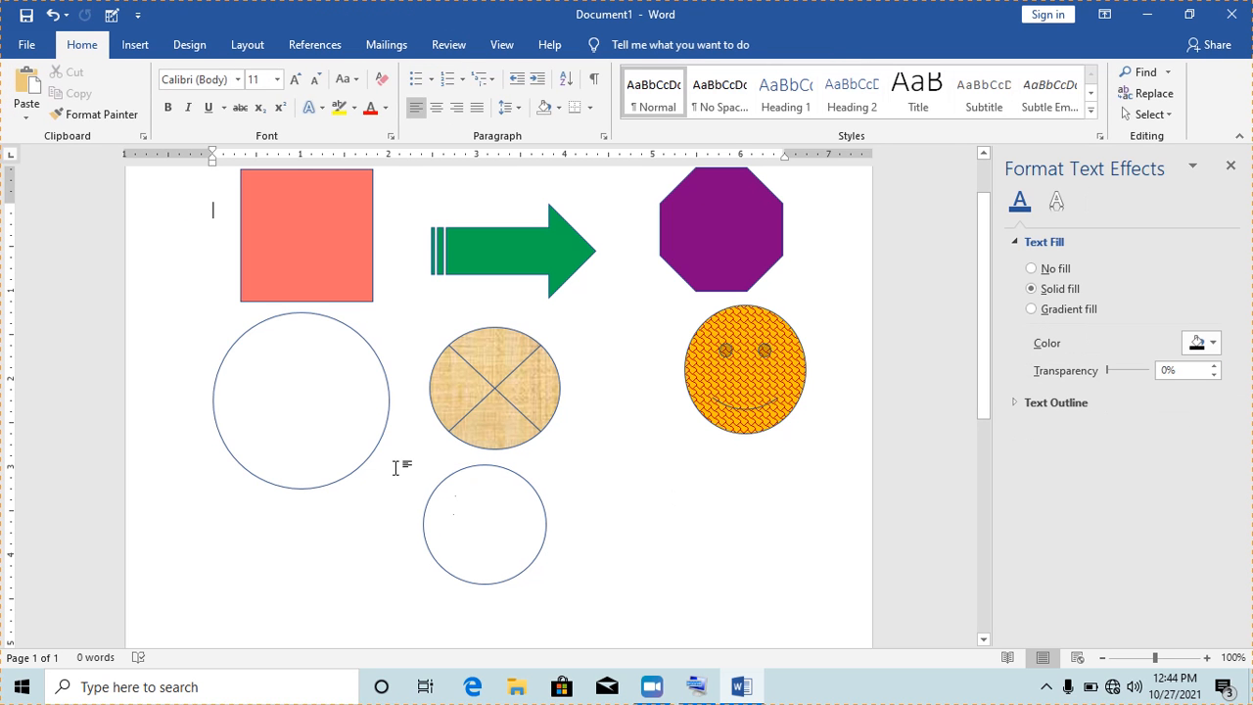
- Move the white-filled circle against the large unfilled circle for comparison, and finally over the crossed circle's right part
drag(440, 499, 396, 481)
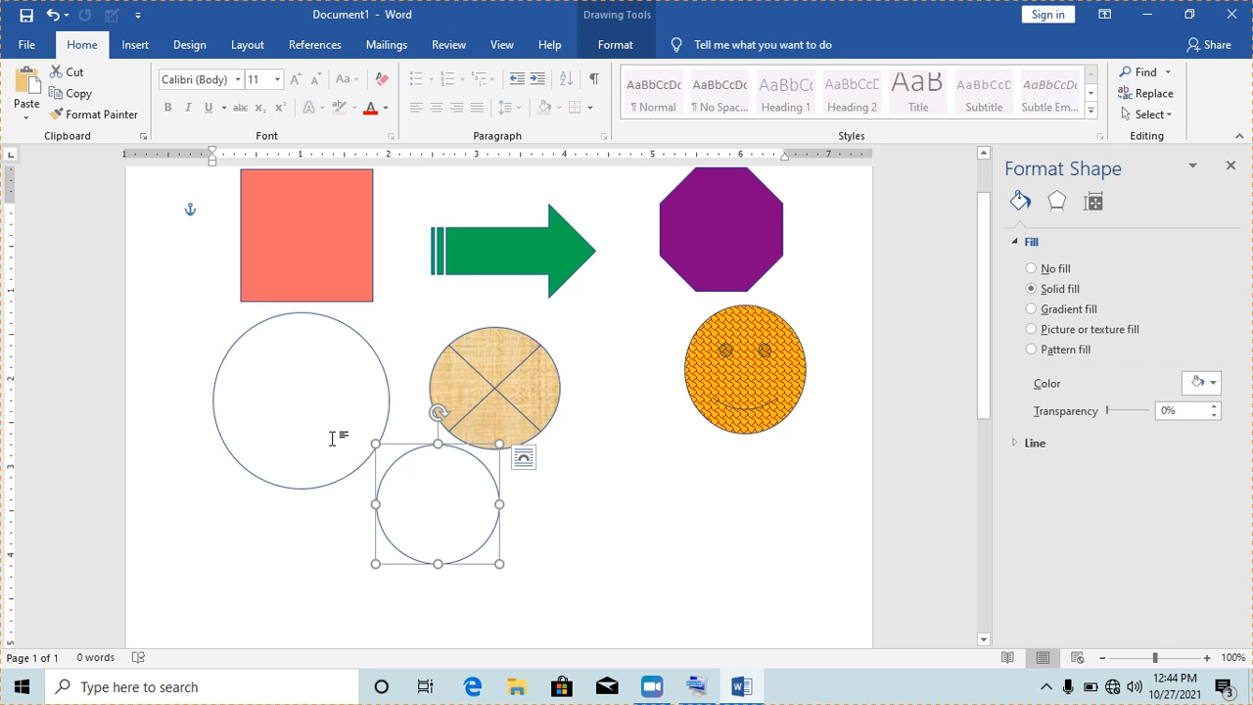
click(346, 480)
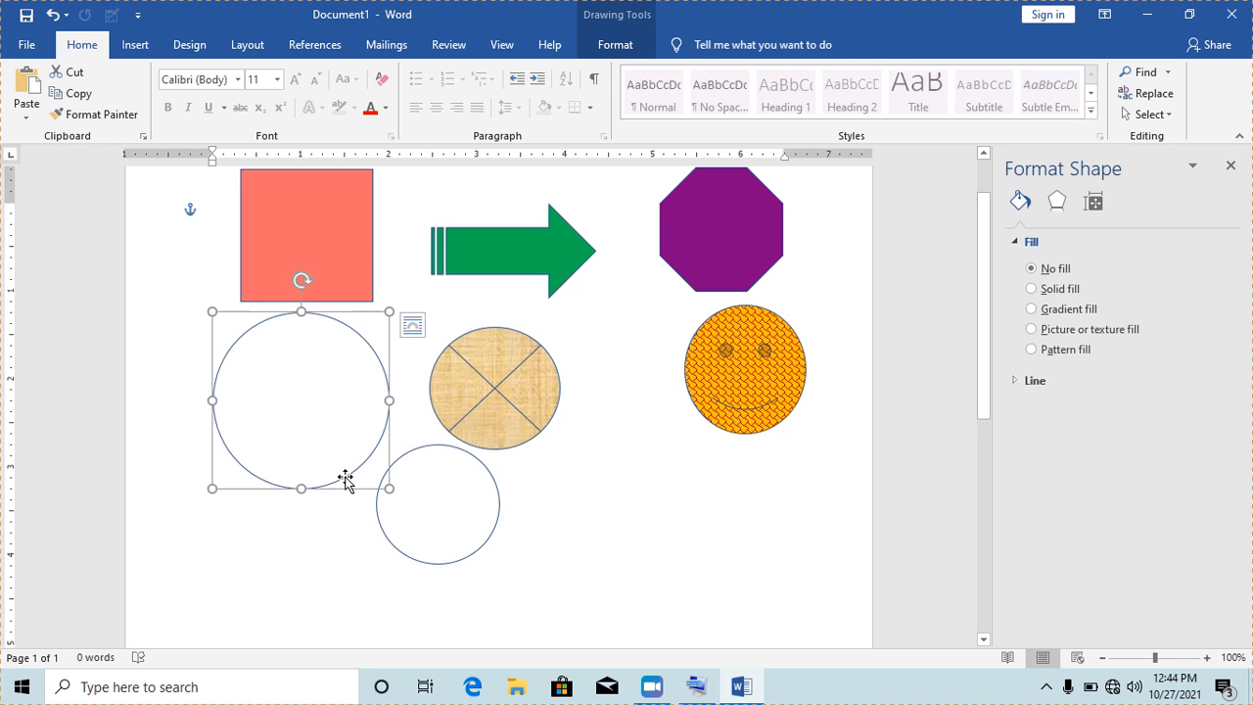
click(543, 529)
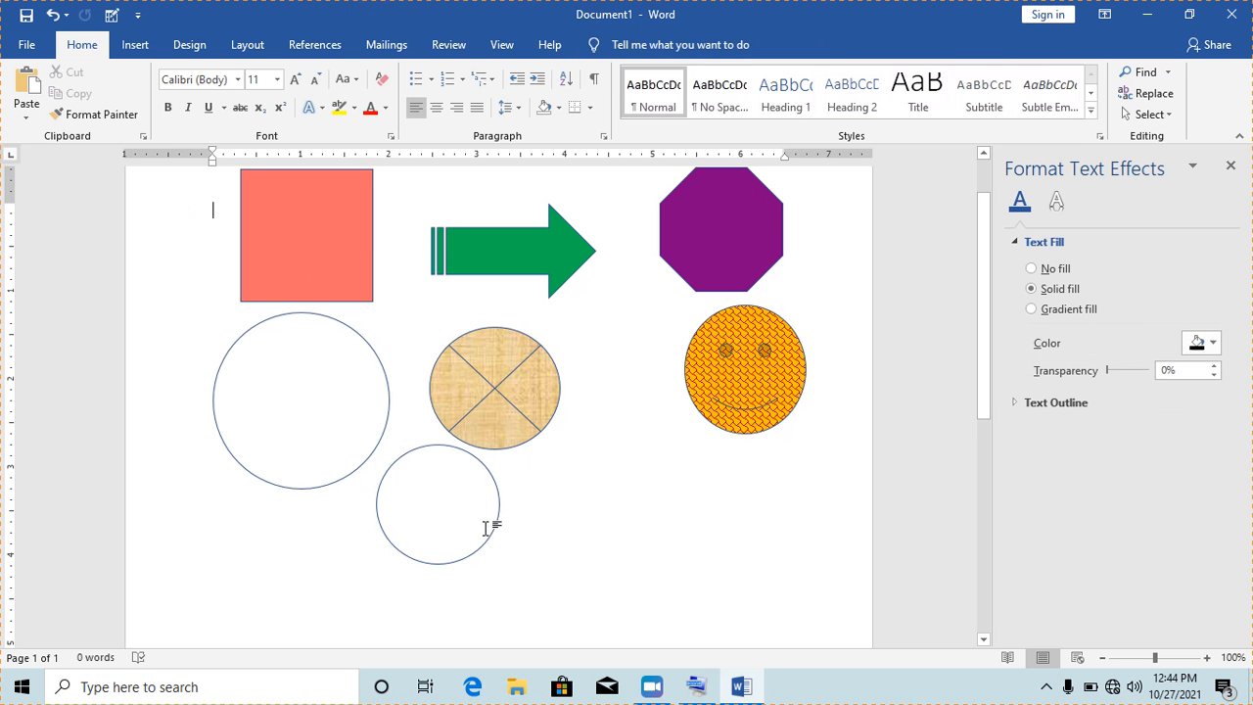
drag(490, 529, 626, 417)
click(670, 491)
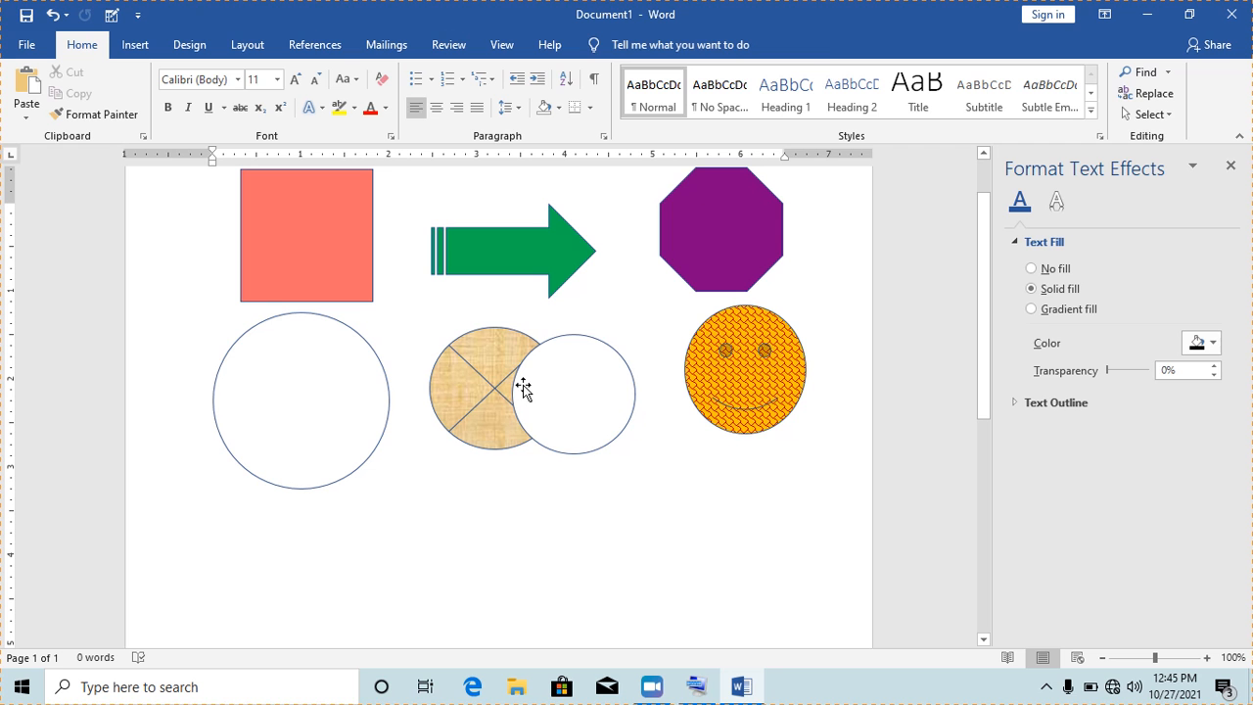
- Move the large unfilled circle closer to the crossed circle for comparison with the white-filled circle, and deselect it
click(557, 402)
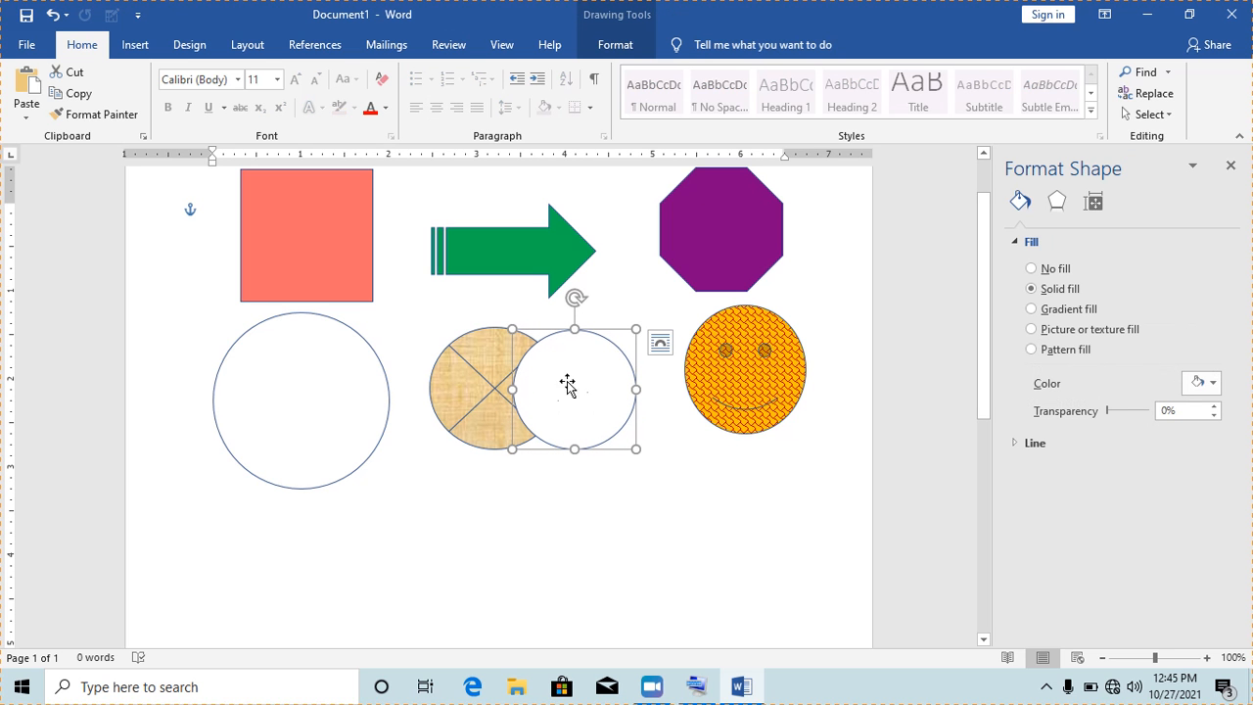
click(387, 414)
mouse_move(411, 409)
mouse_down()
mouse_move(453, 408)
mouse_move(412, 411)
mouse_up()
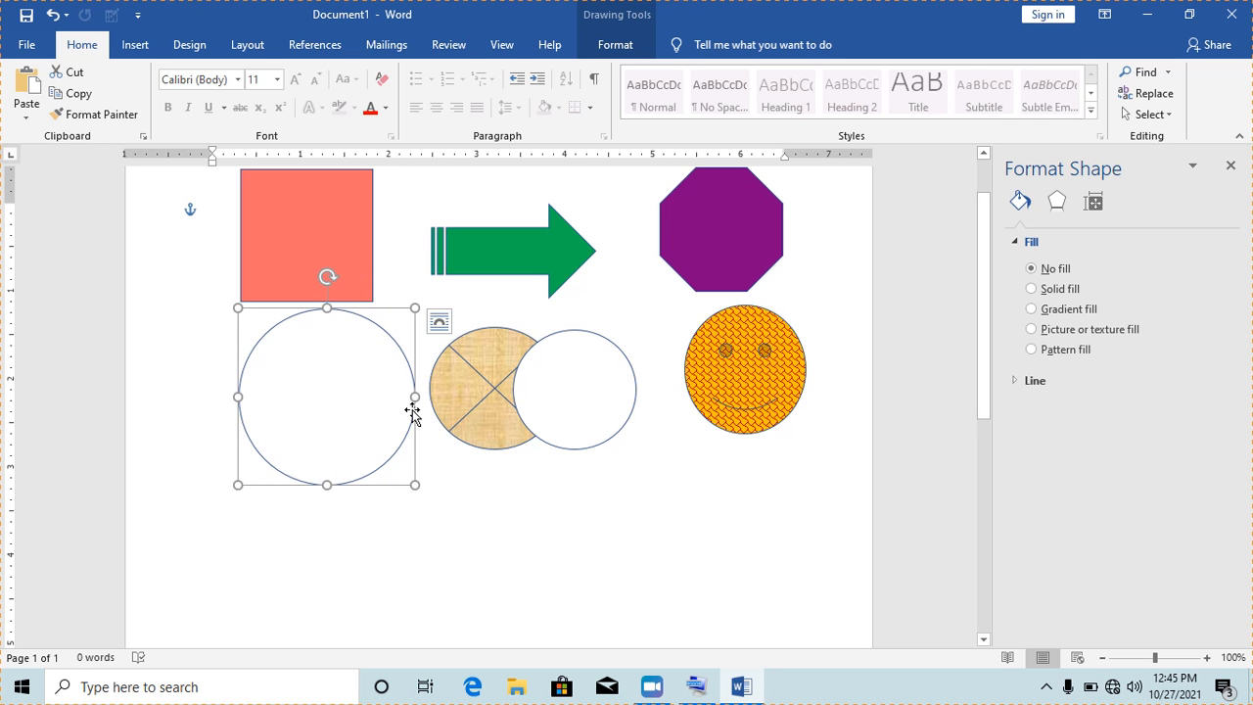
click(573, 550)
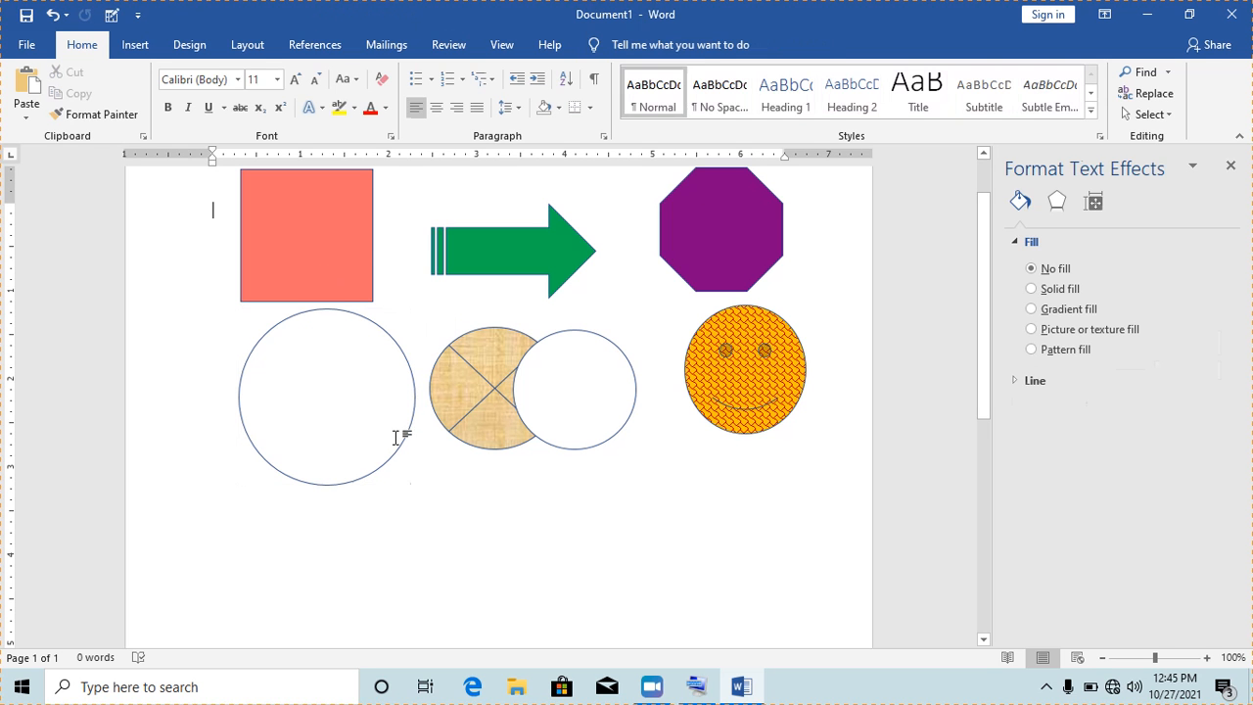
- Delete the large unfilled circle below the square
click(404, 442)
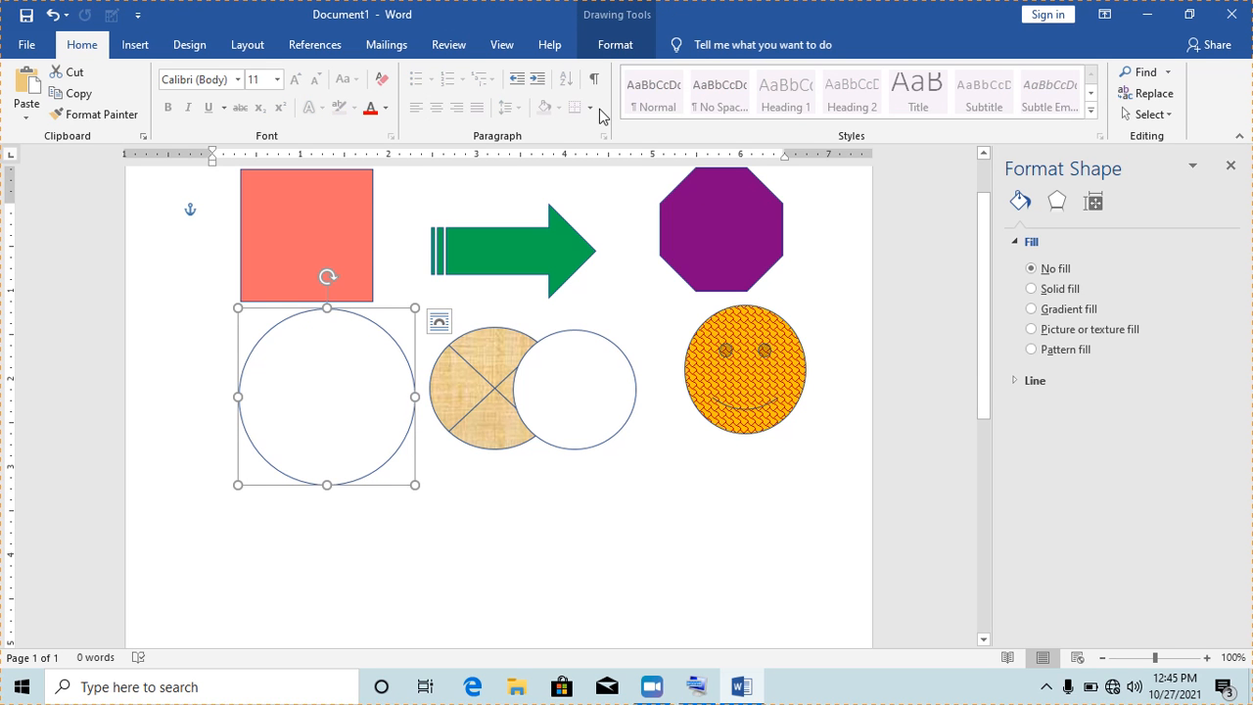
click(615, 46)
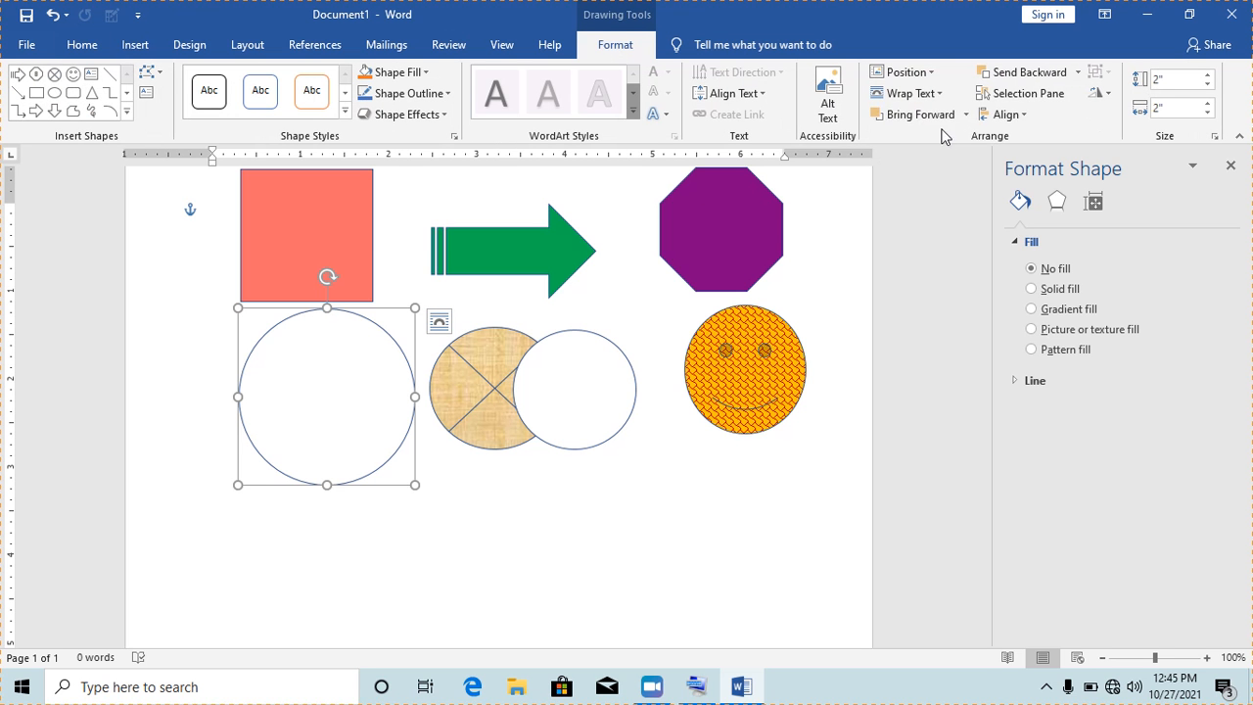
click(1024, 116)
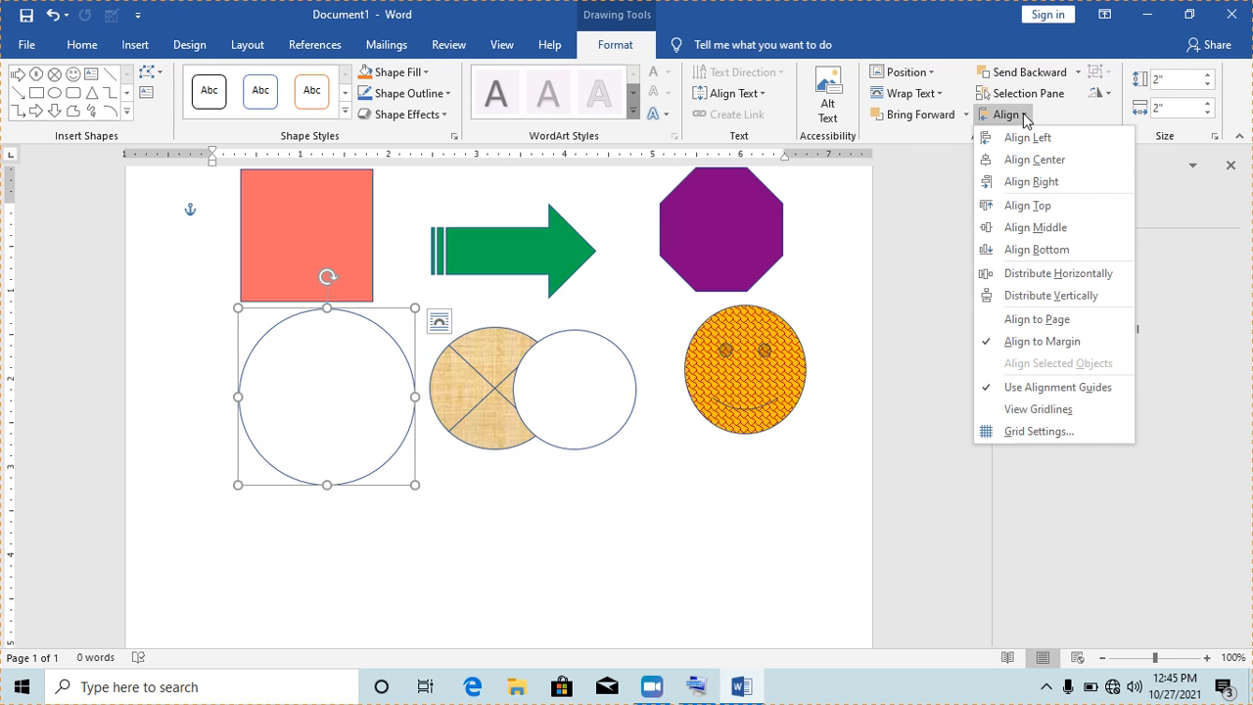
click(645, 512)
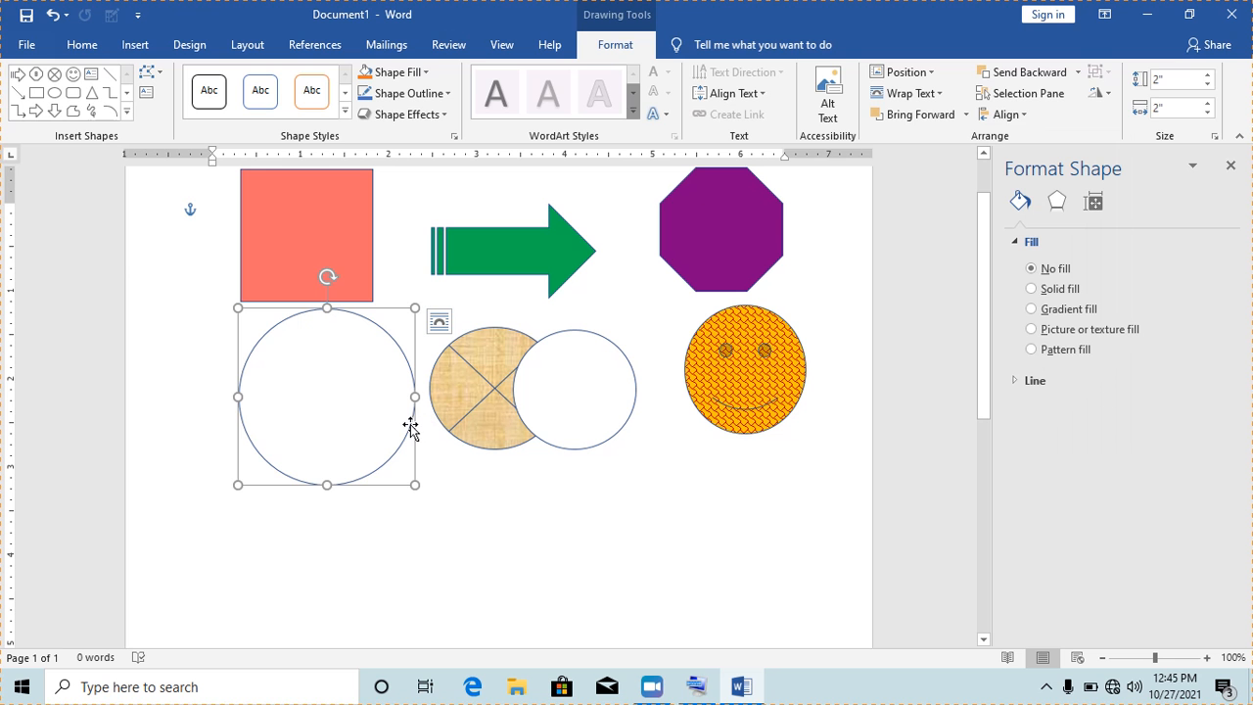
key(Delete)
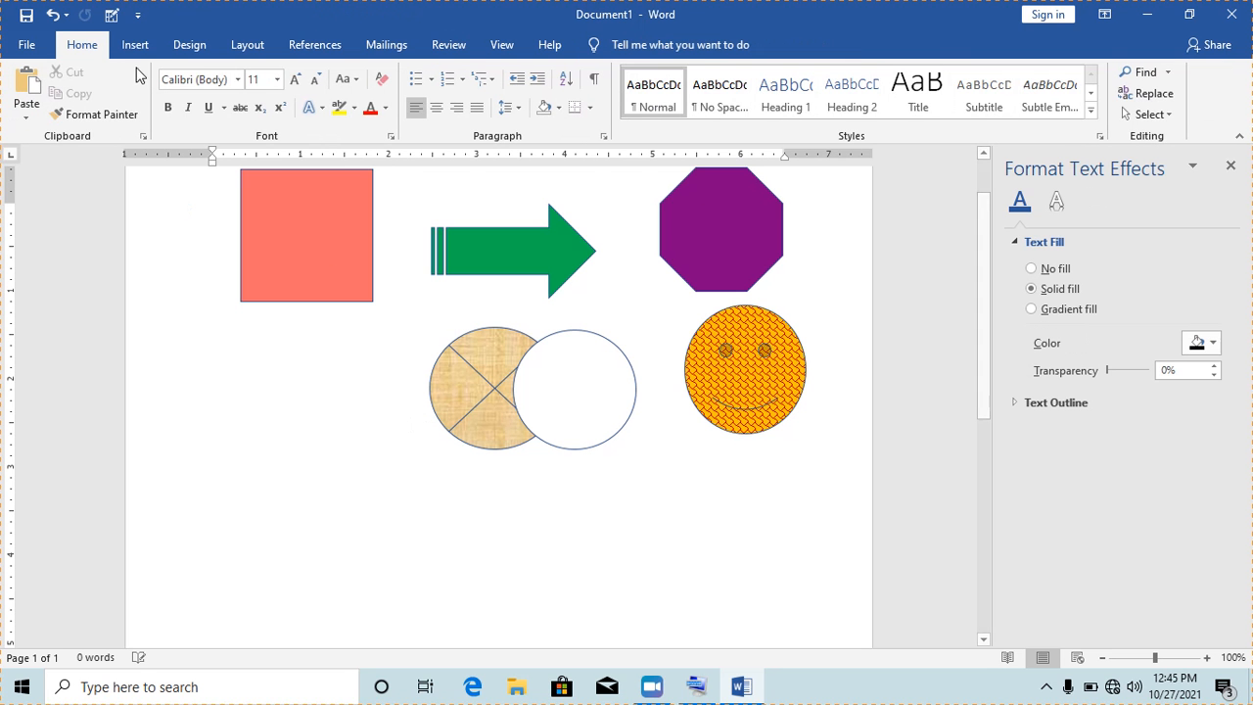
- Insert an oval about 1.43" high and 1.35" wide overlapping the square's lower edge
click(134, 46)
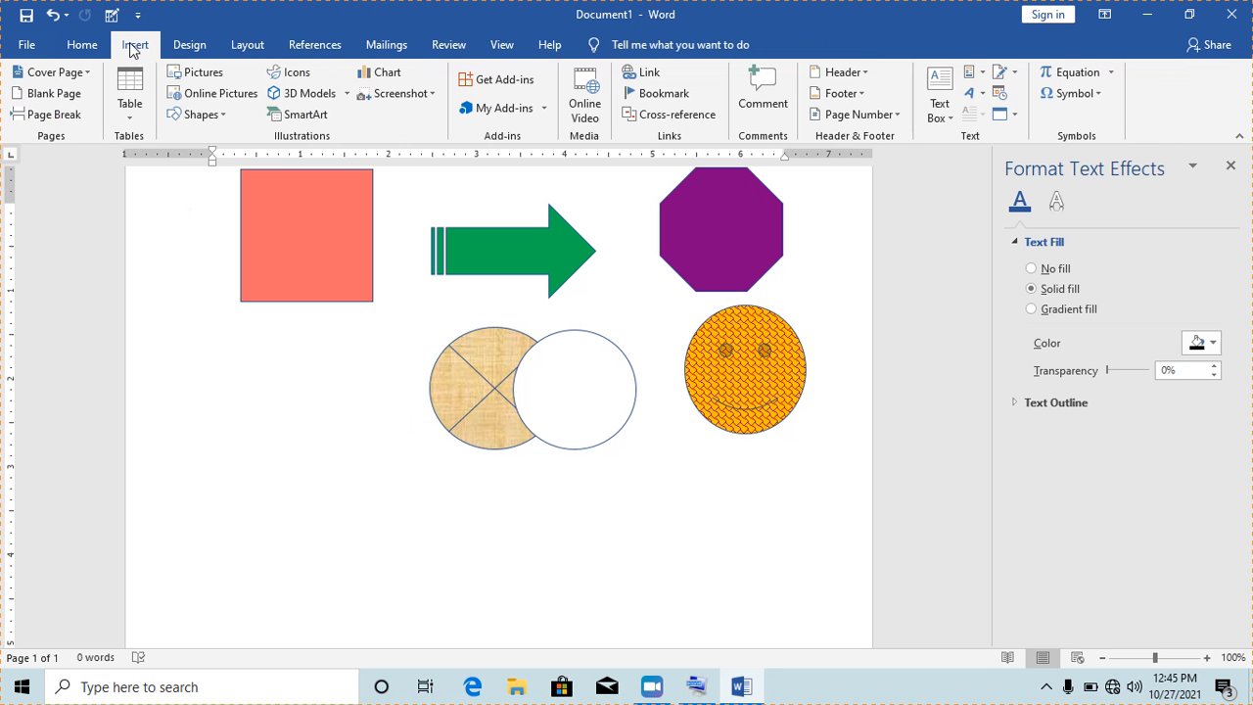
click(208, 115)
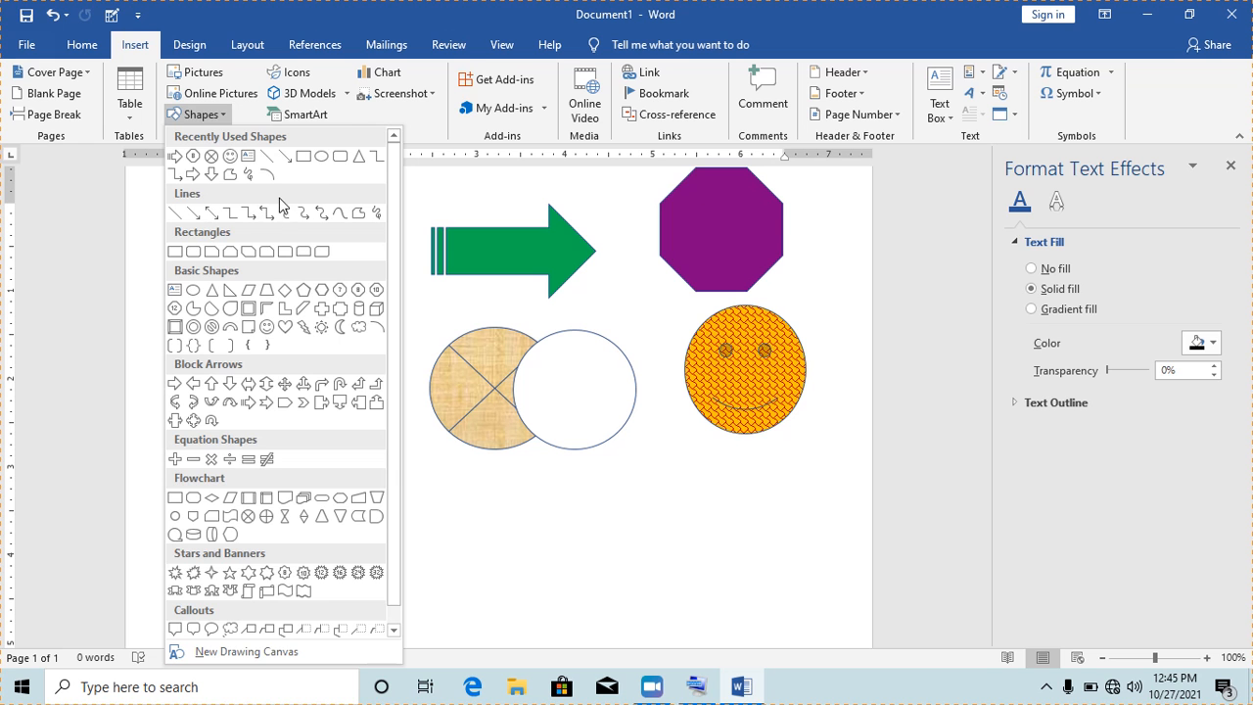
click(321, 157)
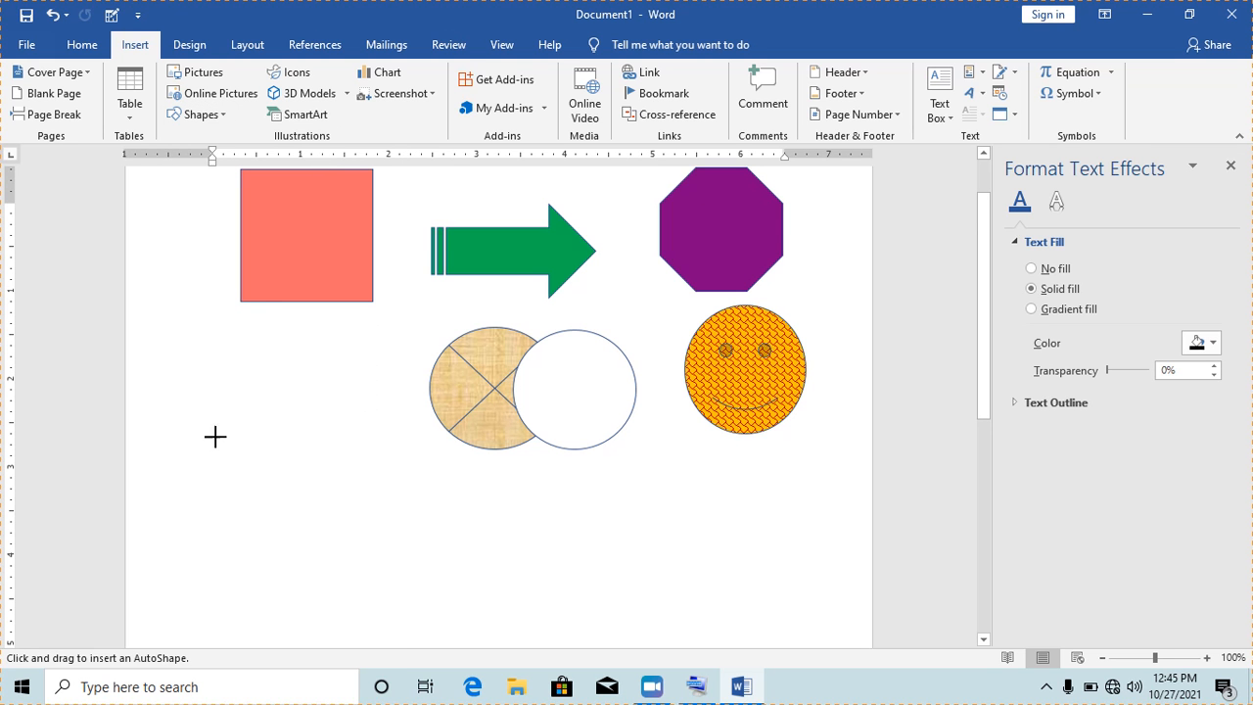
mouse_move(261, 293)
mouse_down()
mouse_move(272, 353)
mouse_move(347, 372)
mouse_move(379, 419)
mouse_up()
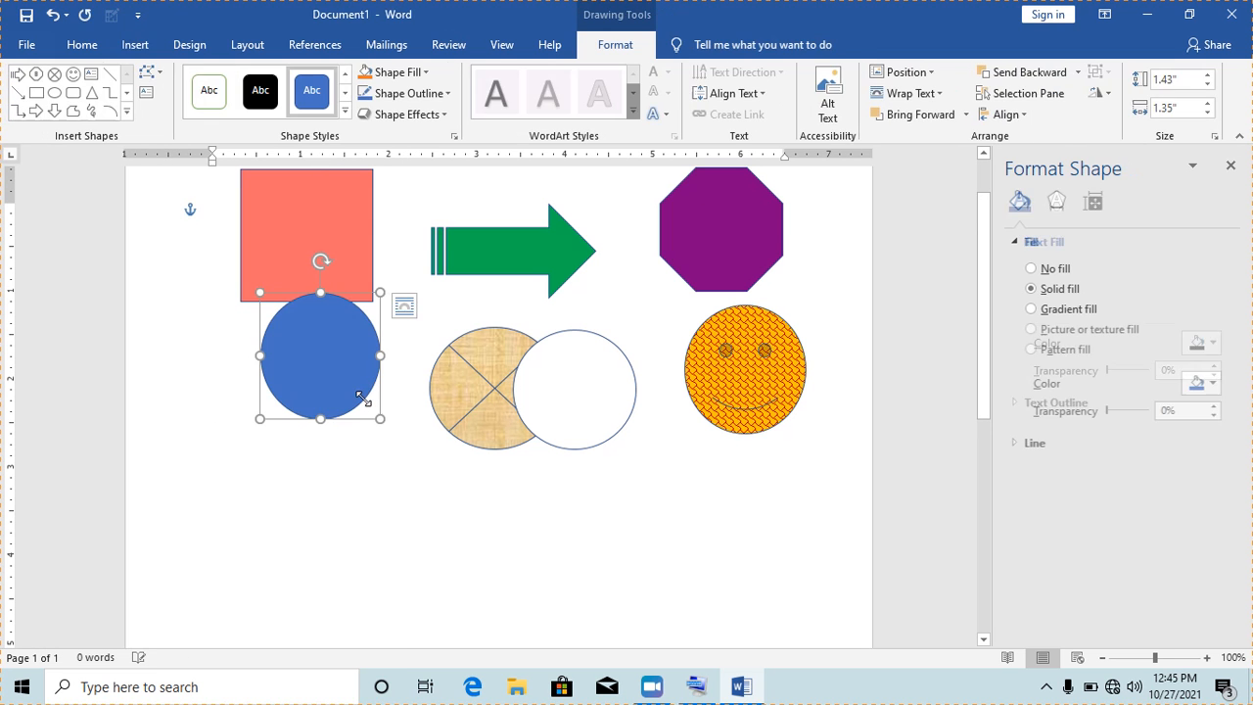
- Set the new blue circle to No Fill and move it over the crossed circle's lower-left edge
right_click(360, 395)
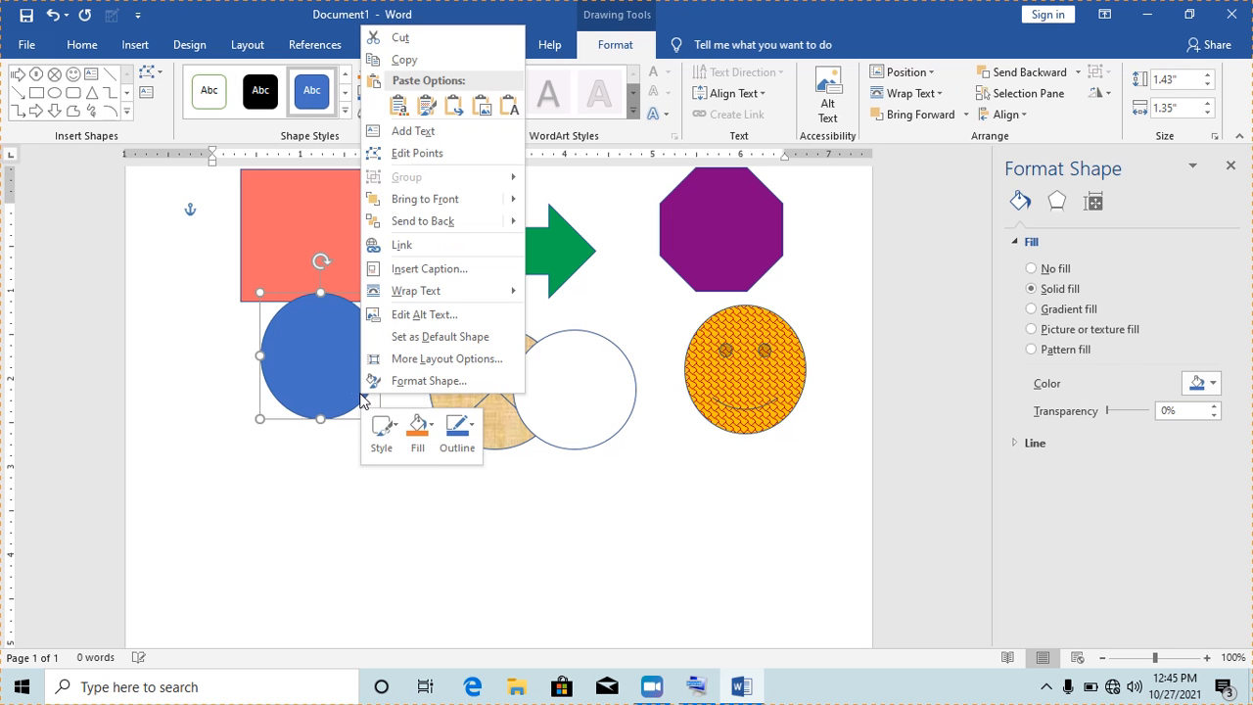
click(431, 437)
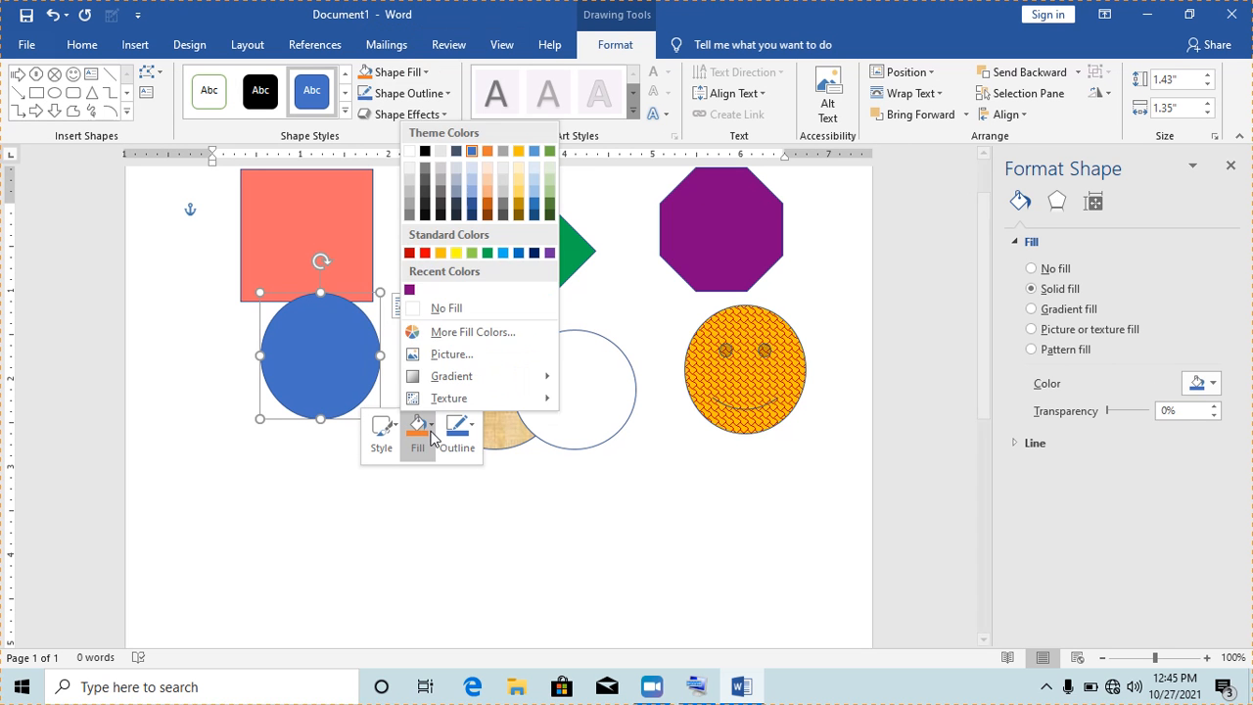
click(438, 309)
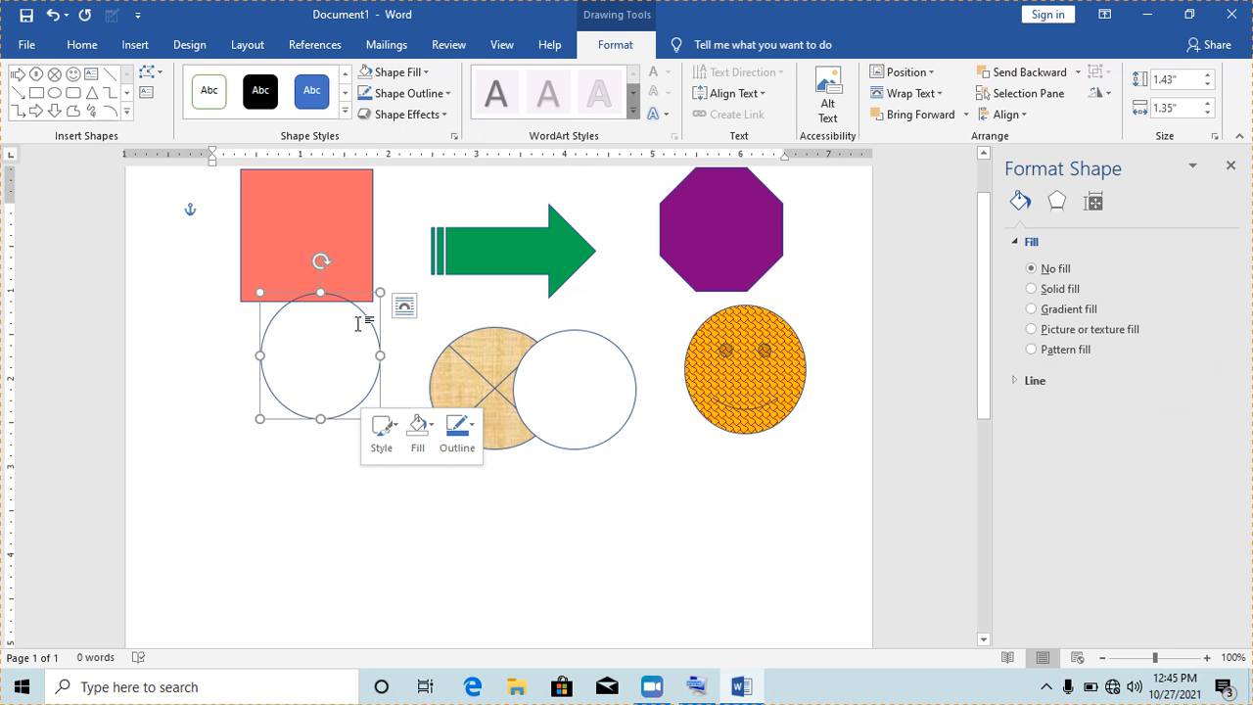
drag(366, 326, 459, 394)
click(559, 502)
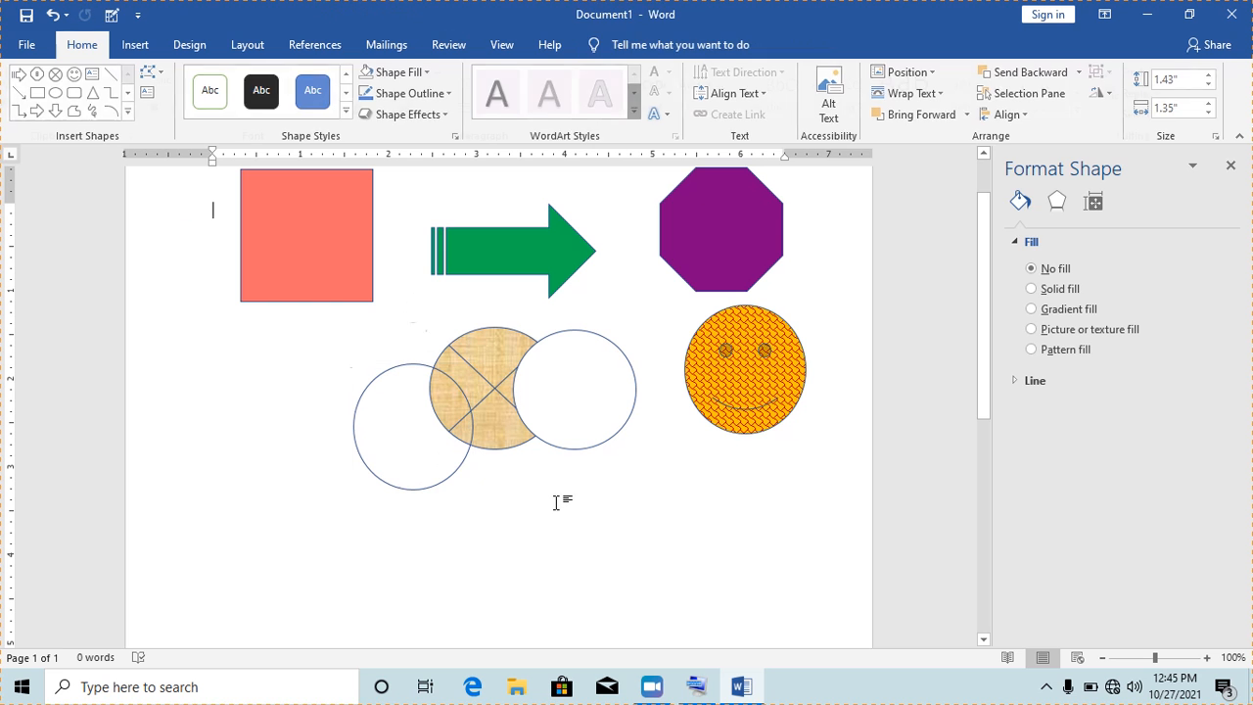
- Compare no fill with solid white by selecting the unfilled circle and the white-filled circle in turn
click(458, 470)
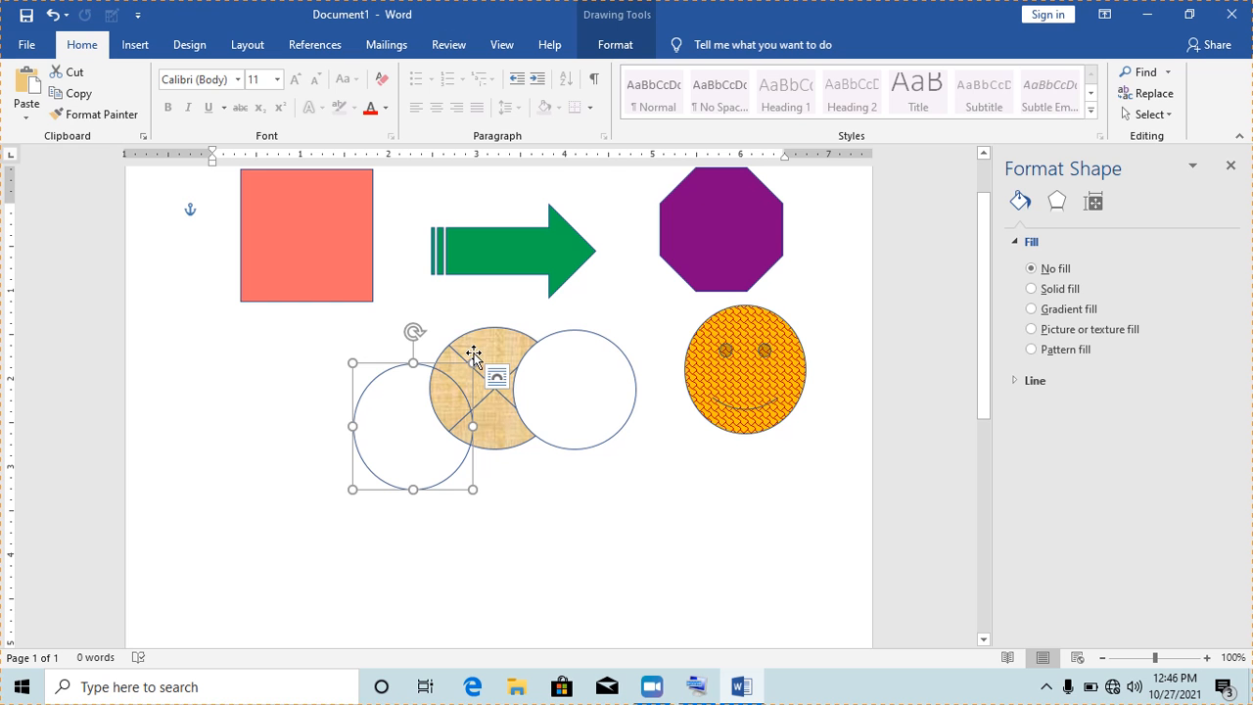
click(442, 323)
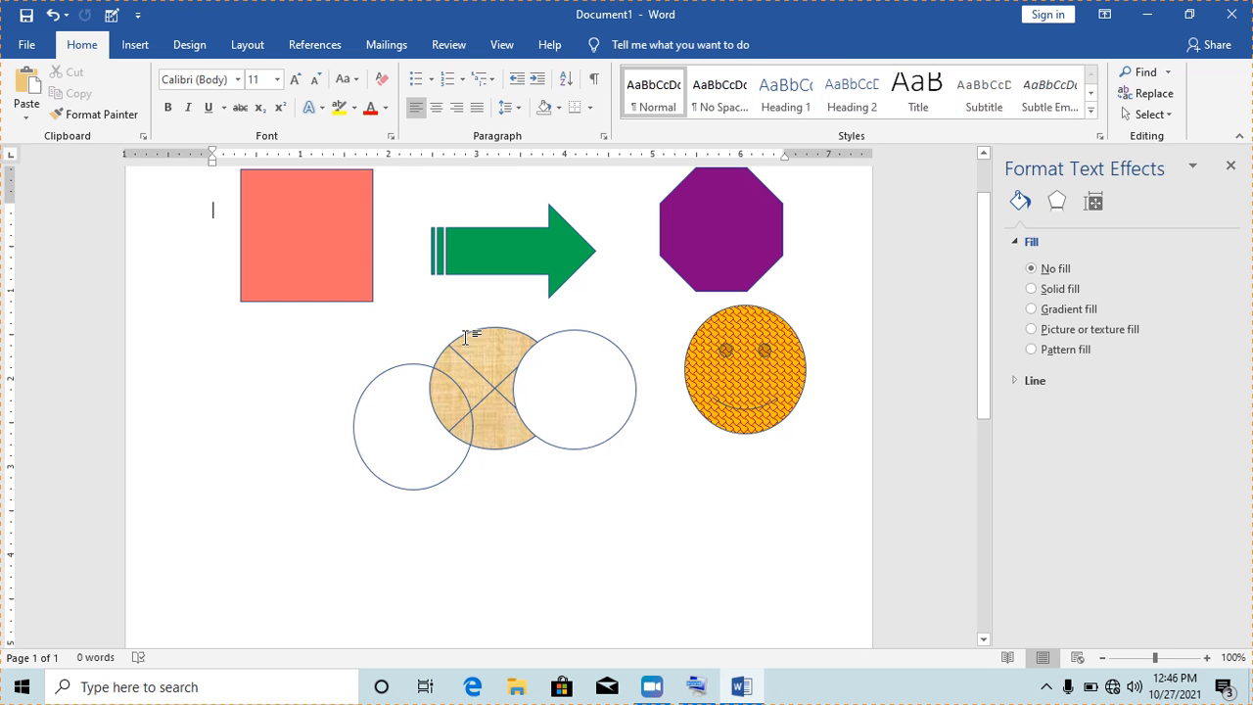
click(580, 344)
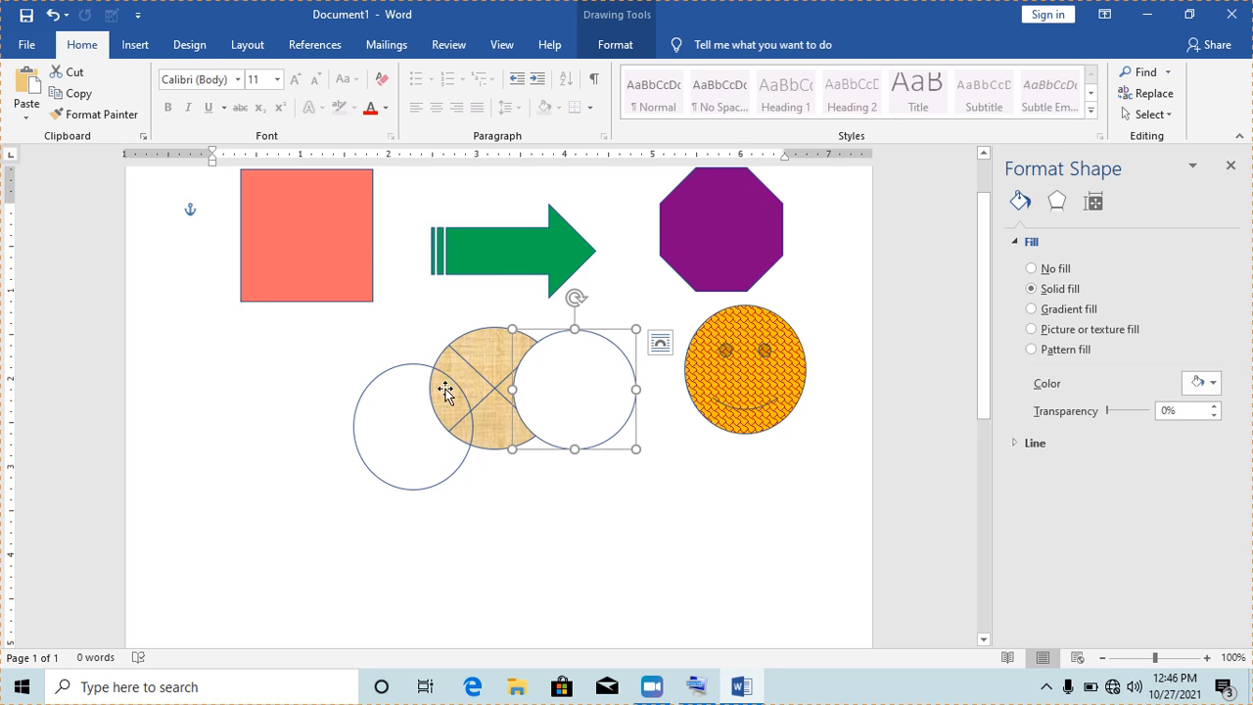
click(707, 471)
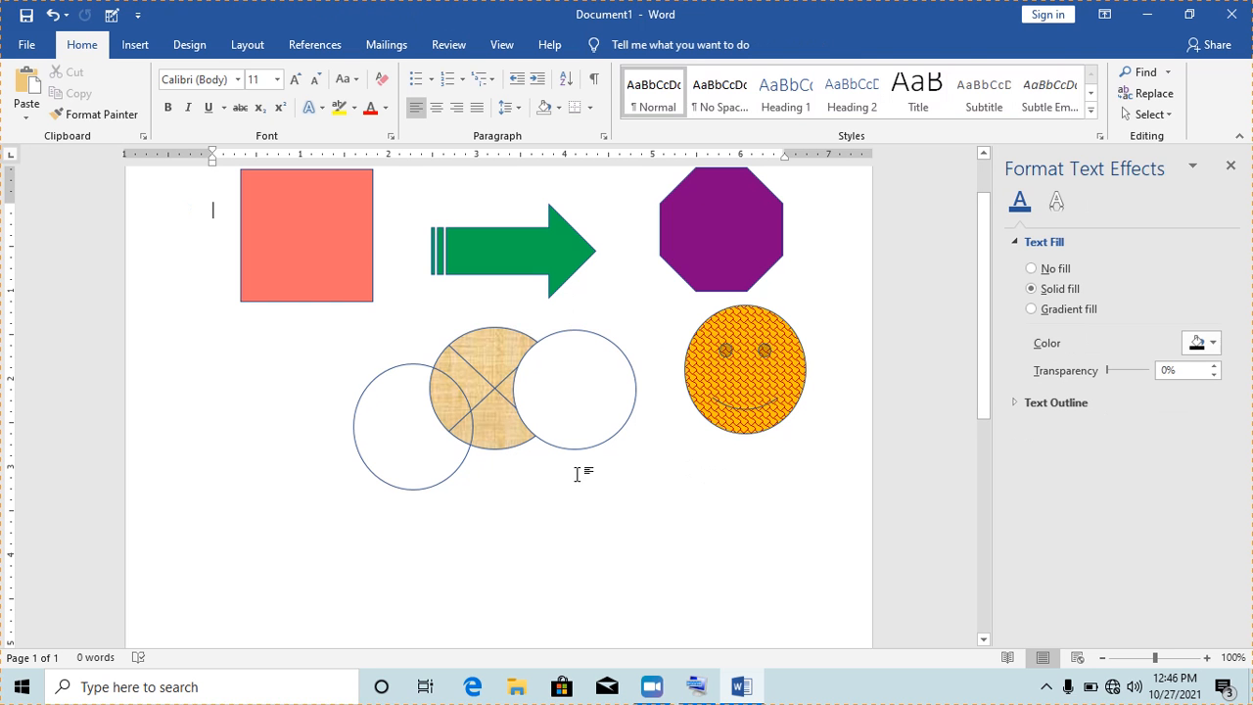
- Delete the unfilled circle, the white-filled circle, the crossed circle and the smiley, keeping only the square, arrow and octagon
click(451, 477)
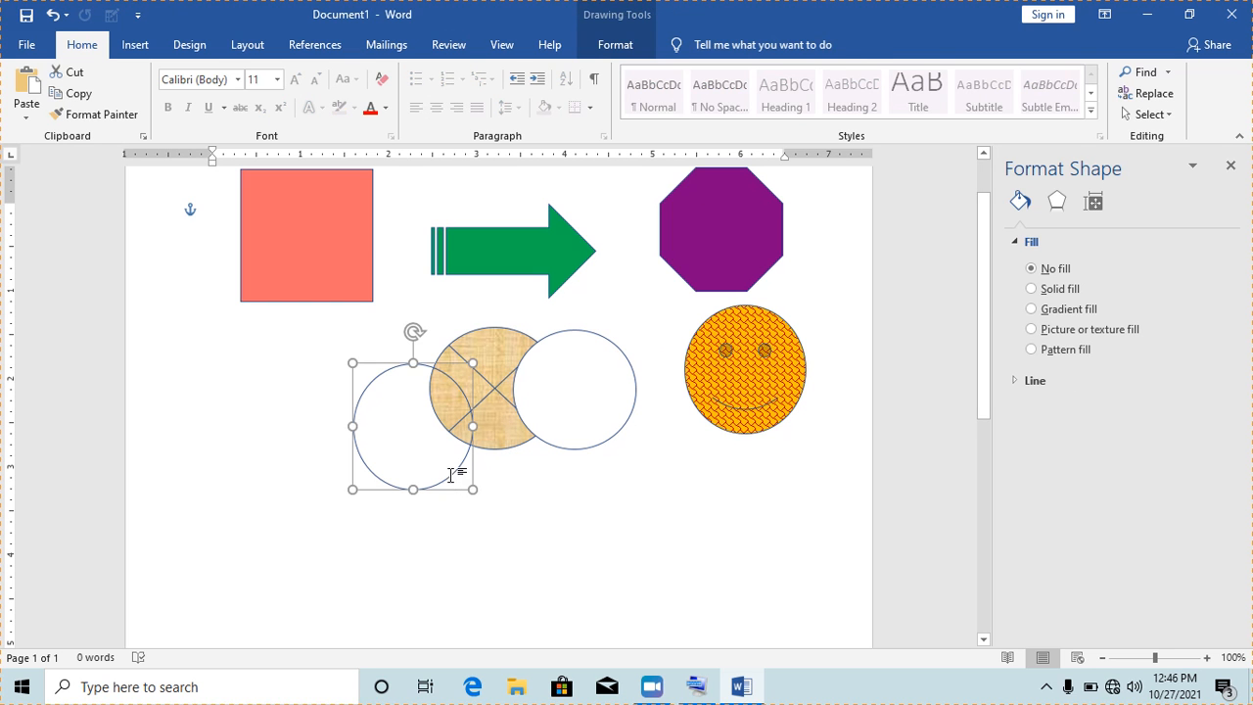
key(Delete)
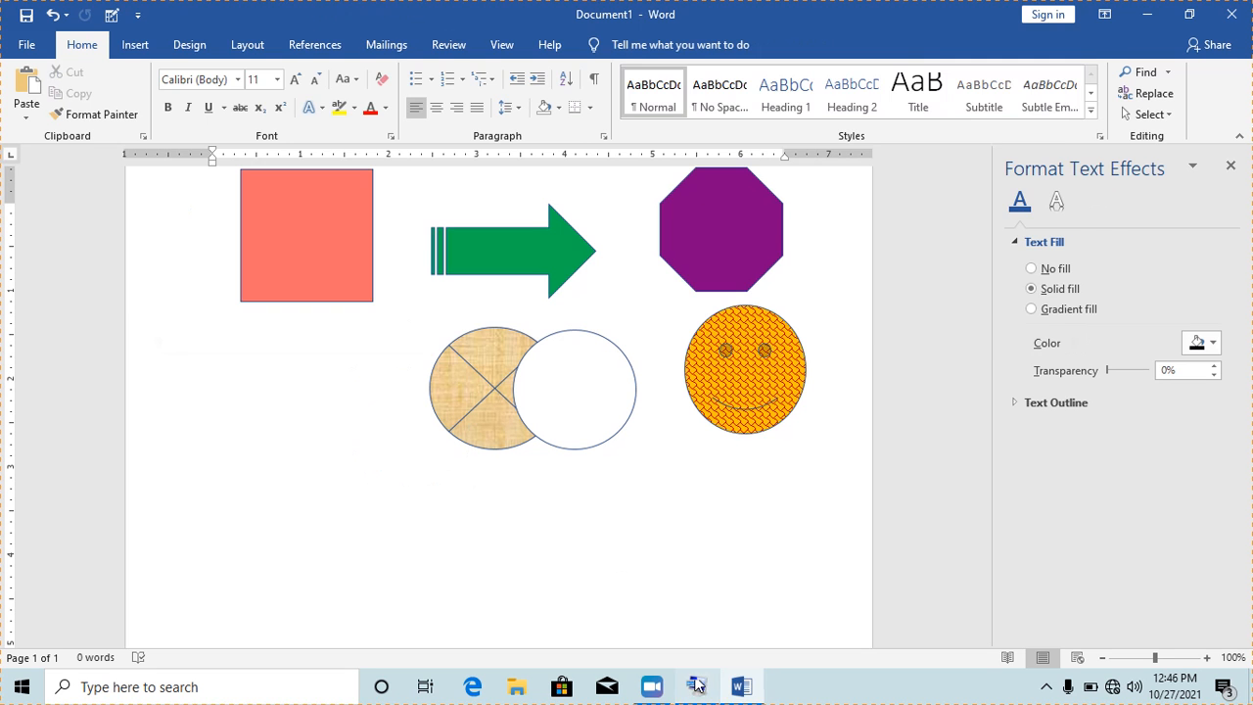
click(696, 686)
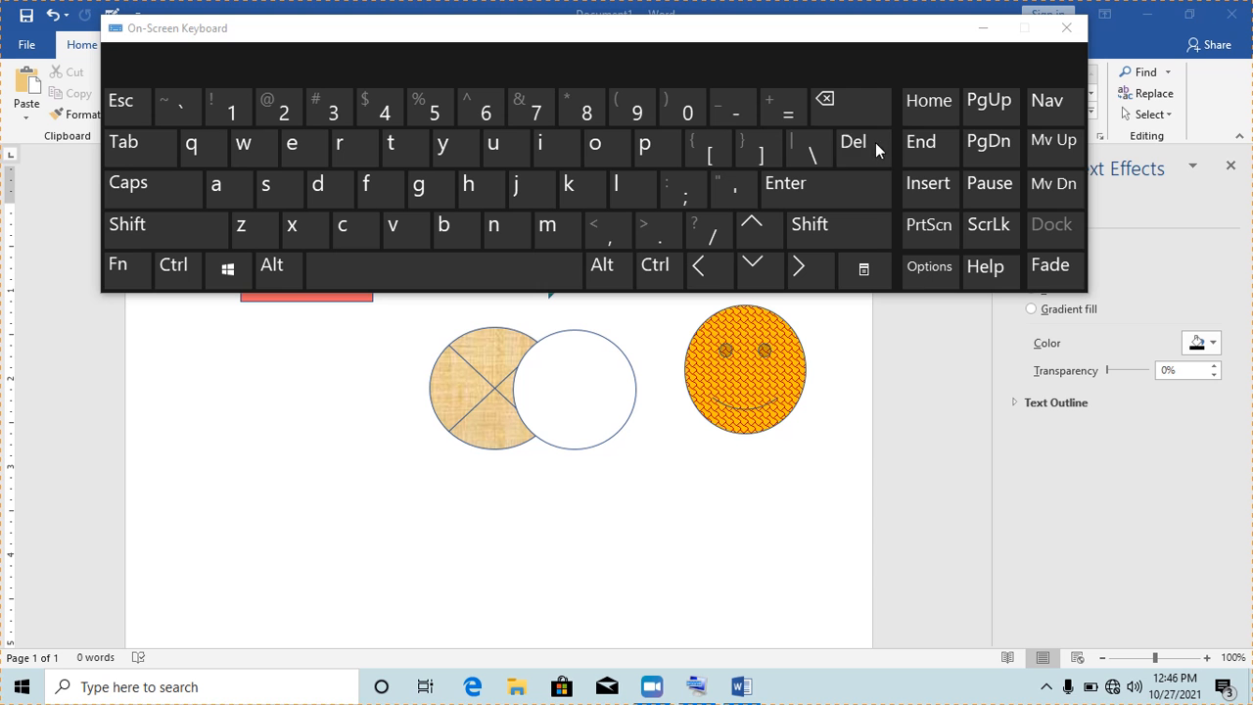
click(985, 32)
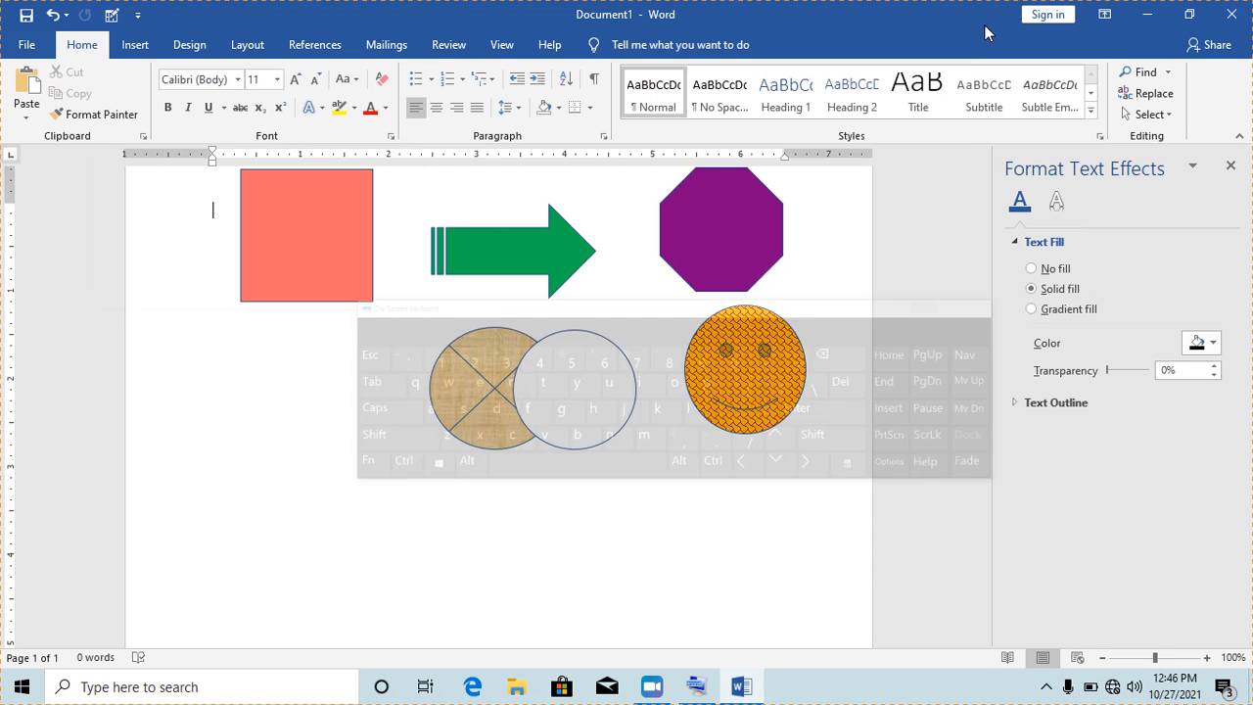
click(630, 394)
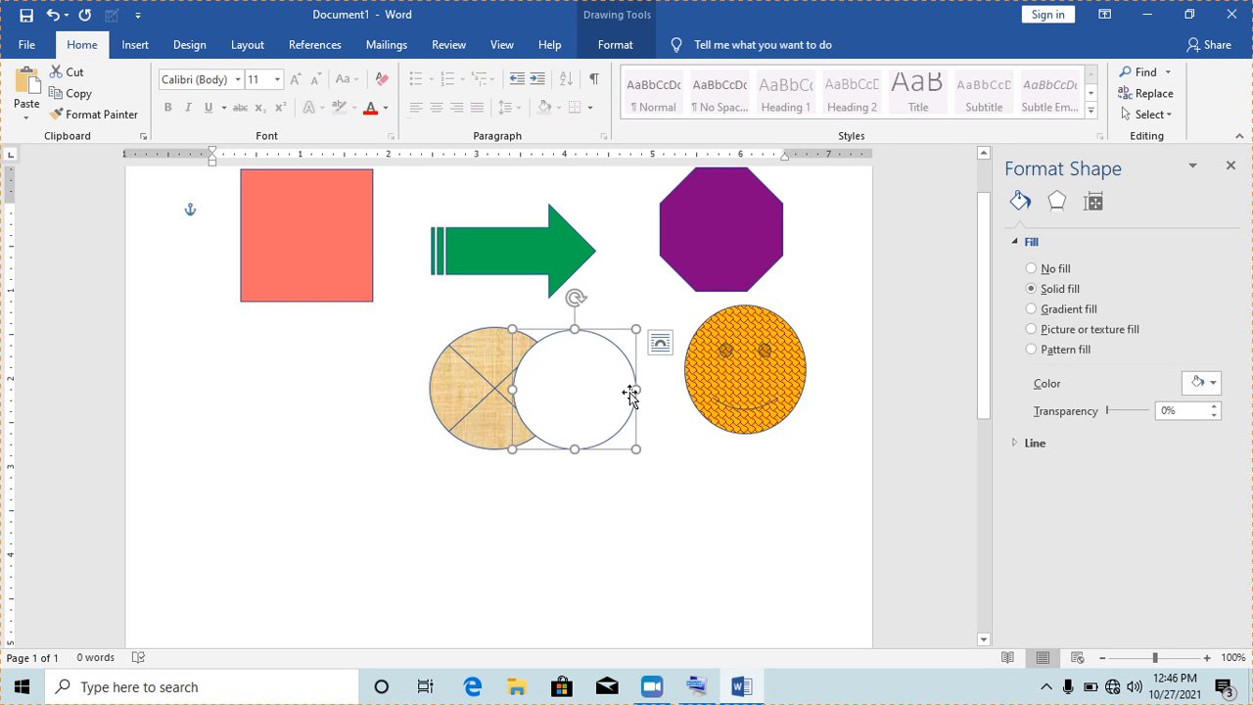
key(Delete)
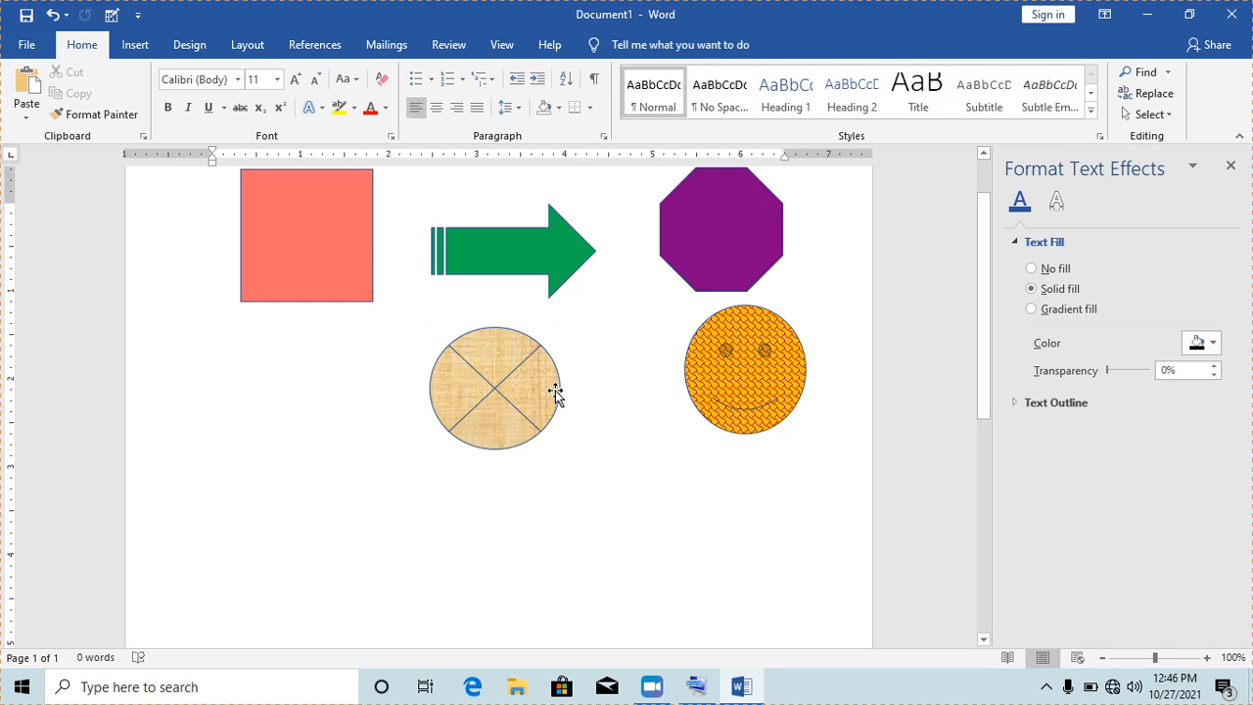
click(555, 393)
key(Delete)
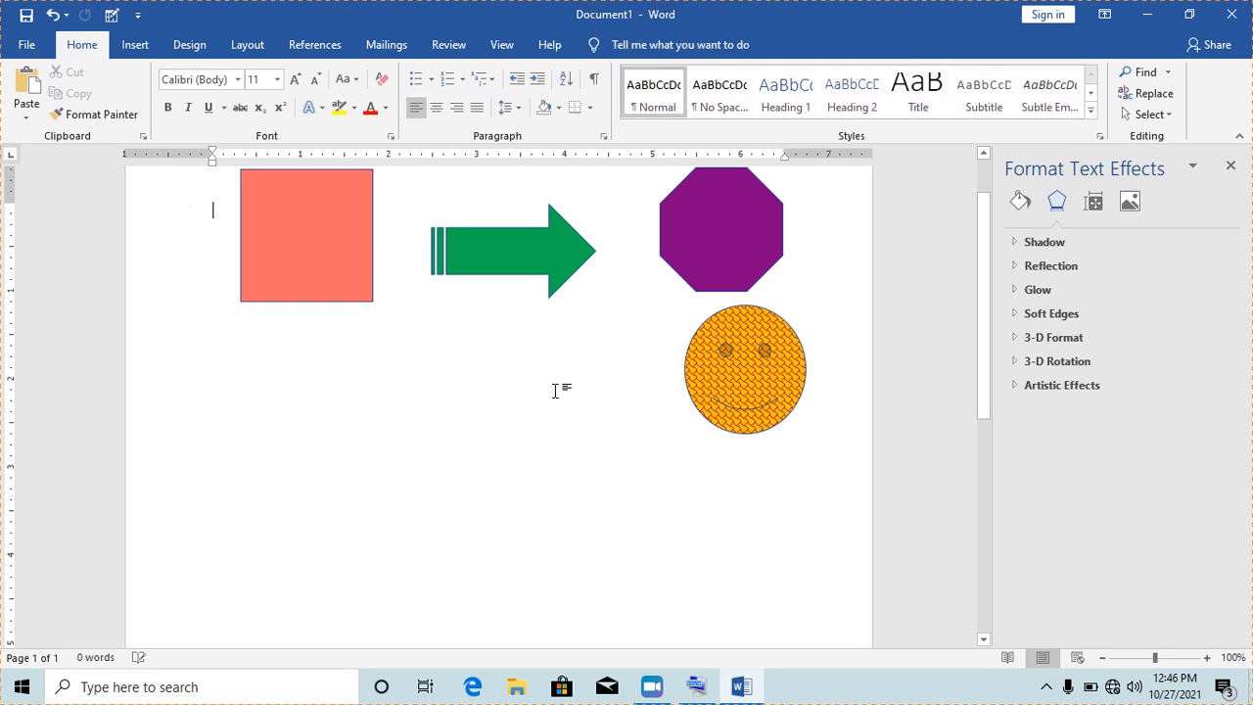
click(795, 364)
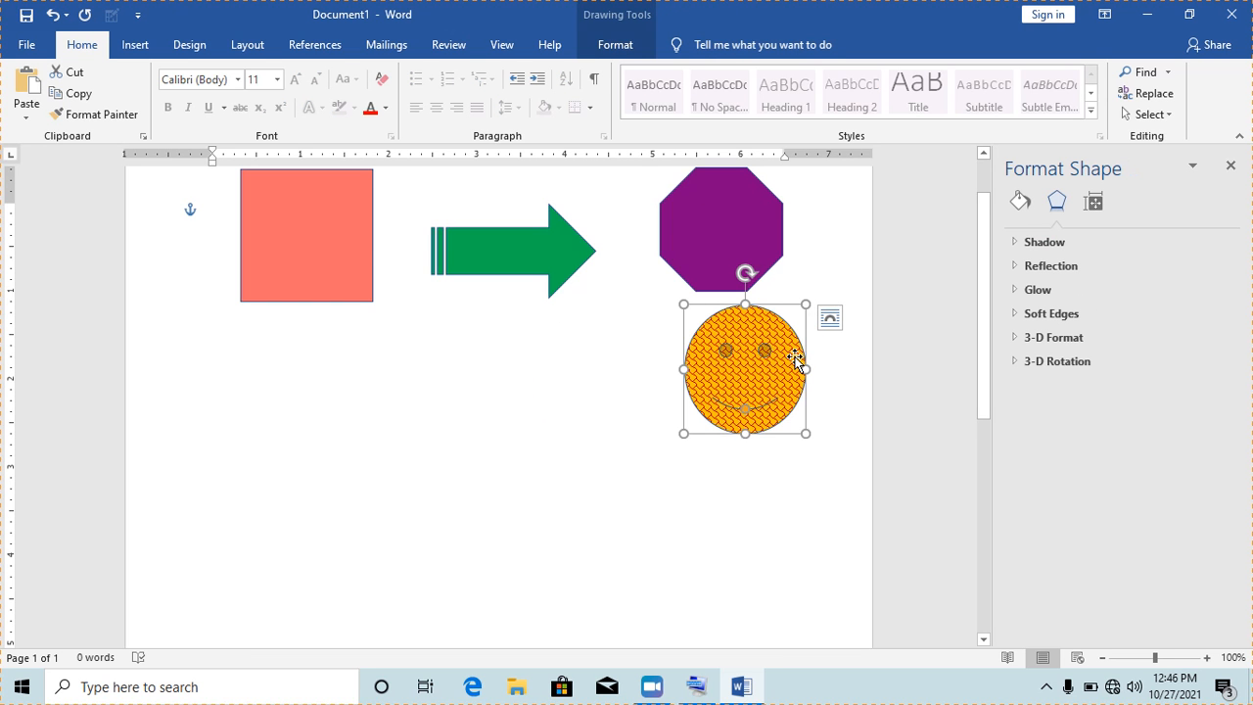
key(Delete)
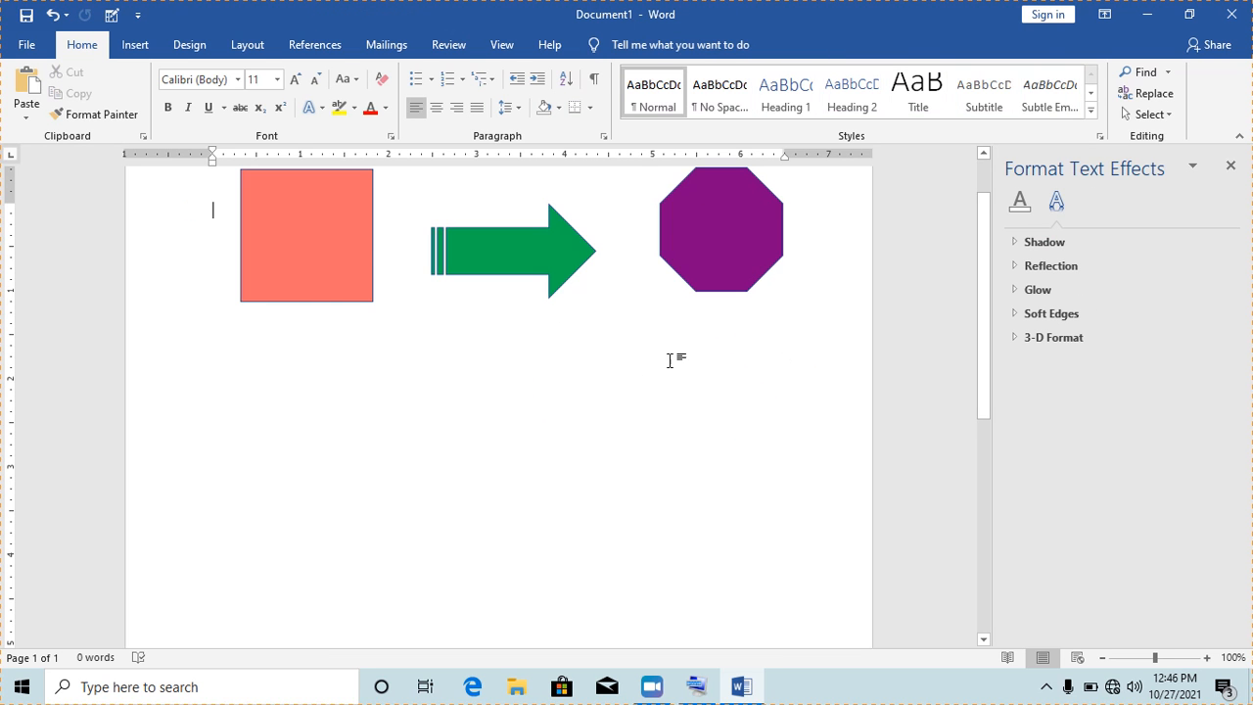
- Close the Format Shape pane, then duplicate the green striped arrow and place the copy below the square
click(537, 252)
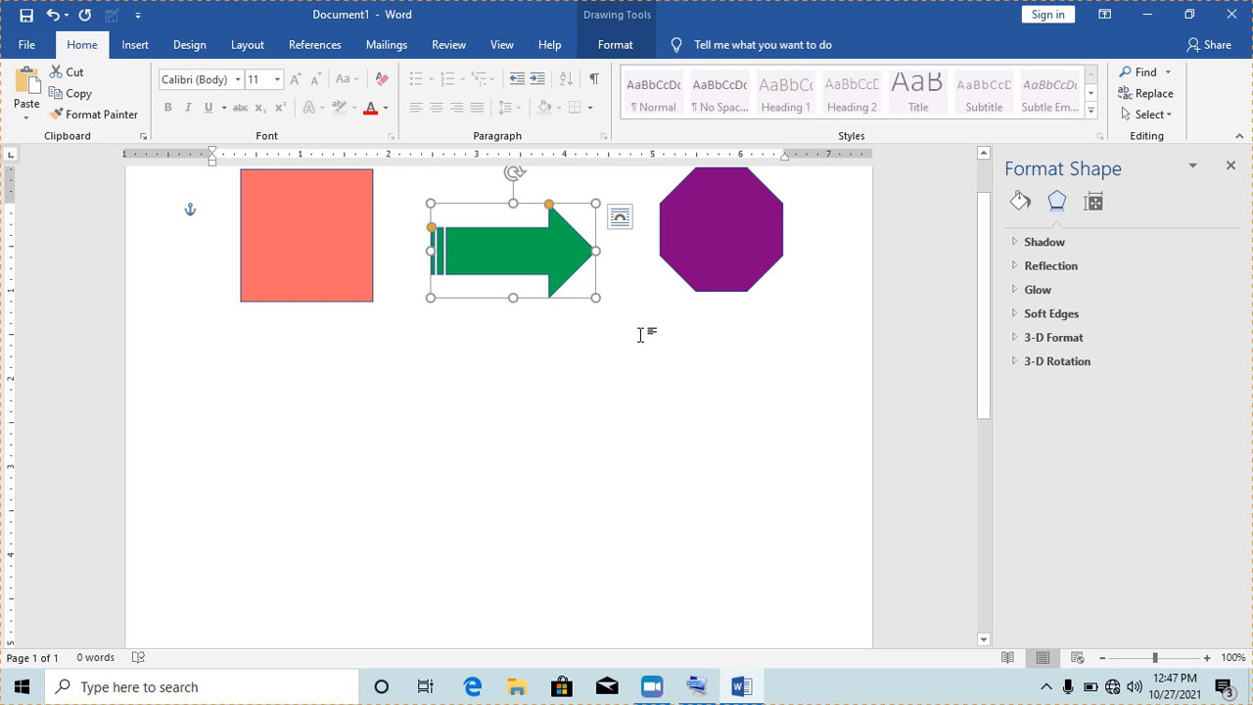
key(Escape)
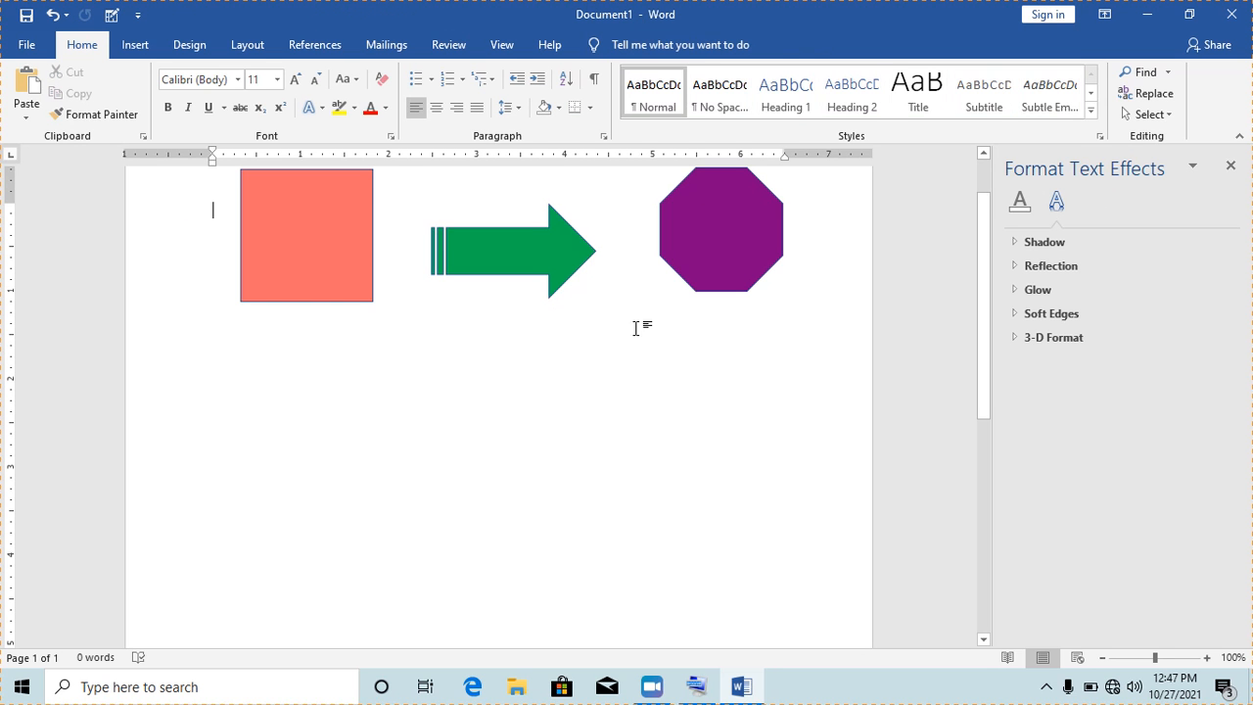
click(564, 271)
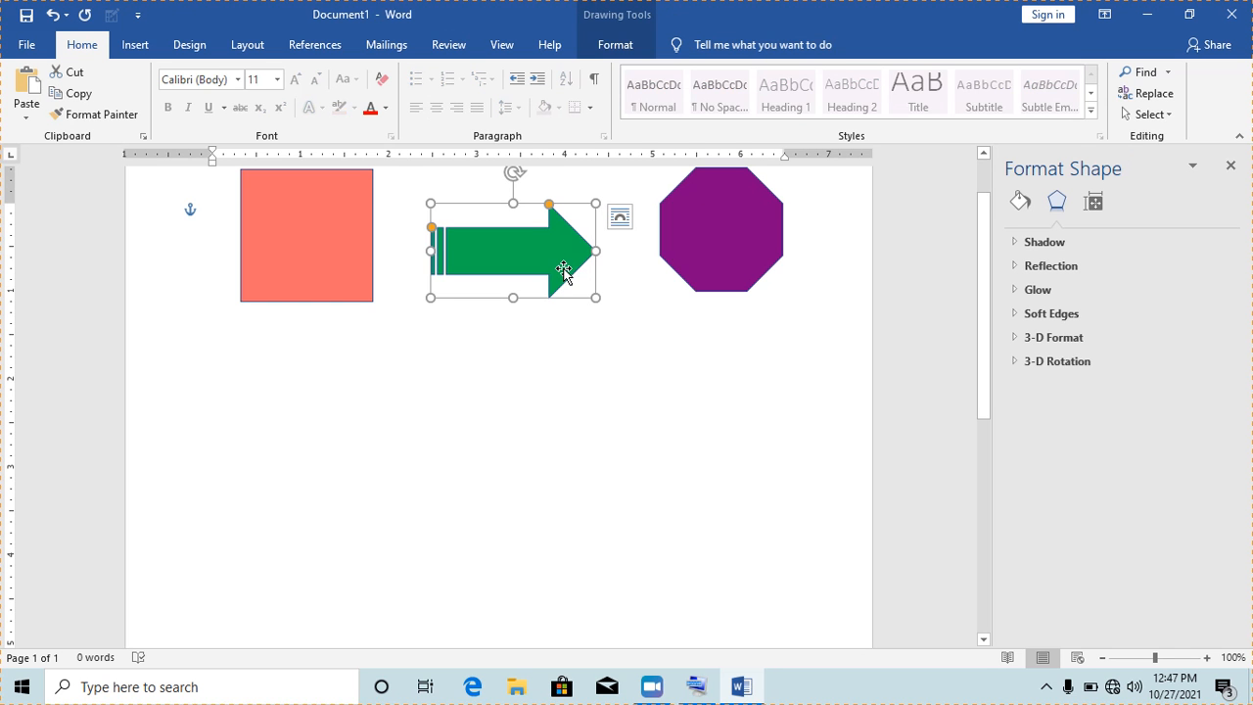
click(1231, 167)
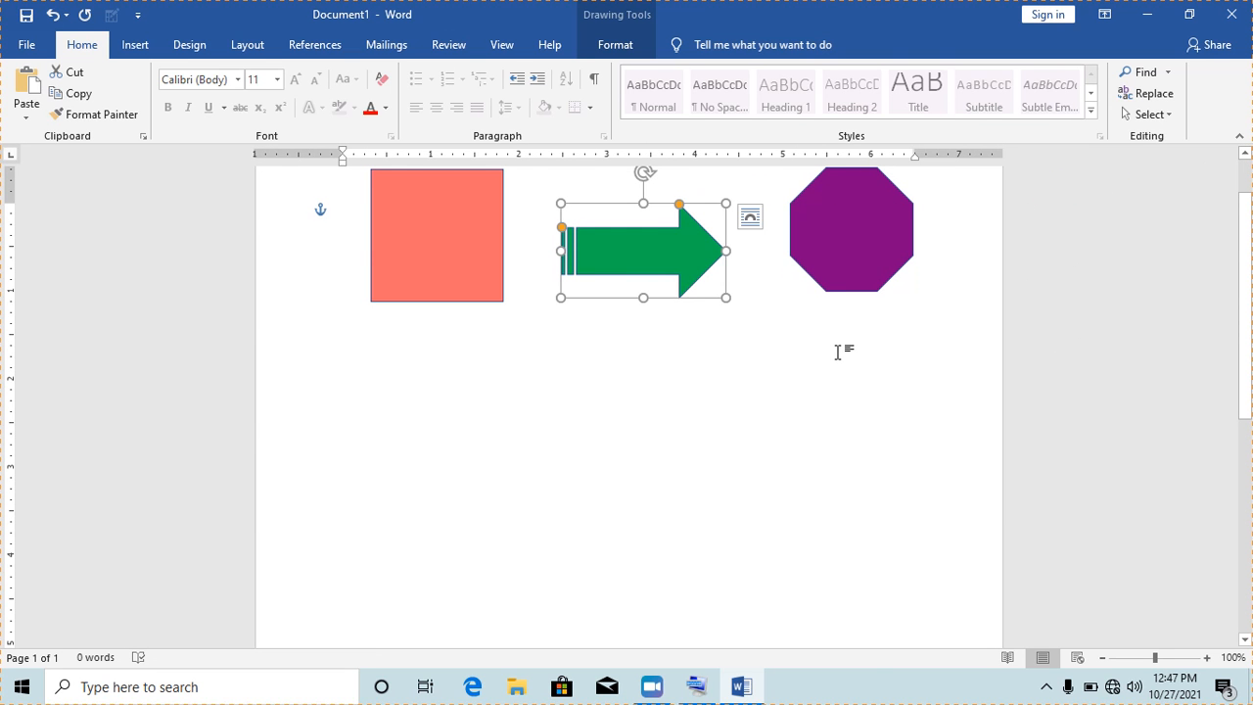
key(ctrl+d)
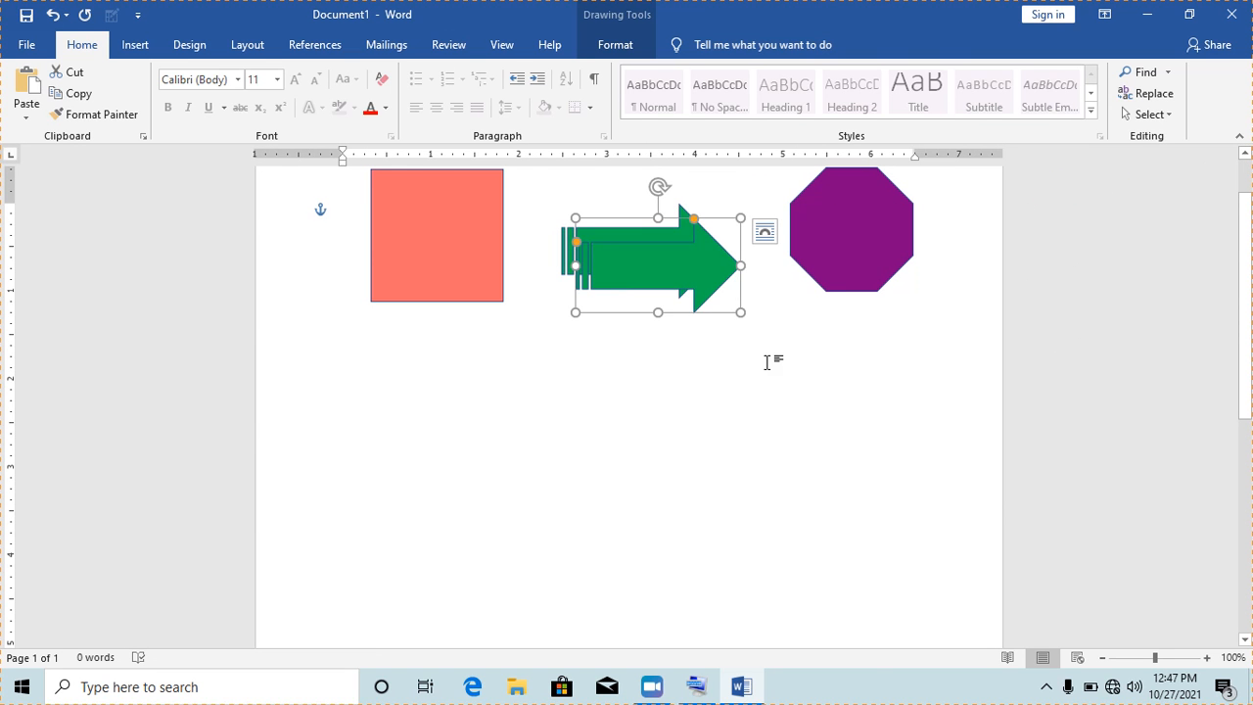
drag(701, 278, 479, 388)
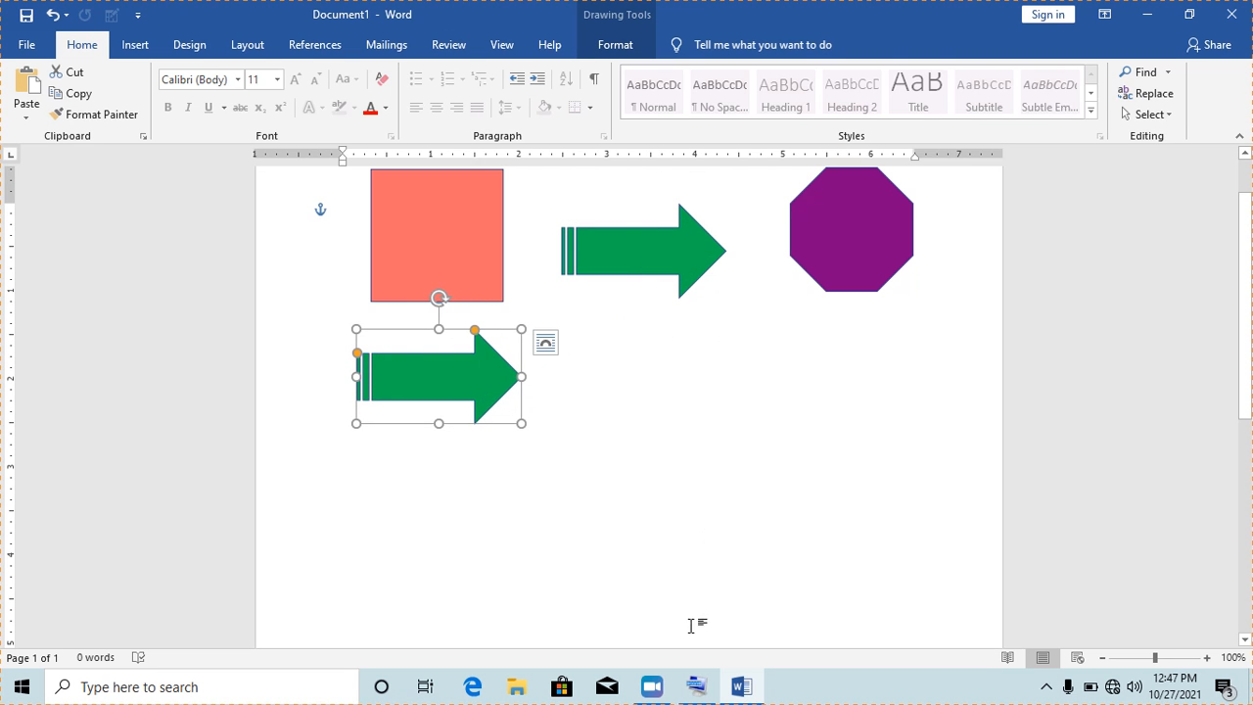
- Show and minimize the on-screen keyboard, then duplicate the arrow below the square and place the copy directly beneath it
click(697, 686)
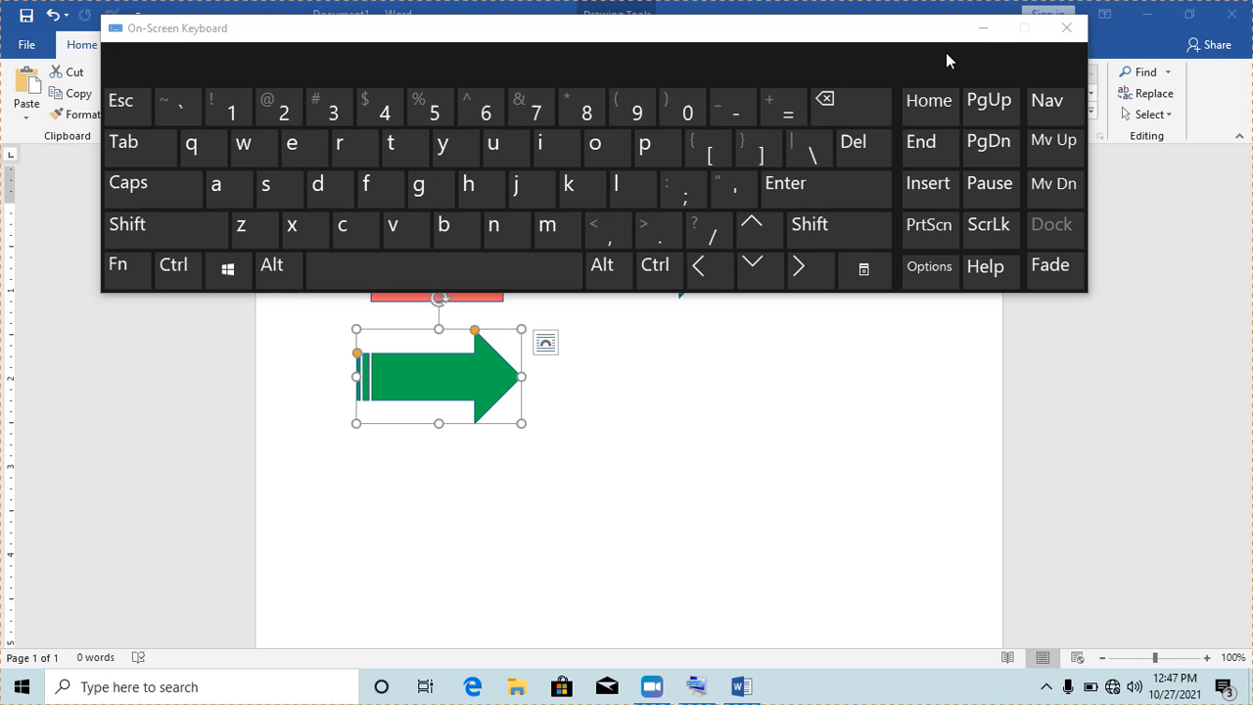
click(983, 27)
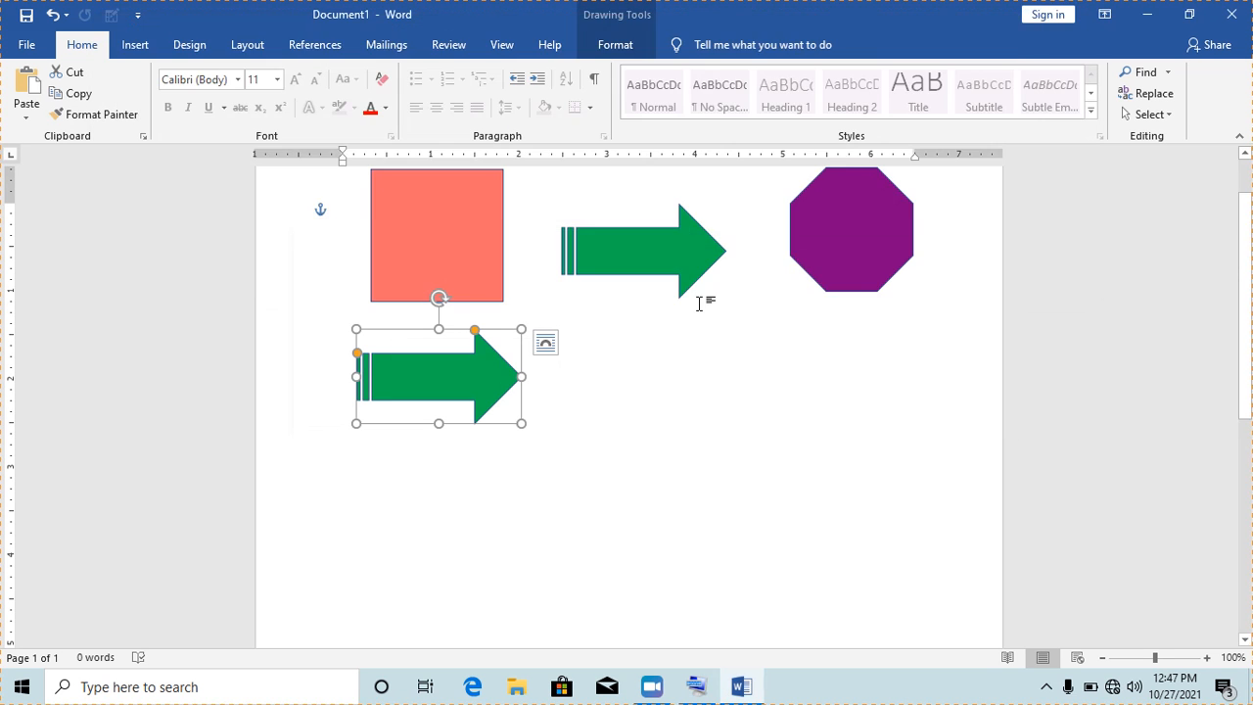
click(649, 420)
click(486, 388)
key(ctrl+d)
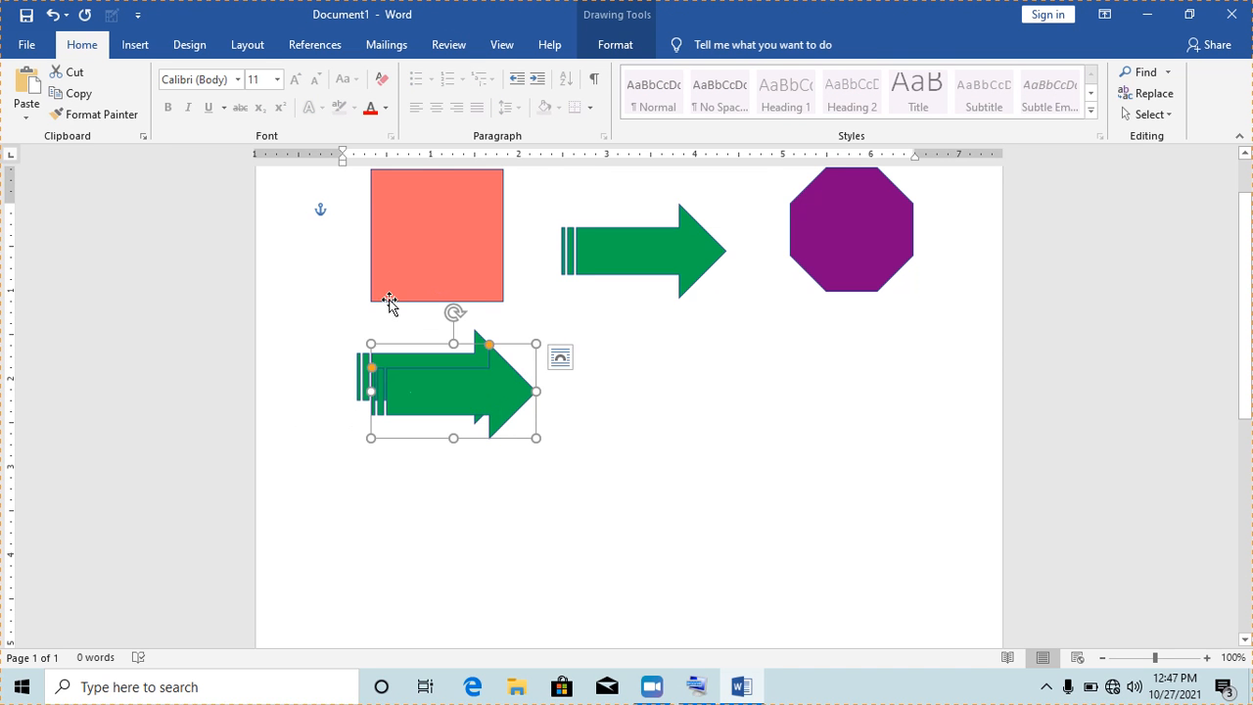
drag(419, 392, 399, 477)
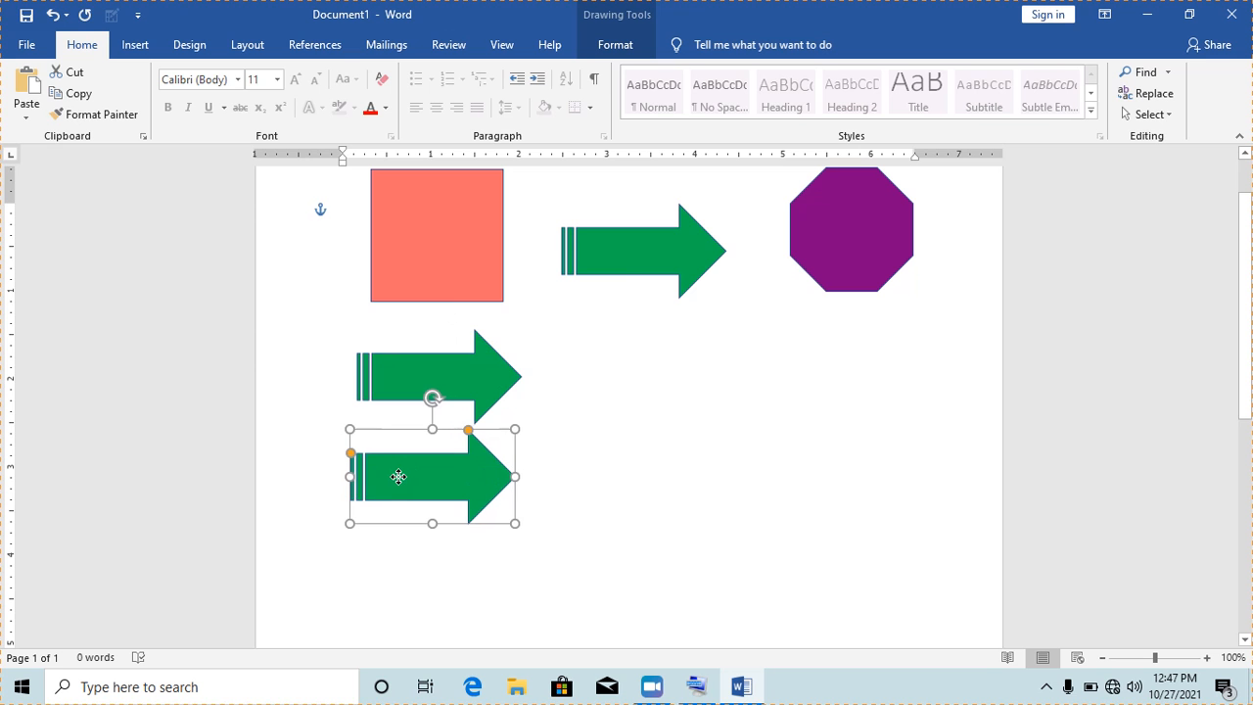
- Duplicate the original green arrow four times and arrange the copies to complete two rows of three arrows
click(616, 268)
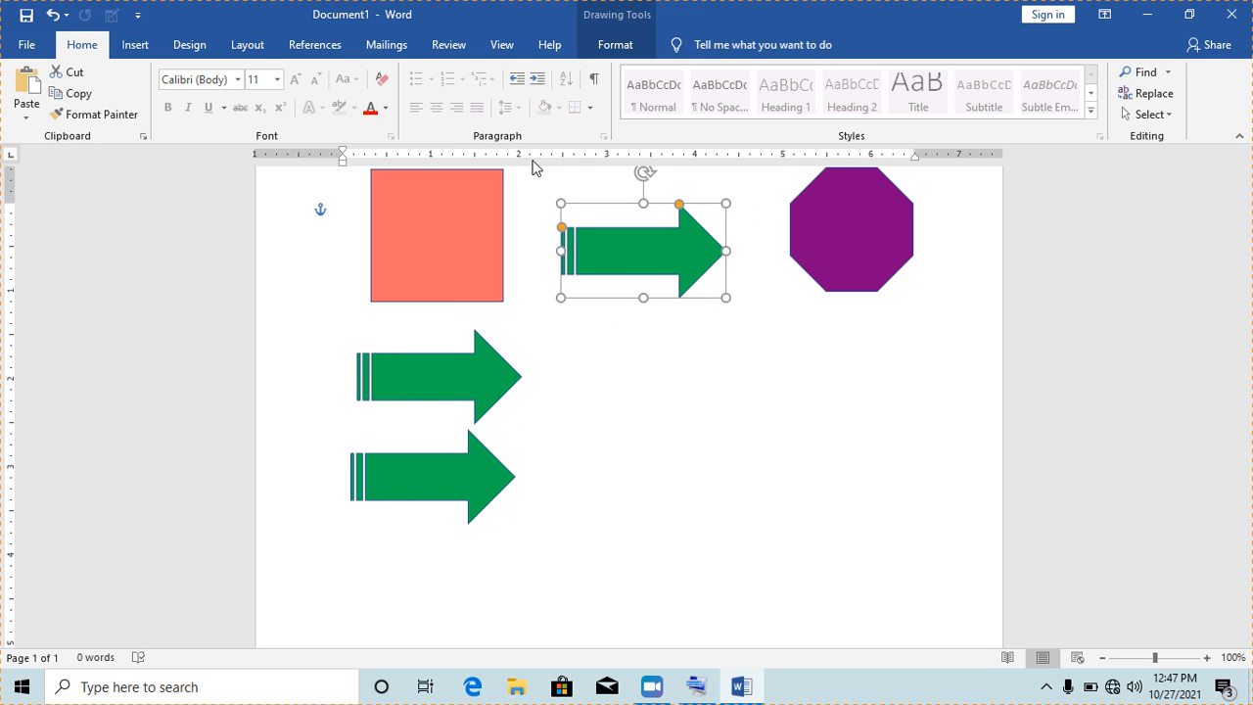
key(ctrl+d)
drag(638, 262, 839, 354)
key(ctrl+d)
key(ctrl+d)
key(ctrl+d)
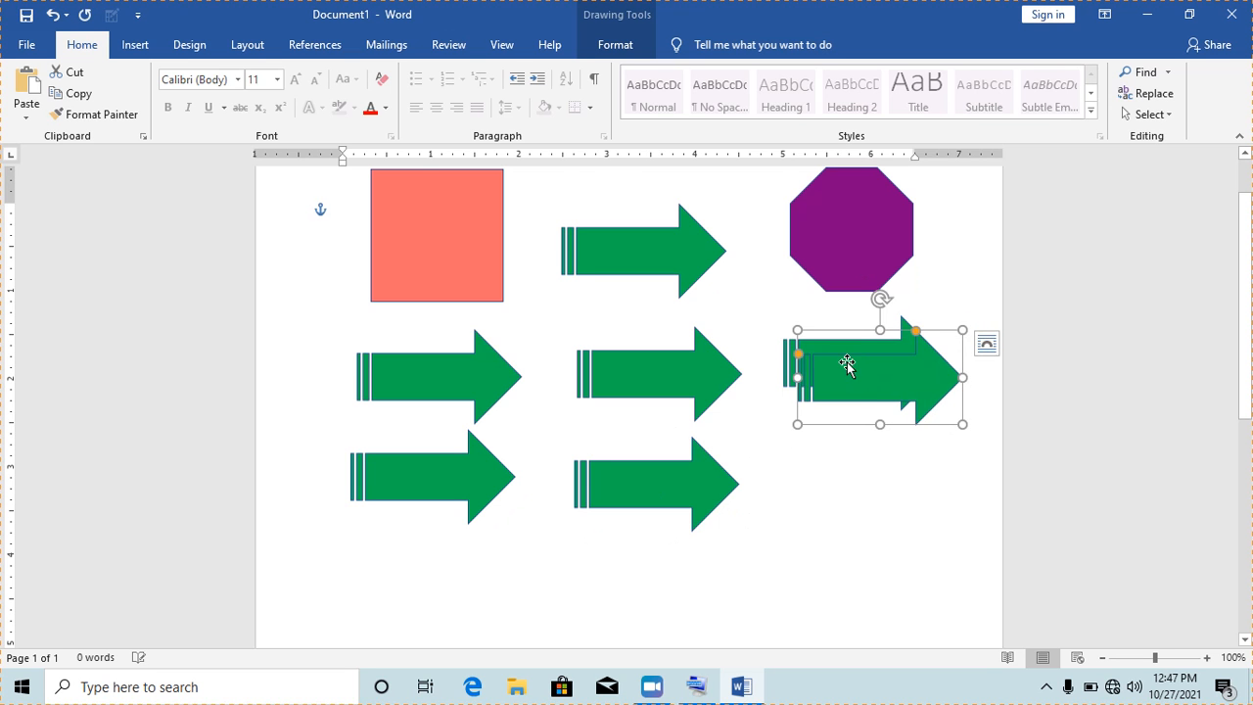
drag(869, 377, 867, 493)
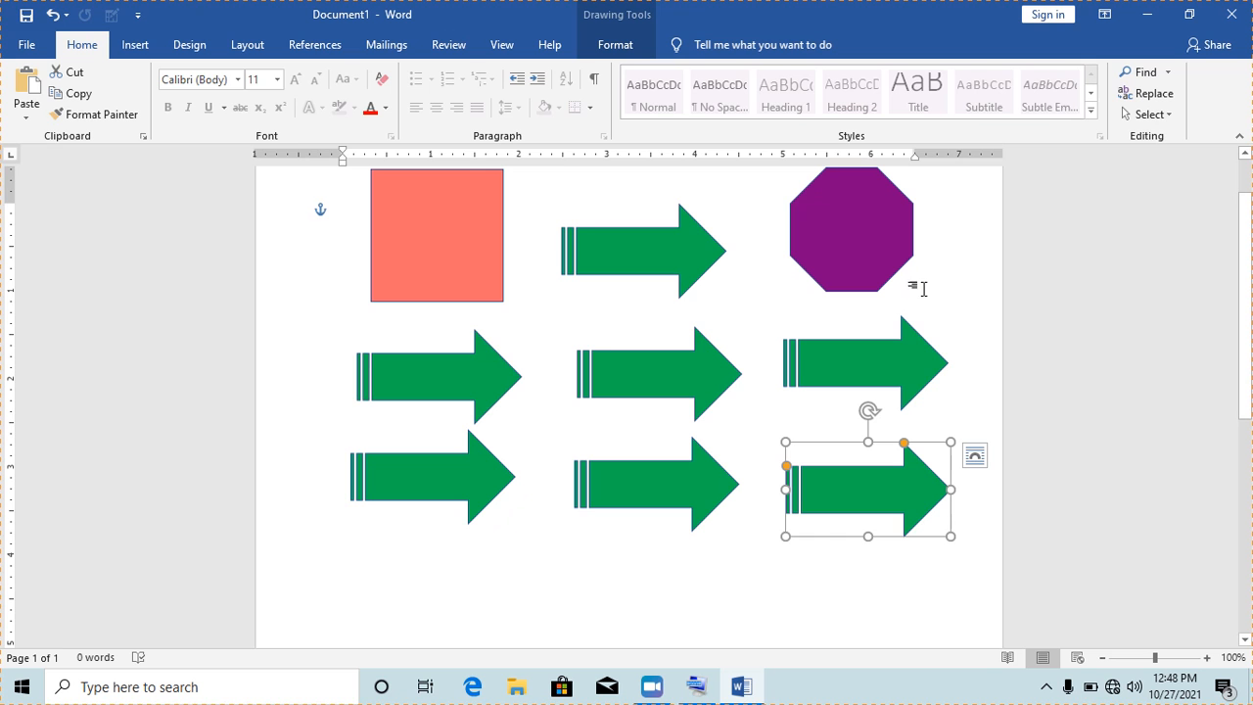
click(455, 376)
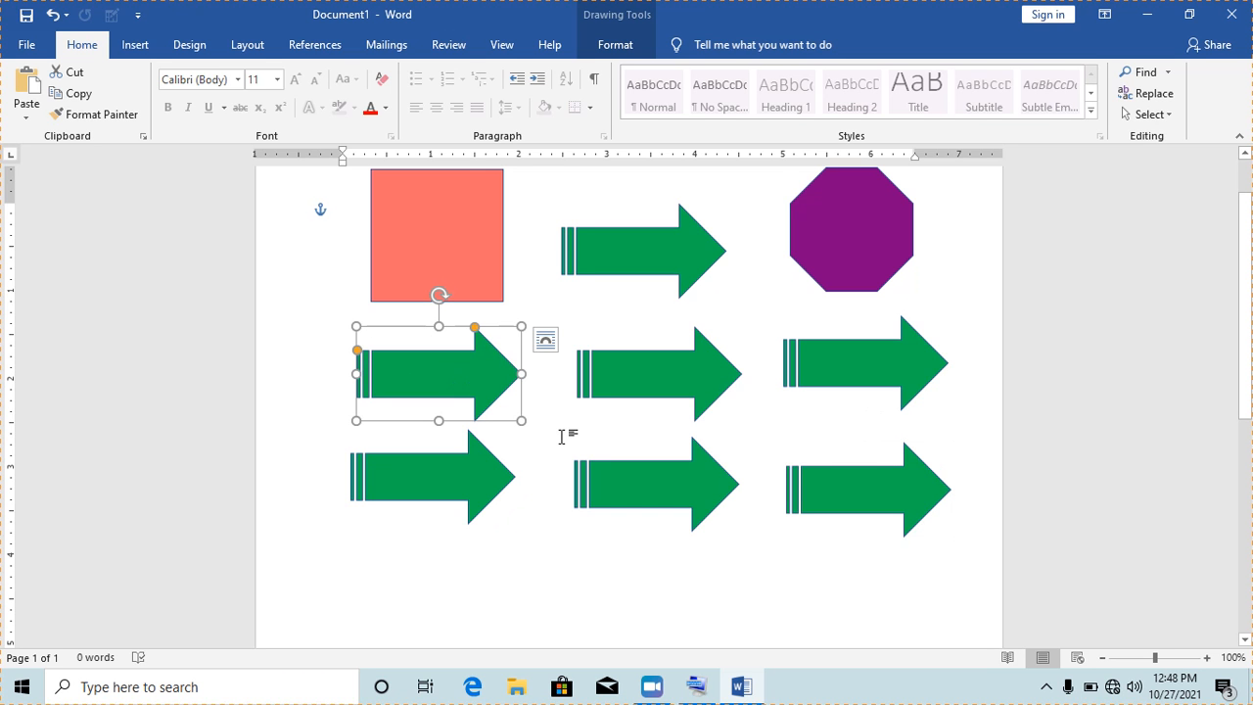
click(792, 600)
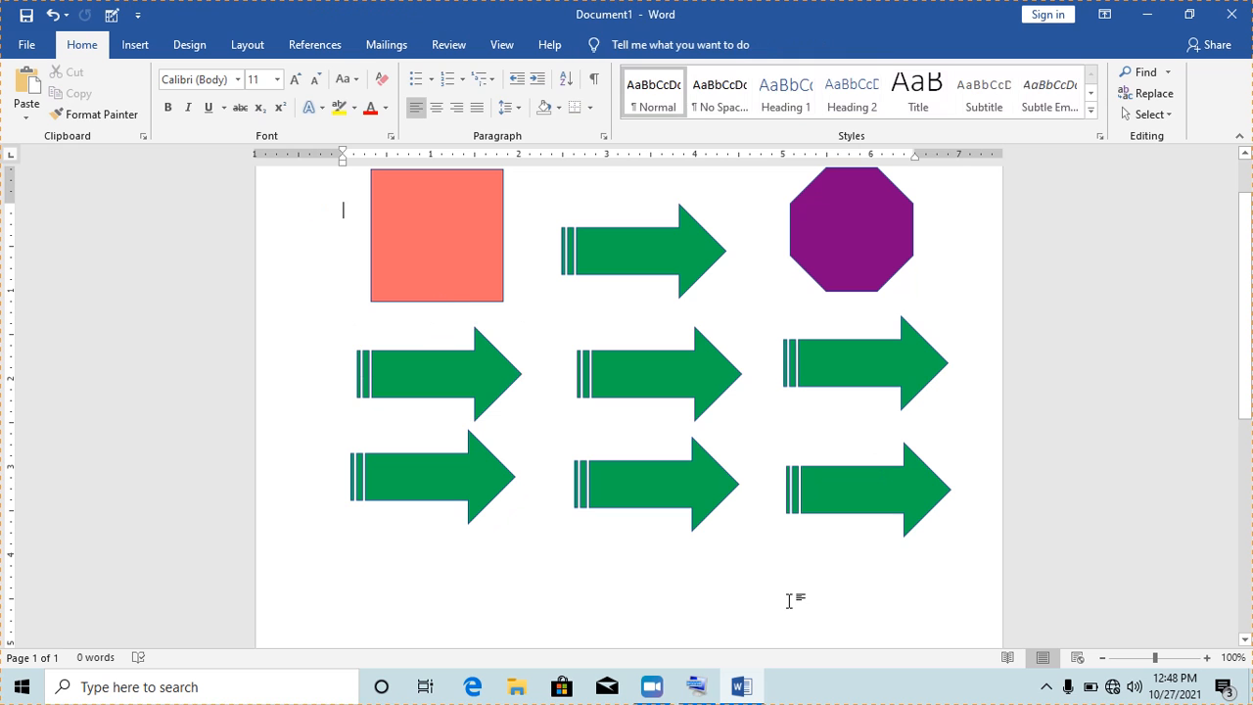
- Select the six arrow copies in the two lower rows and group them into one object
click(479, 377)
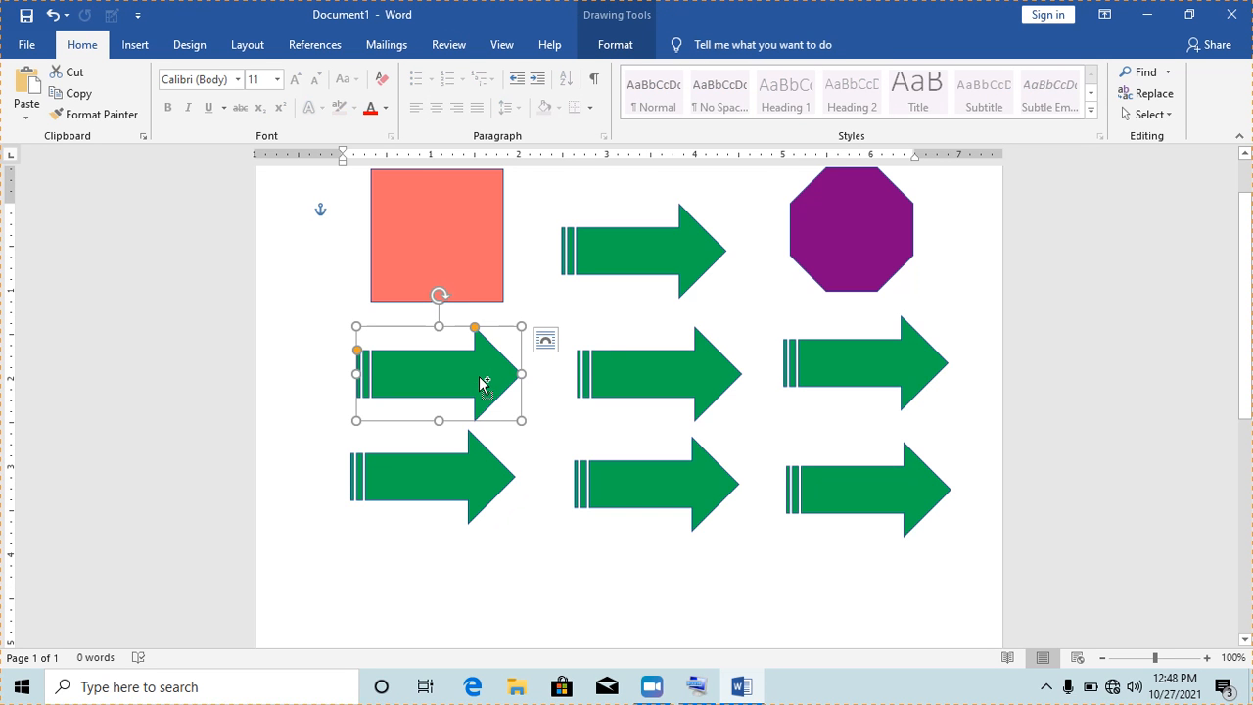
shift+click(478, 455)
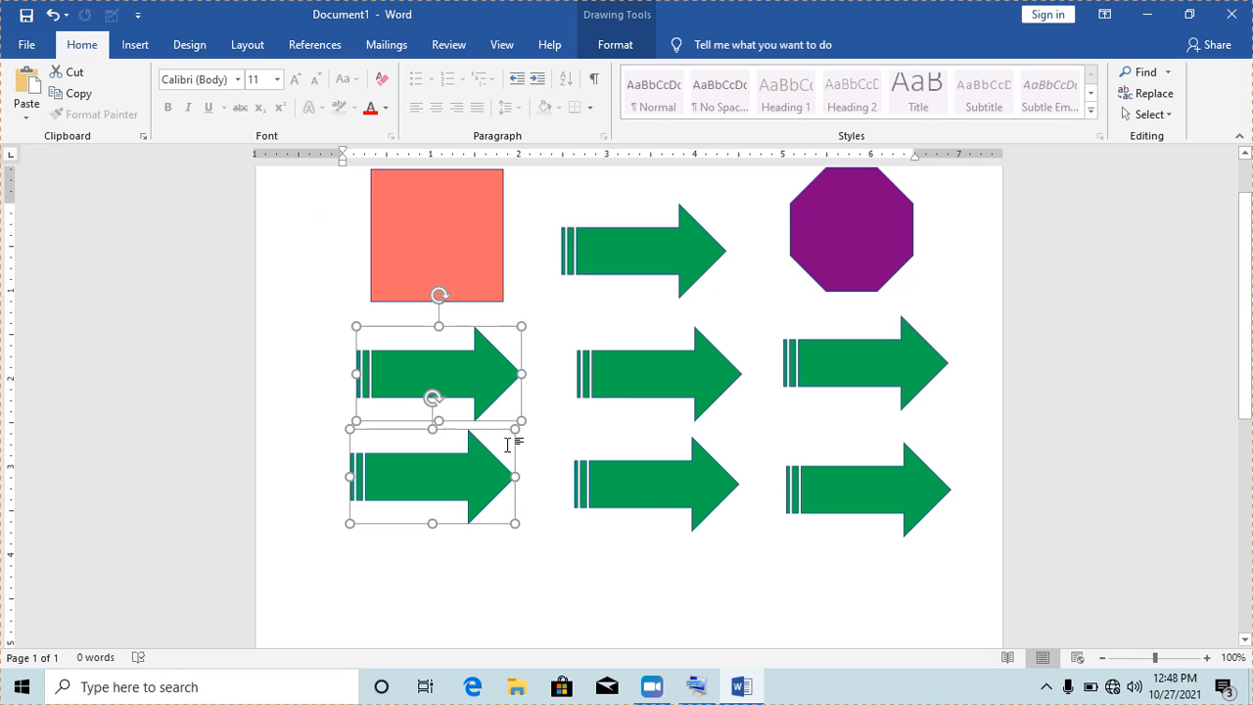
shift+click(640, 386)
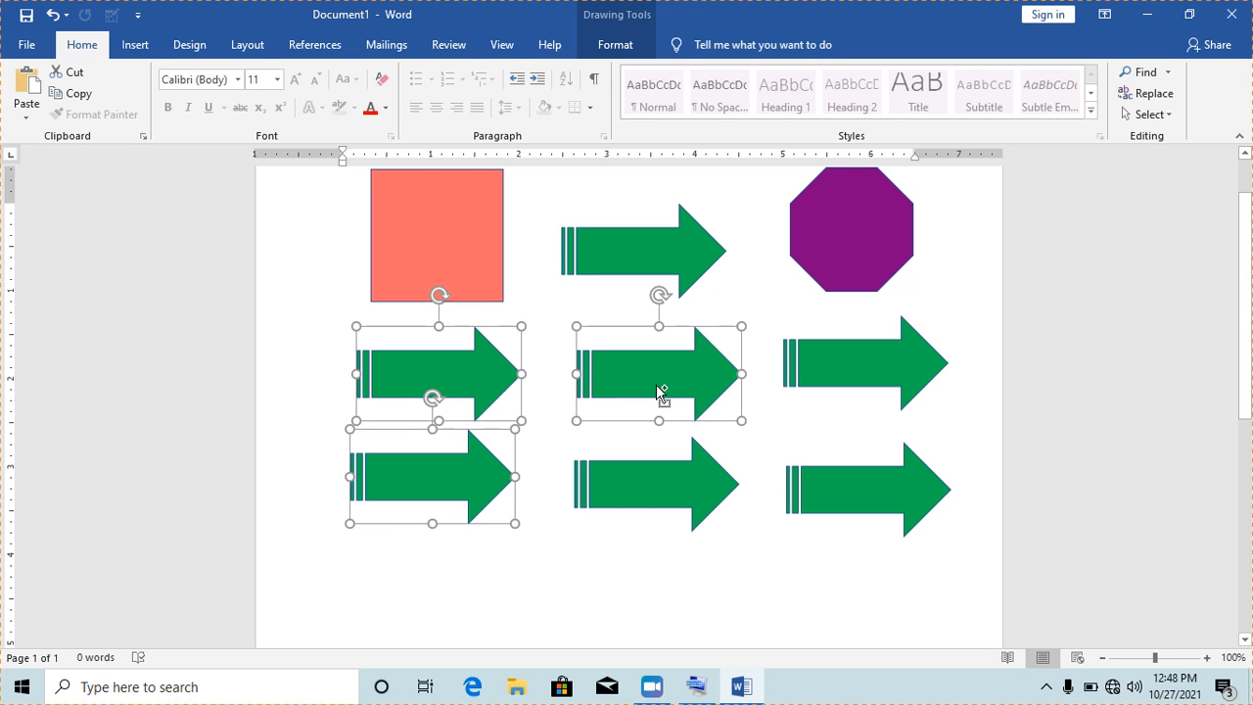
shift+click(696, 475)
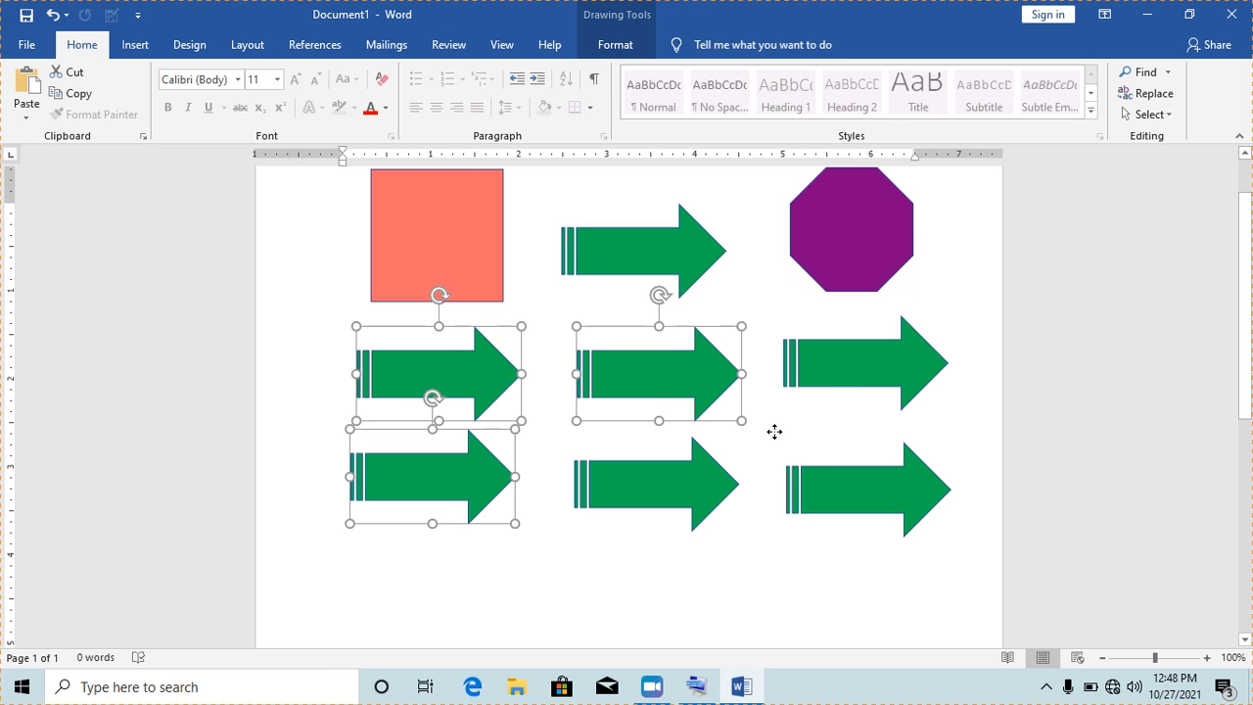
shift+click(876, 366)
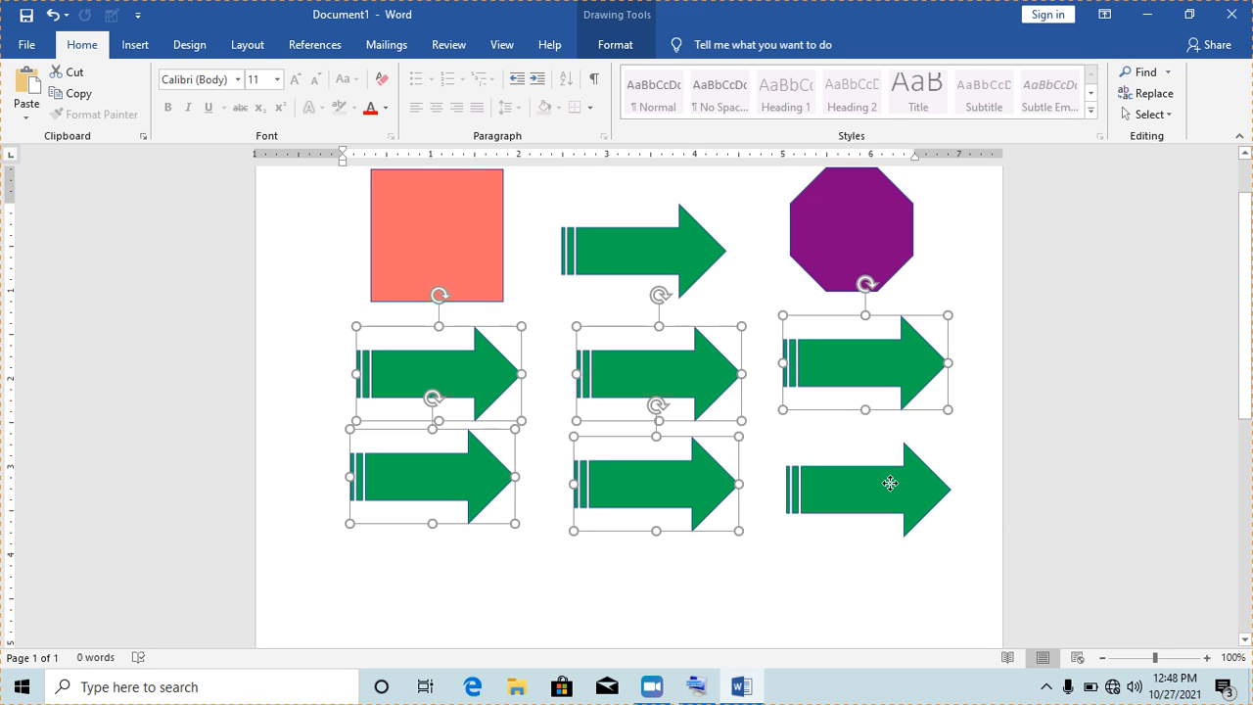
ctrl+click(889, 482)
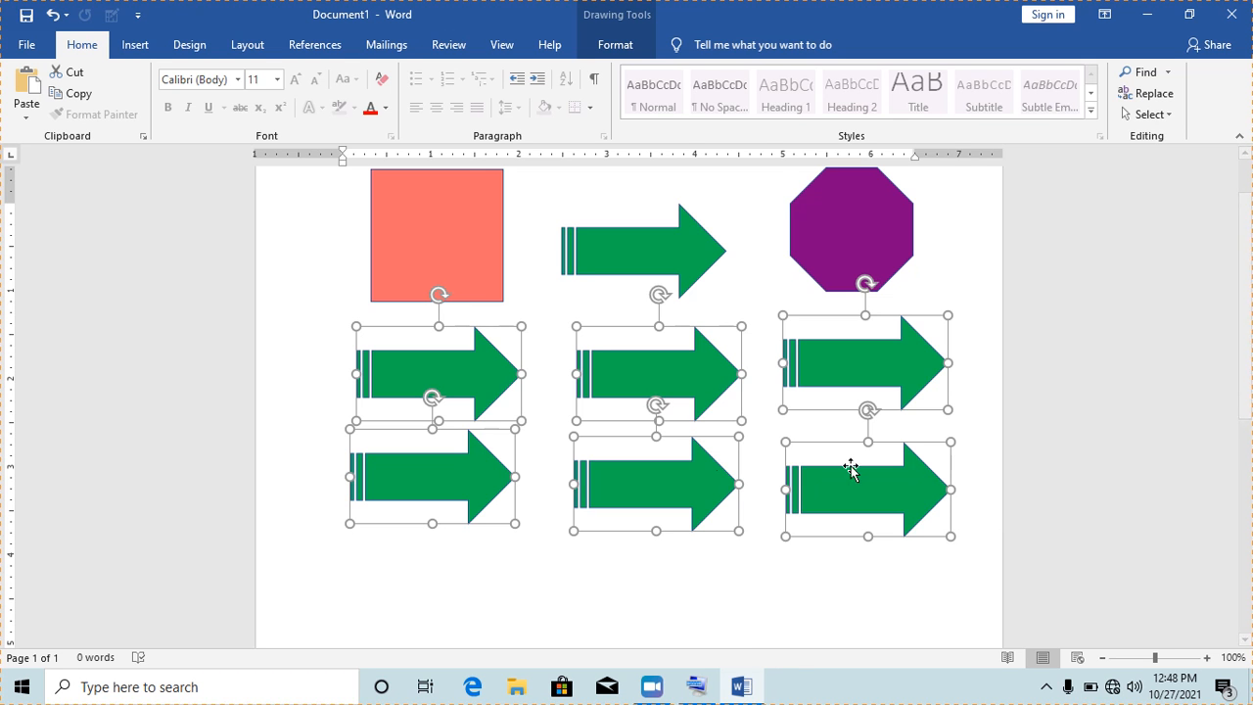
right_click(678, 377)
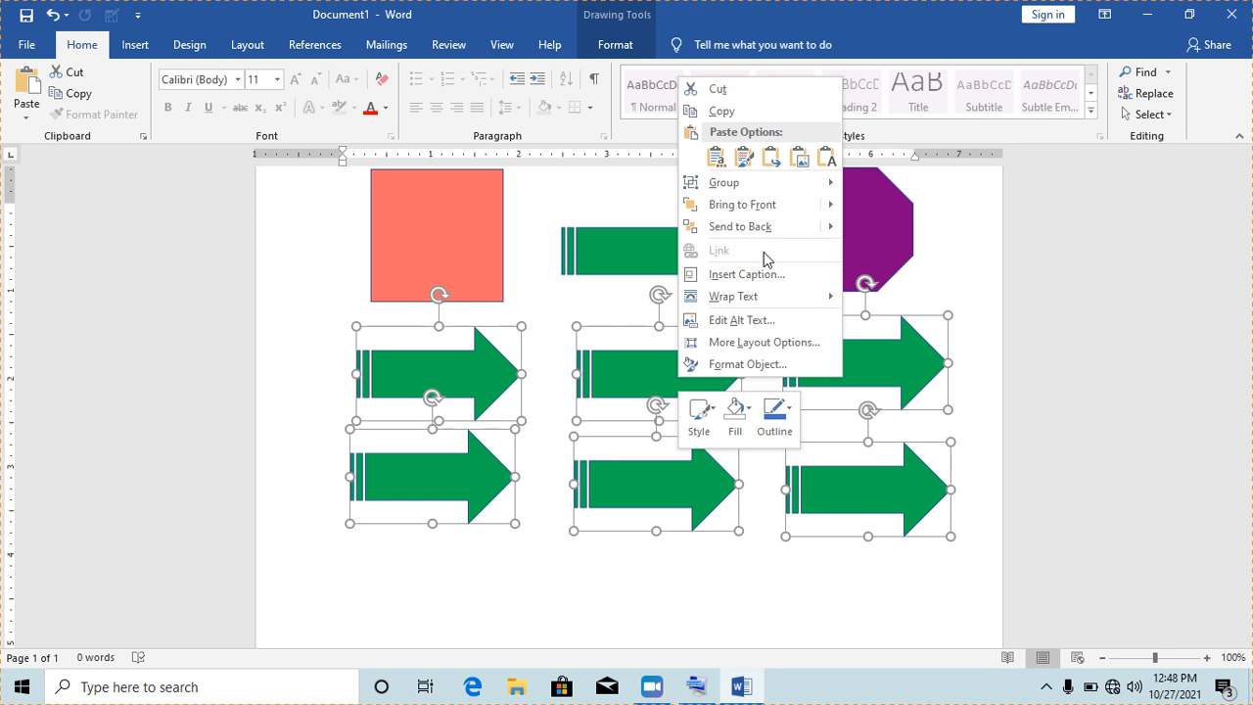
mouse_move(741, 192)
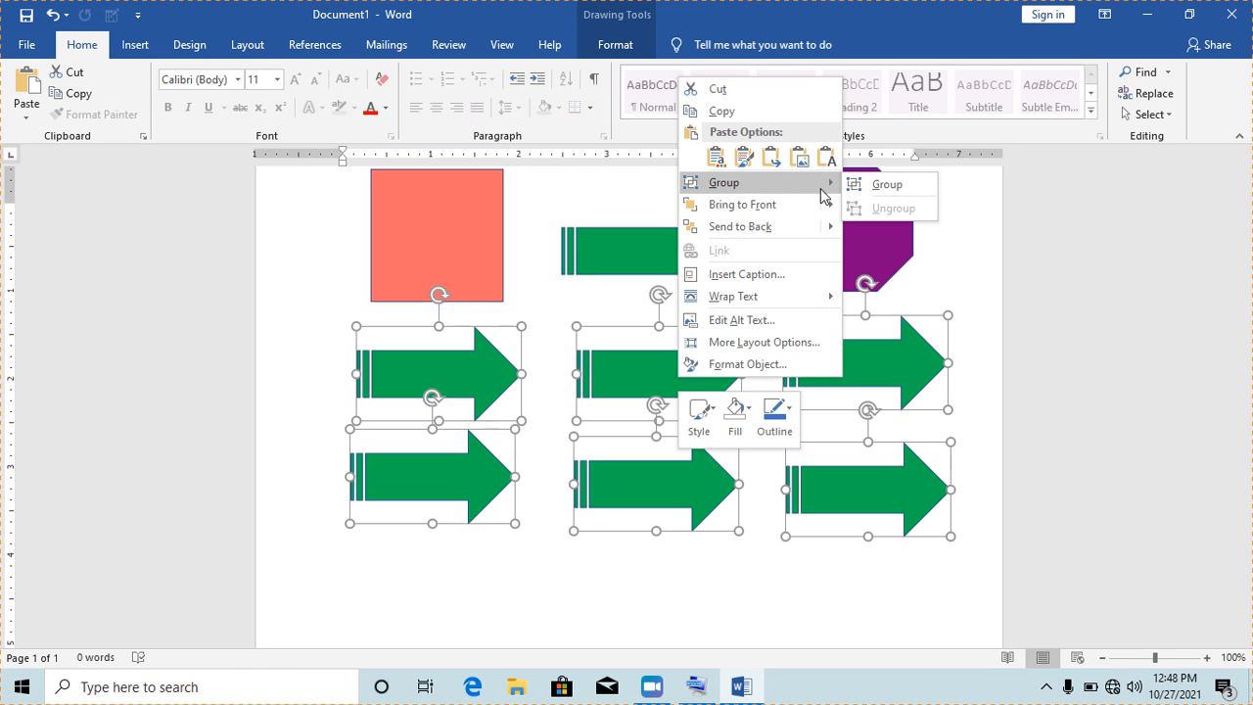
click(881, 191)
click(967, 240)
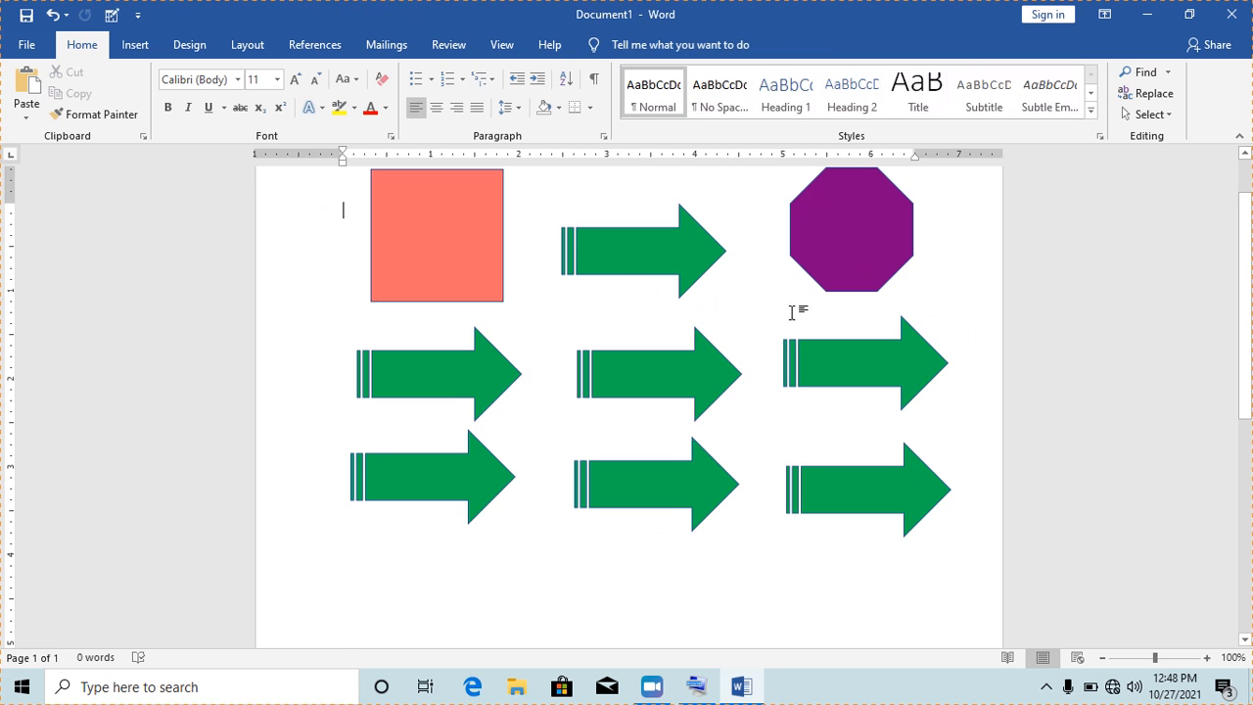
- Move the arrow group slightly down the page, then ungroup it into separate arrows
mouse_move(713, 366)
mouse_down()
mouse_move(694, 329)
mouse_move(707, 458)
mouse_move(705, 401)
mouse_up()
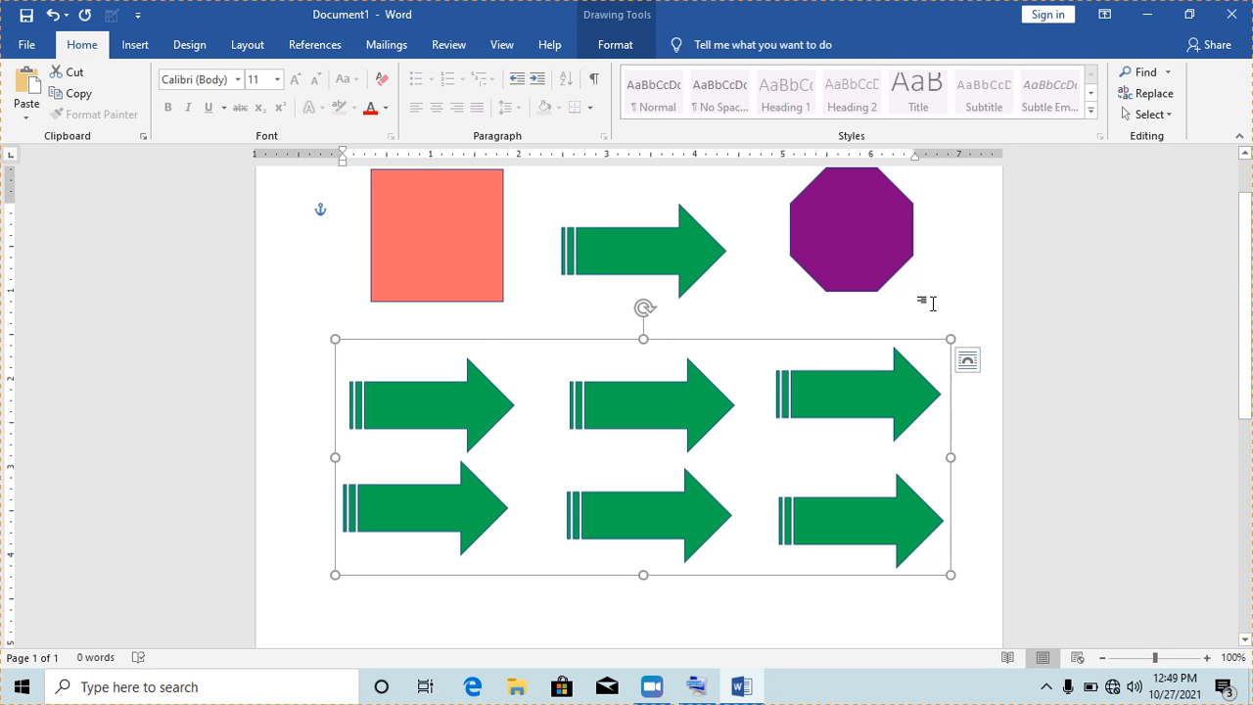
right_click(678, 411)
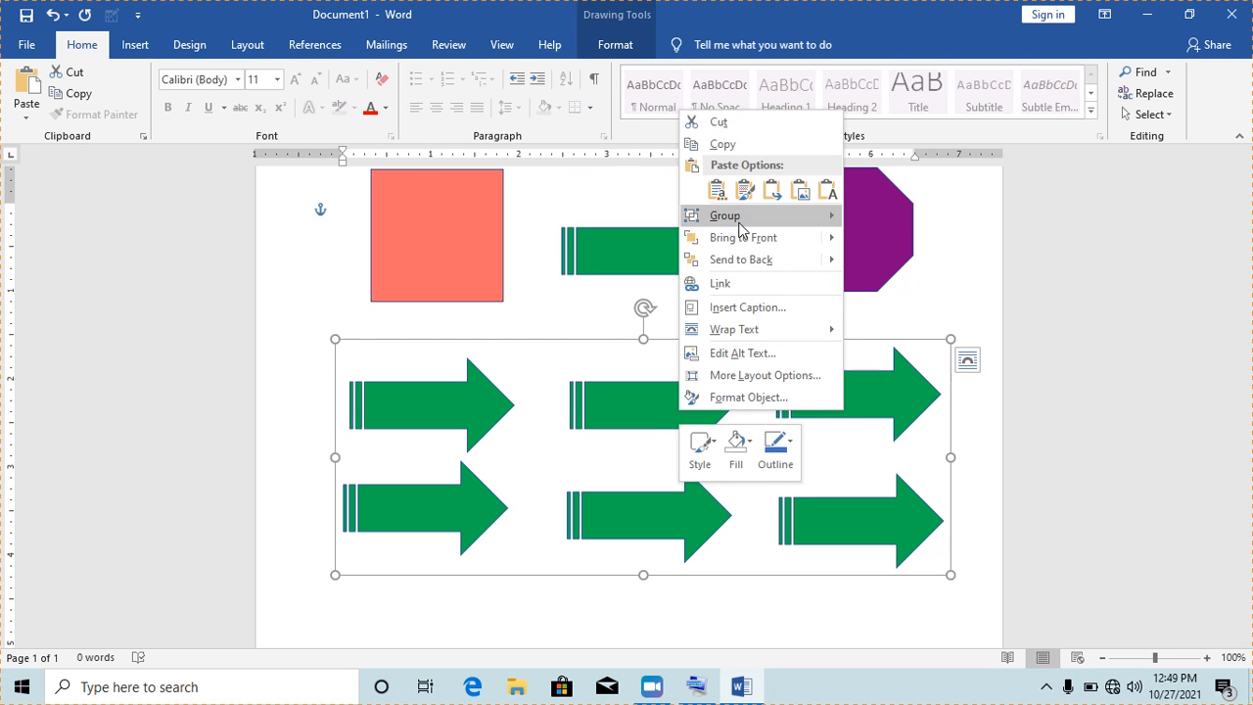
mouse_move(736, 225)
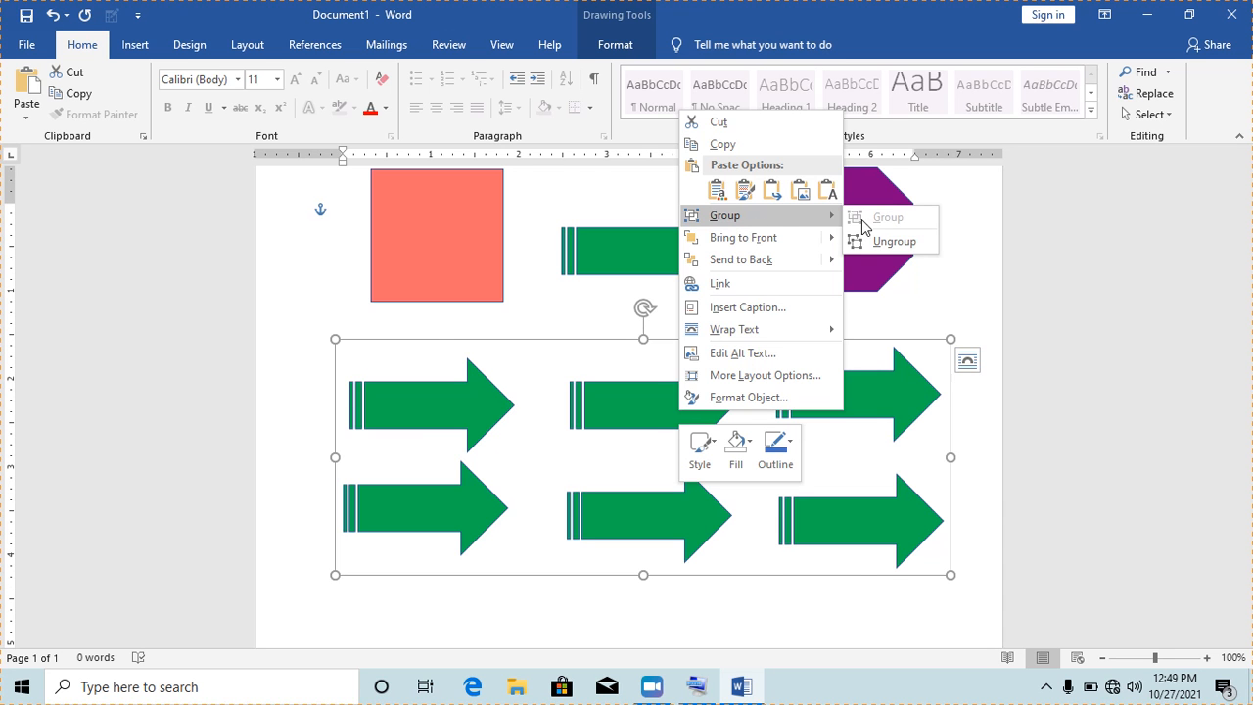
click(874, 245)
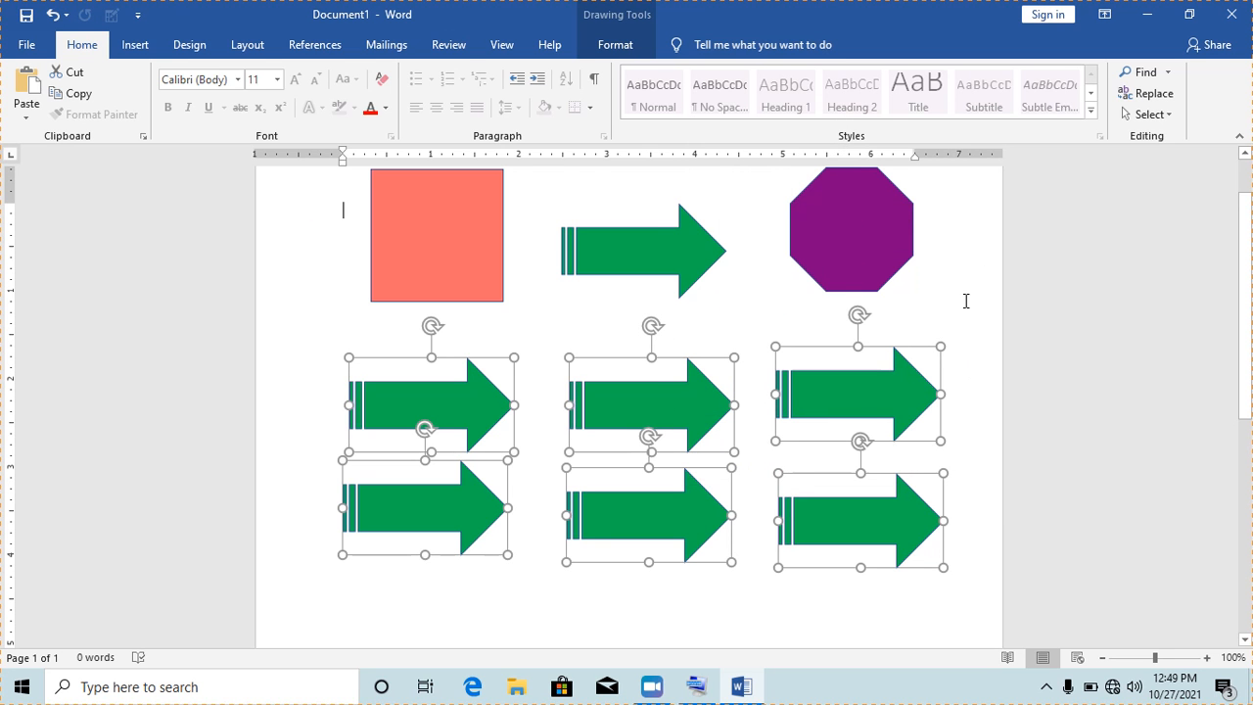
click(780, 322)
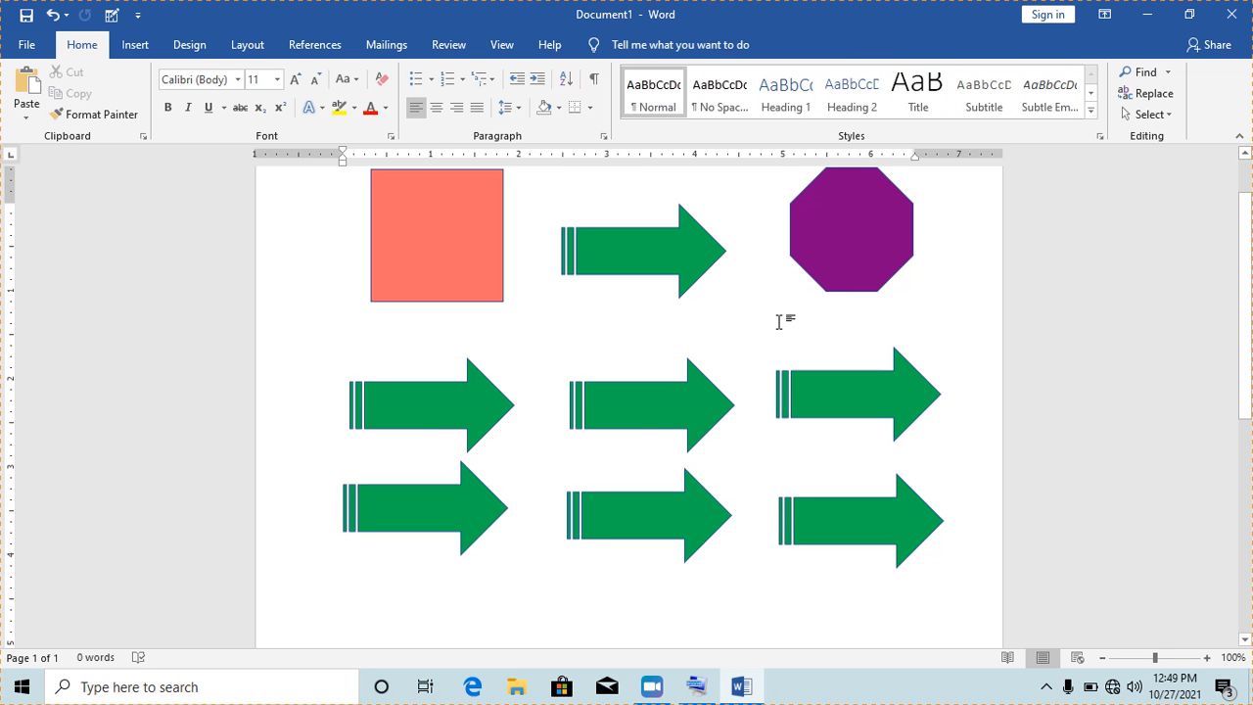
- Move the two arrows below the octagon individually up and back down, lining them up with their rows
drag(812, 391, 804, 353)
drag(819, 517, 822, 479)
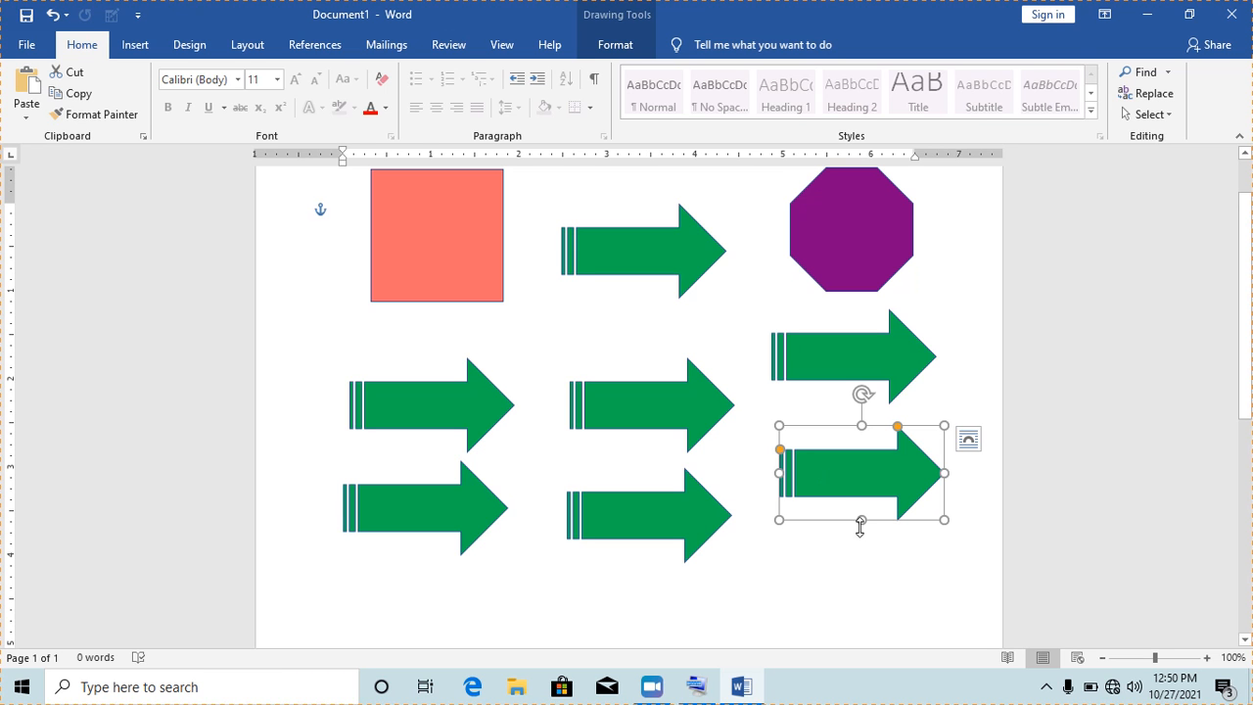
drag(858, 486, 858, 538)
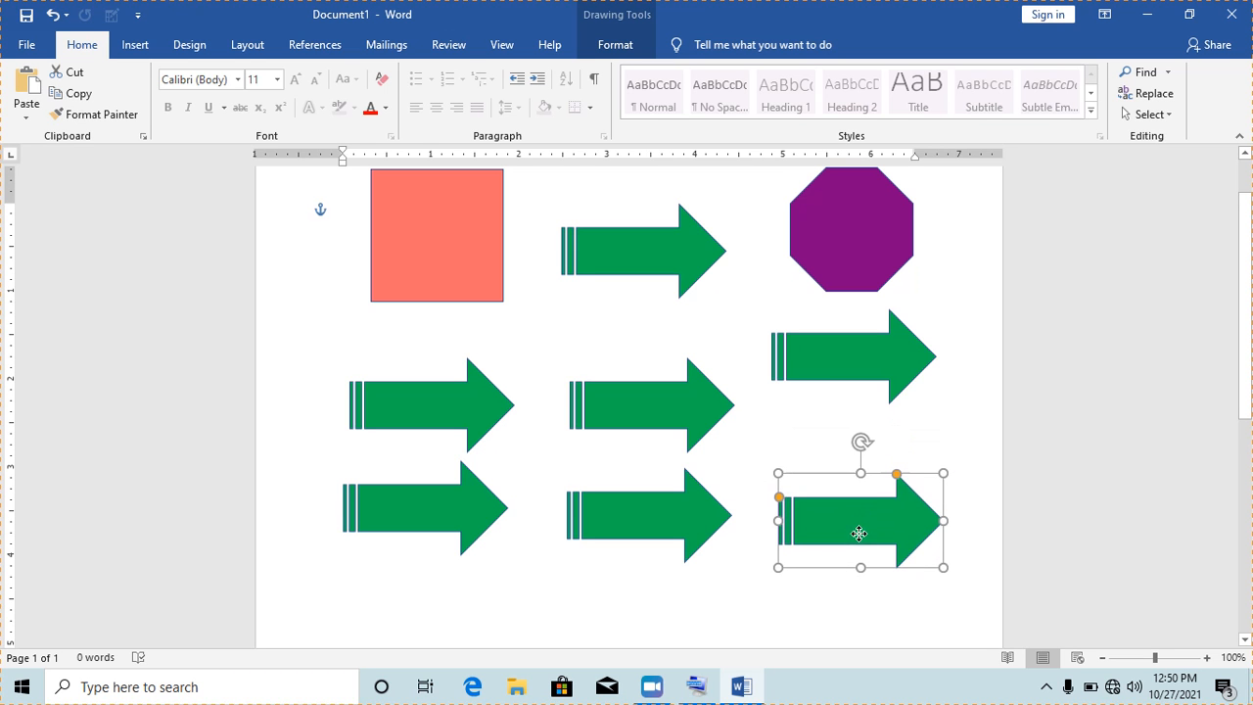
drag(851, 396, 856, 449)
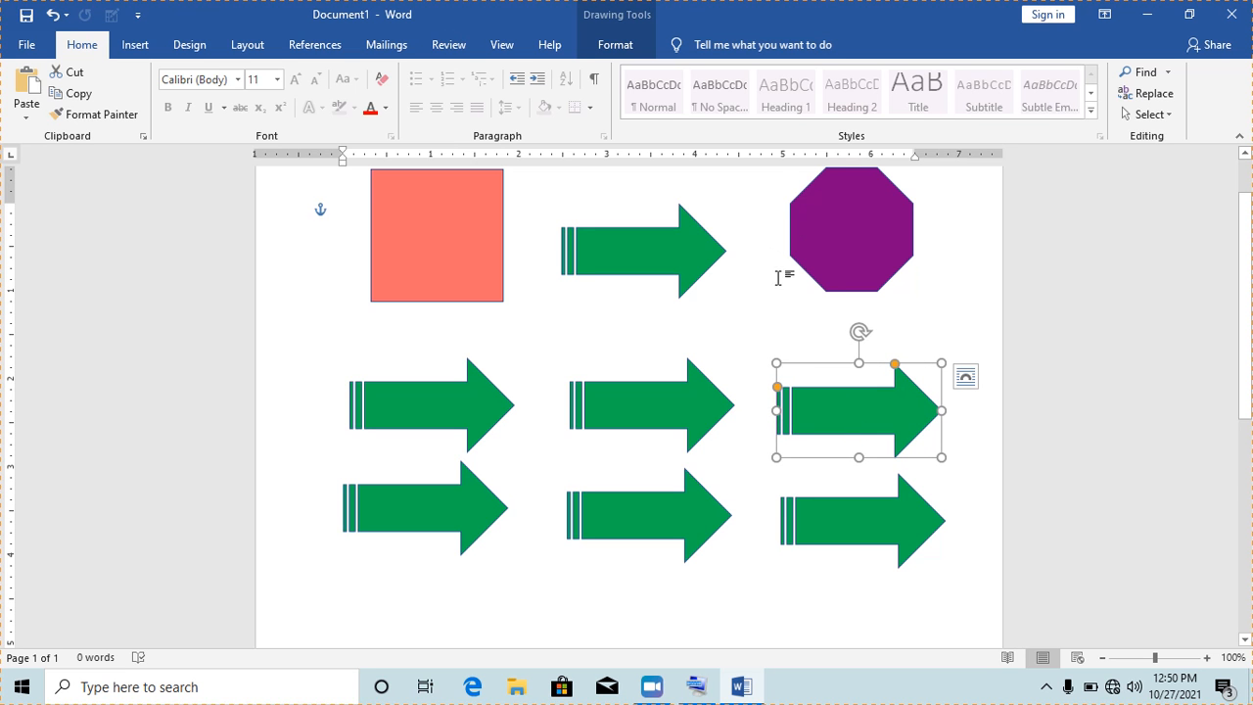
click(729, 311)
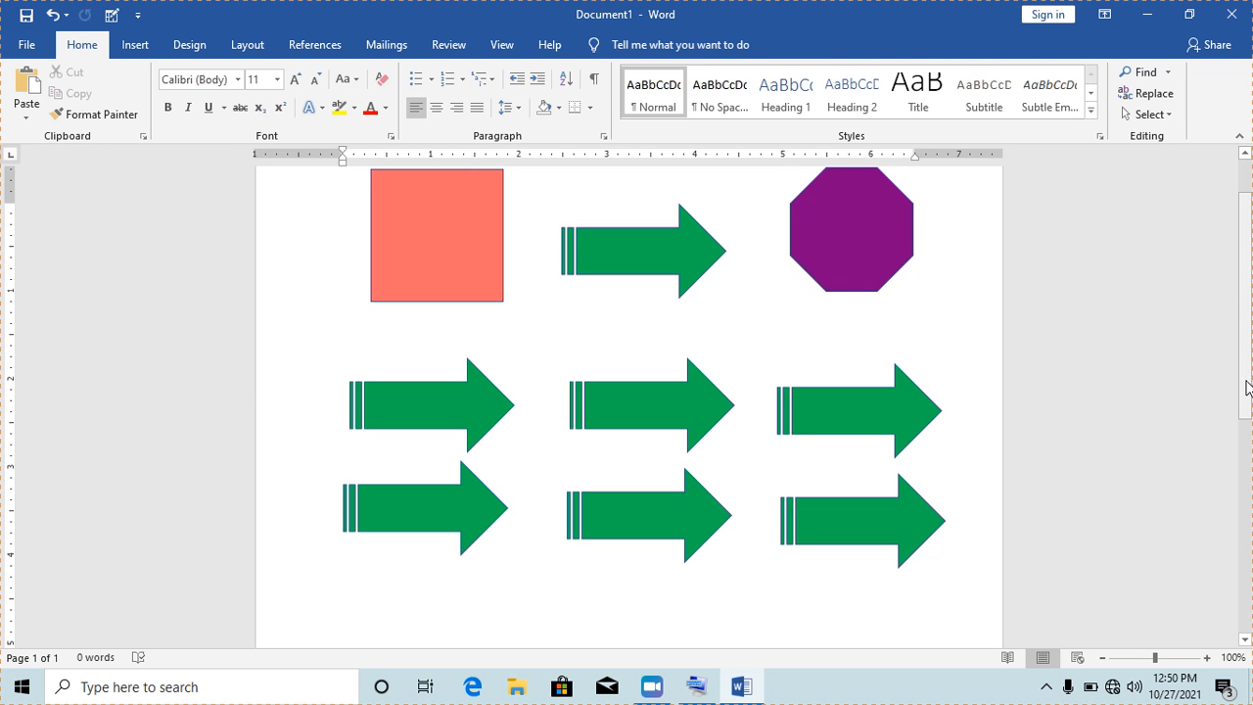
drag(1248, 383, 1251, 328)
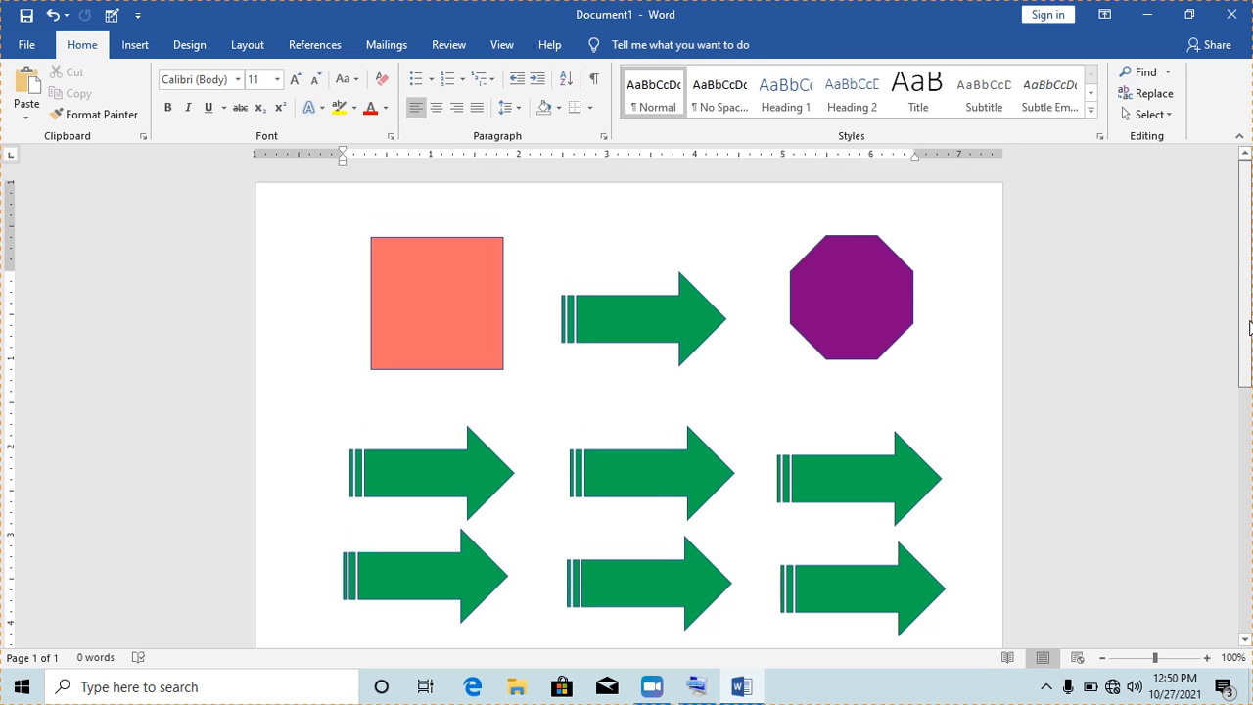
click(415, 310)
click(609, 340)
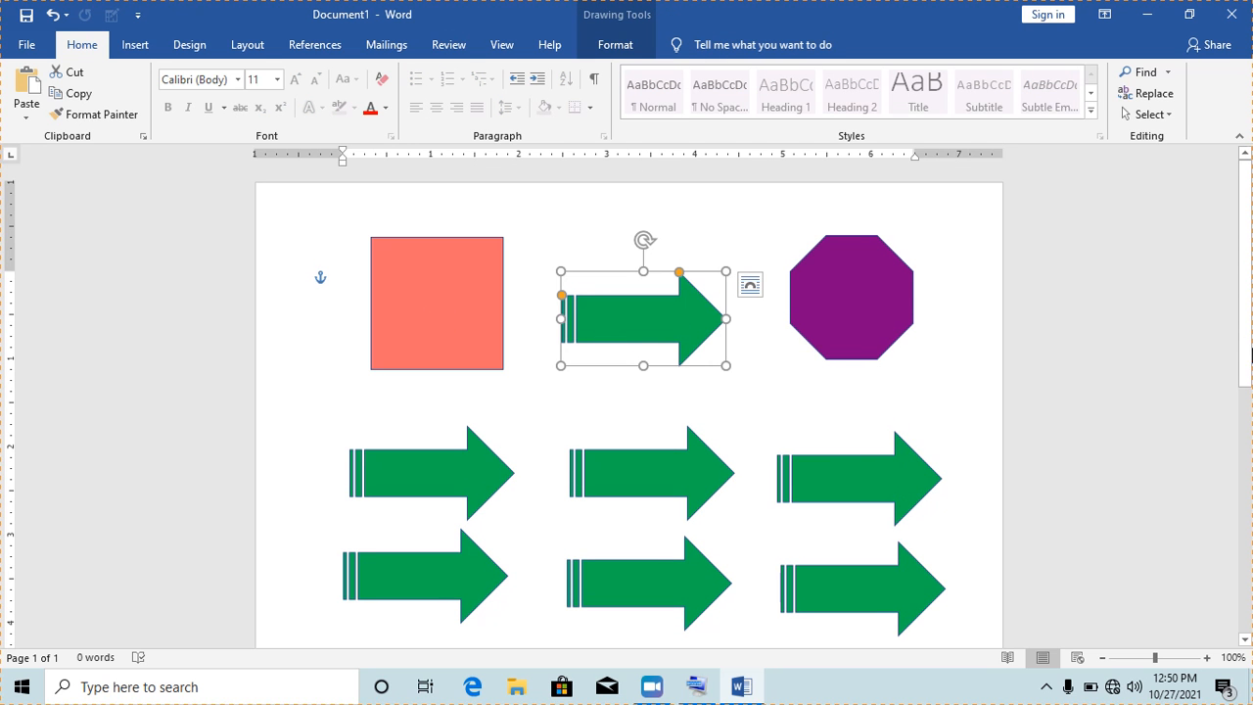
scroll(1248, 256, down, 2)
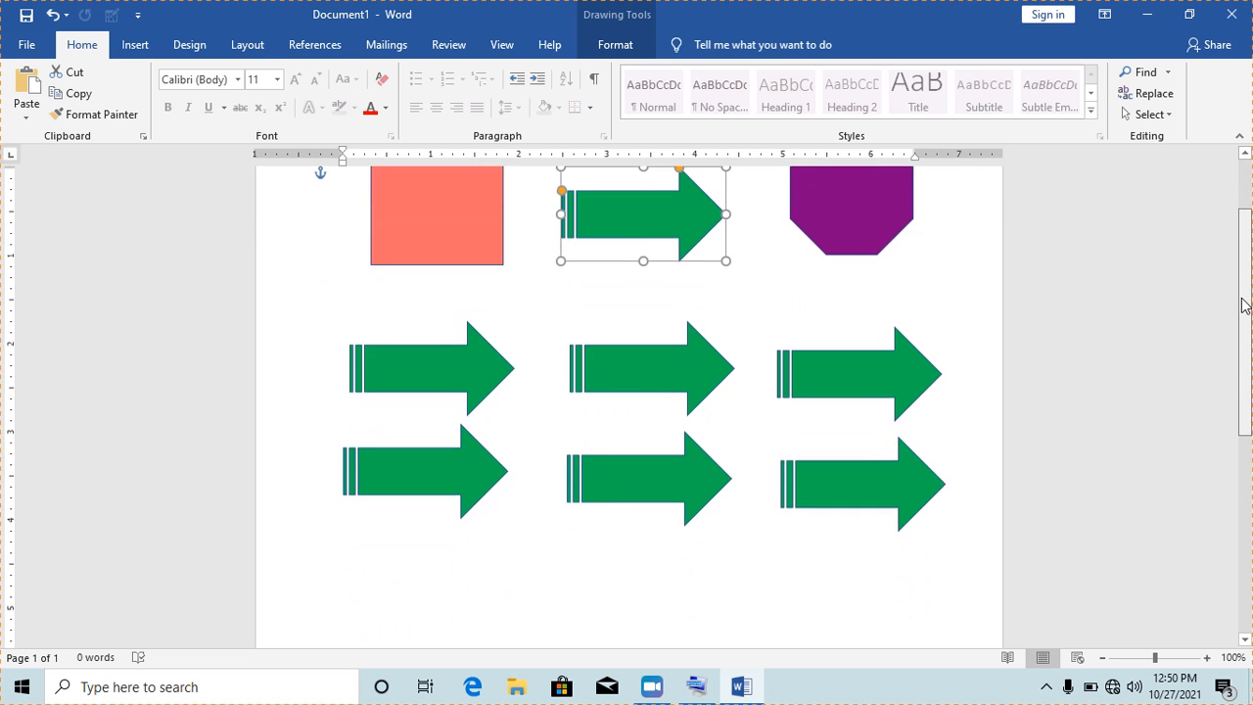
scroll(1248, 256, up, 2)
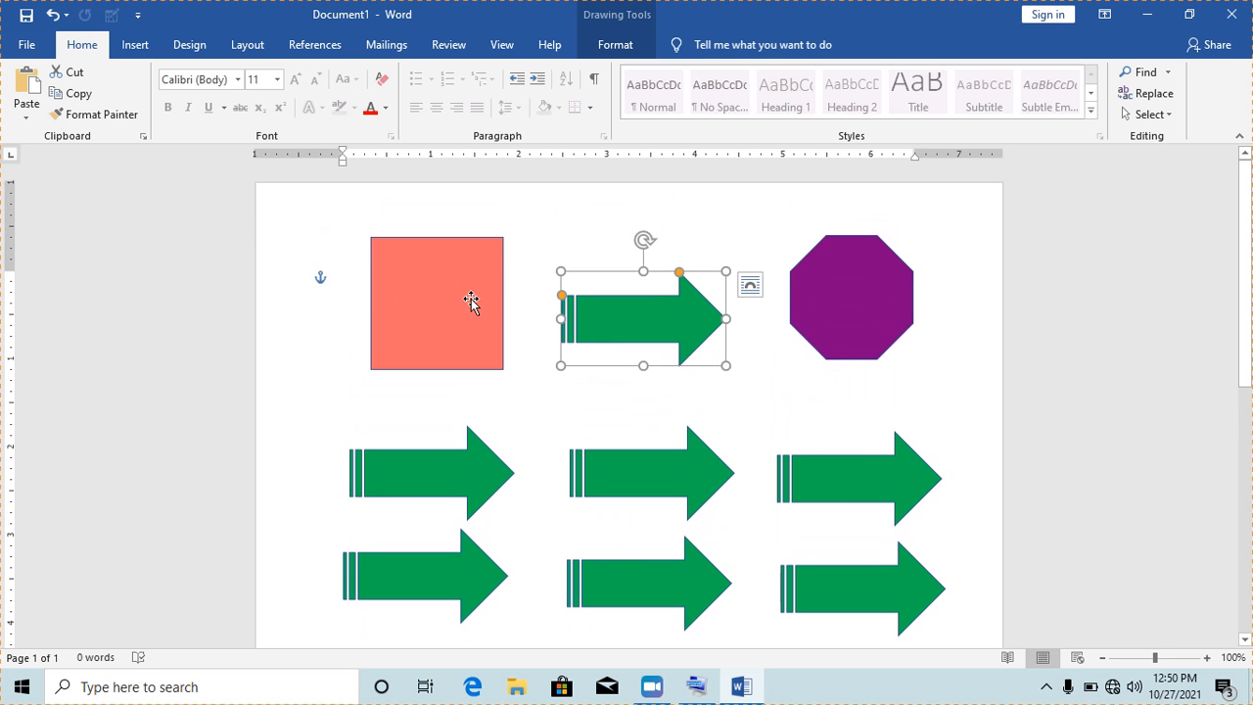
click(525, 300)
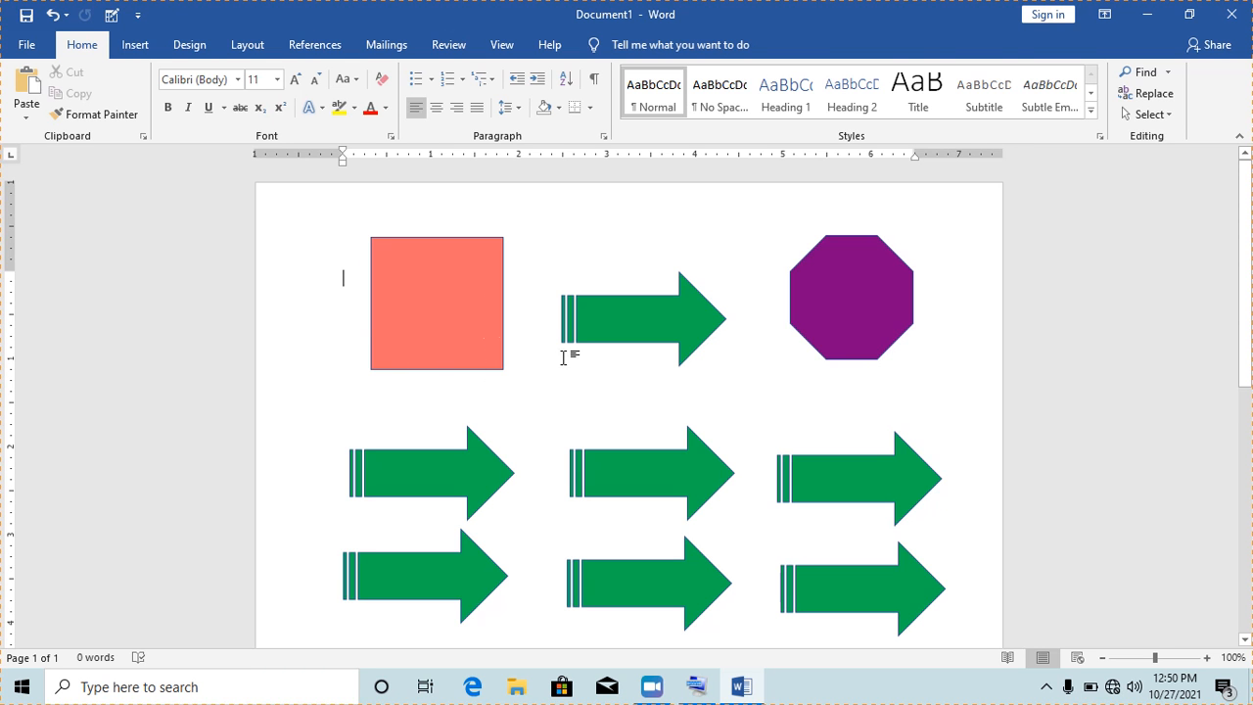
- Remove the coral square's outline by setting its line to No line in the Format Shape settings
right_click(466, 321)
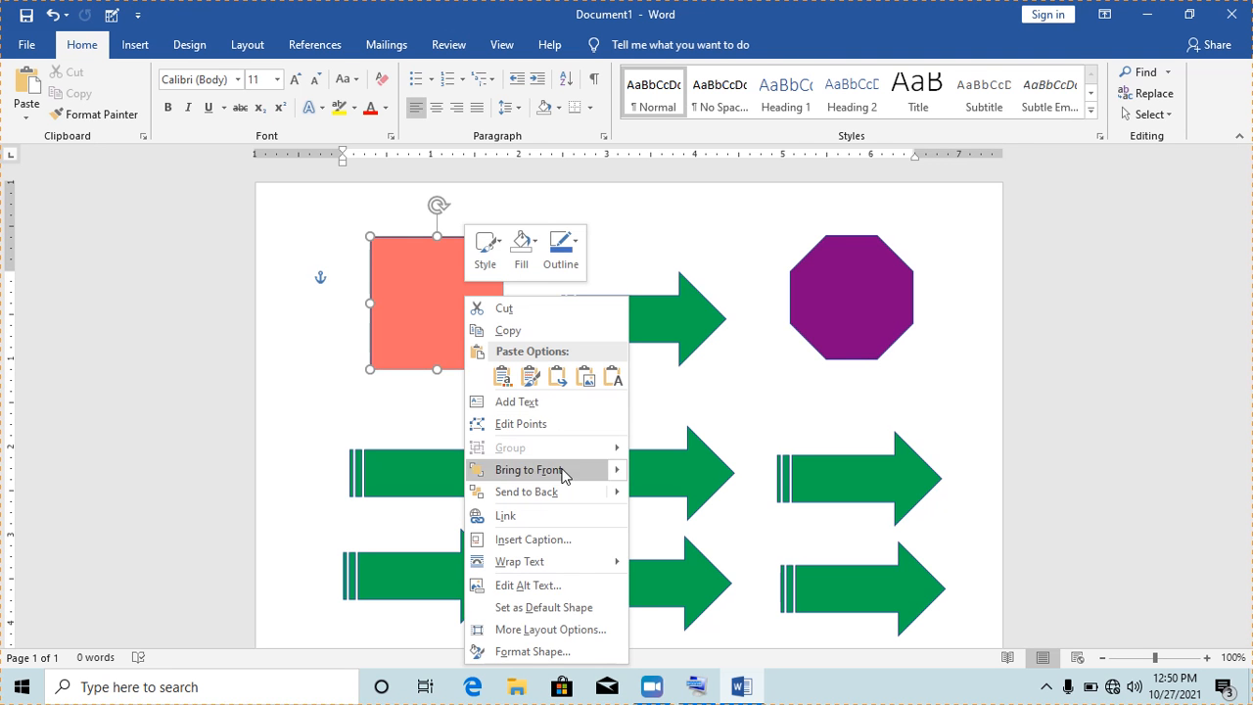
click(532, 651)
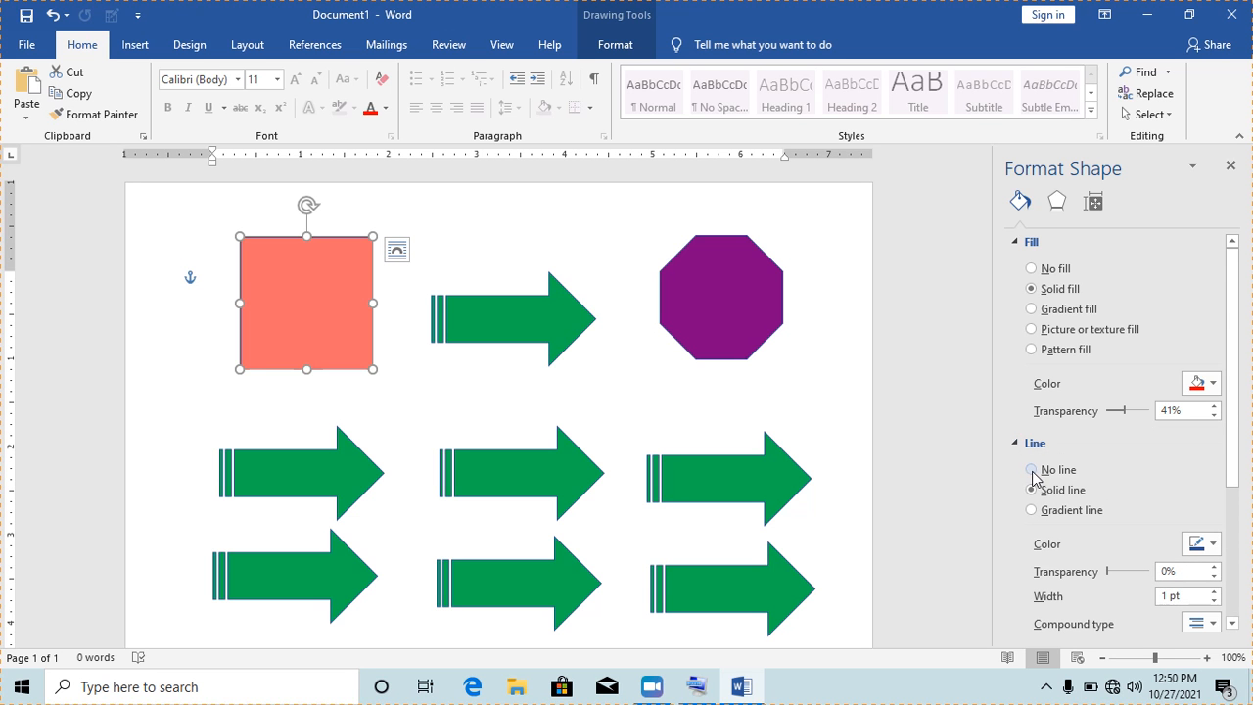
click(845, 398)
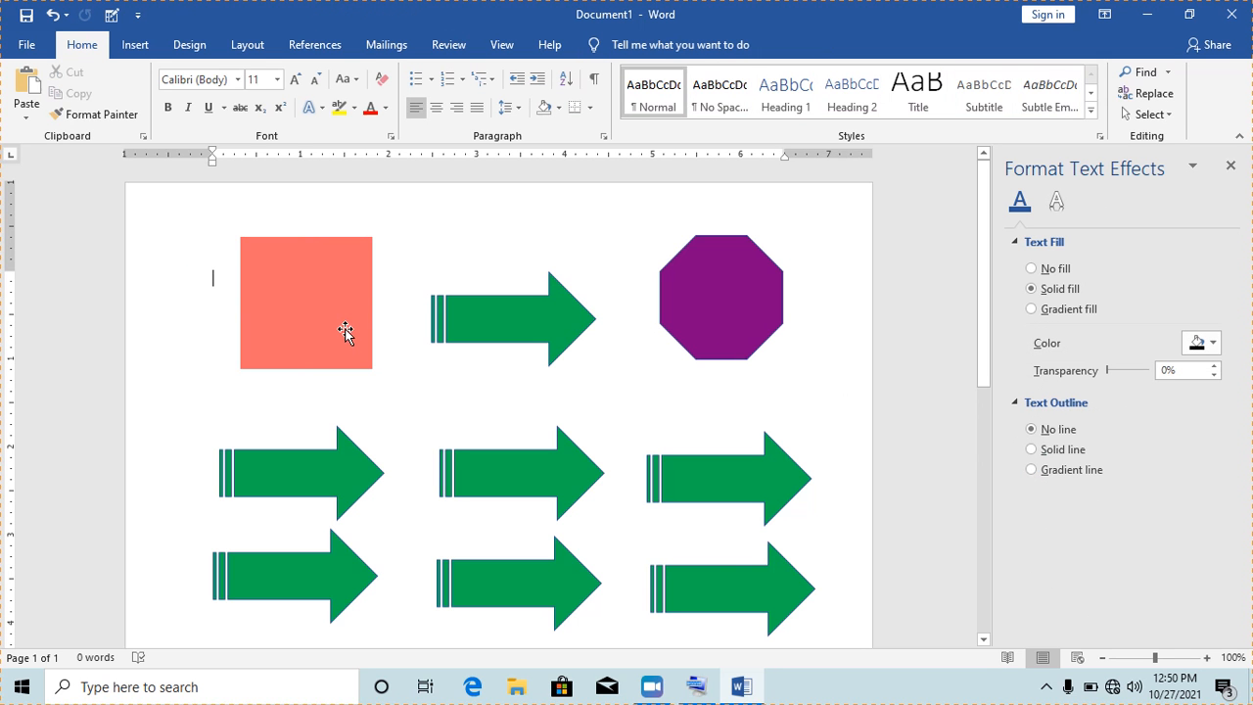
- Change the outline color of the green arrow between the square and the octagon to red in the Format Shape settings
click(1231, 165)
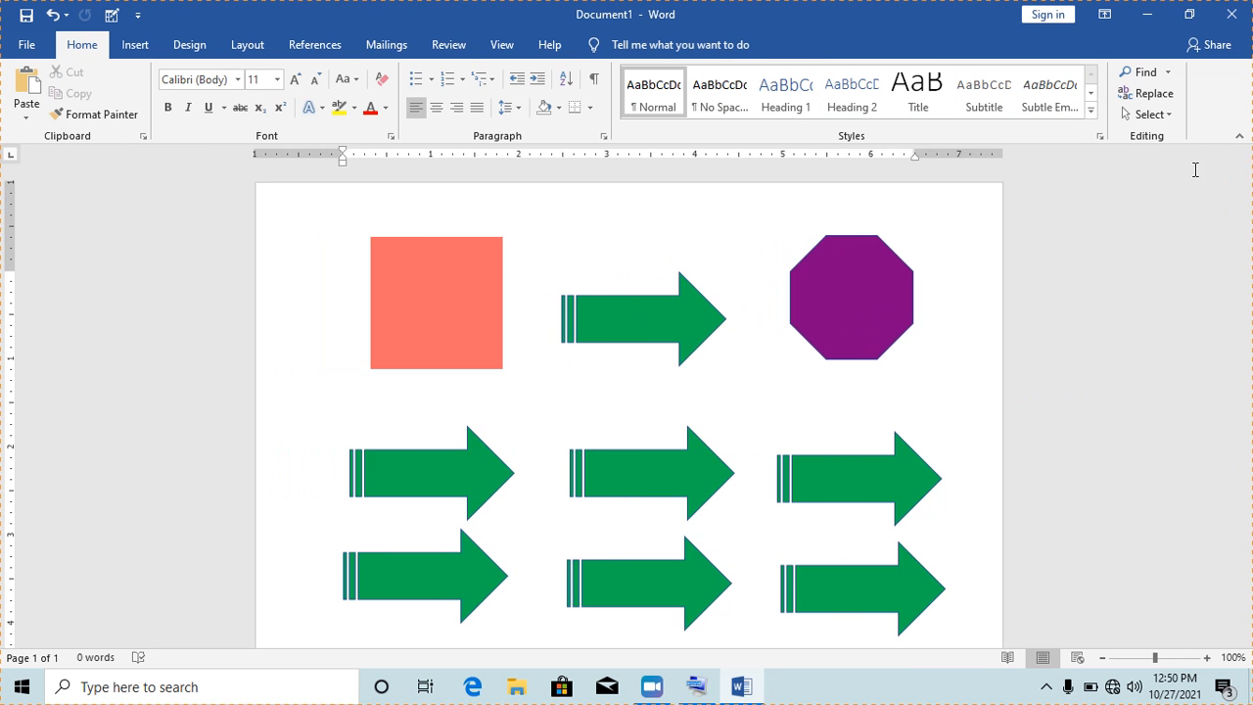
click(441, 313)
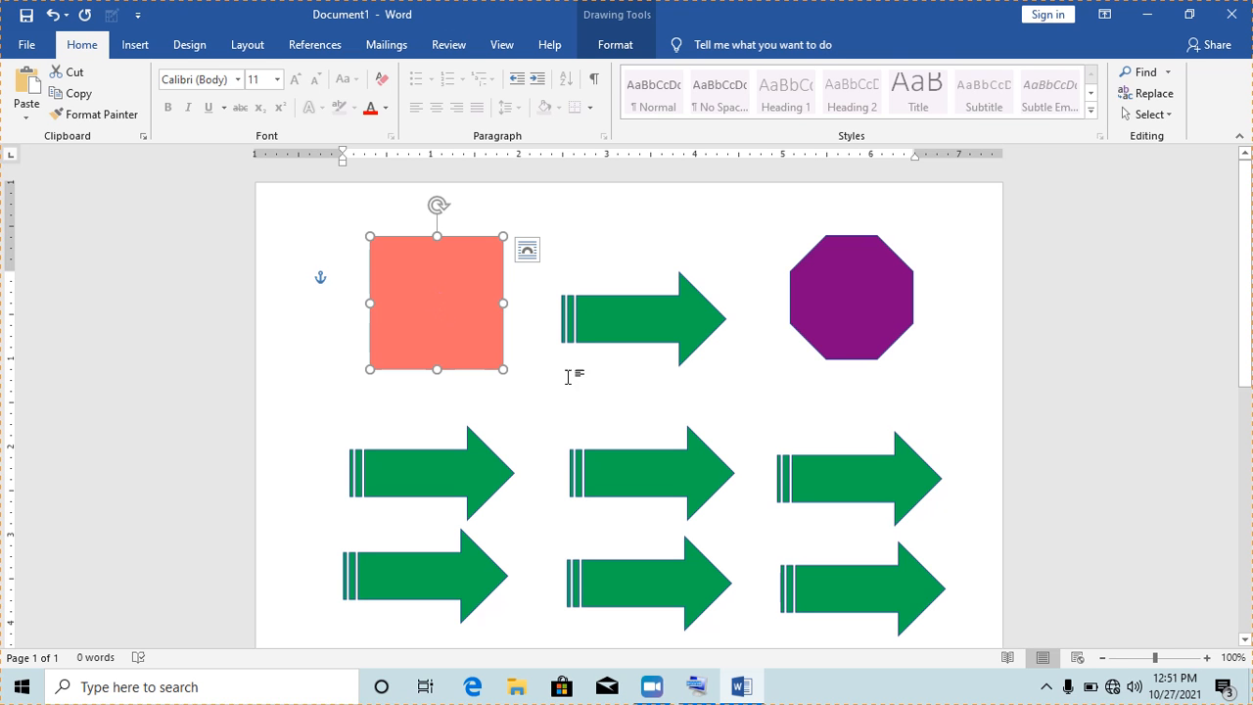
click(608, 335)
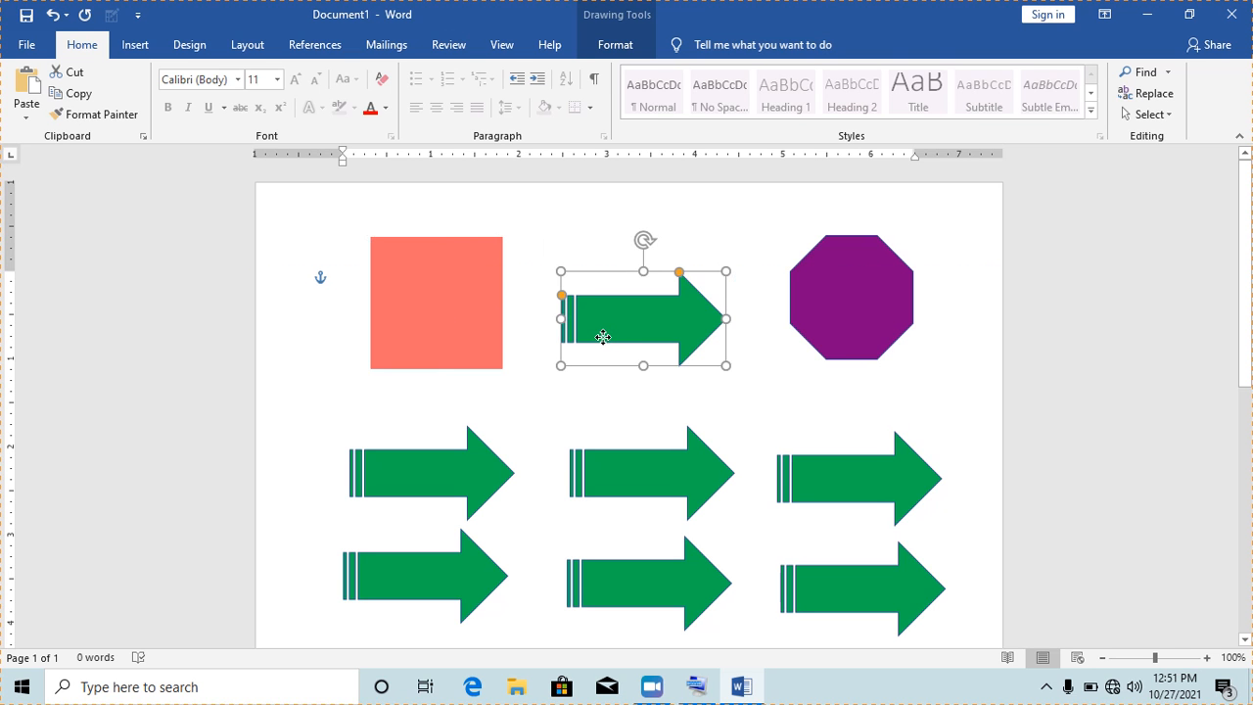
drag(607, 339, 604, 343)
right_click(604, 343)
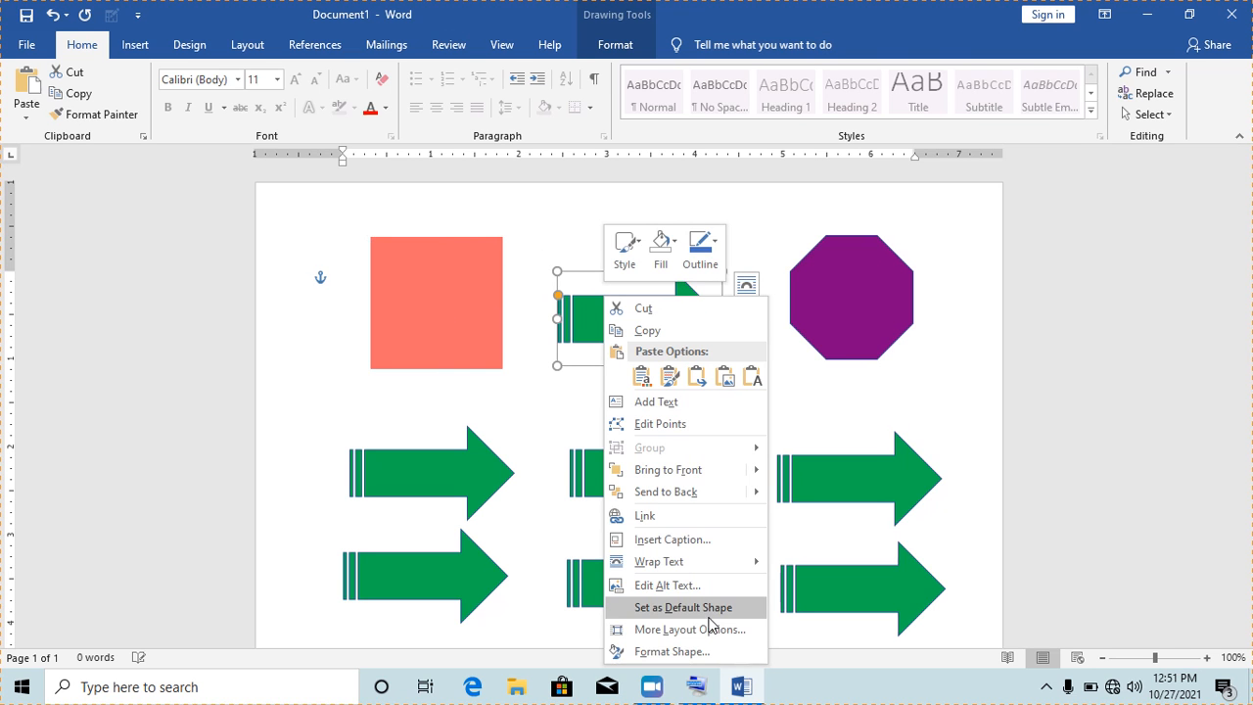
click(703, 652)
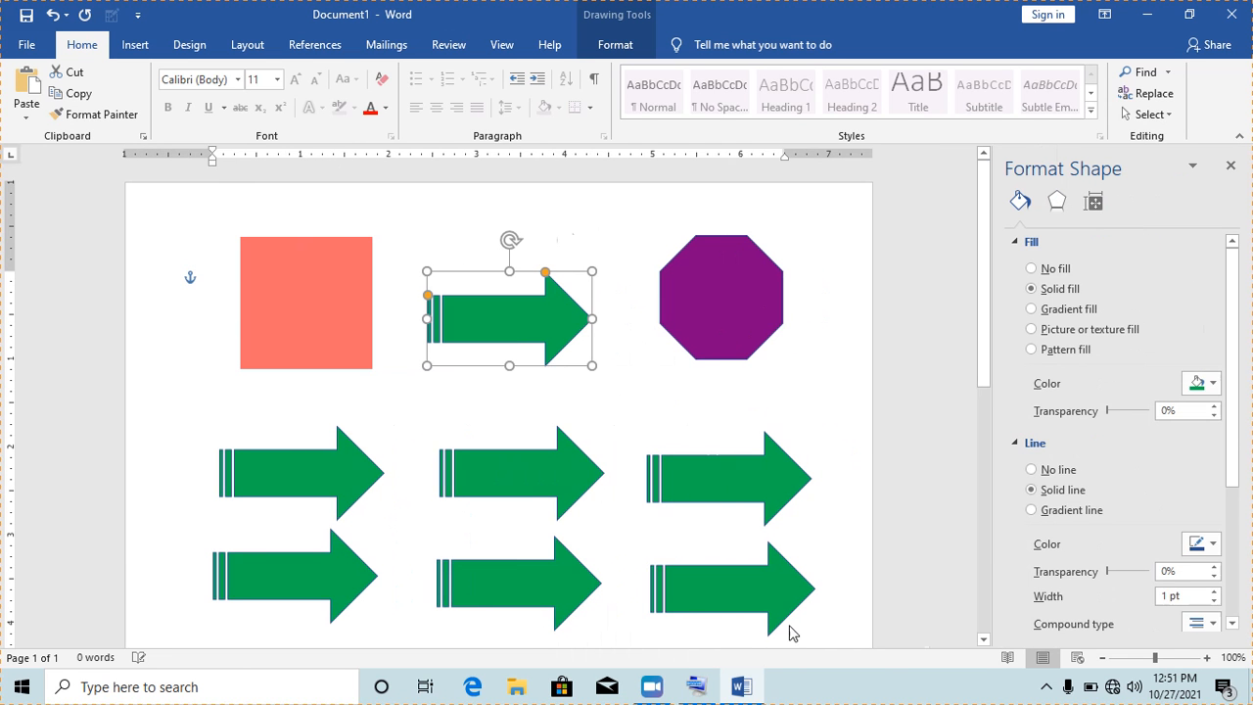
drag(1236, 399, 1236, 485)
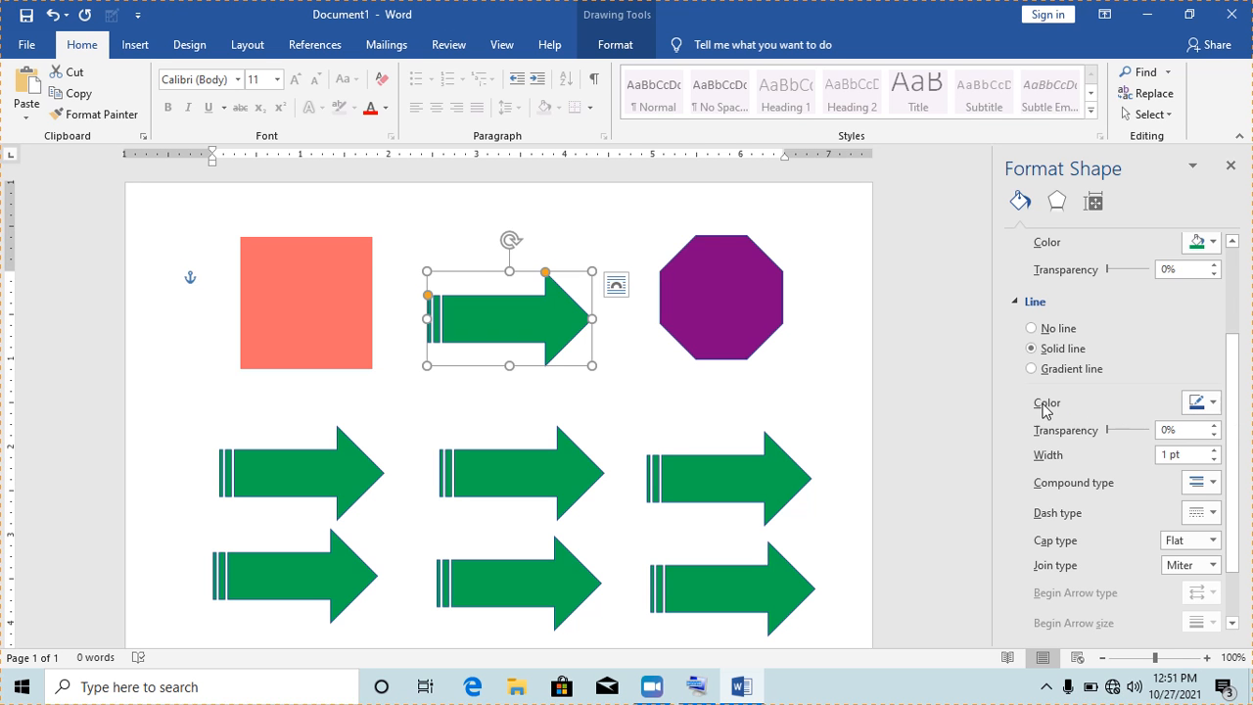
click(1214, 403)
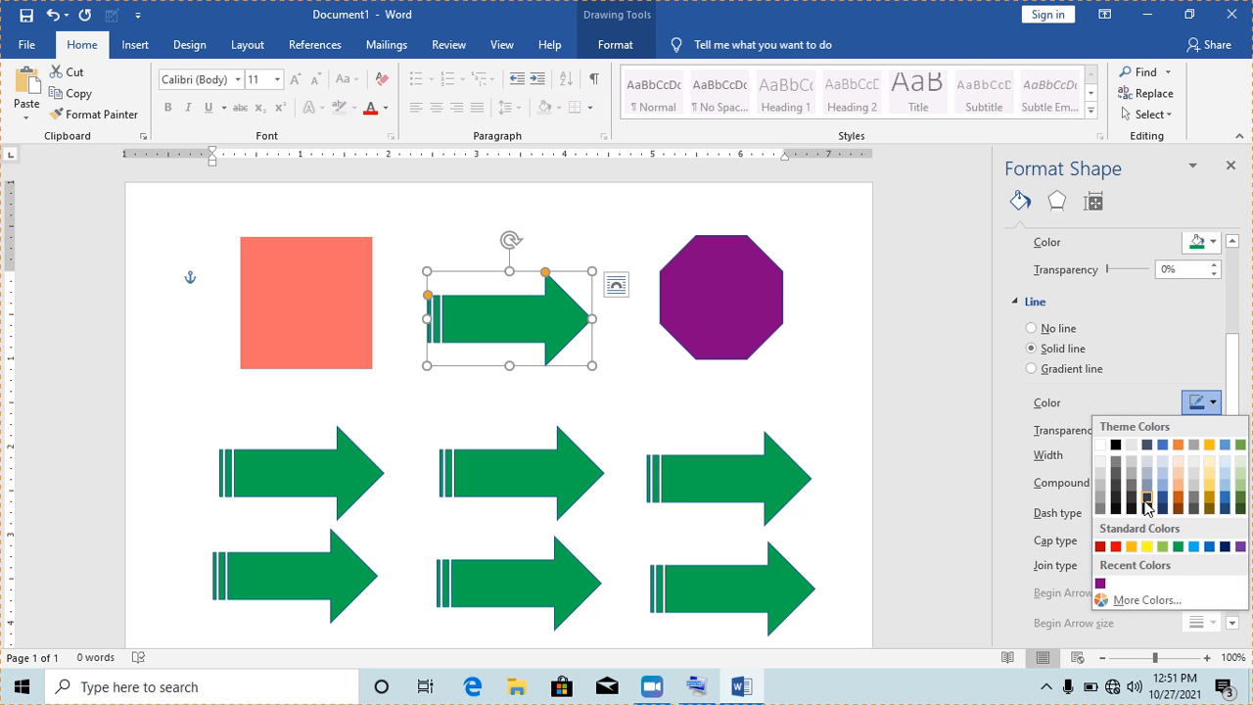
click(1116, 547)
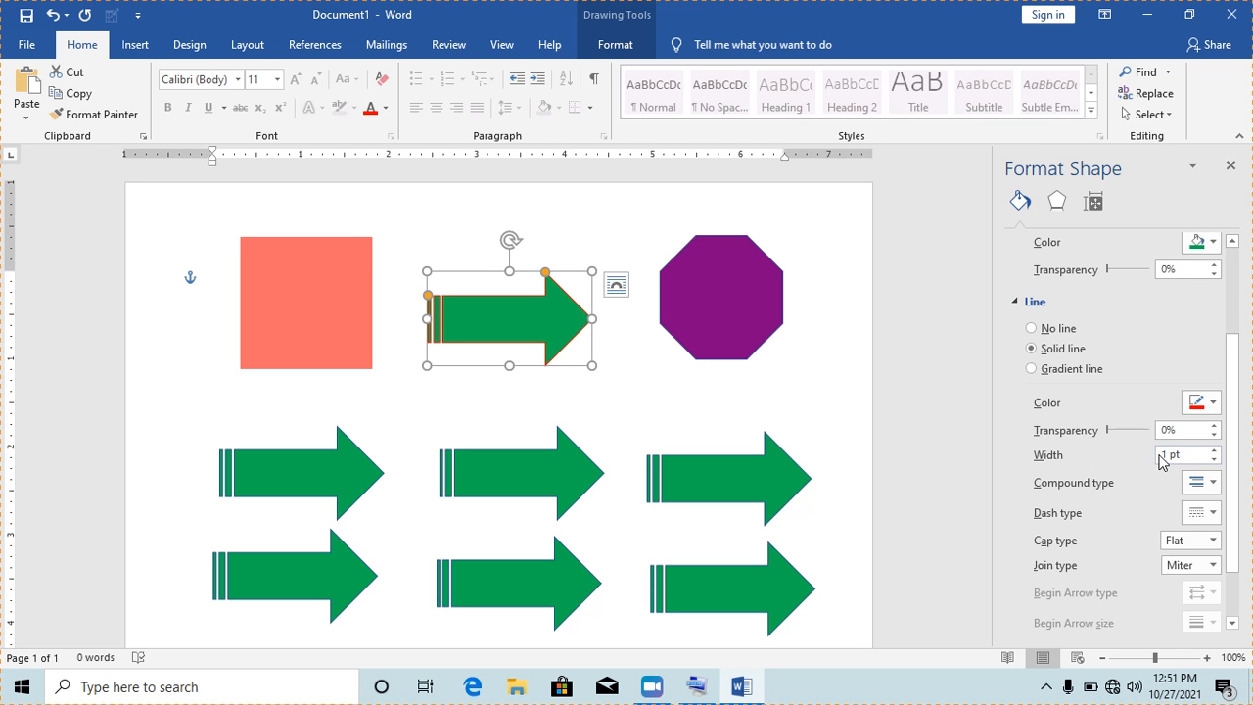
- Thicken the top-row arrow's red outline to a width of 2.75 pt and deselect the arrow
click(1215, 451)
click(1215, 452)
click(1215, 452)
click(1215, 451)
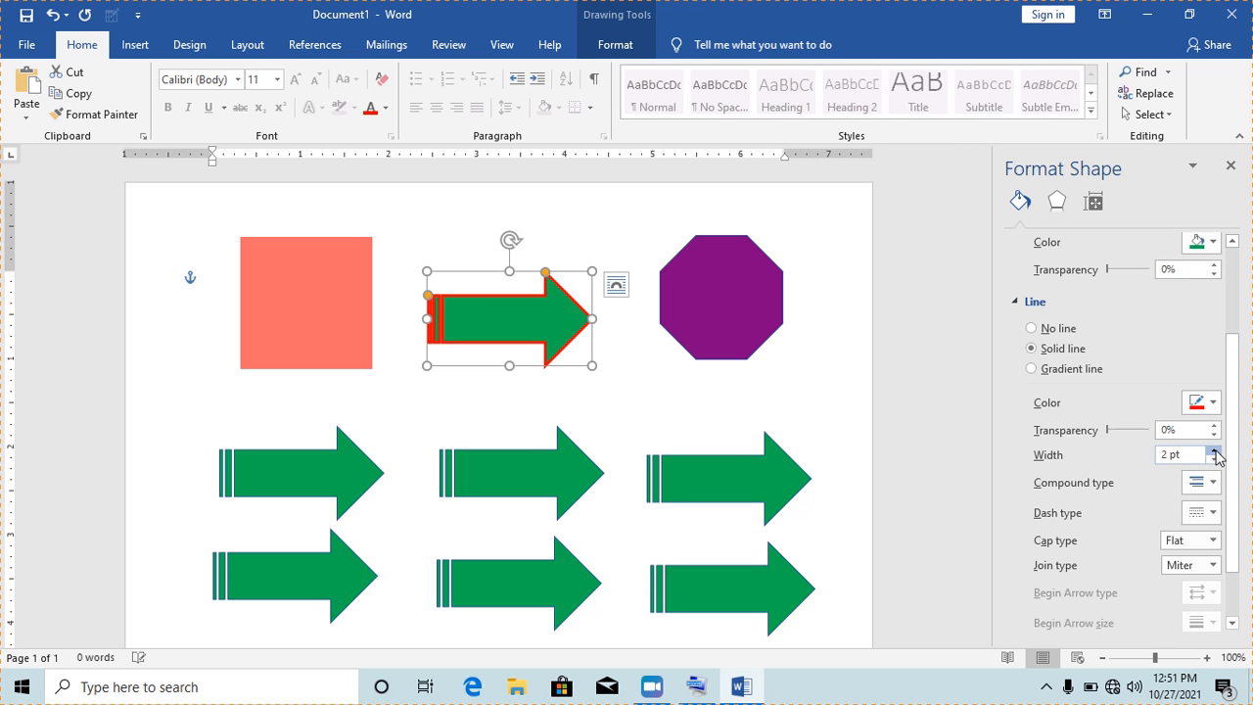
click(1214, 451)
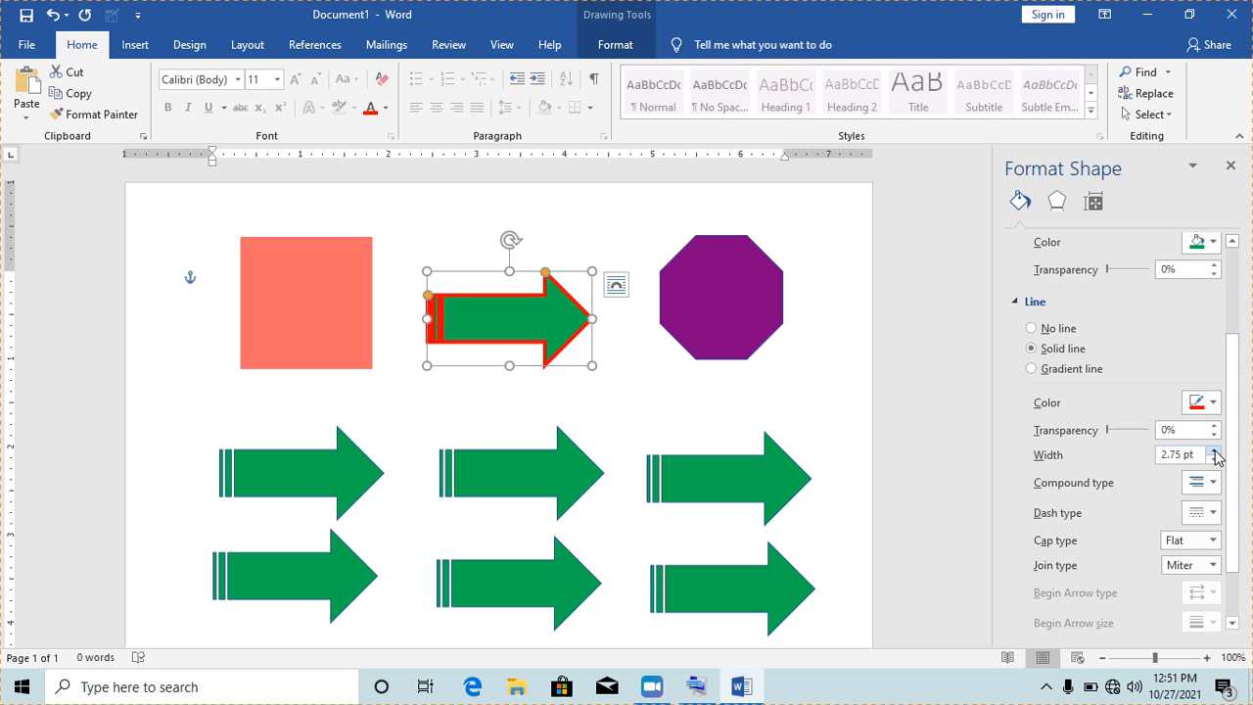
click(808, 384)
- Change the purple octagon's outline color to orange in the Format Shape settings
click(719, 330)
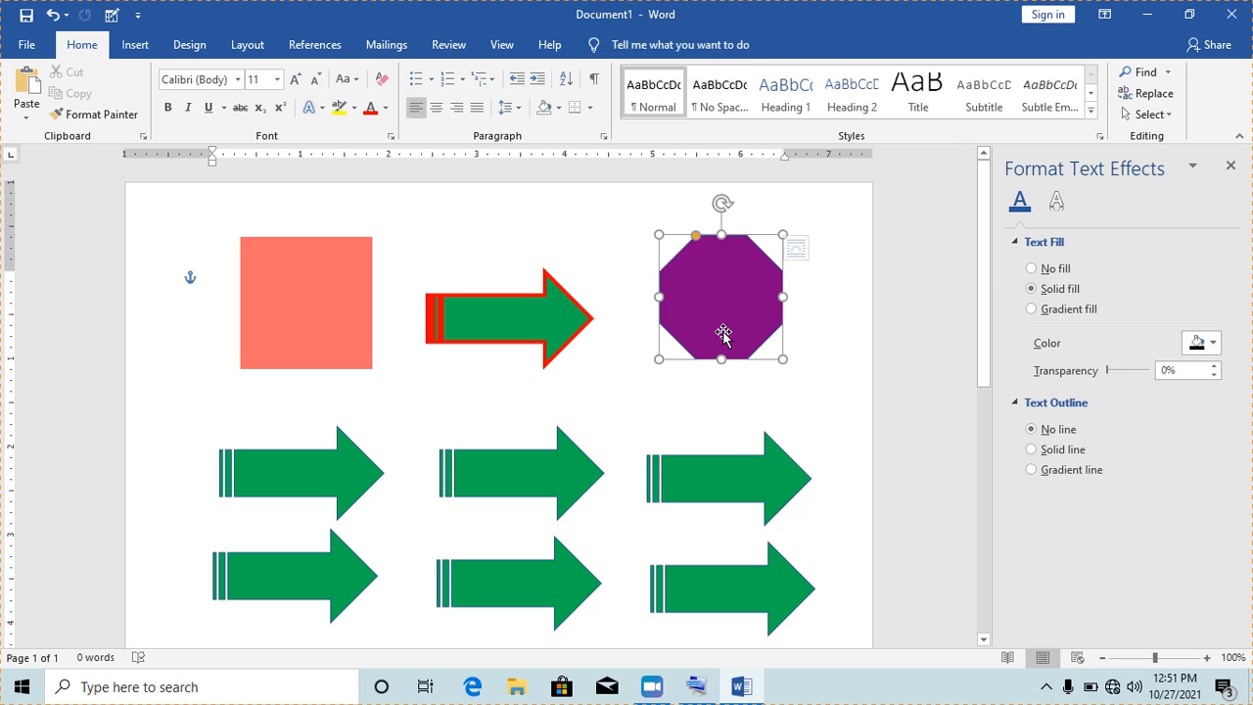
right_click(691, 273)
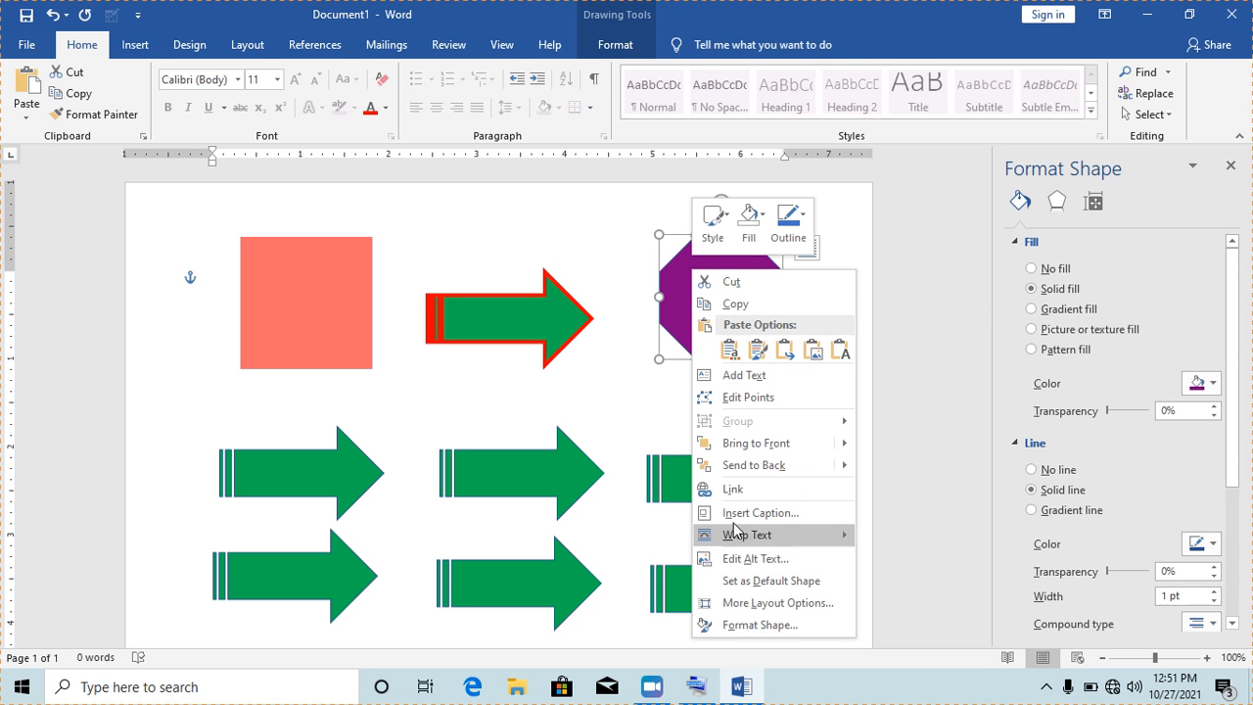
click(758, 626)
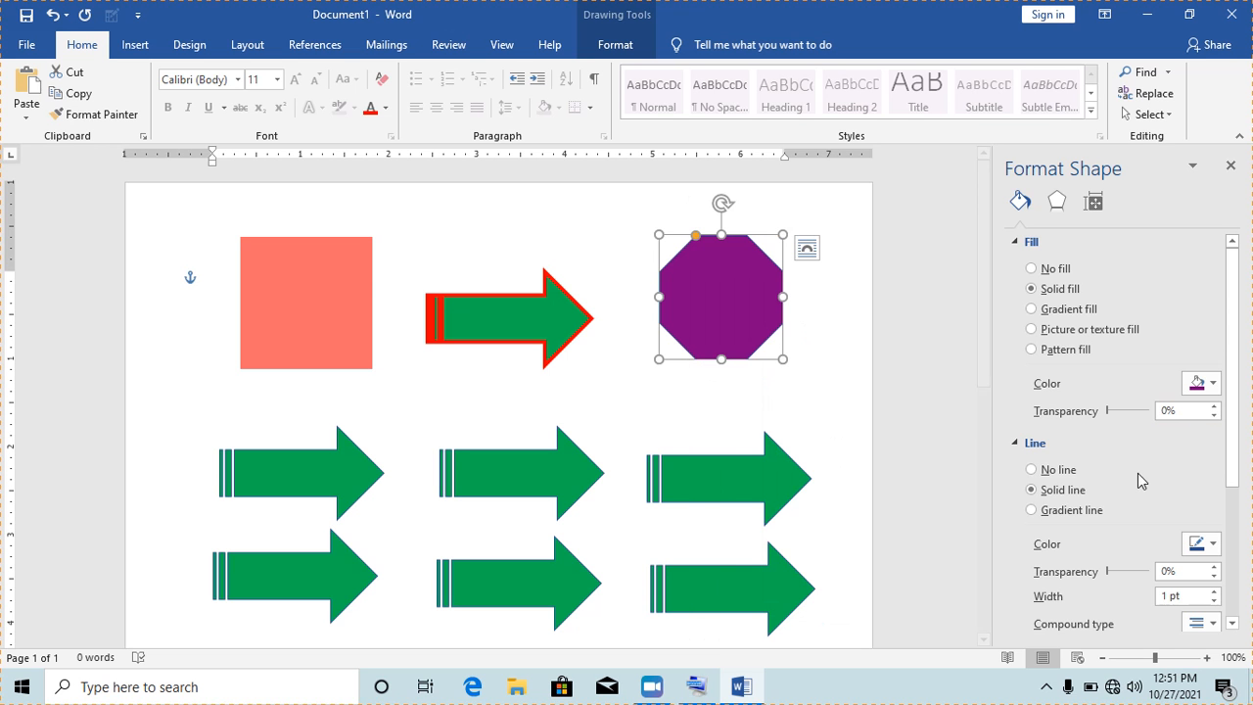
drag(1226, 334, 1224, 431)
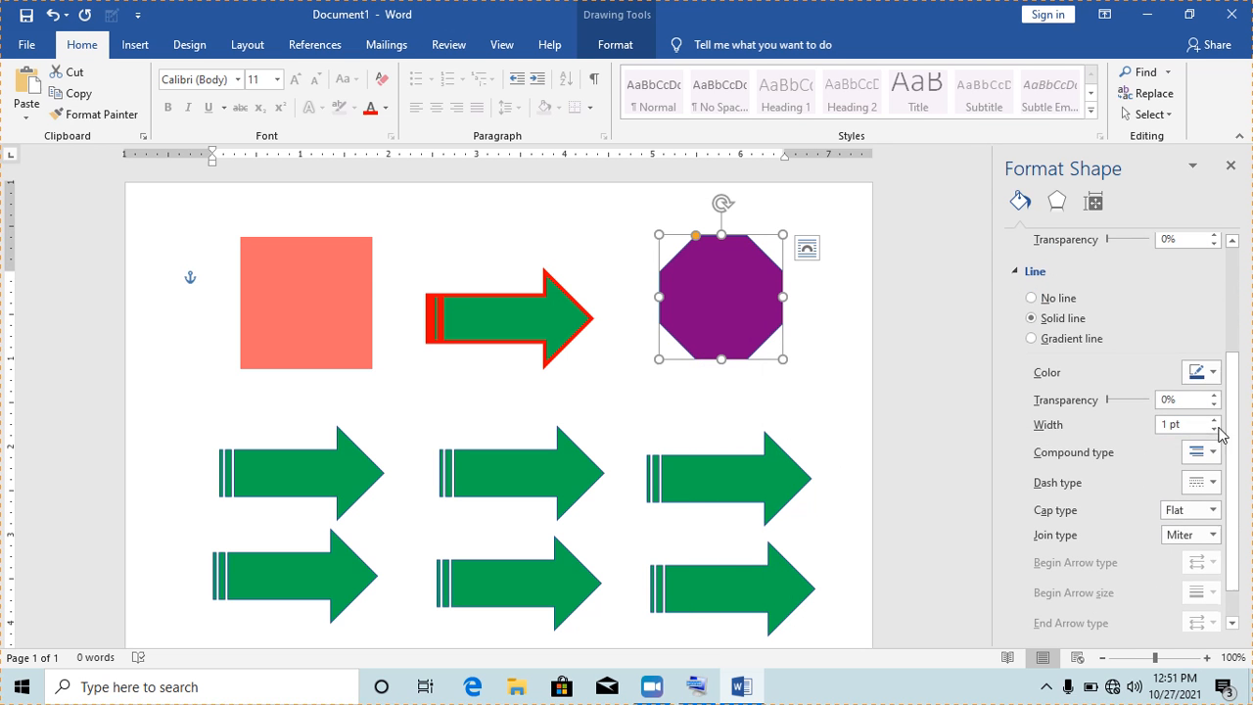
click(1212, 373)
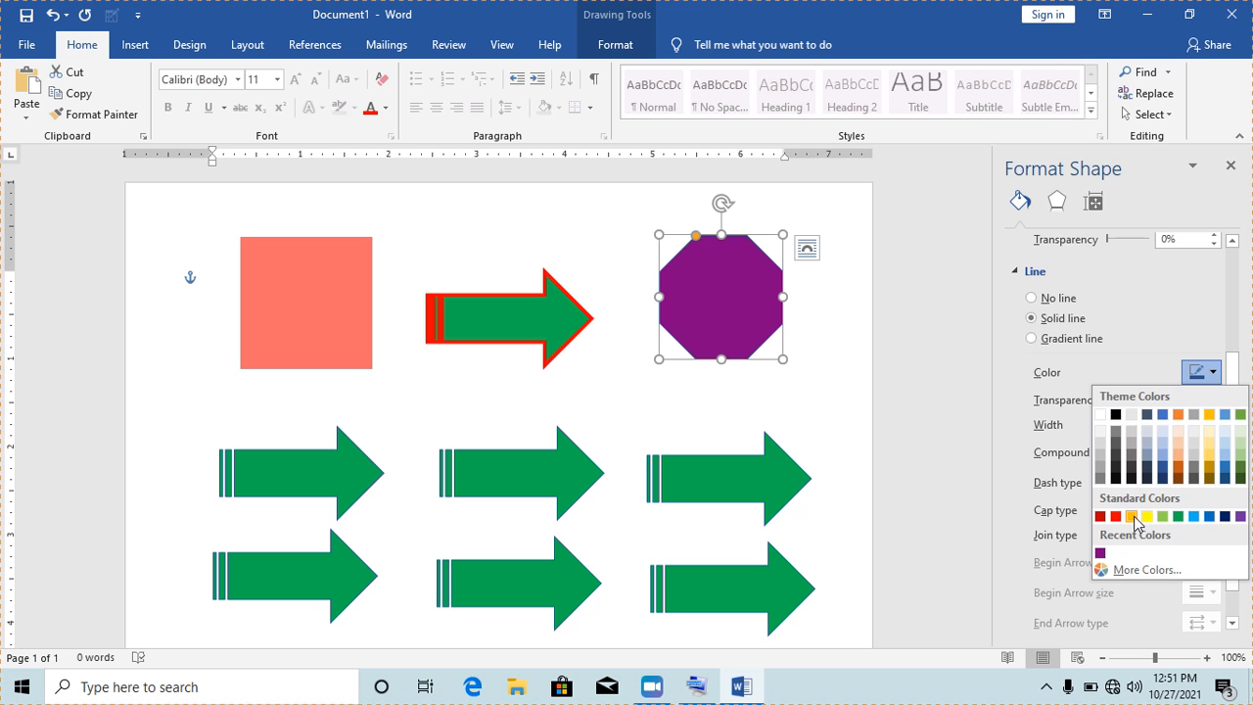
click(1138, 516)
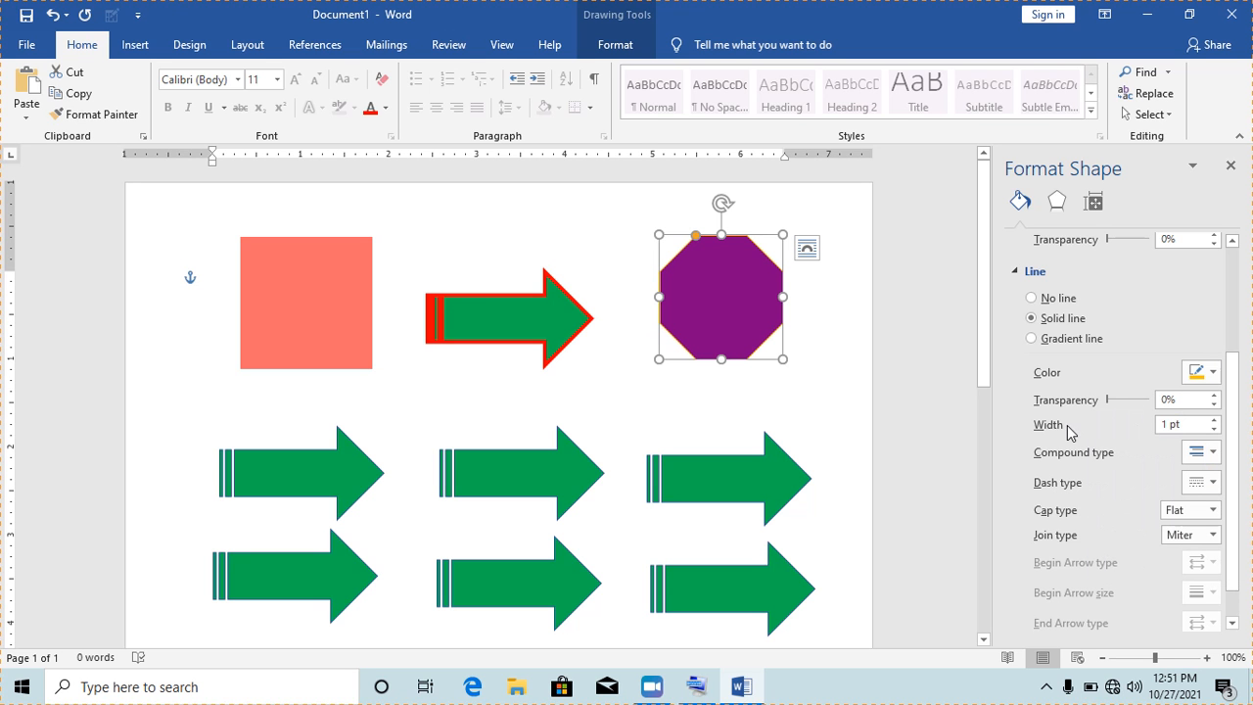
- Increase the octagon's outline width to 4.5 pt
click(1214, 419)
click(1215, 419)
click(1215, 419)
click(1214, 419)
click(1214, 419)
click(1214, 419)
click(1215, 419)
click(1214, 419)
click(1214, 419)
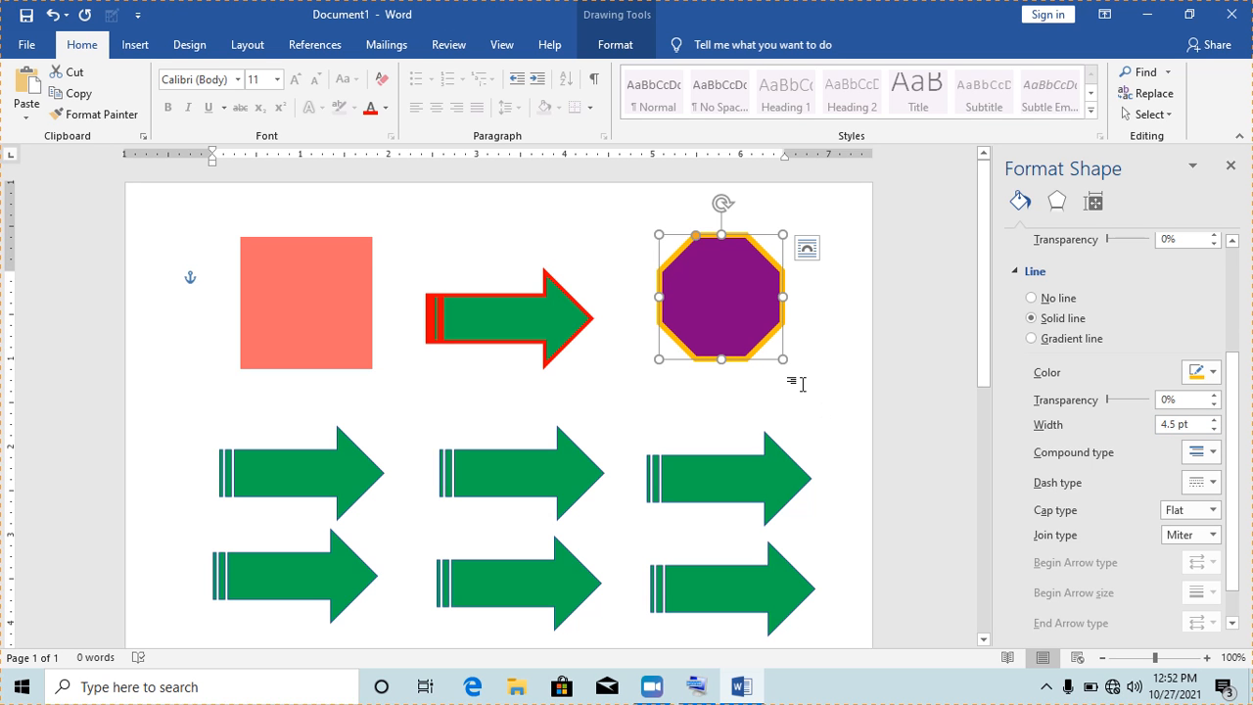
- Give the octagon's outline the double-line compound type and the Dash dash type
click(1215, 456)
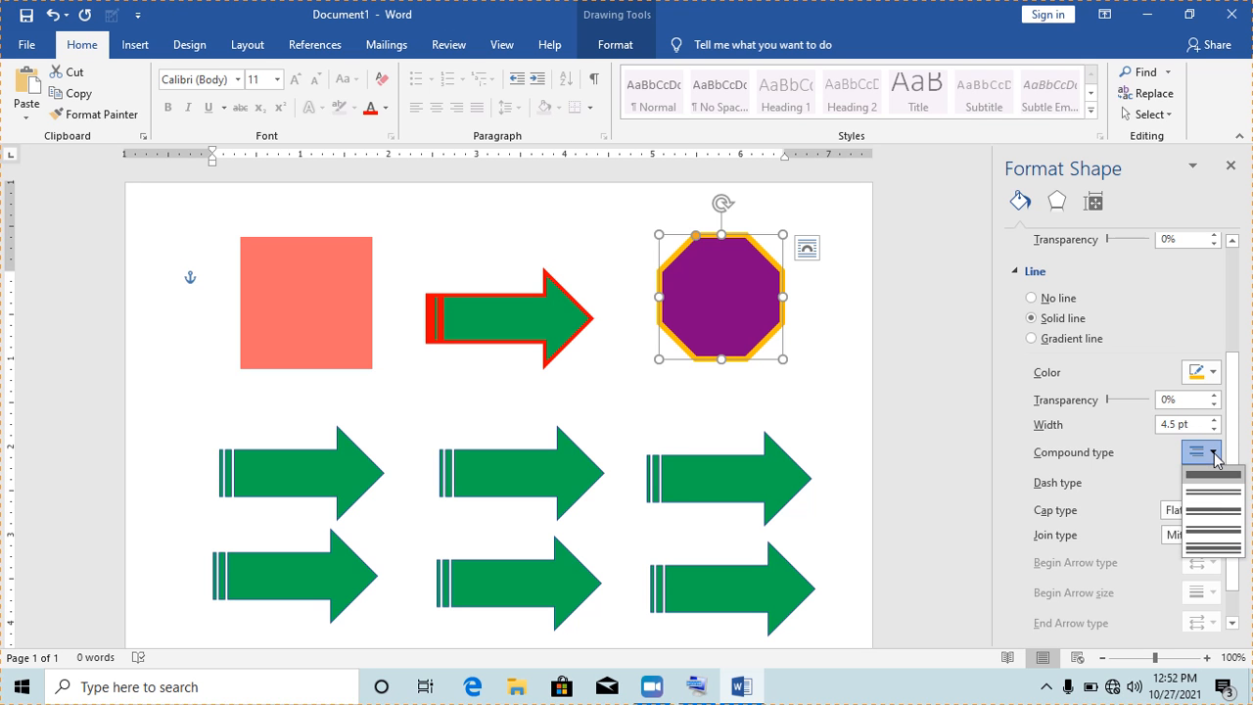
click(1214, 491)
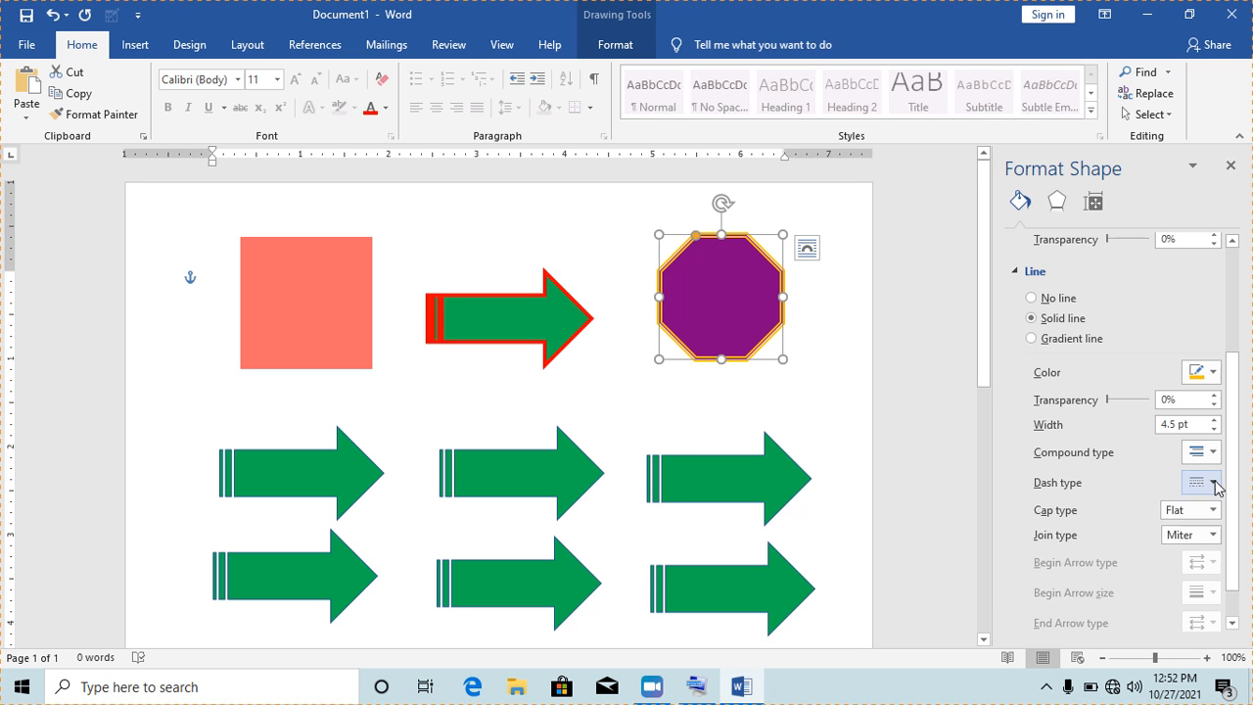
click(1215, 484)
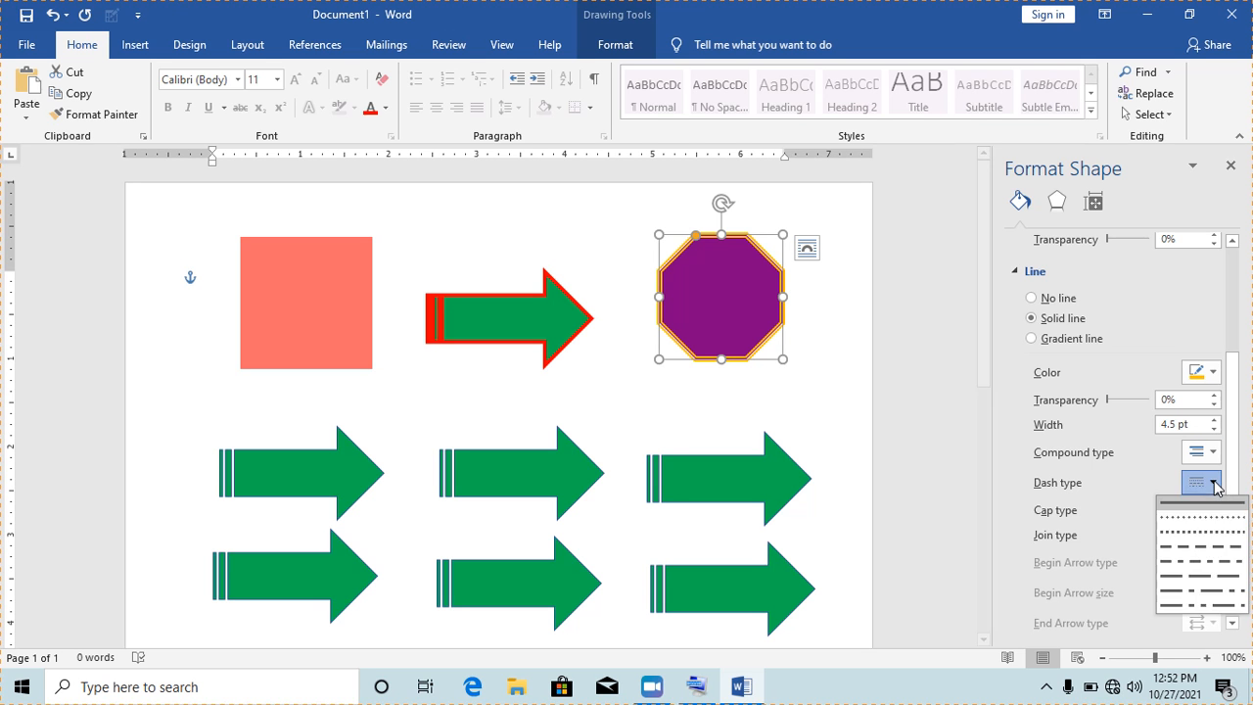
click(1202, 548)
click(785, 384)
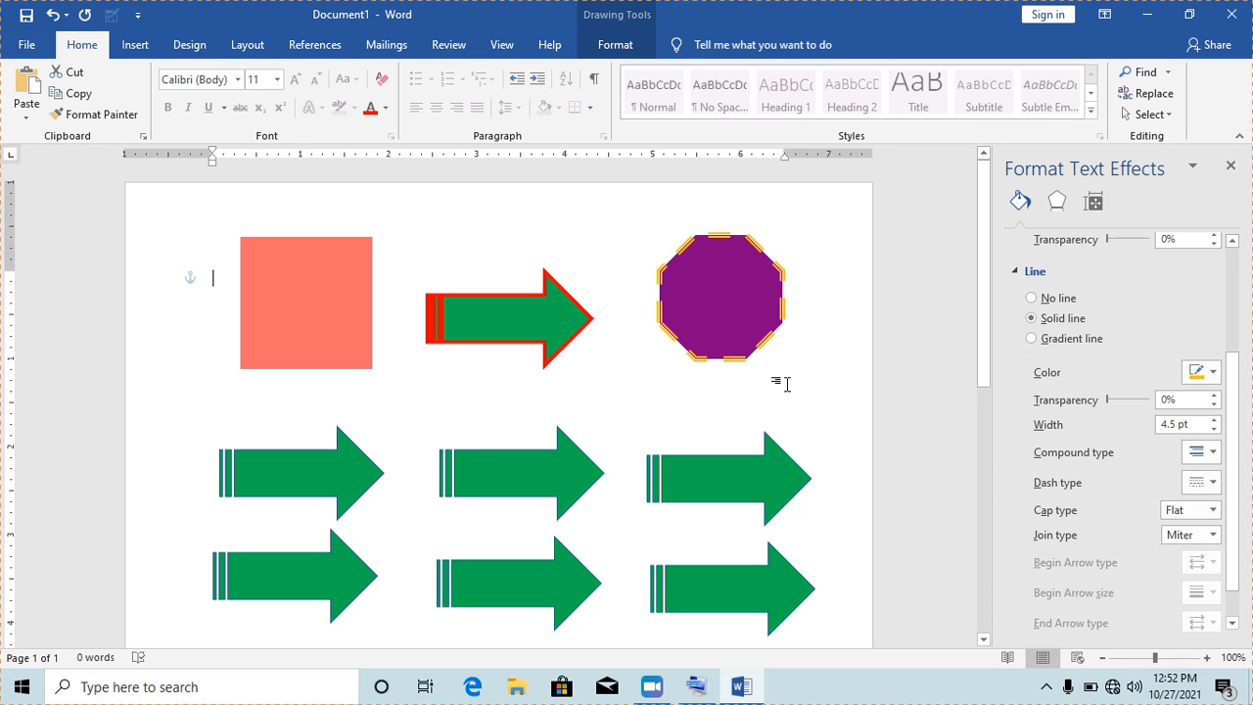
- Draw a nearly horizontal straight line about 4.23" long between the top row of shapes and the arrows below
click(128, 46)
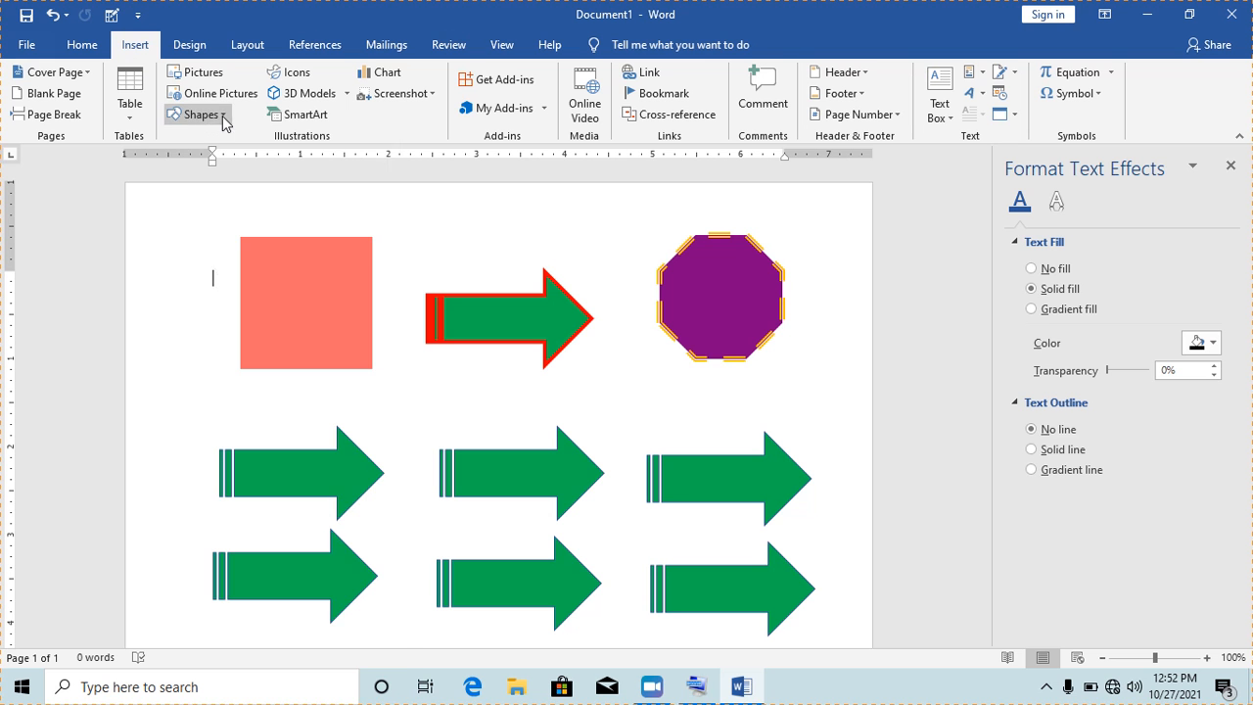
click(196, 115)
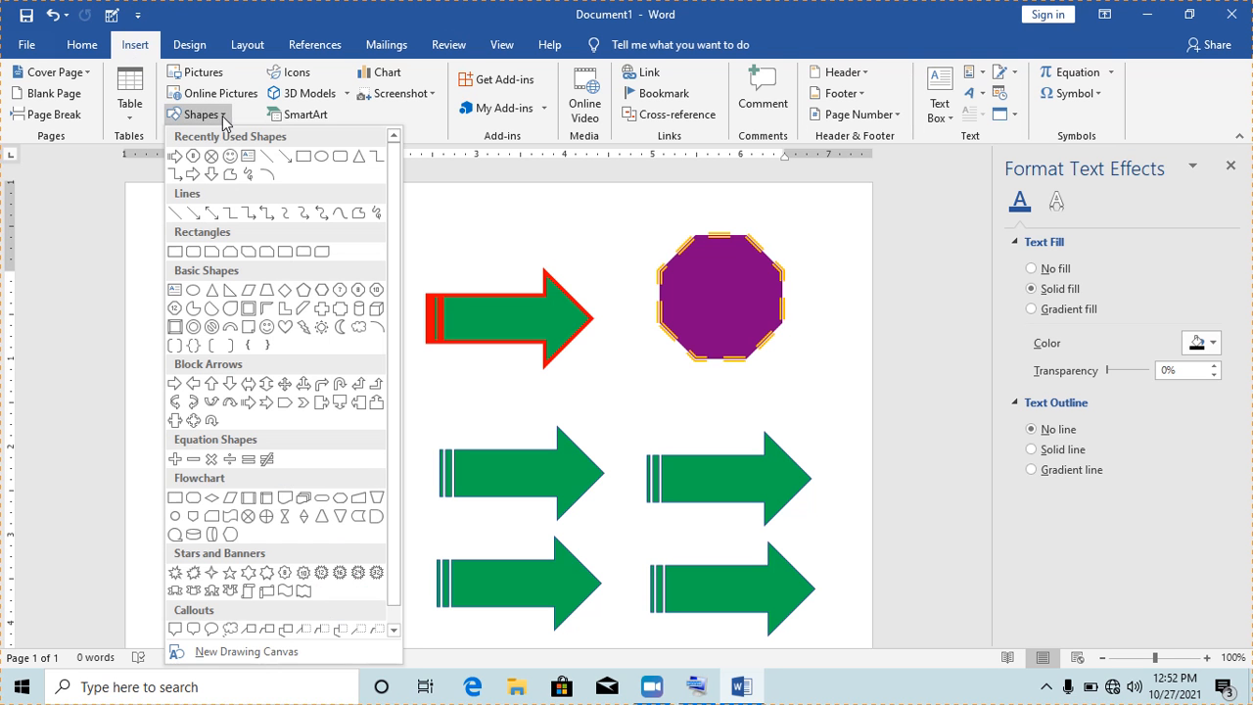
click(266, 157)
mouse_move(235, 401)
mouse_down()
mouse_move(310, 433)
mouse_move(426, 405)
mouse_move(608, 396)
mouse_up()
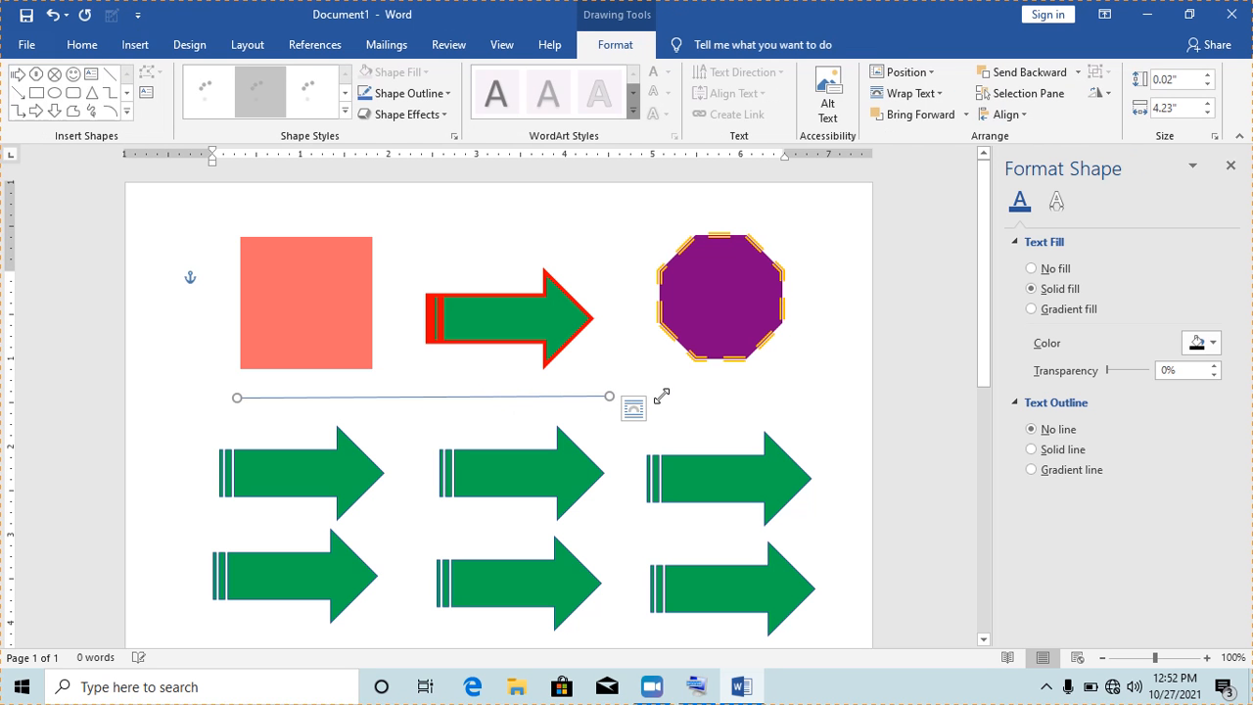
- Draw a slightly descending arrow line about 3.72" wide and 0.2" high below the red-outlined arrow, and close the formatting settings
click(135, 45)
click(201, 115)
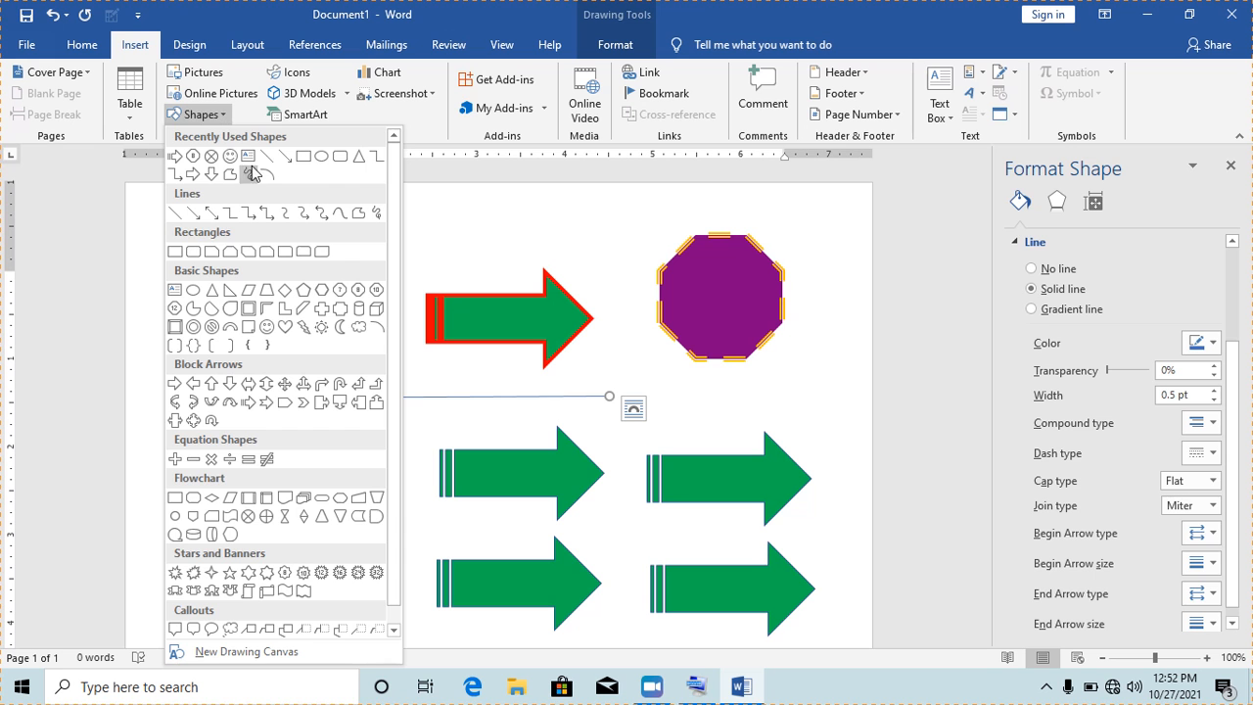
click(285, 157)
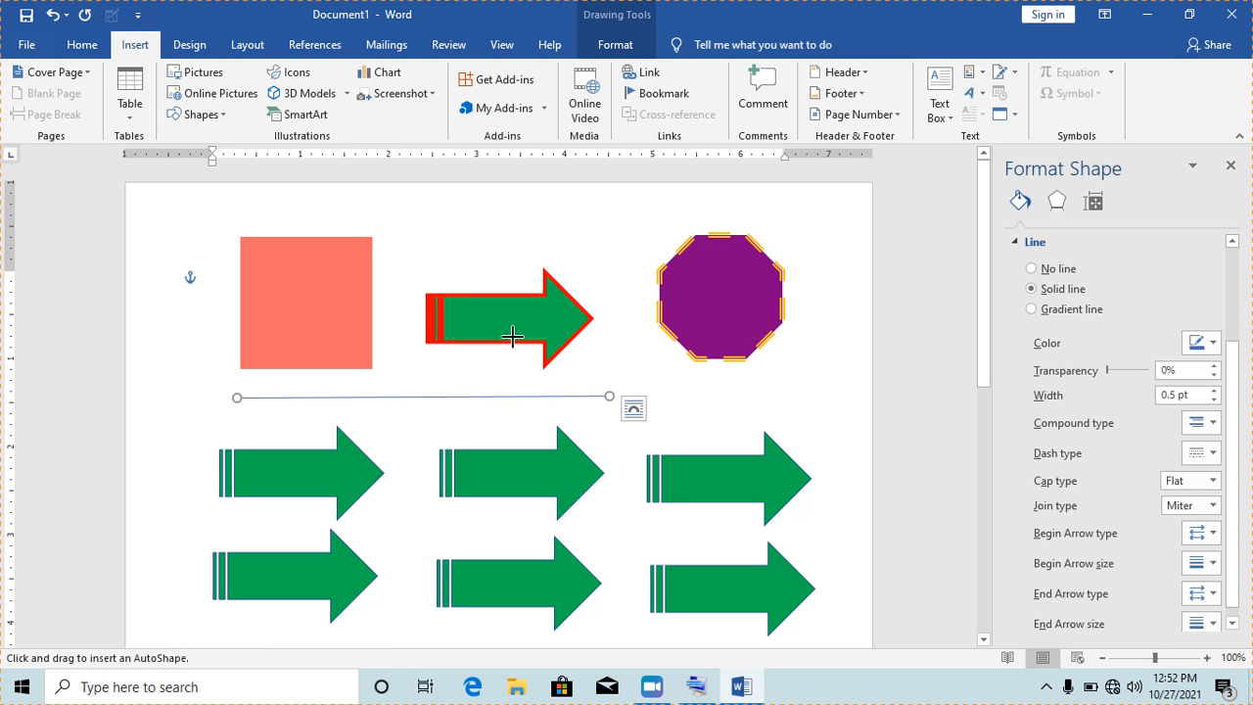
drag(433, 374, 761, 391)
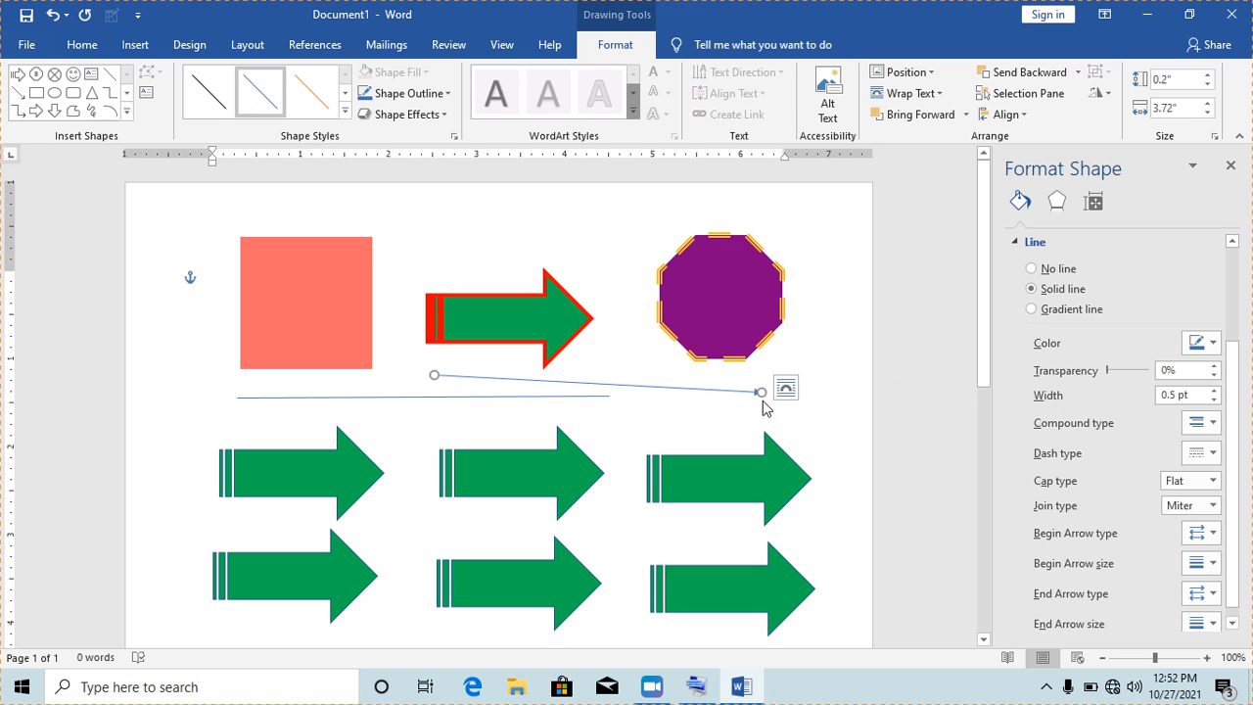
click(1230, 165)
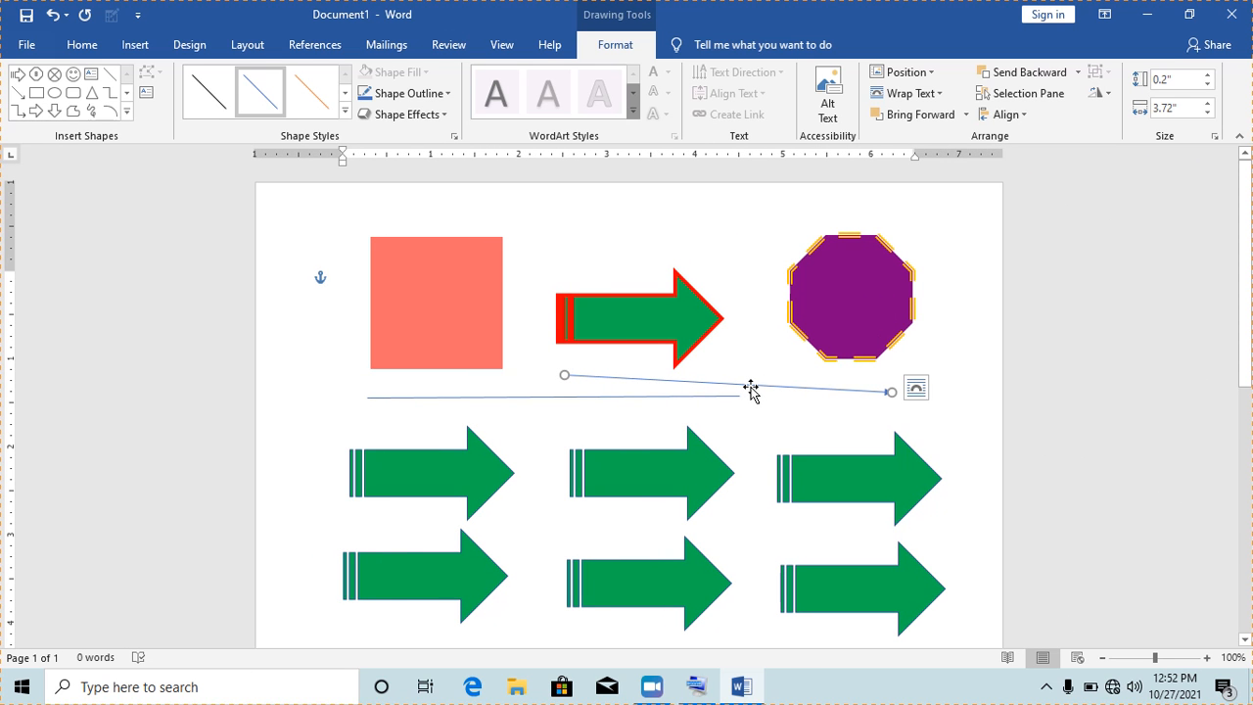
key(Escape)
click(682, 398)
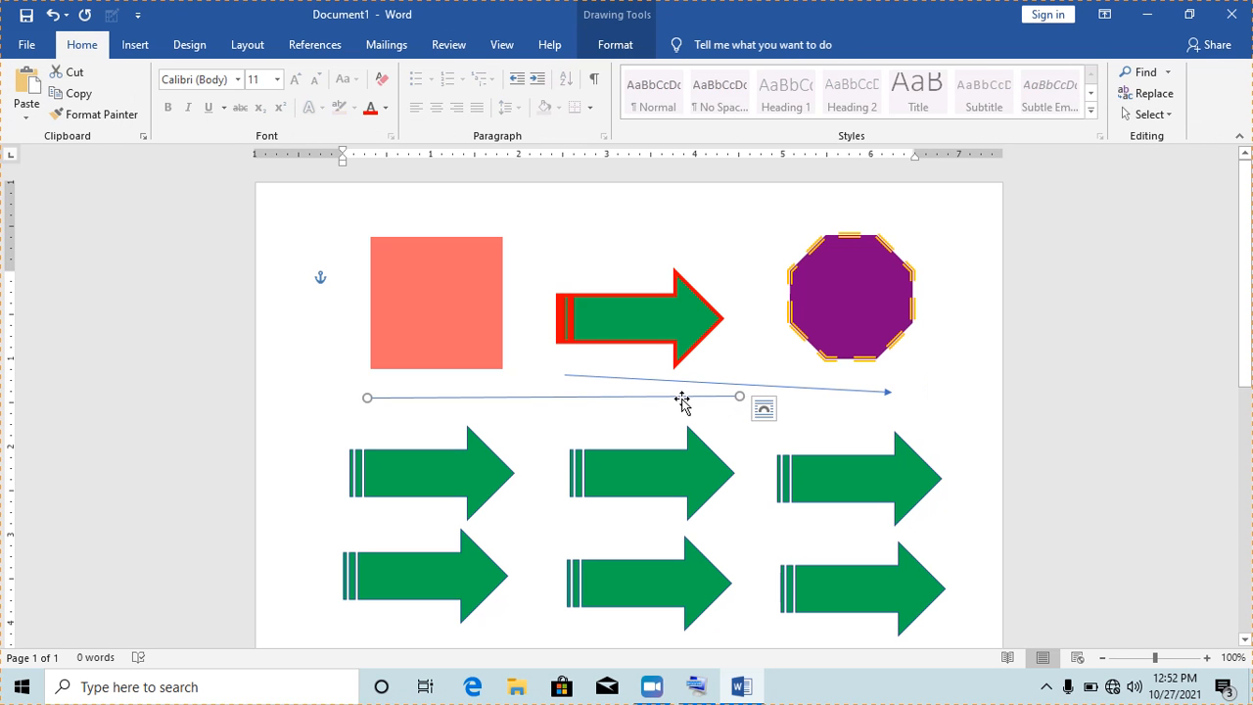
double_click(680, 398)
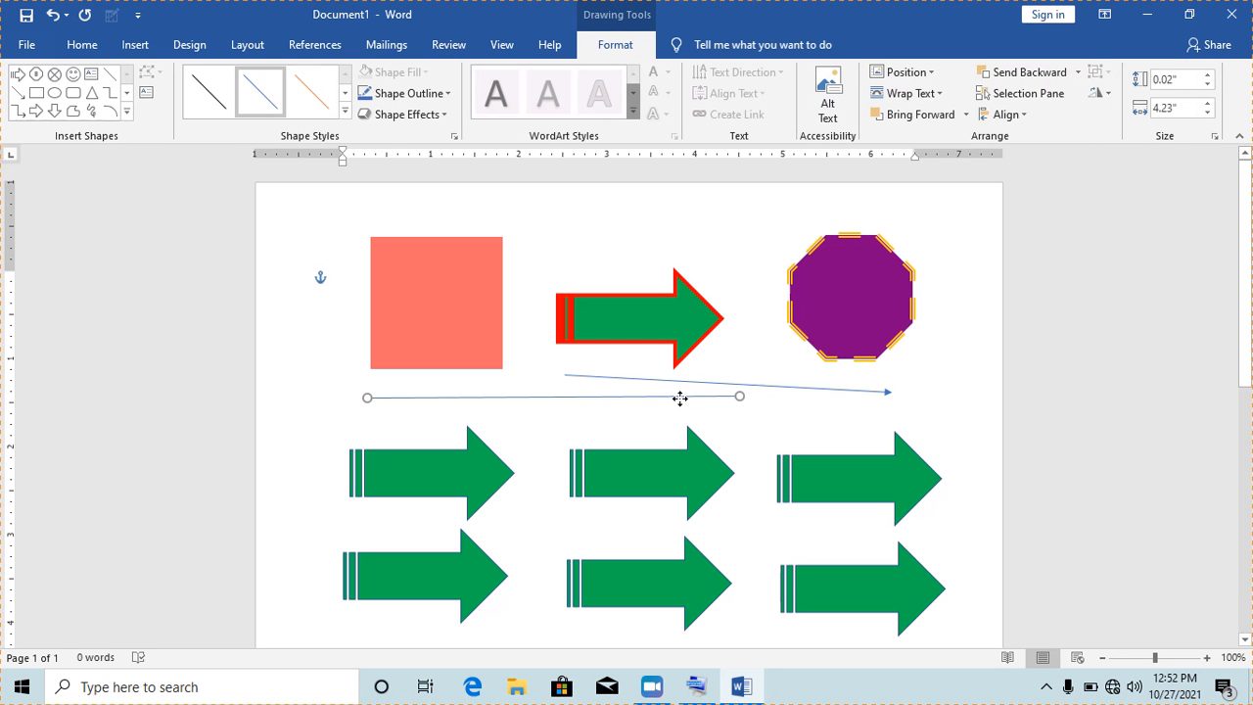
click(680, 398)
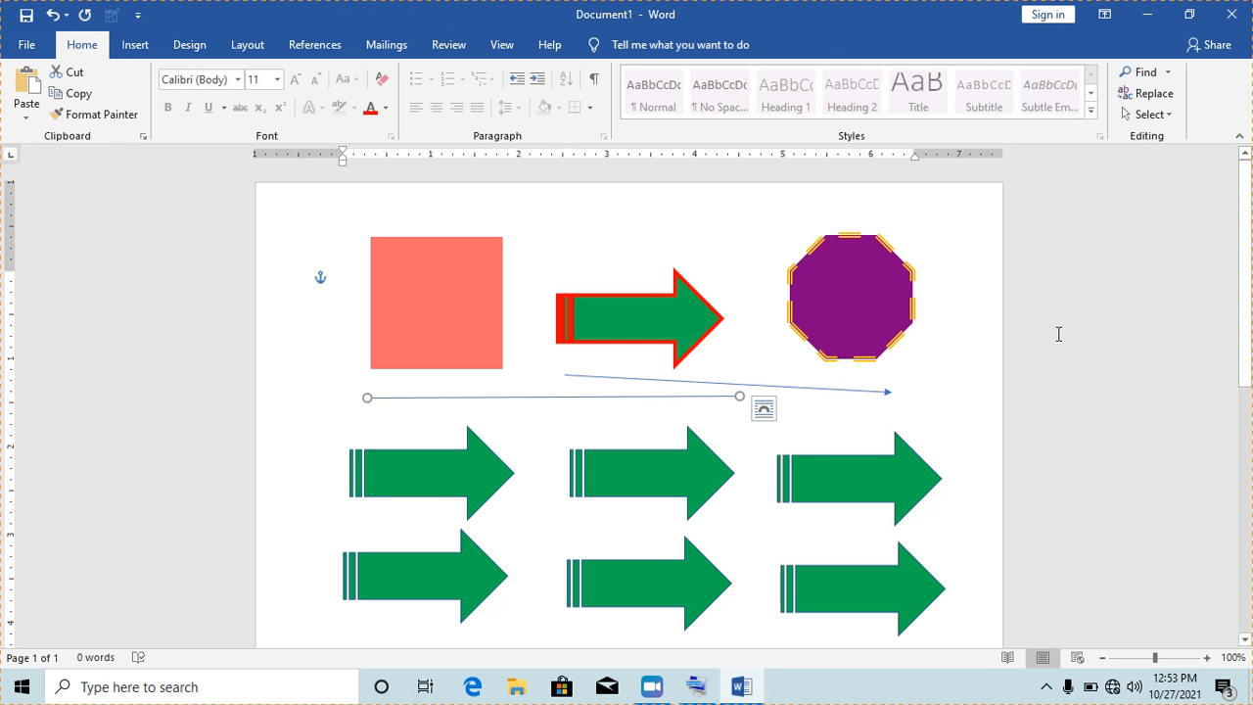
mouse_move(1249, 294)
mouse_down()
mouse_move(1250, 343)
mouse_move(1250, 274)
mouse_up()
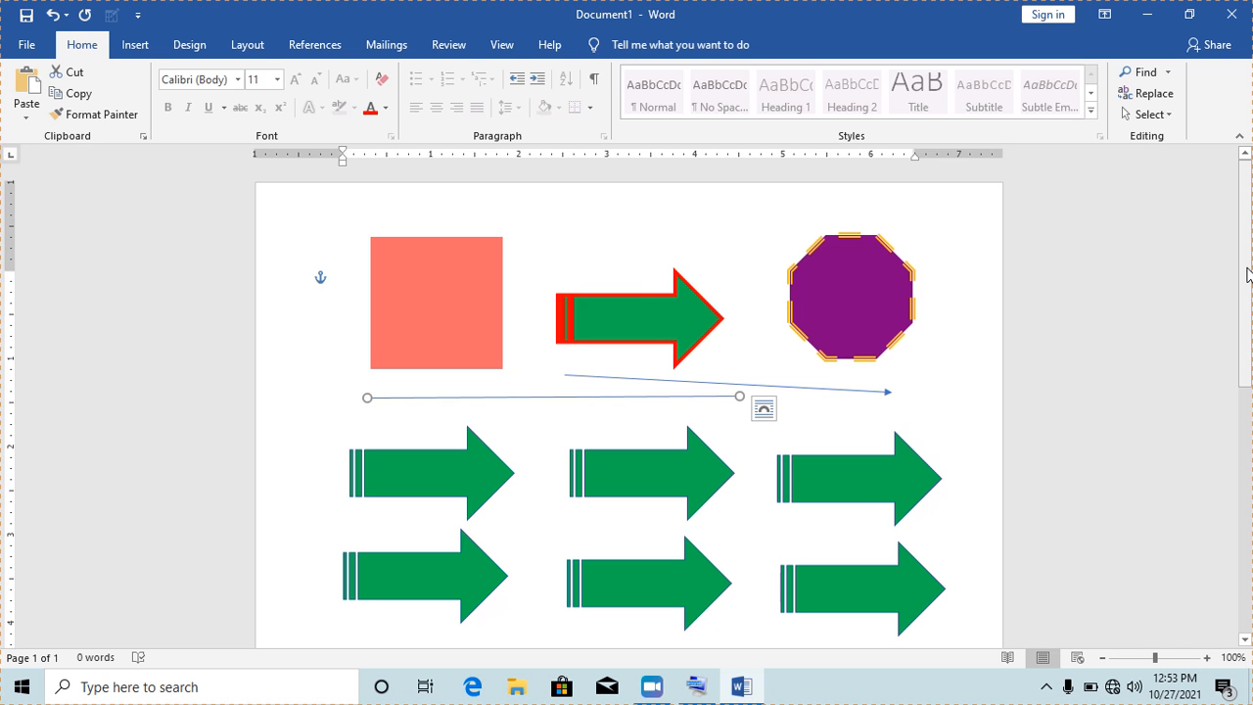
- Create a new blank document and set its text font to Tahoma at size 14
key(ctrl+n)
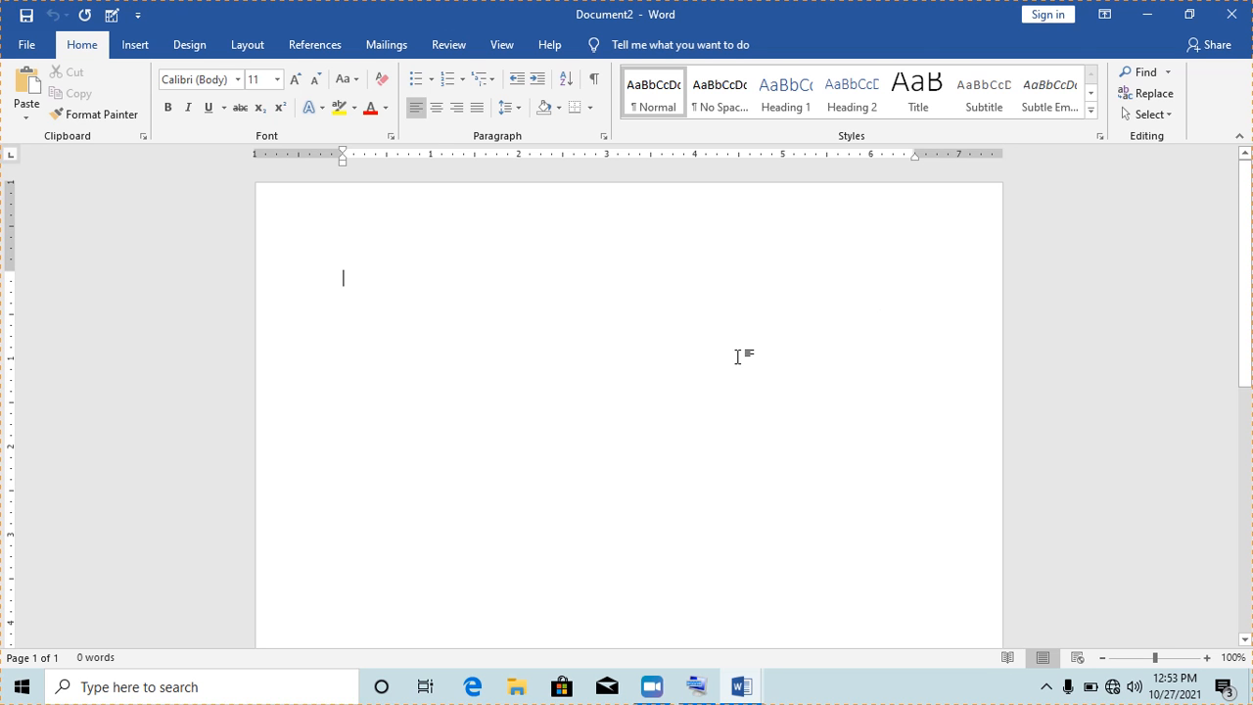
click(277, 82)
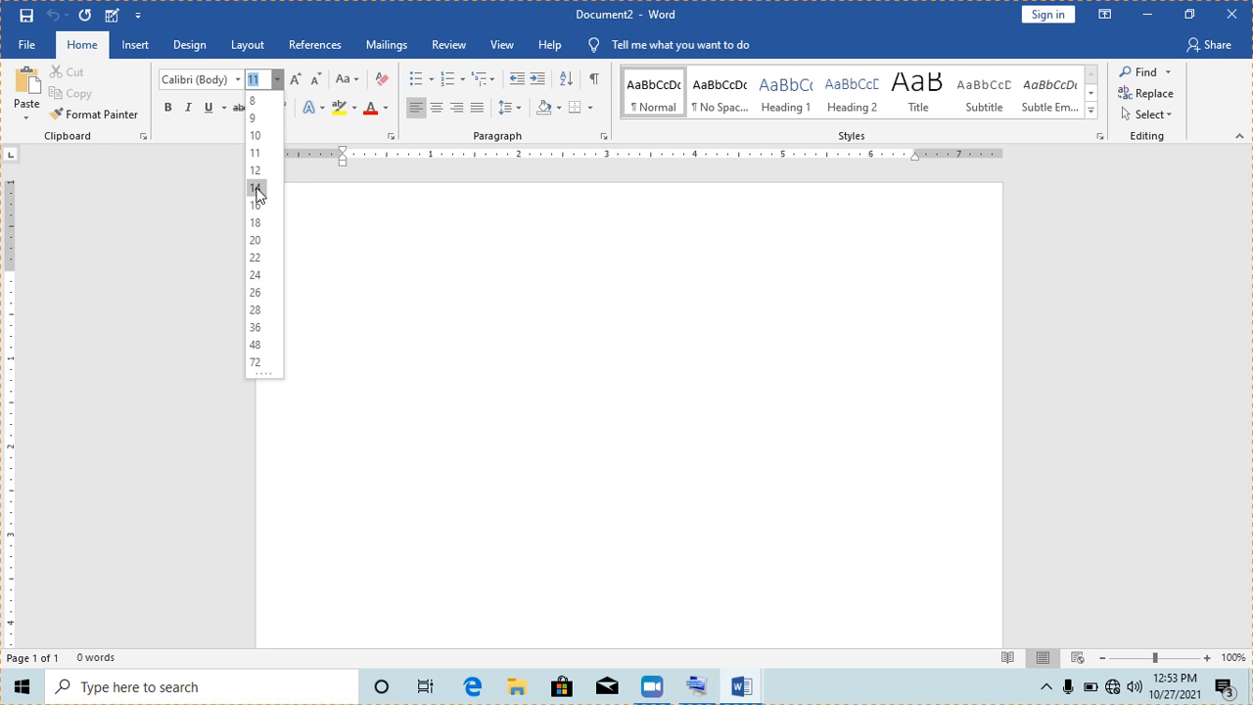
click(256, 188)
click(238, 86)
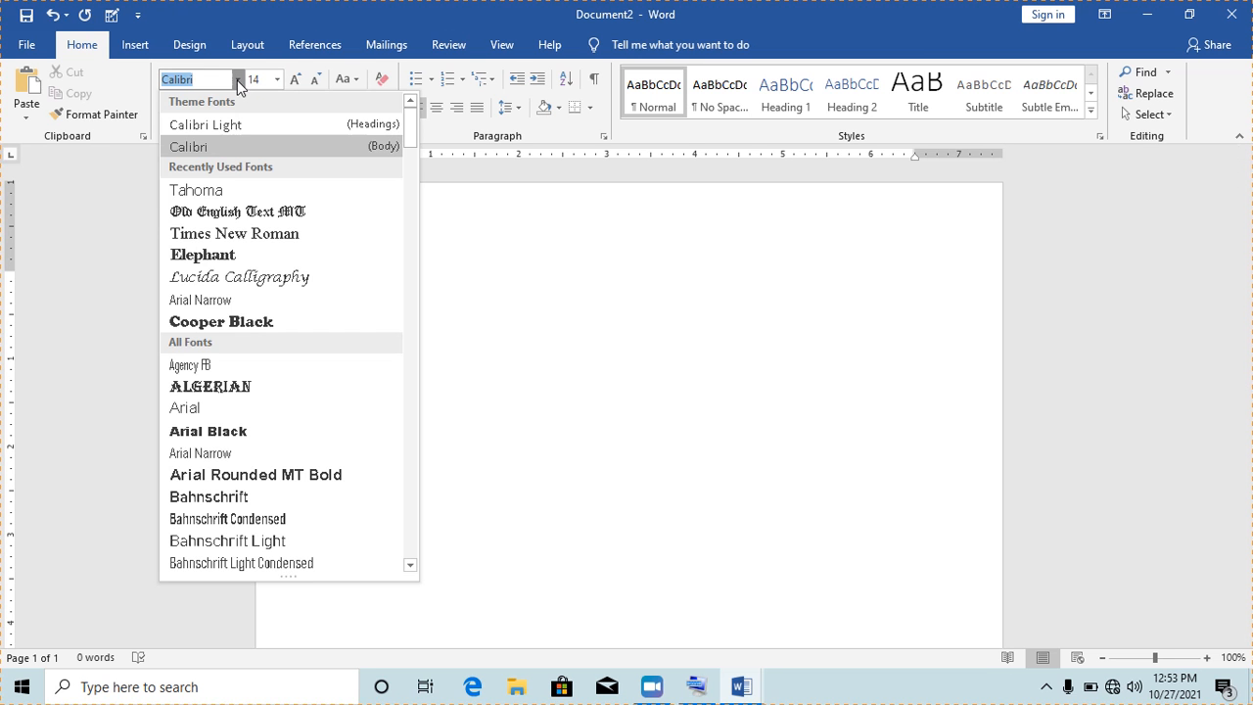
click(214, 187)
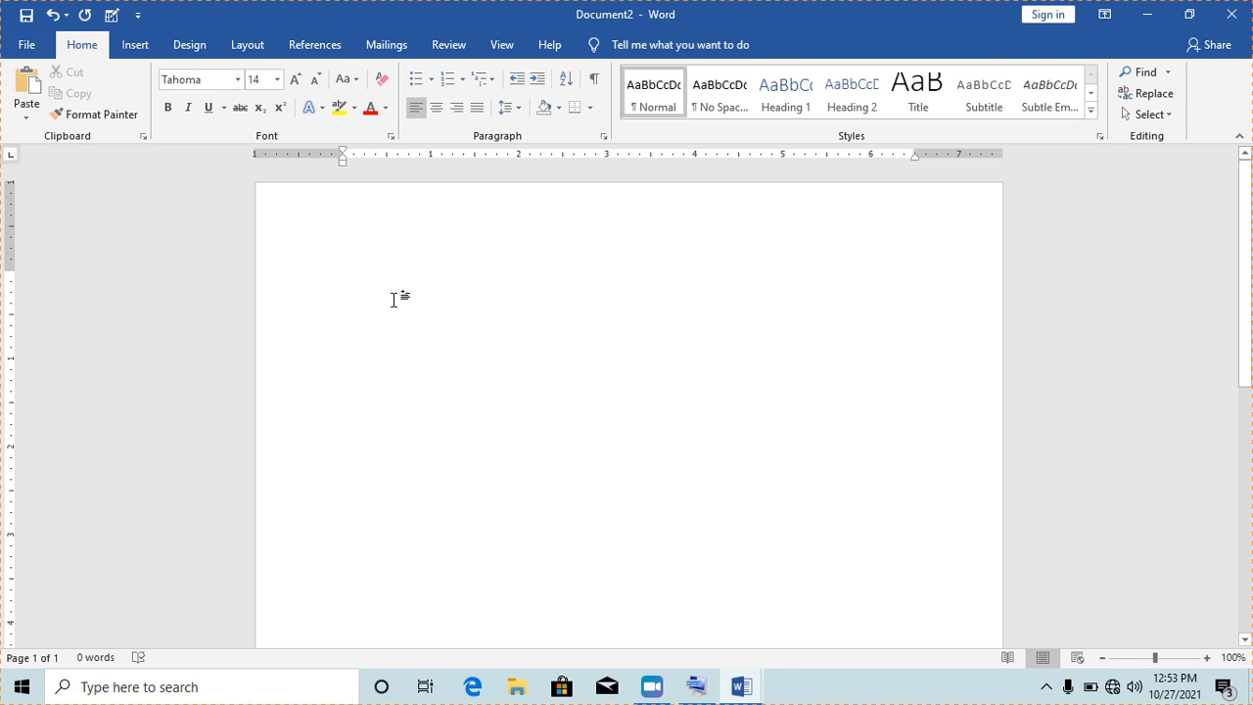
- Enter the question "1. Which of the following is not part of the Ms. Office suite?" with plain numbering instead of an automatic list
text(1)
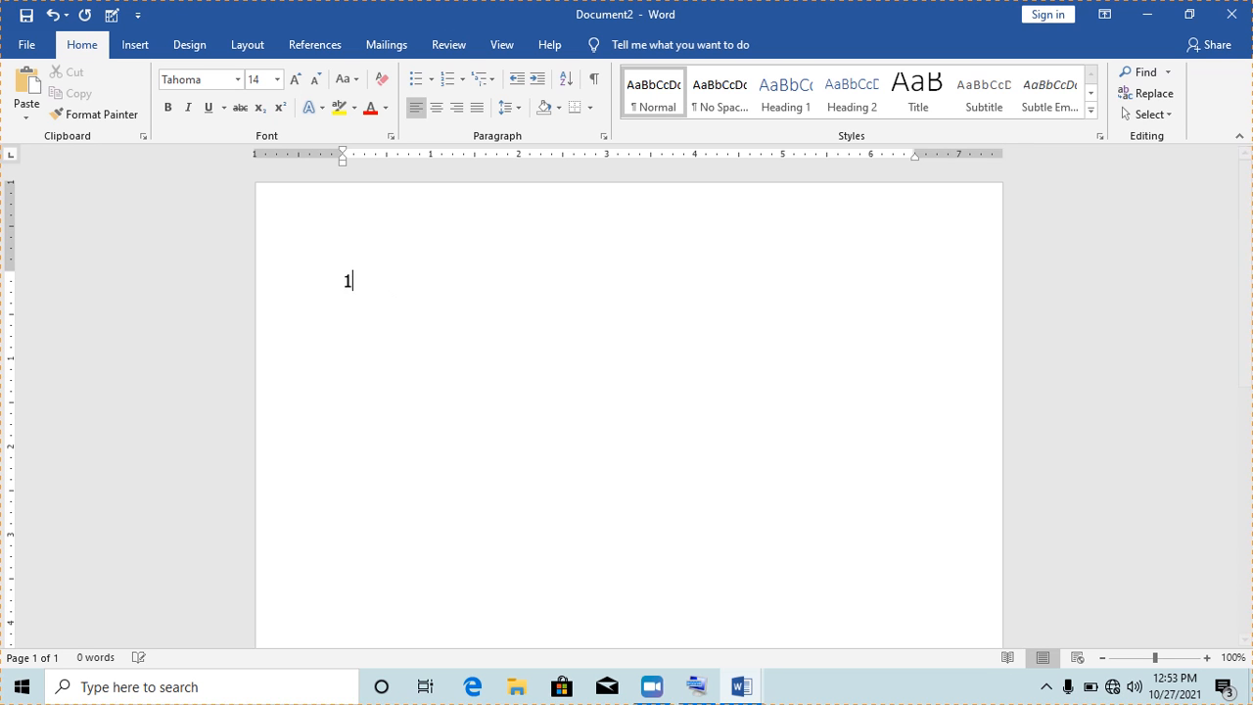
text(.)
key(Tab)
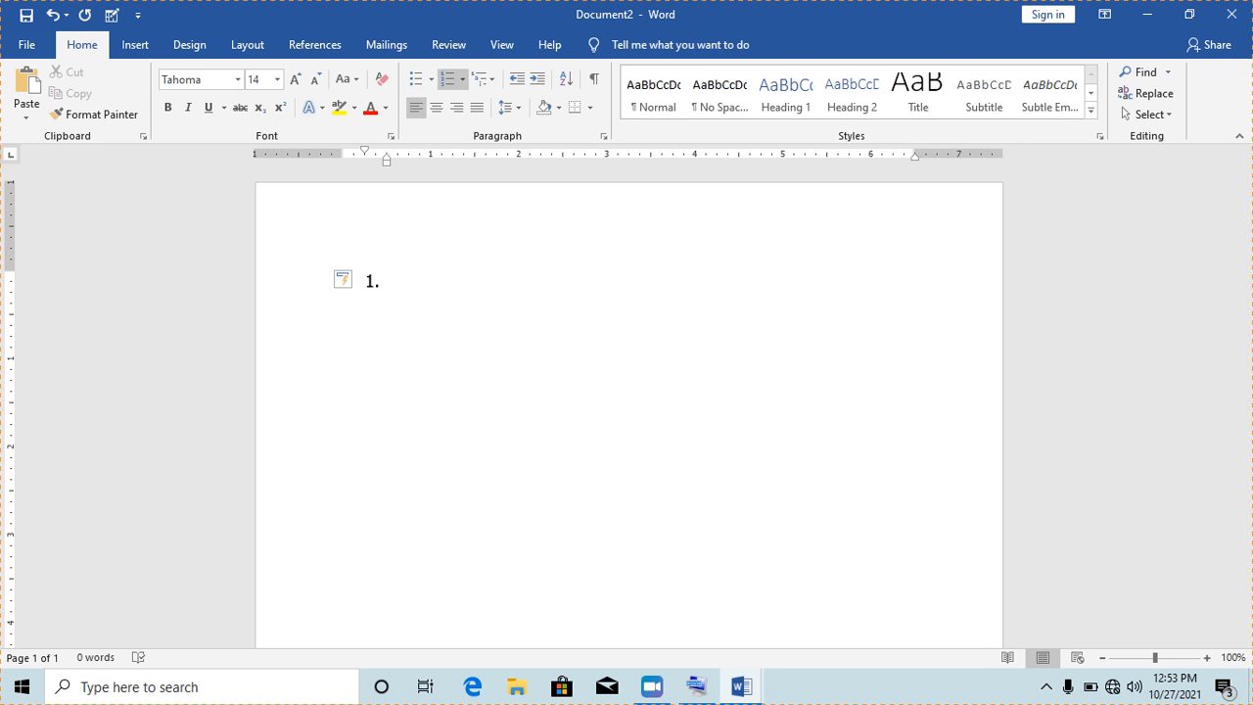
key(ctrl+z)
text(Which)
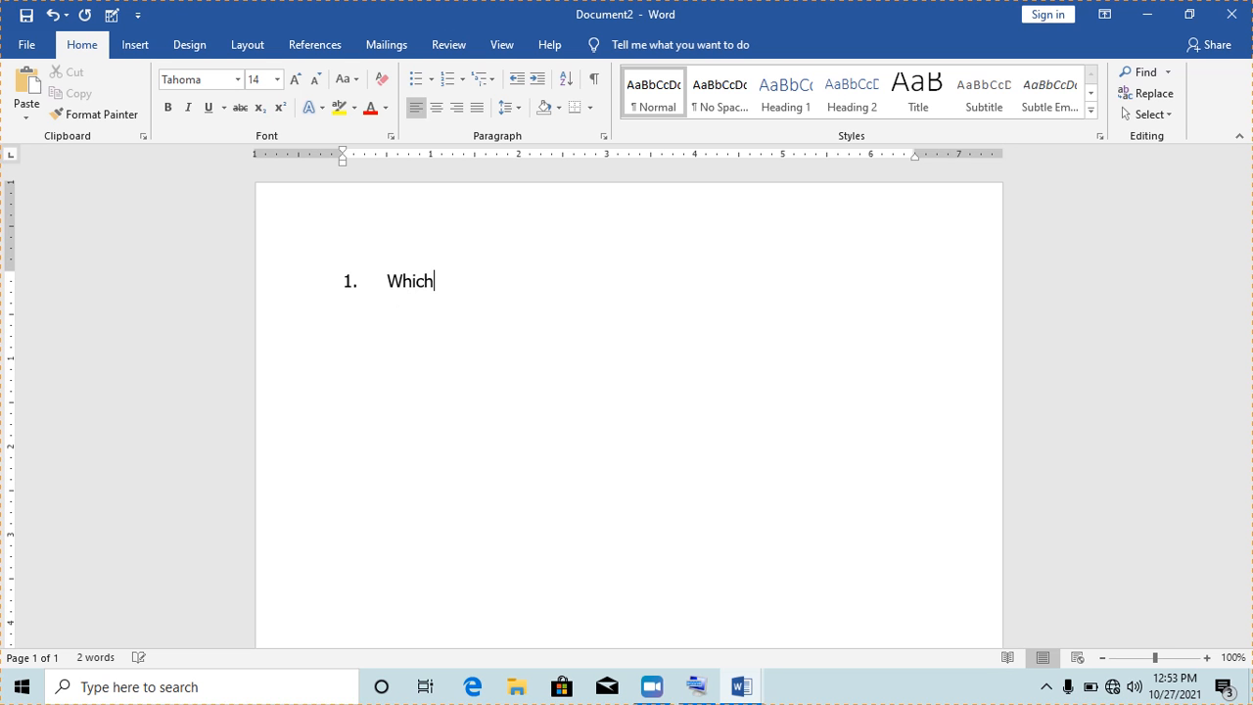
text( of the following is no)
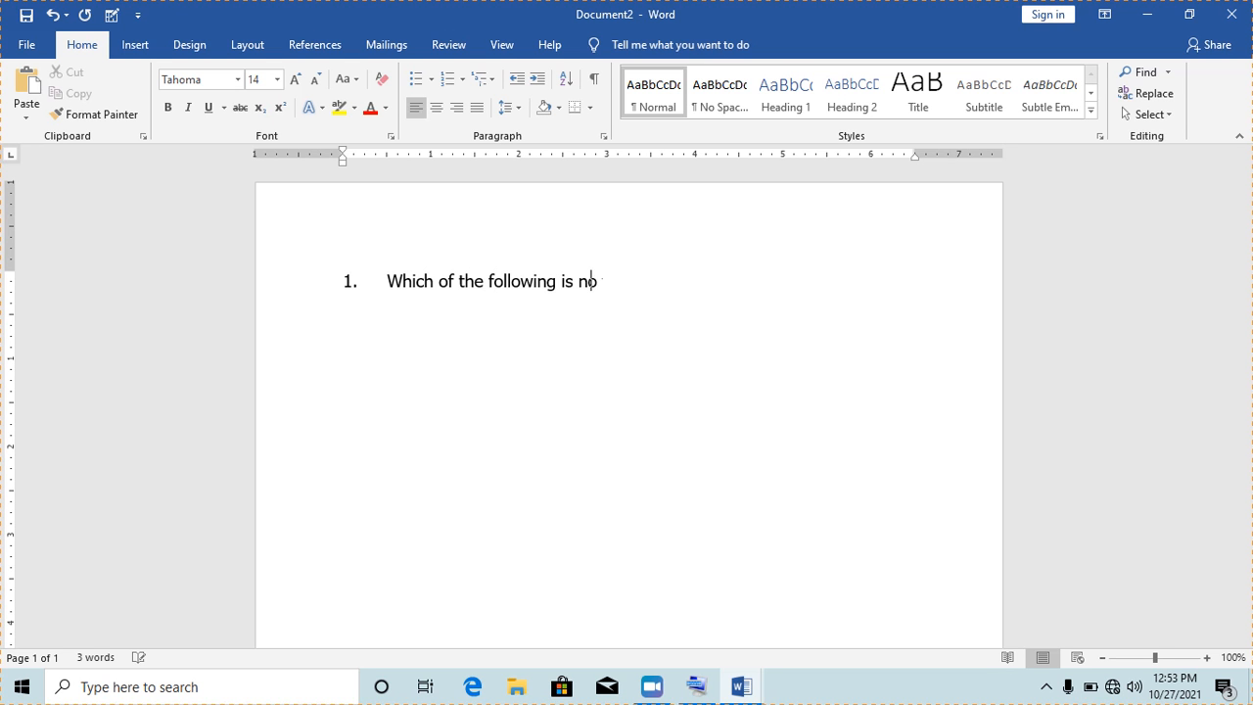
text(t part of the Ms.)
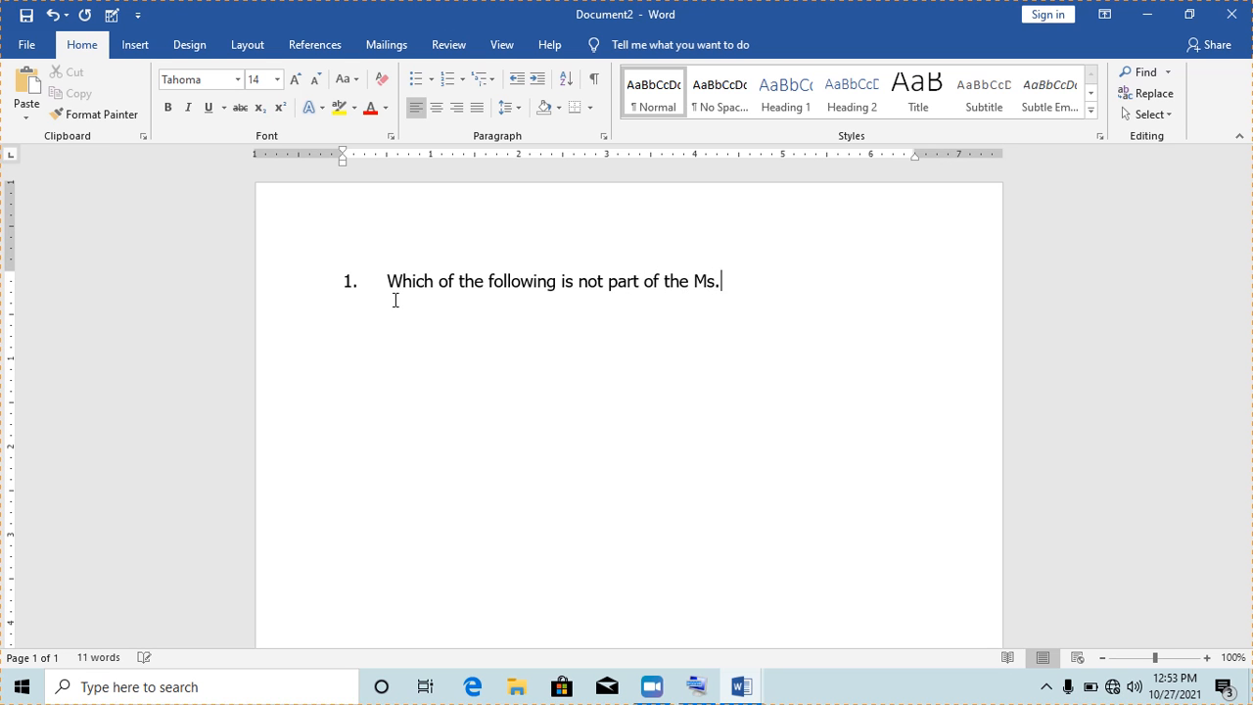
text( Office suite?)
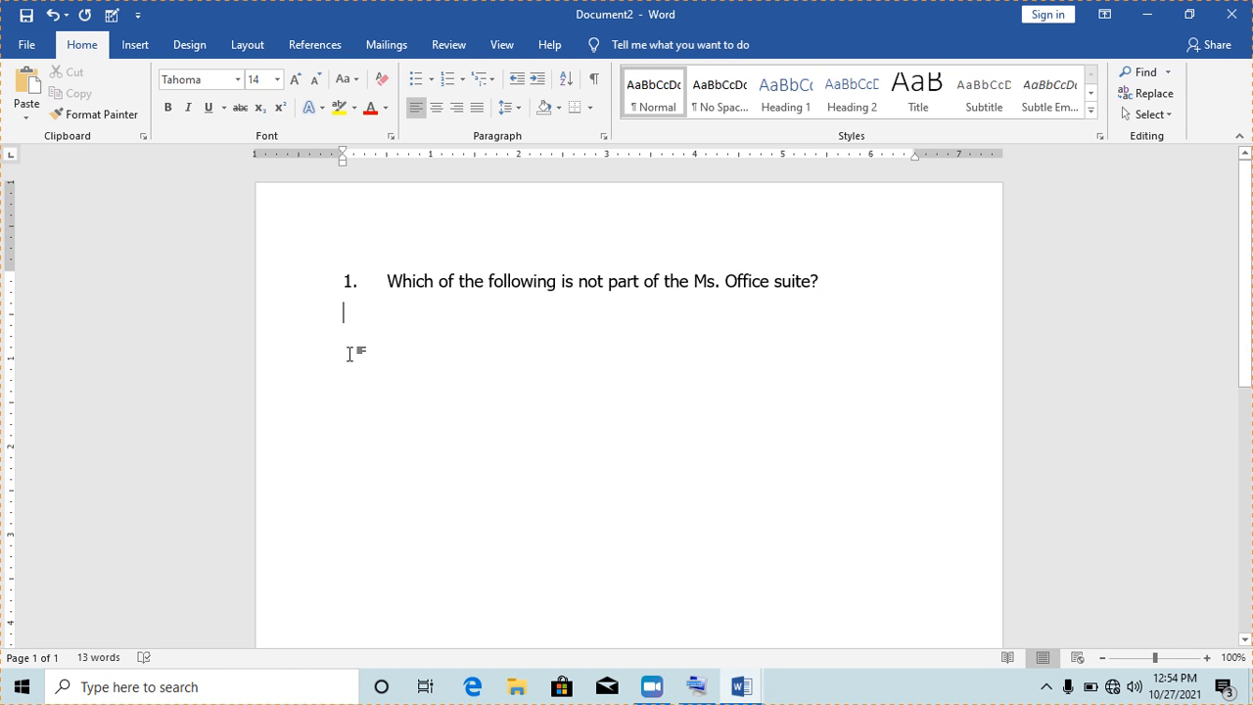
- Add the indented answer options below the question in two tabbed columns: Word and Notepad, with Excel and PowerPoint beneath
key(Tab)
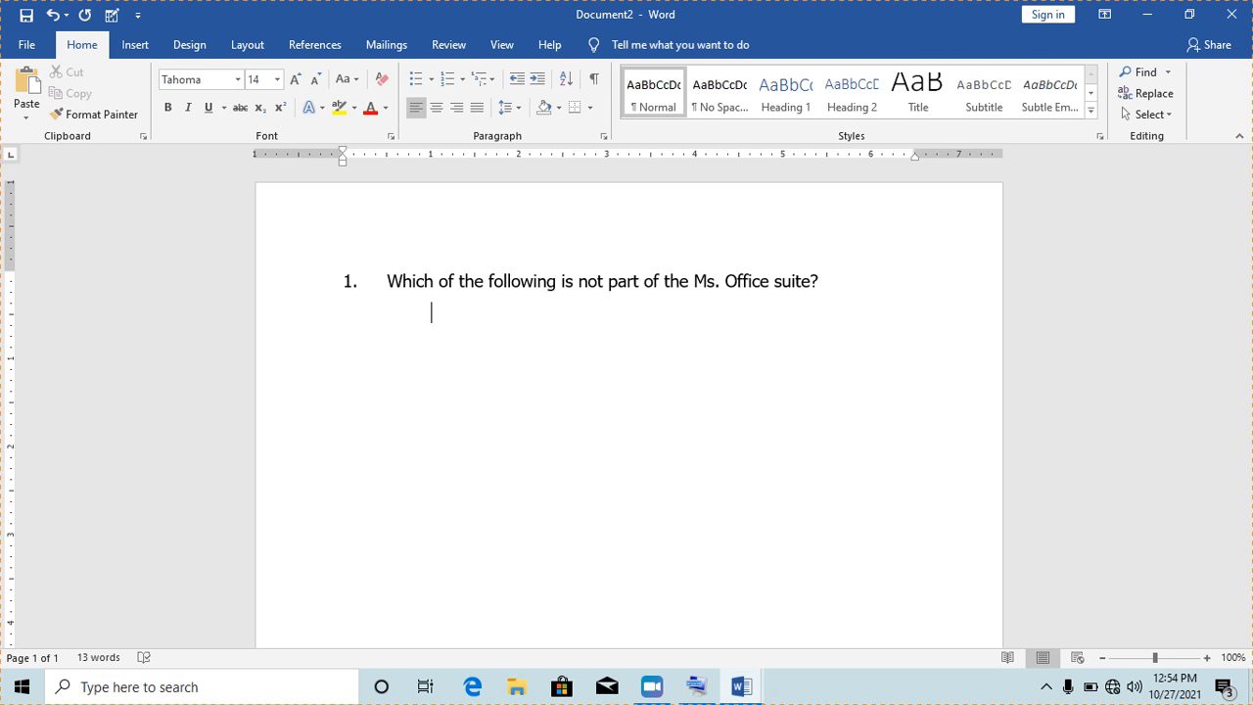
text(Wor)
text(Notepad)
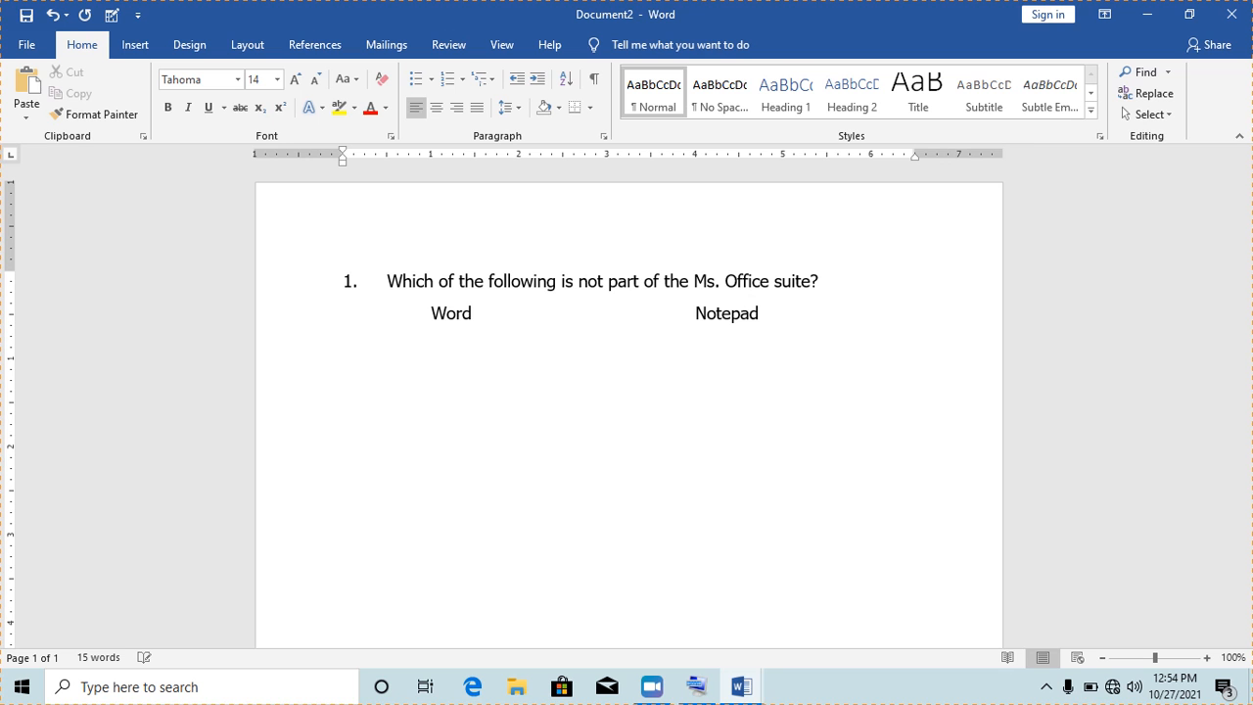
text(Excel)
key(Tab)
text(PowerPoint)
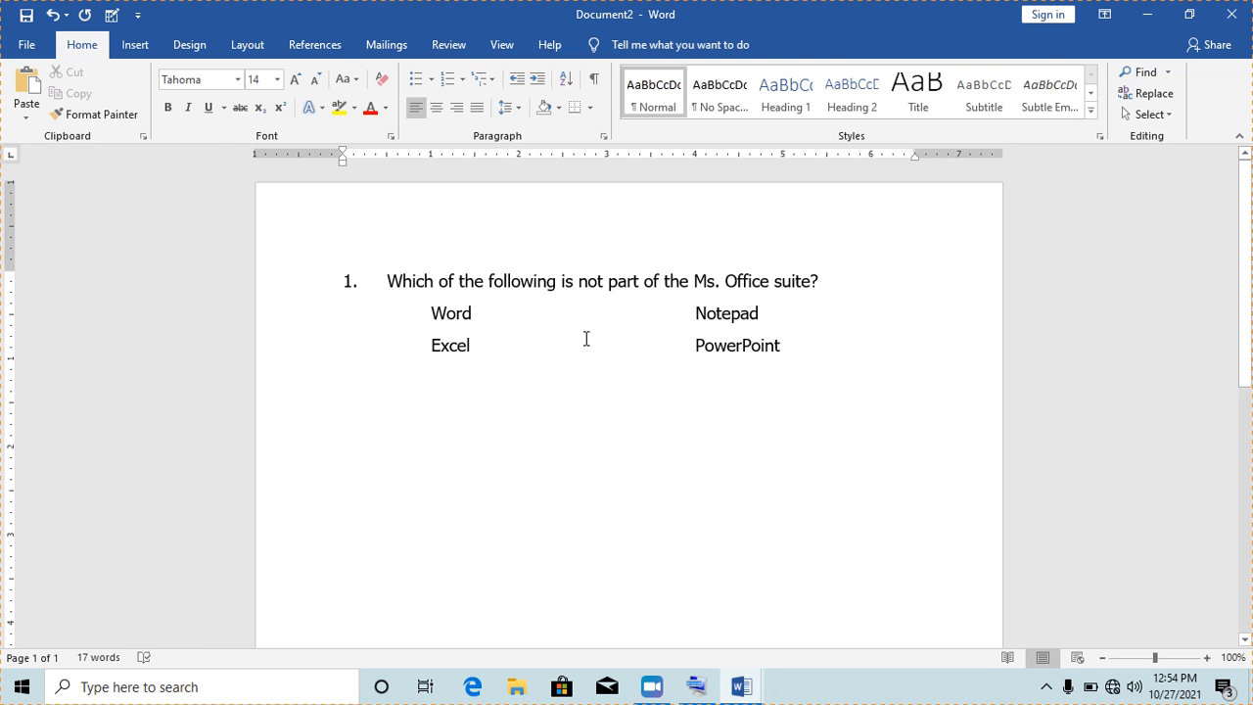
- Draw a small rectangle about 0.27" high and 0.29" wide just before the answer option Word
click(136, 49)
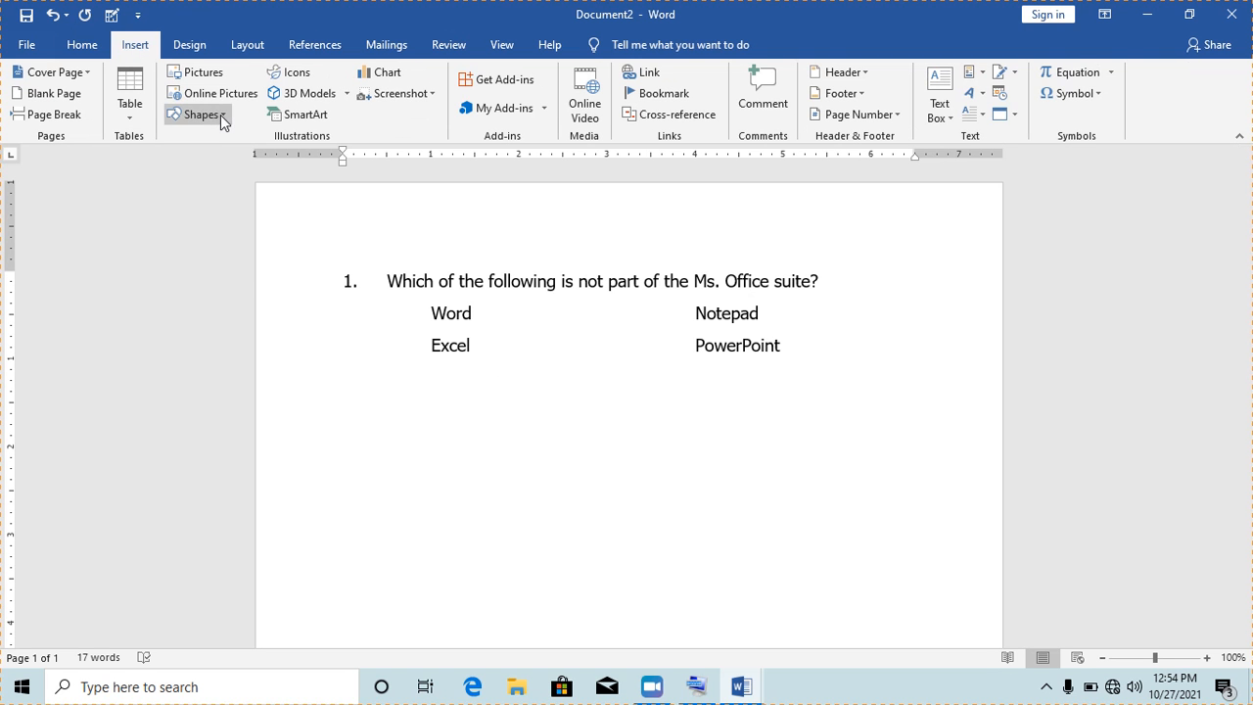
click(220, 114)
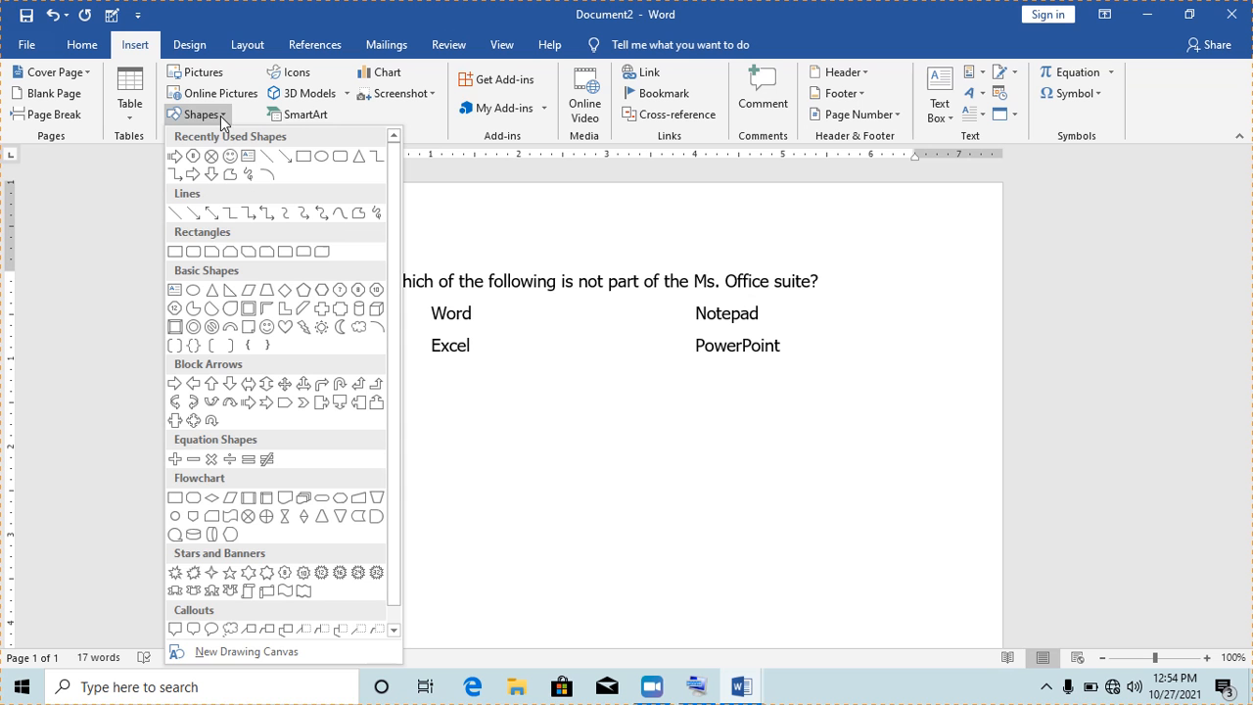
click(303, 159)
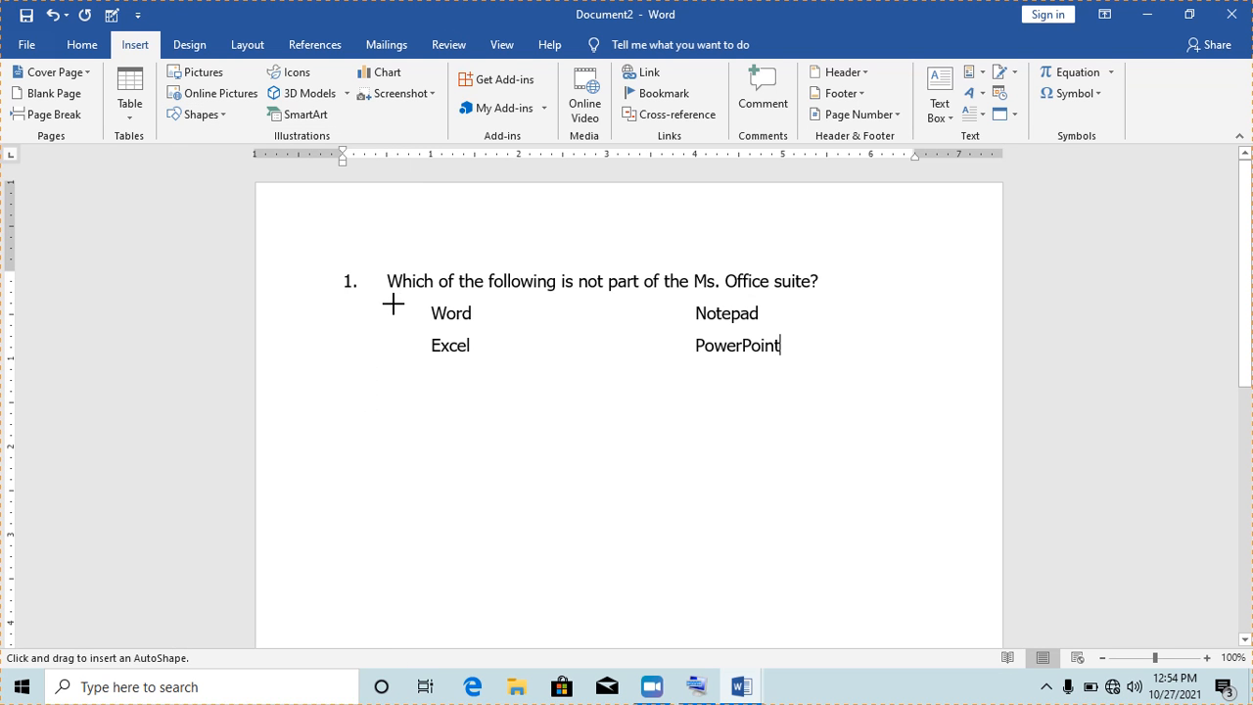
drag(391, 304, 417, 328)
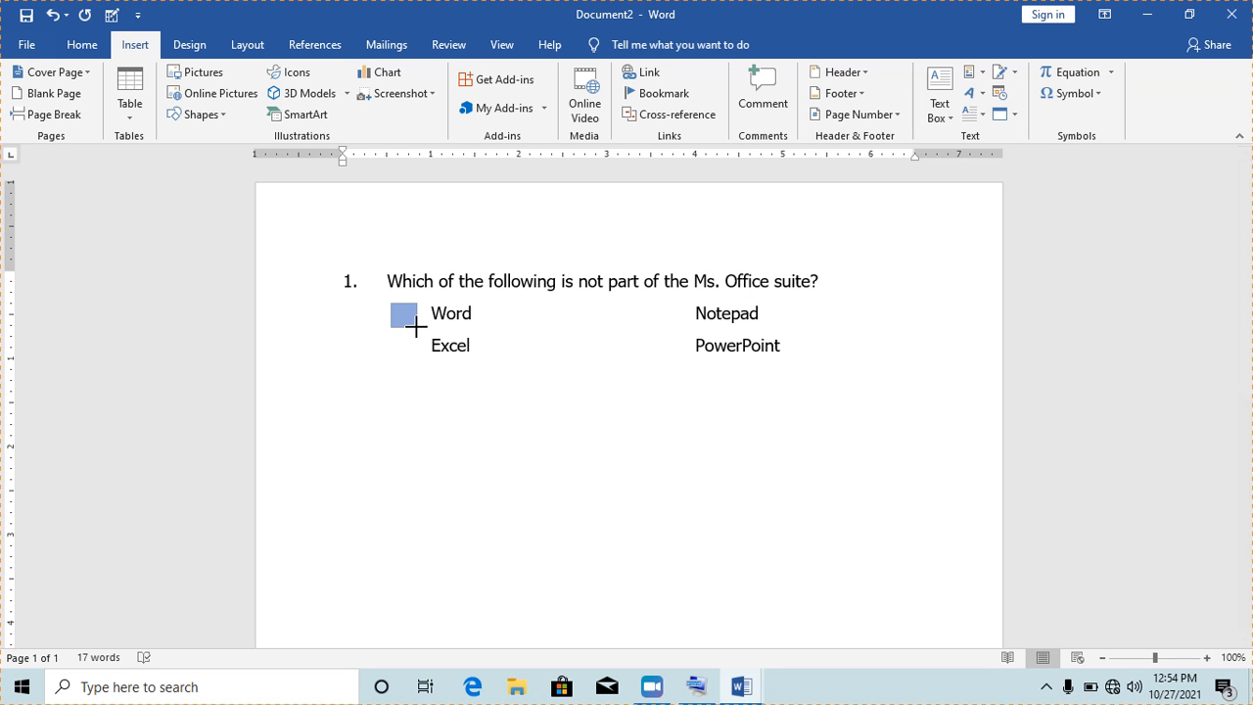
drag(416, 327, 416, 327)
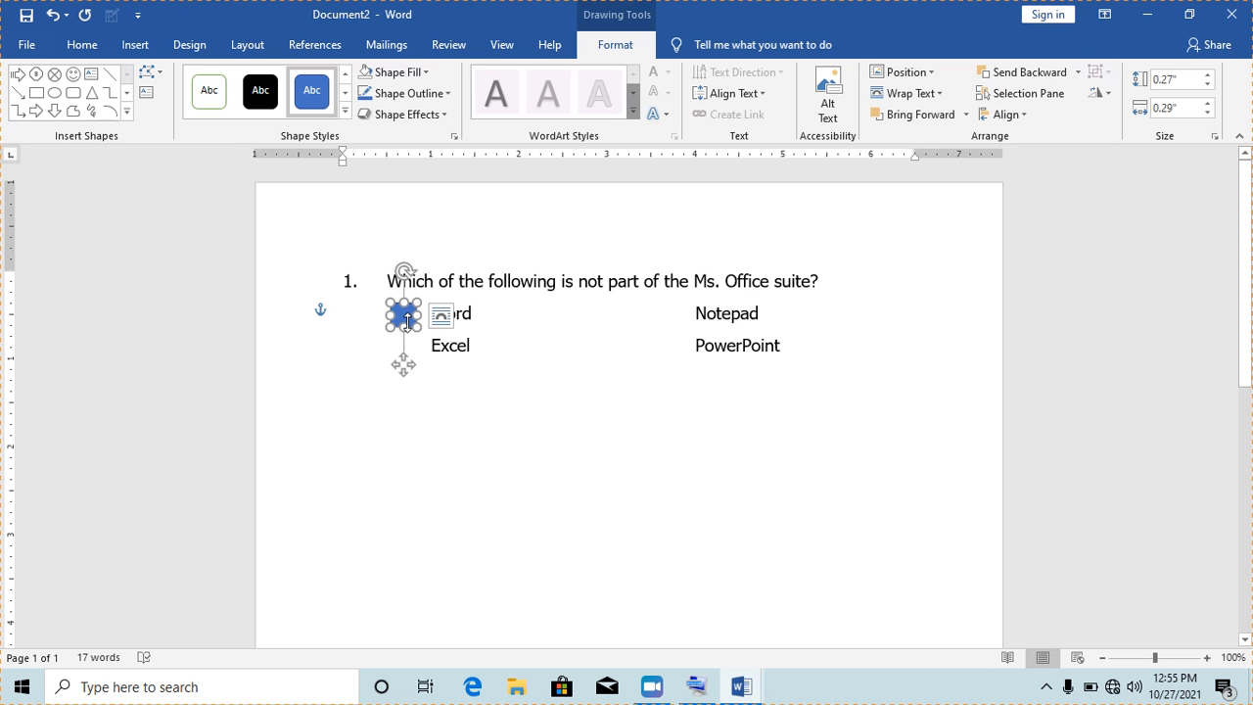
- Set the small rectangle beside Word to No fill in its shape formatting settings
right_click(401, 314)
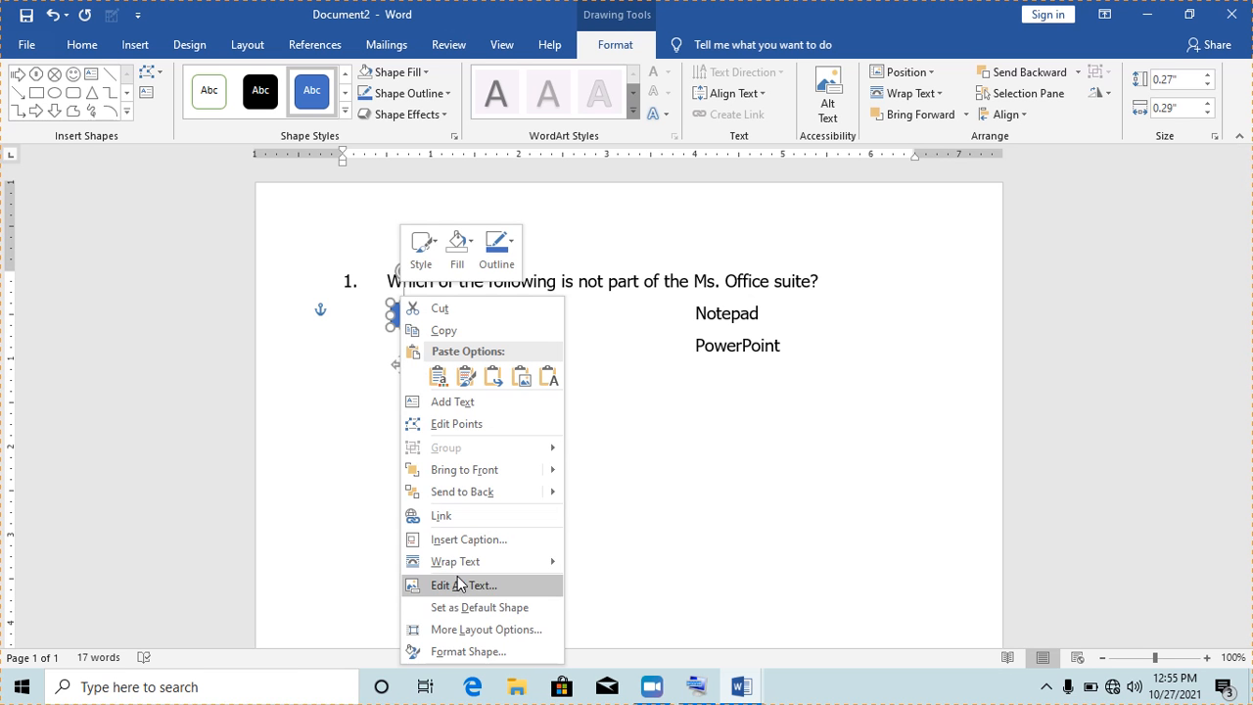
click(468, 652)
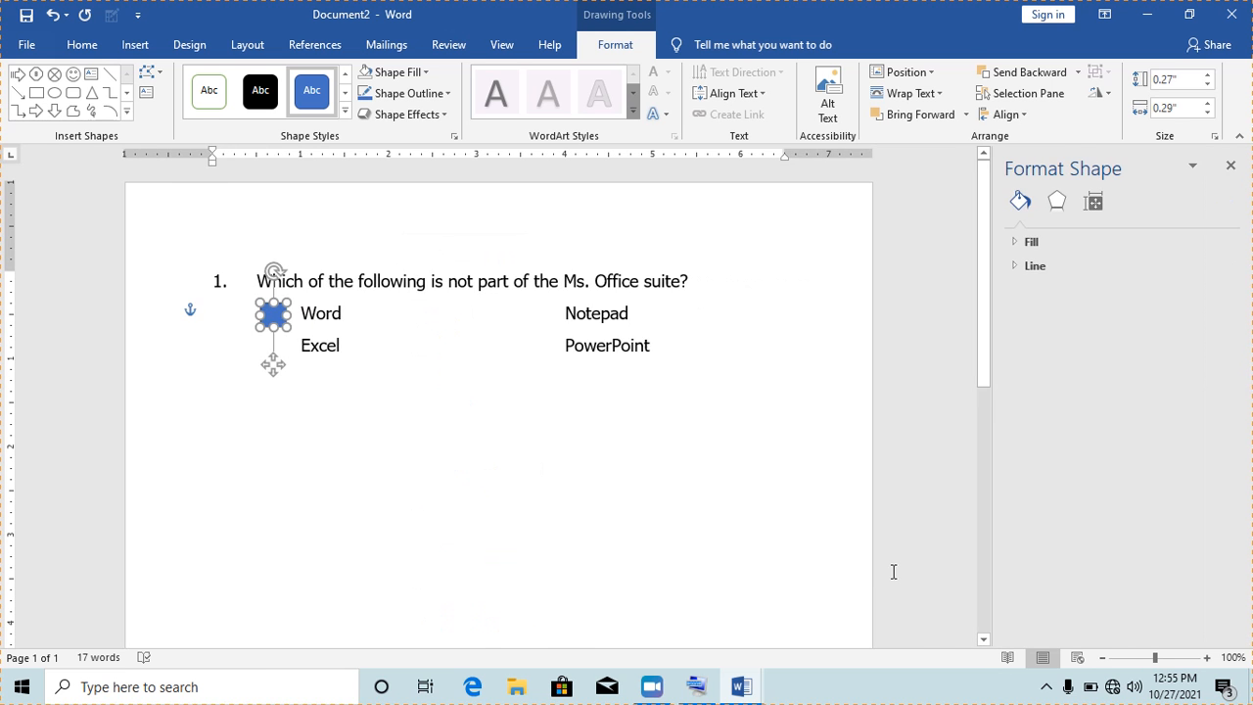
click(1018, 242)
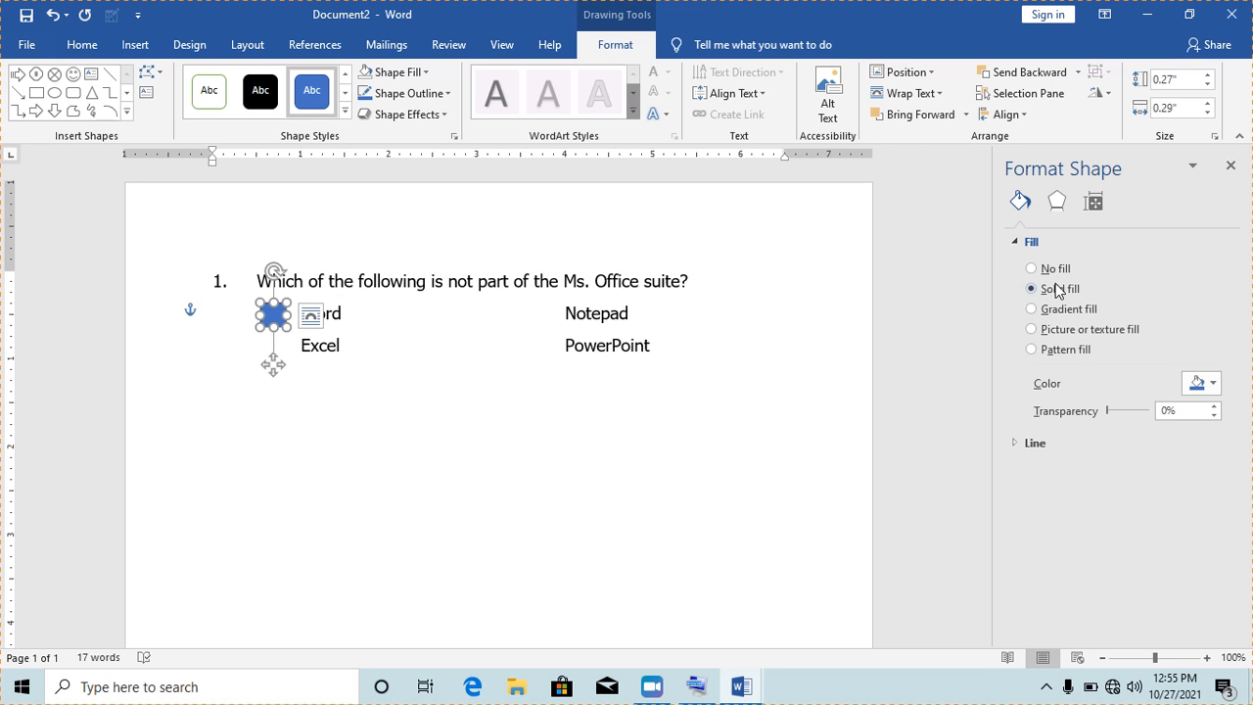
click(1053, 274)
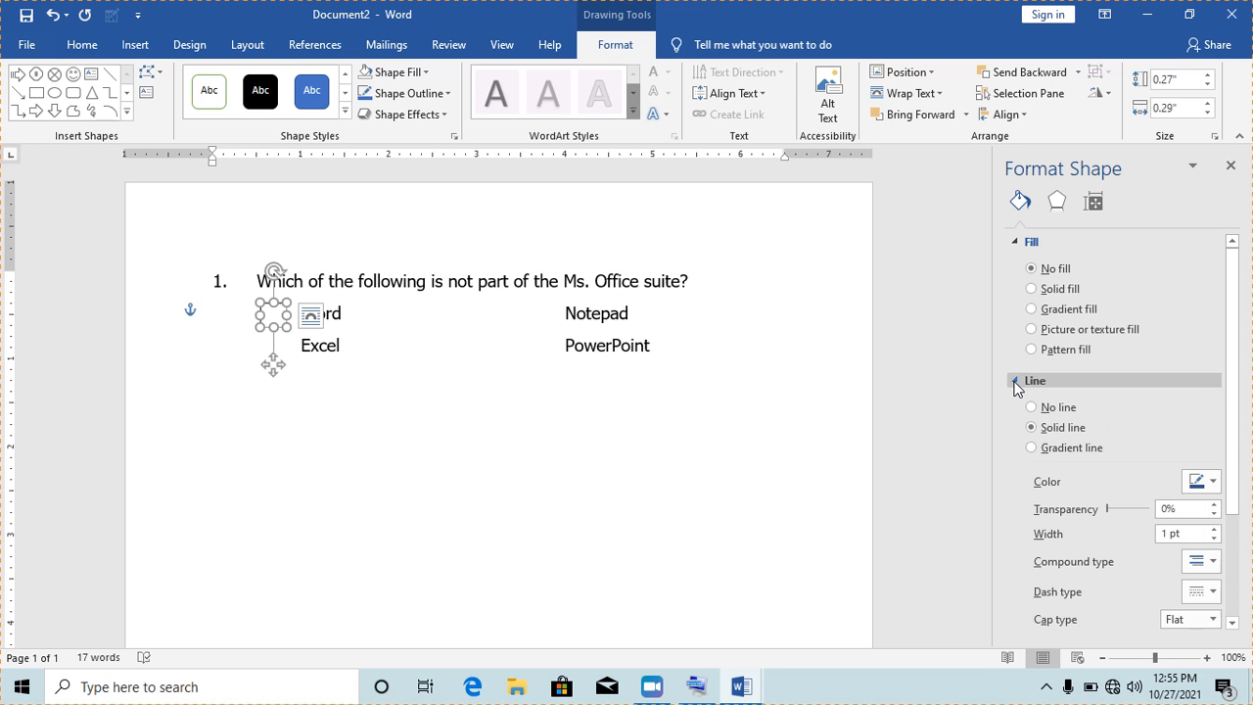
- Give the small rectangle a red outline 1.5 pt wide and close the shape formatting settings
click(1214, 484)
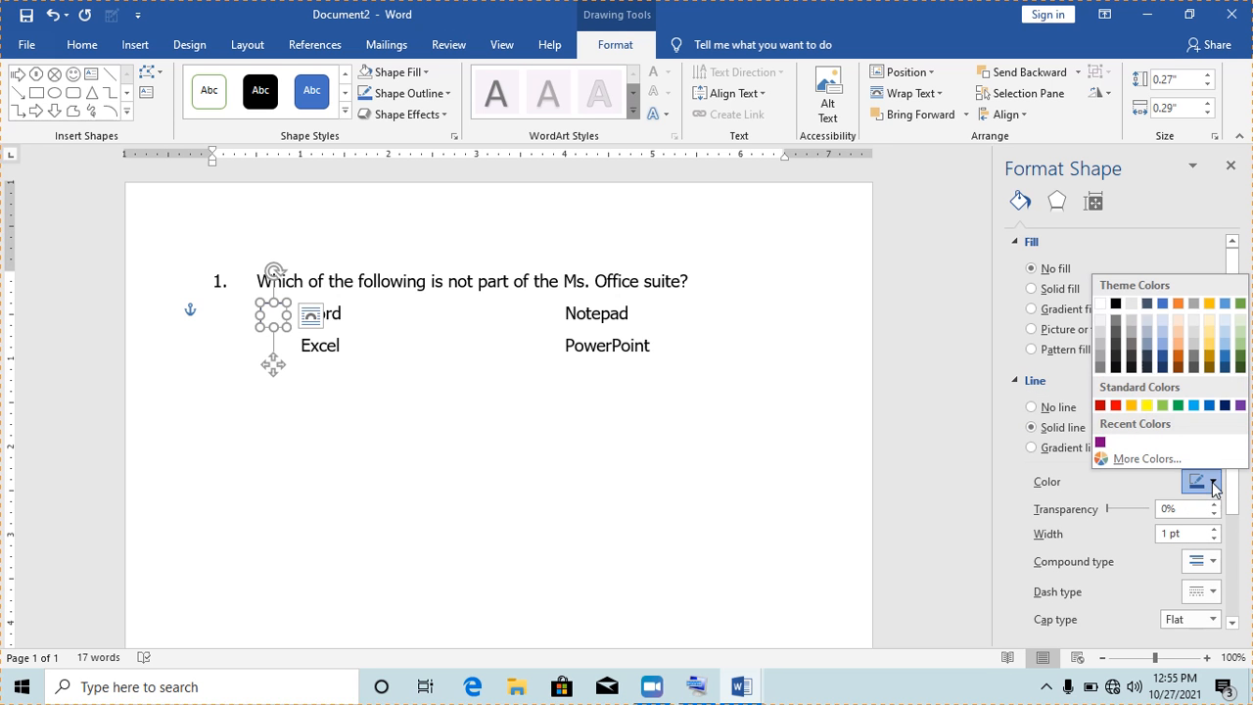
click(1117, 407)
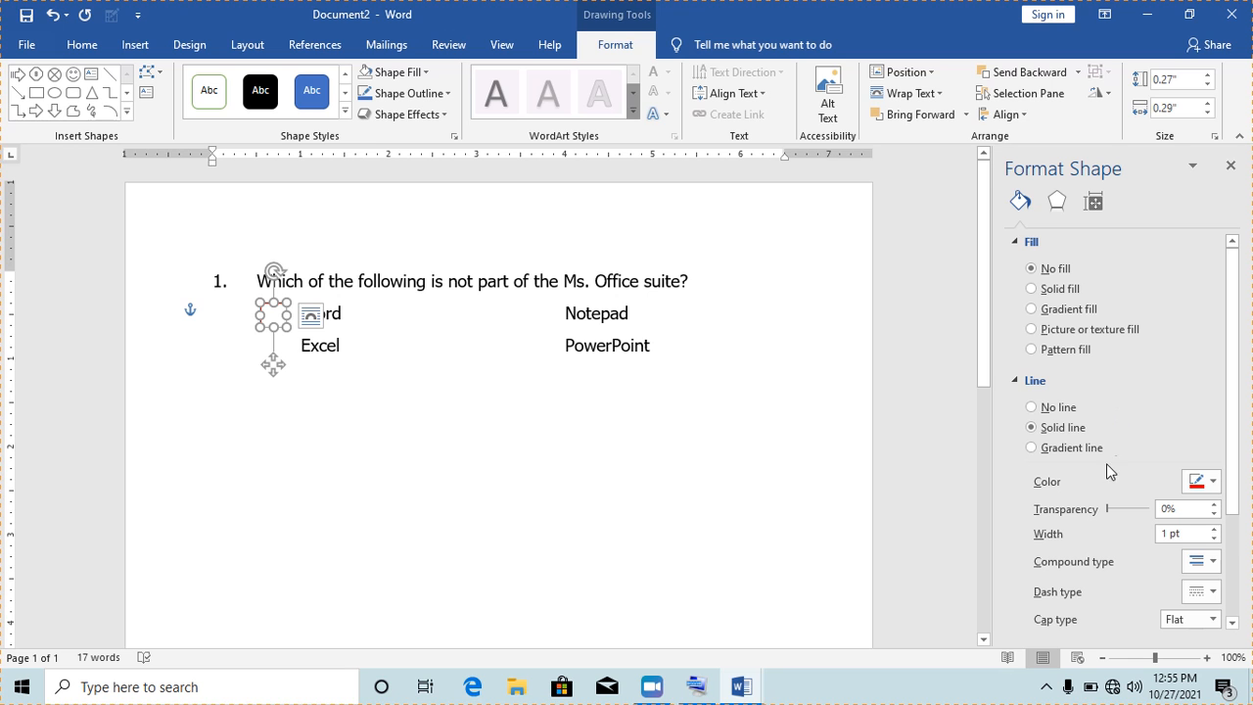
click(1214, 528)
click(1215, 528)
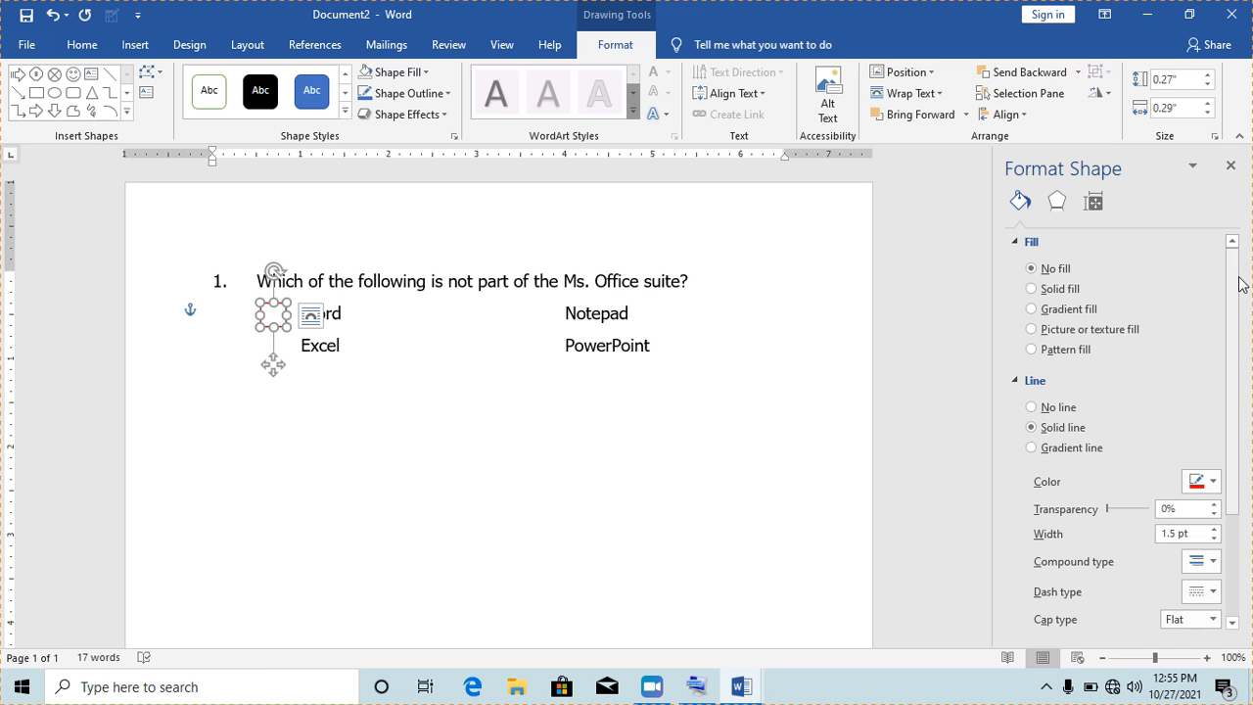
click(746, 451)
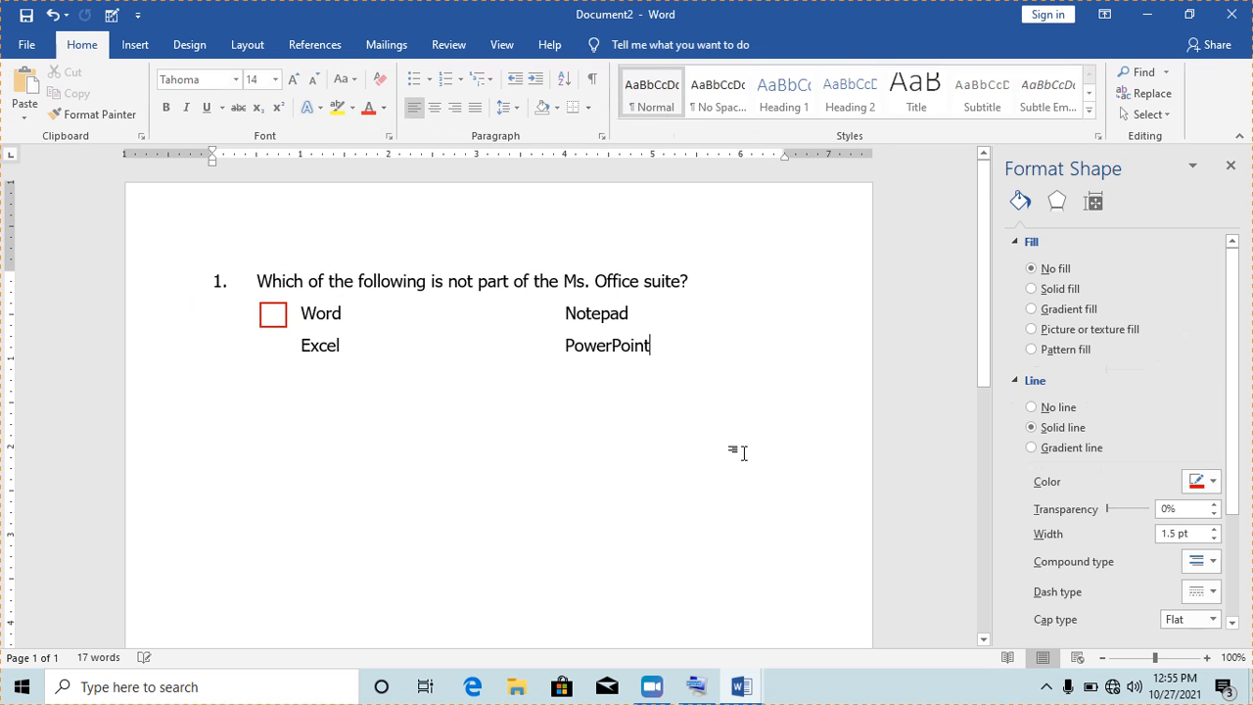
click(1230, 169)
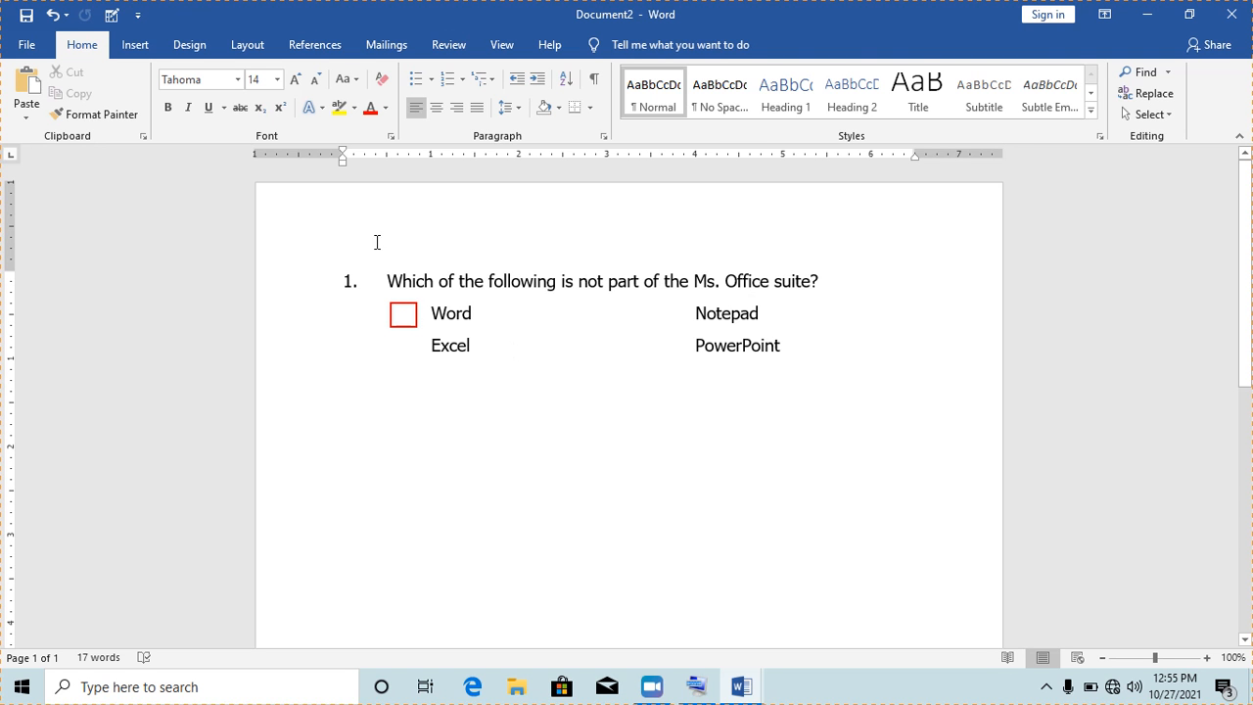
click(132, 43)
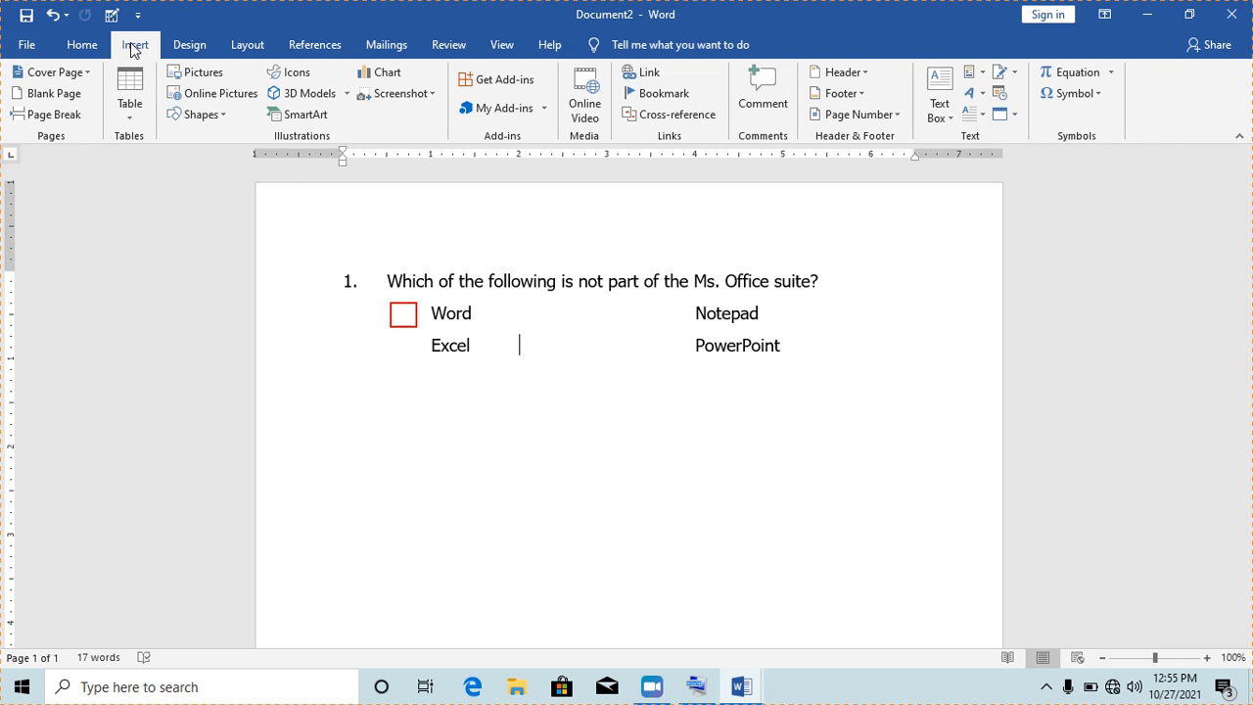
click(215, 115)
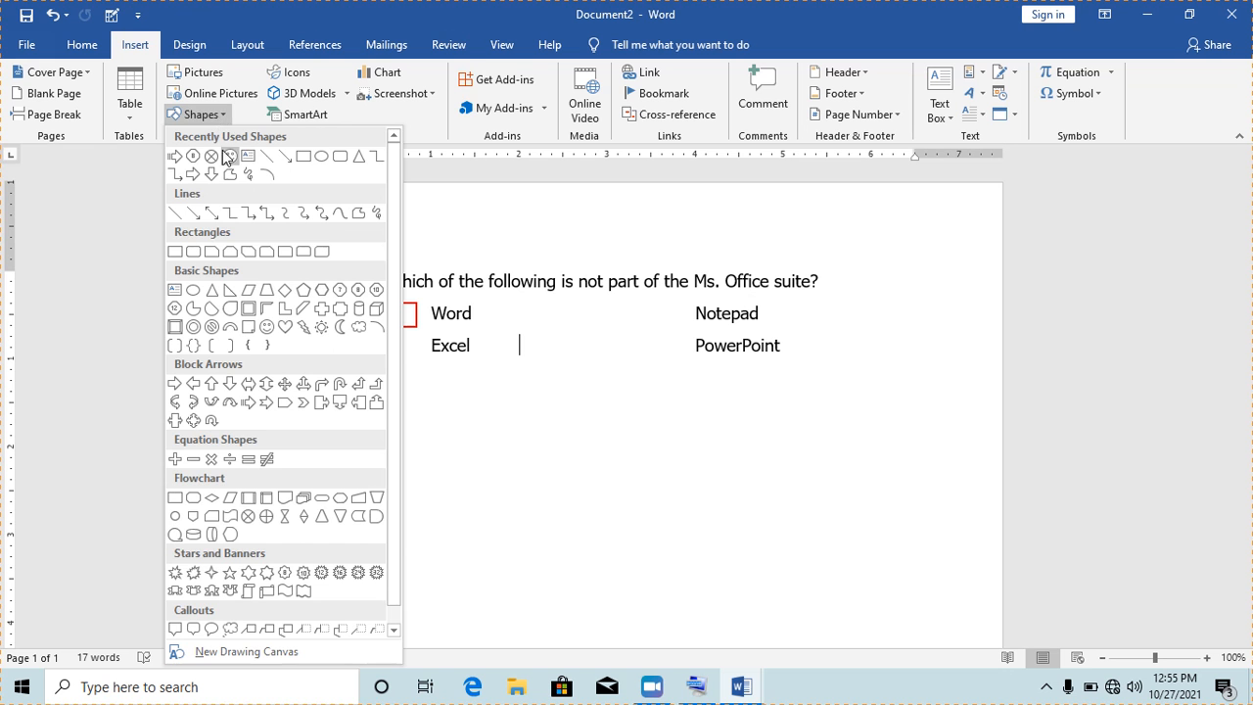
click(303, 157)
drag(459, 372, 532, 444)
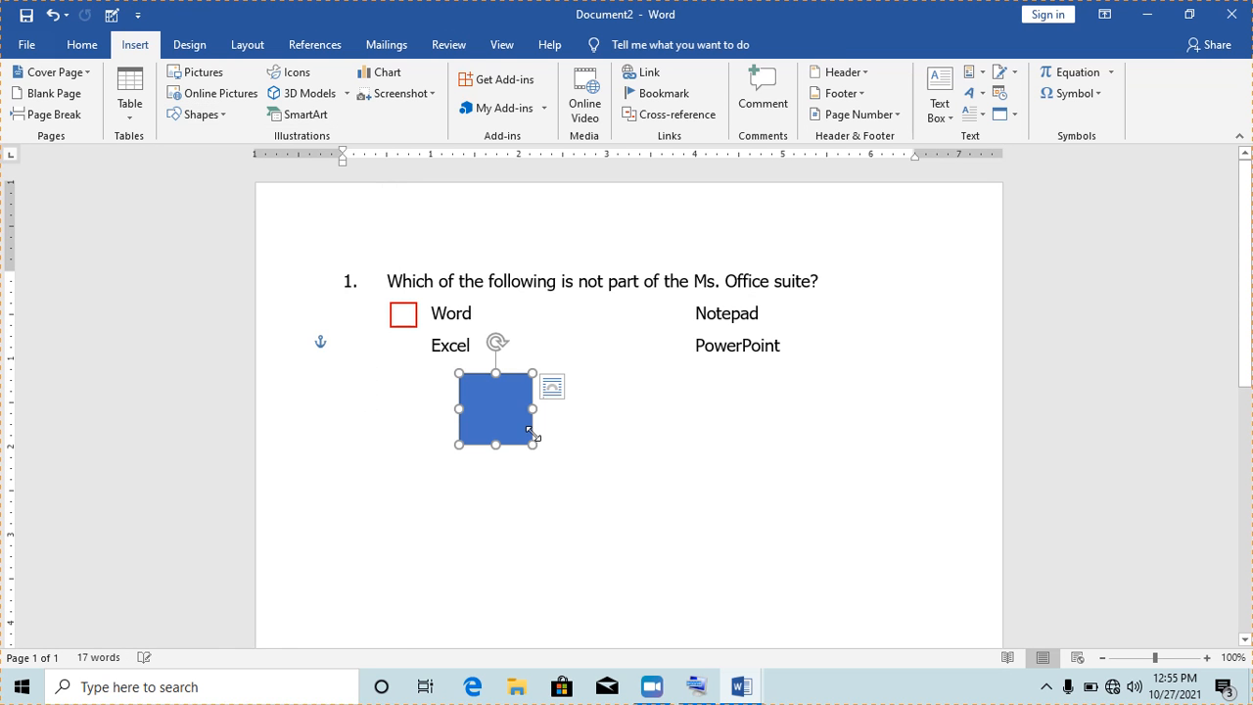
click(594, 454)
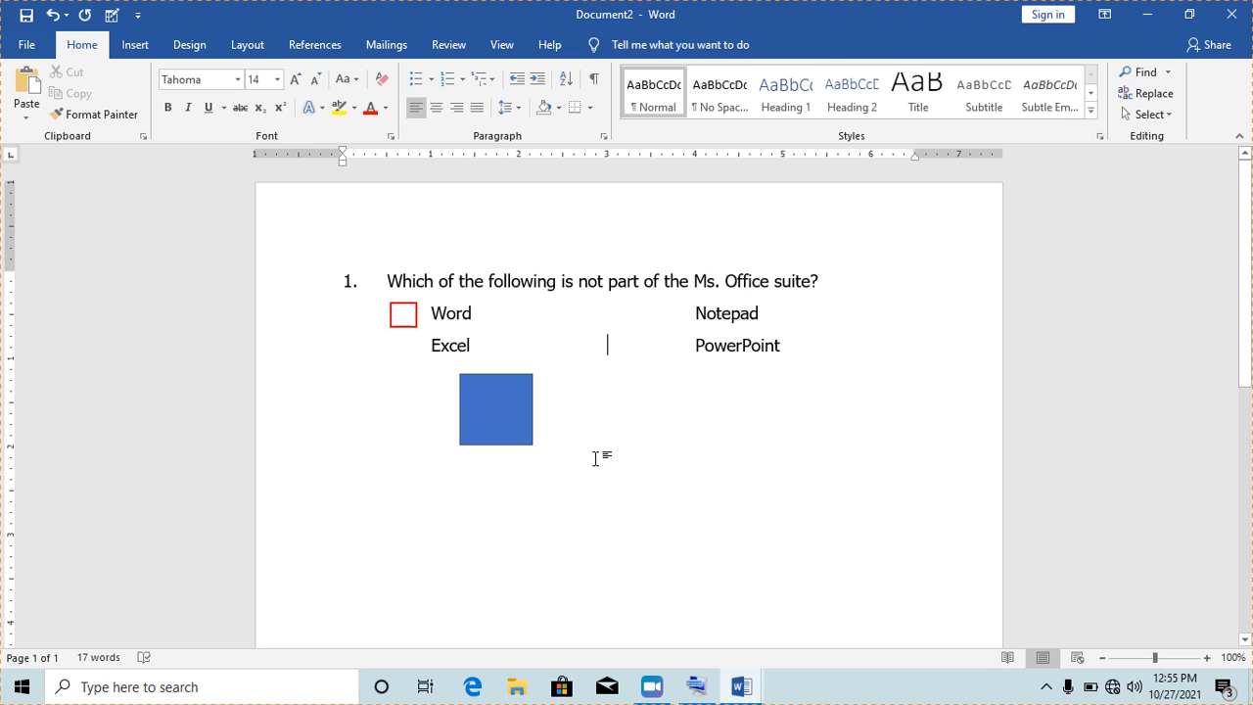
click(514, 430)
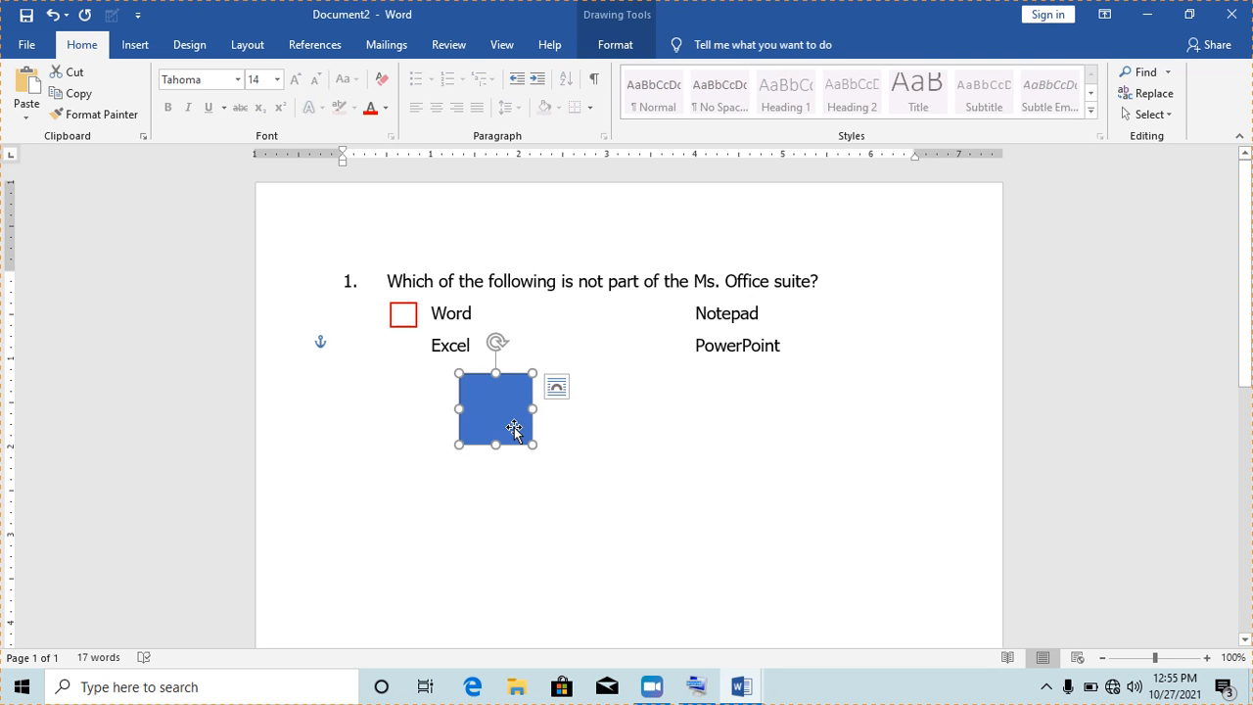
key(Delete)
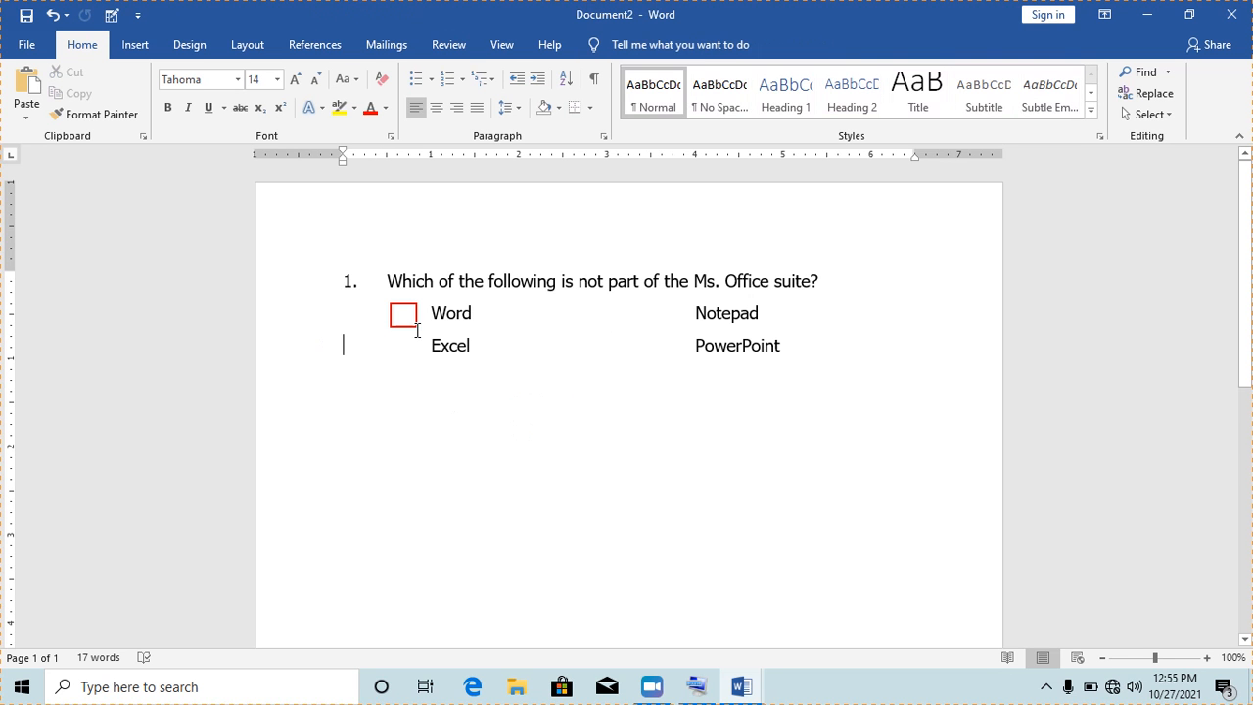
- Duplicate the red-outlined box beside Word and place the copy just before the answer option Notepad
click(403, 313)
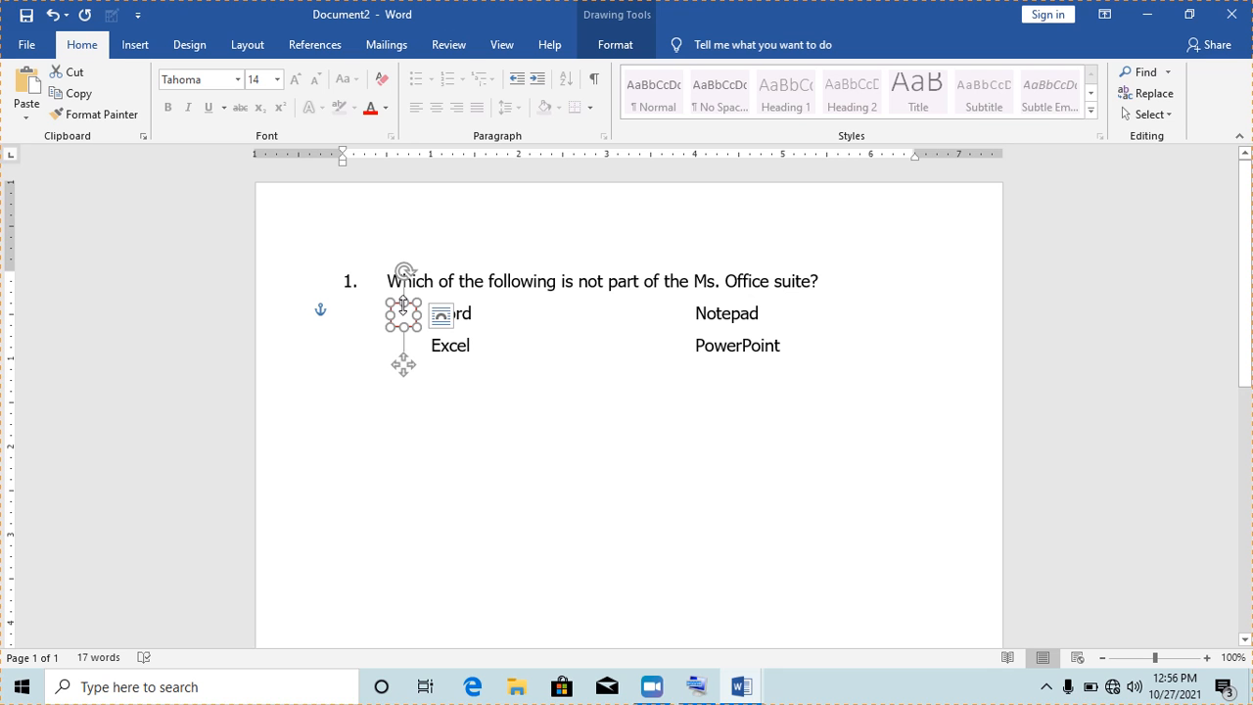
key(ctrl+d)
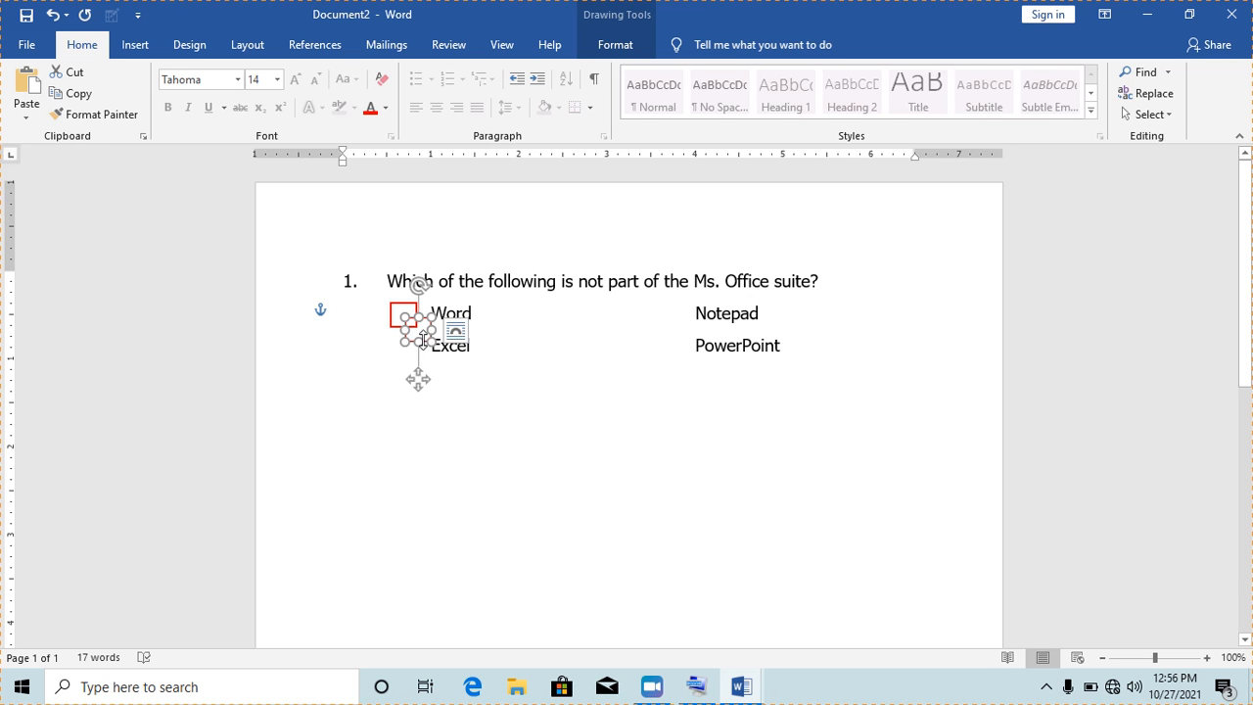
drag(423, 334, 683, 318)
click(732, 392)
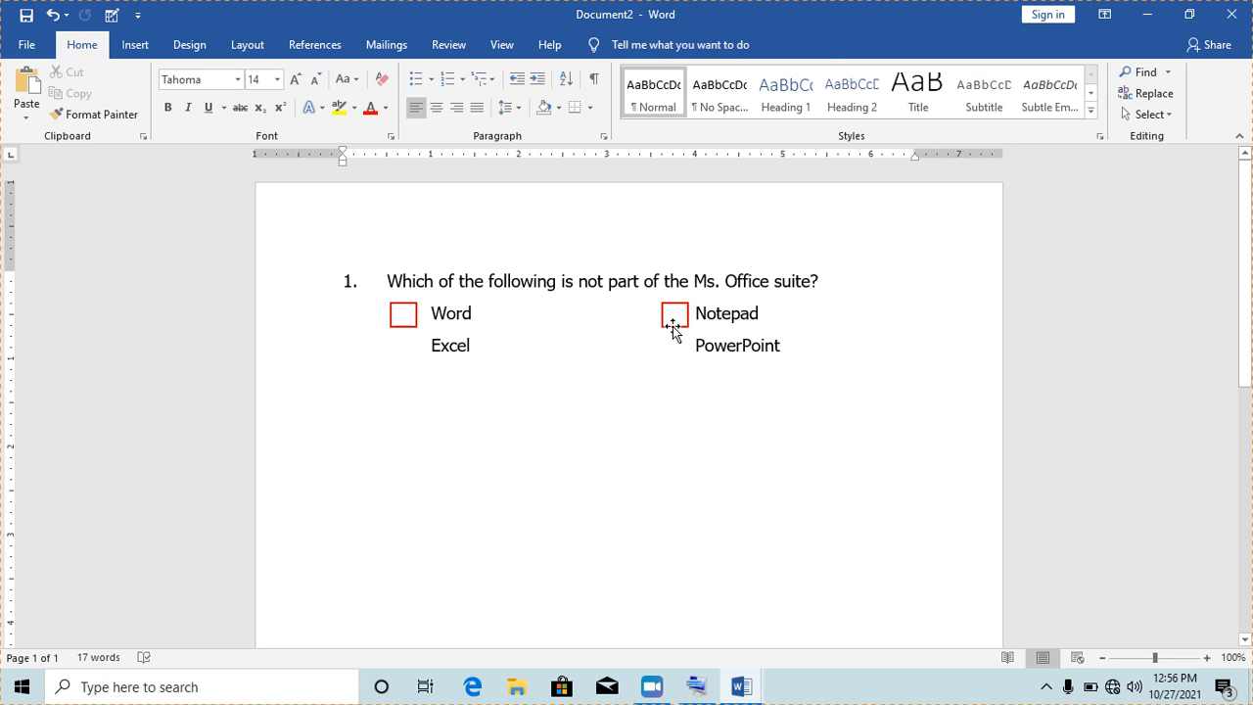
- Place copies of the red-outlined boxes just before the answer options PowerPoint and Excel
click(673, 327)
drag(673, 327, 680, 355)
click(738, 381)
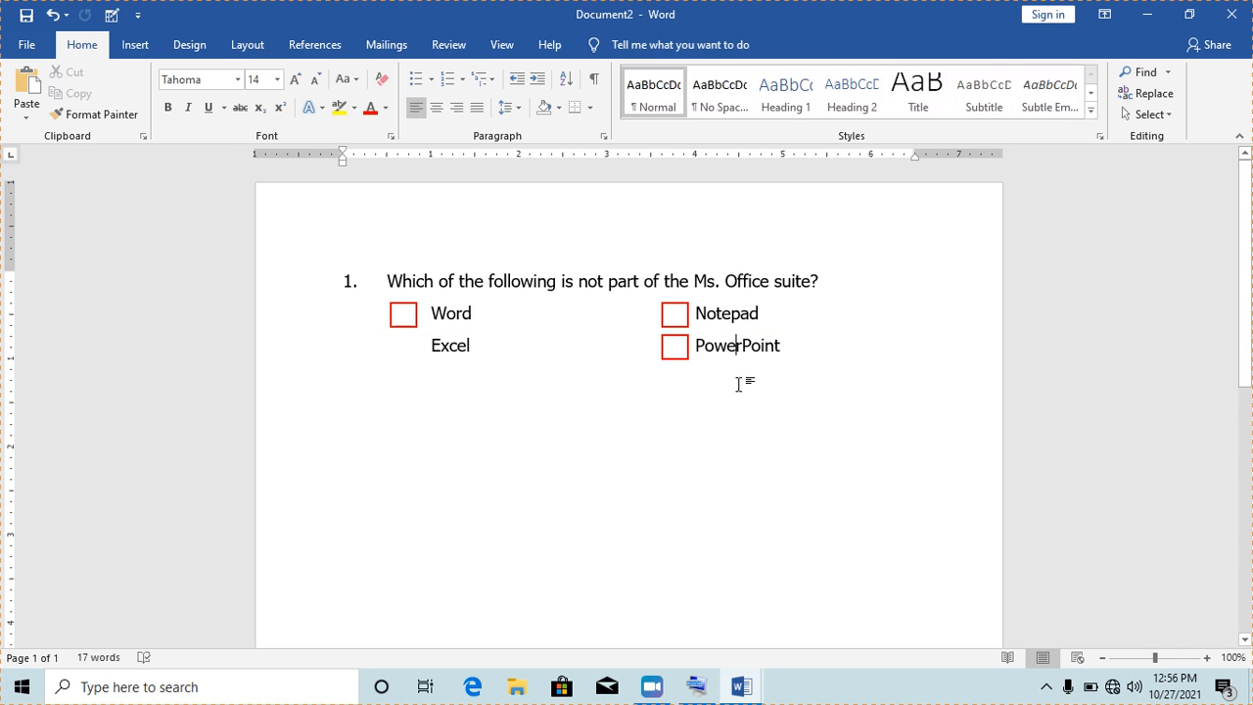
click(413, 320)
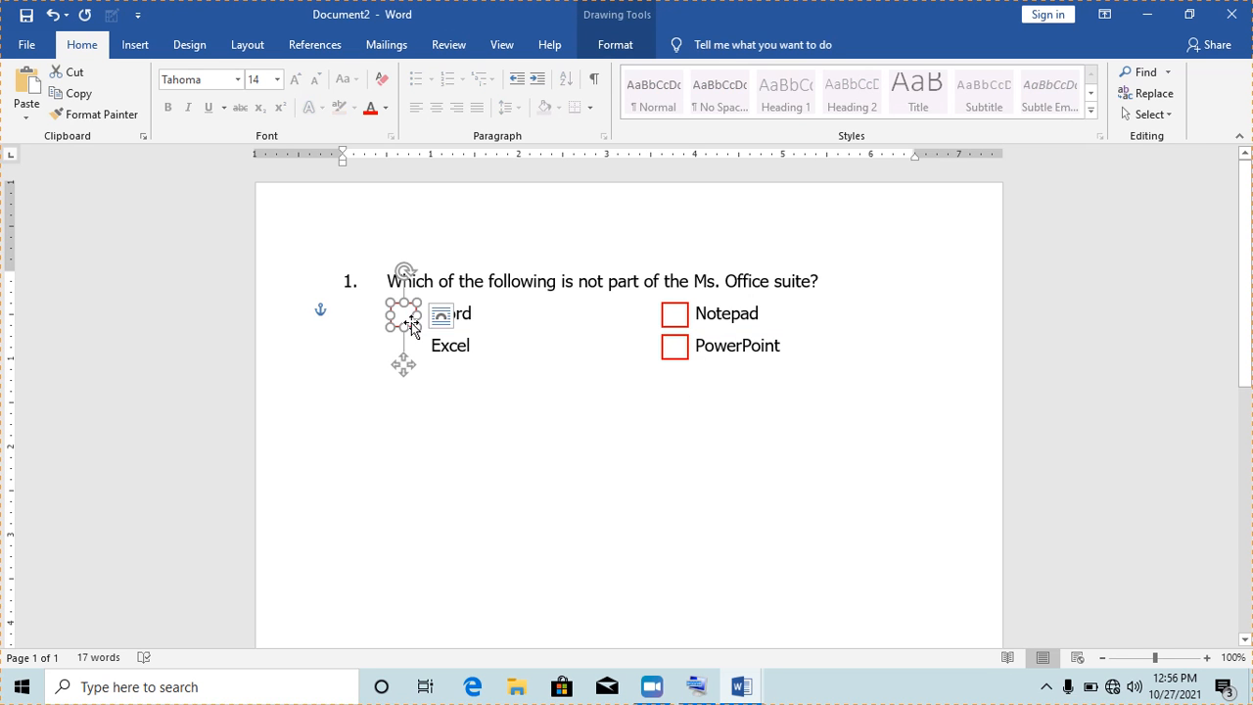
mouse_move(411, 328)
mouse_down()
mouse_move(430, 330)
mouse_move(409, 351)
mouse_up()
click(532, 392)
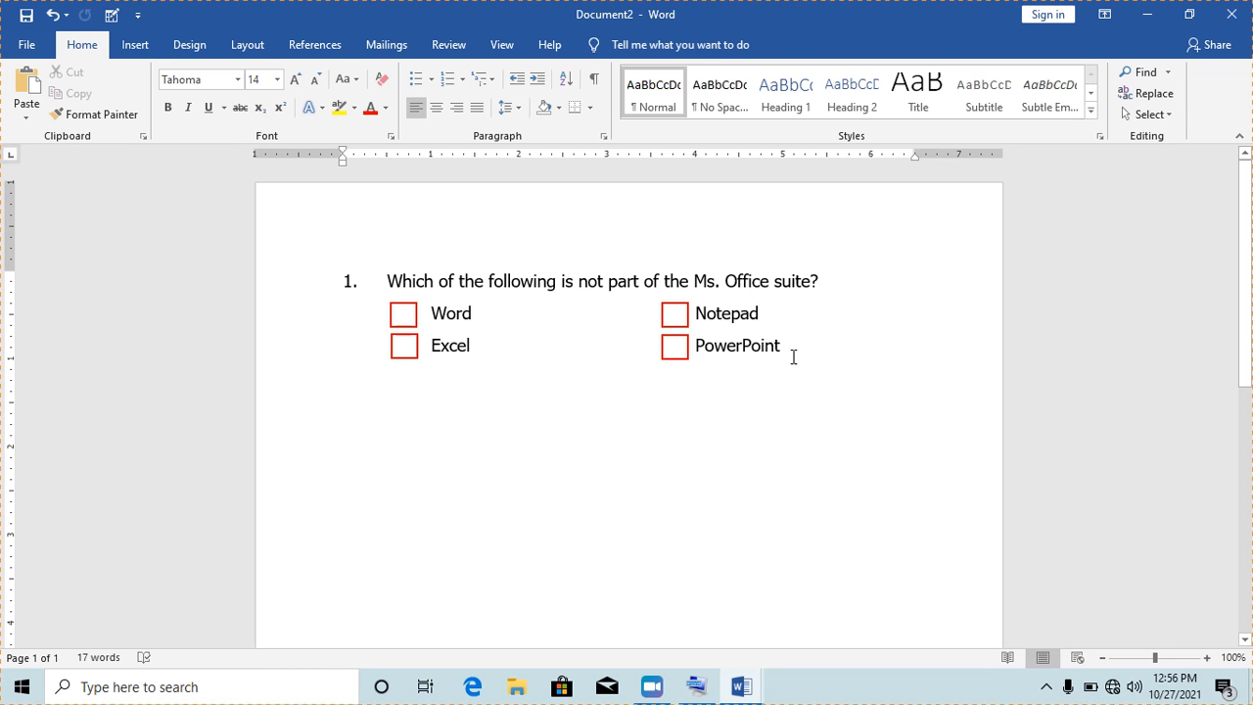
- Add a new line below the answer options to make room for a second question
key(Return)
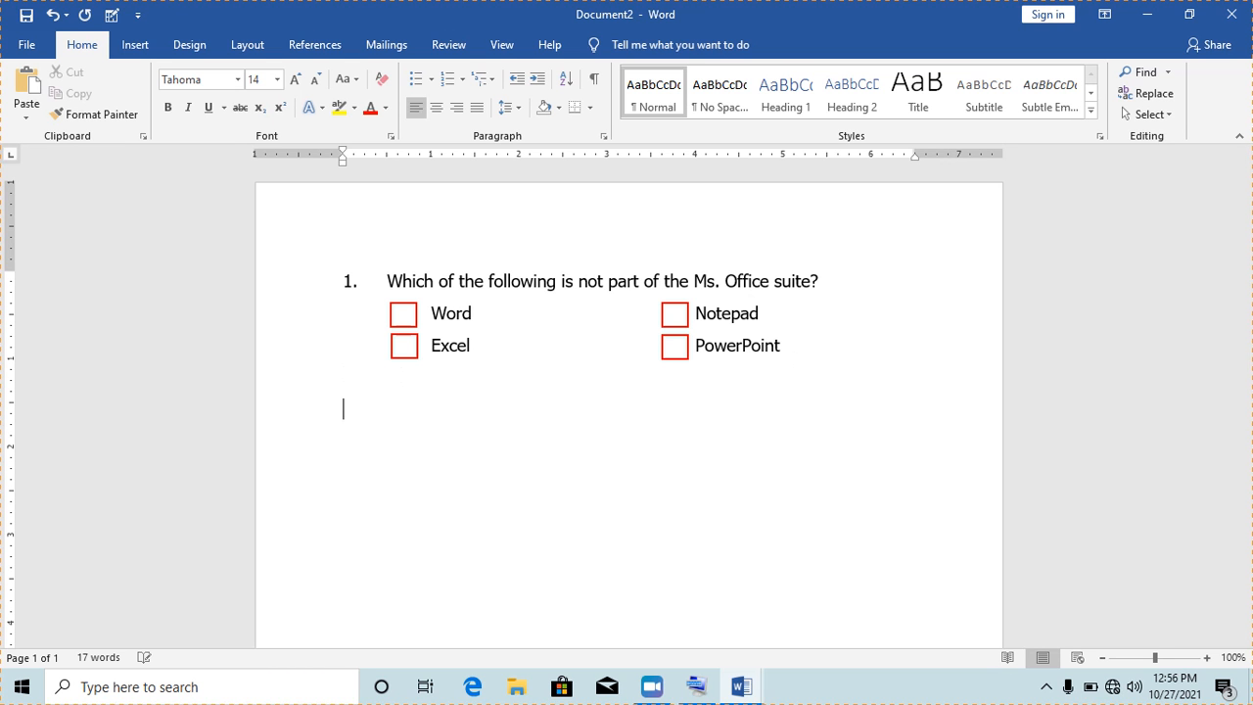
text(Solve the)
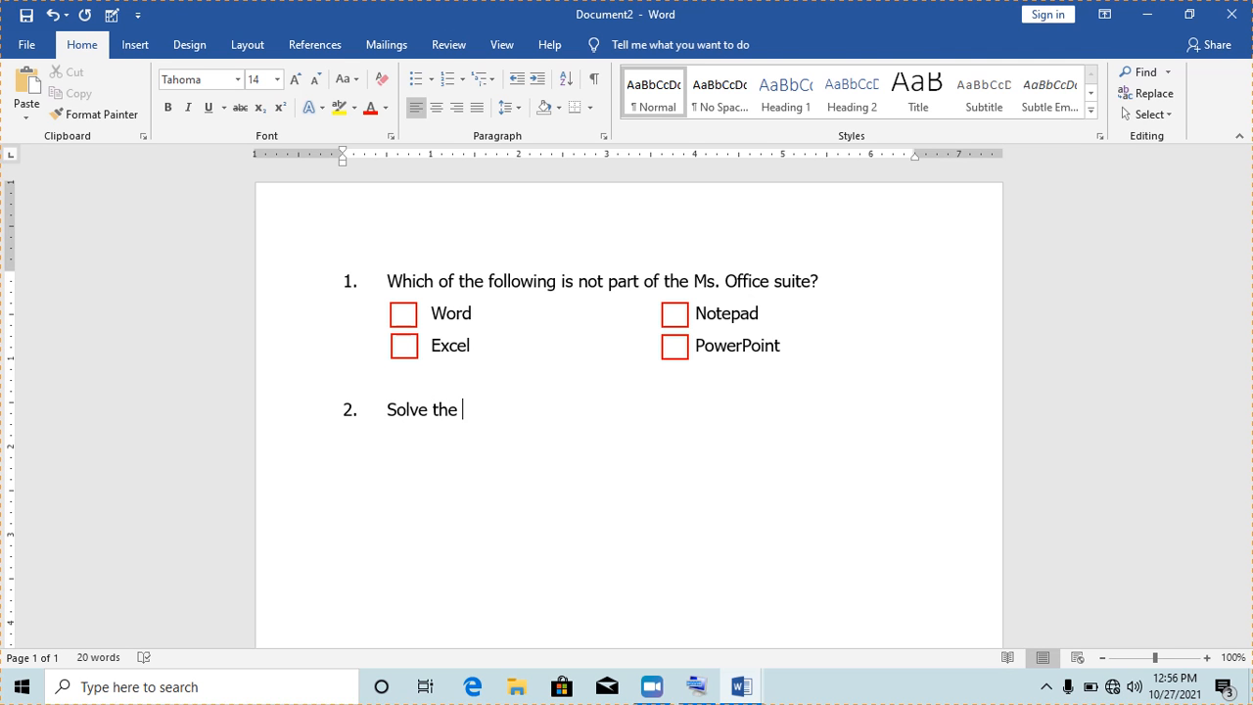
text( veh)
key(BackSpace)
key(BackSpace)
key(BackSpace)
key(BackSpace)
key(BackSpace)
key(BackSpace)
key(BackSpace)
key(BackSpace)
key(BackSpace)
- Write question 2 as "Shade the following Venn diagram." with a capitalized Venn, and add empty lines below it
text(Shade the foll)
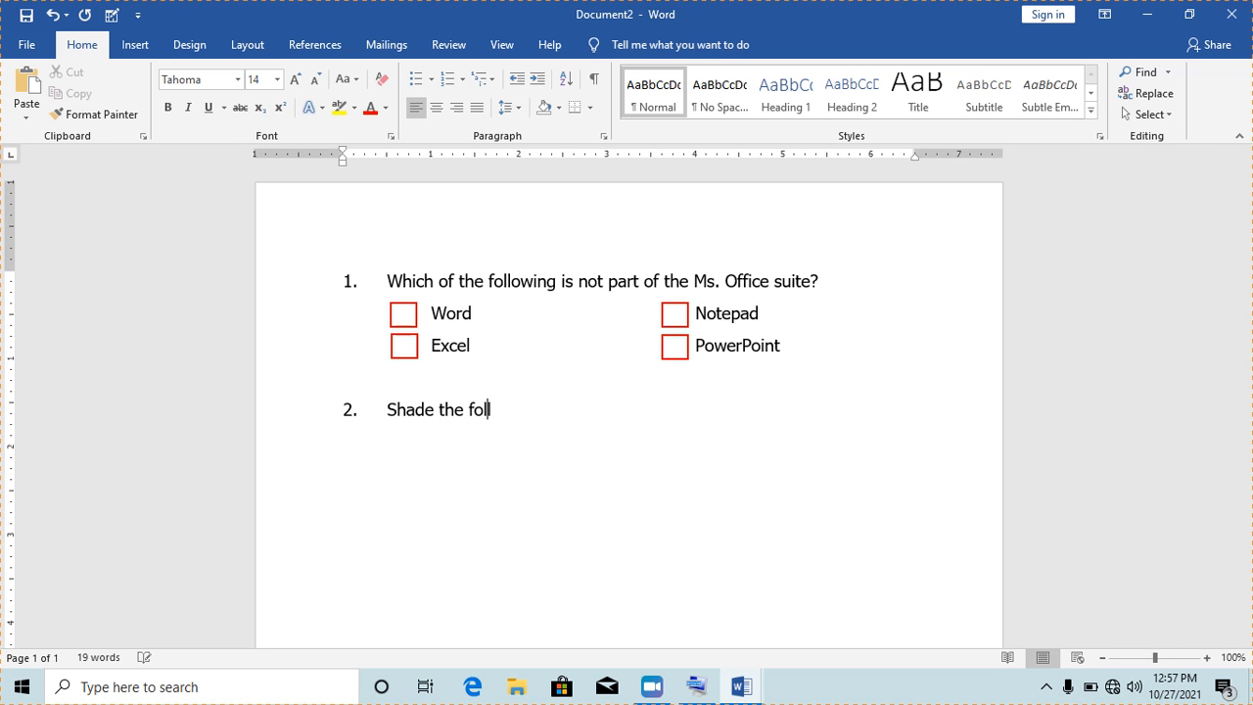
text(owing venn diagram)
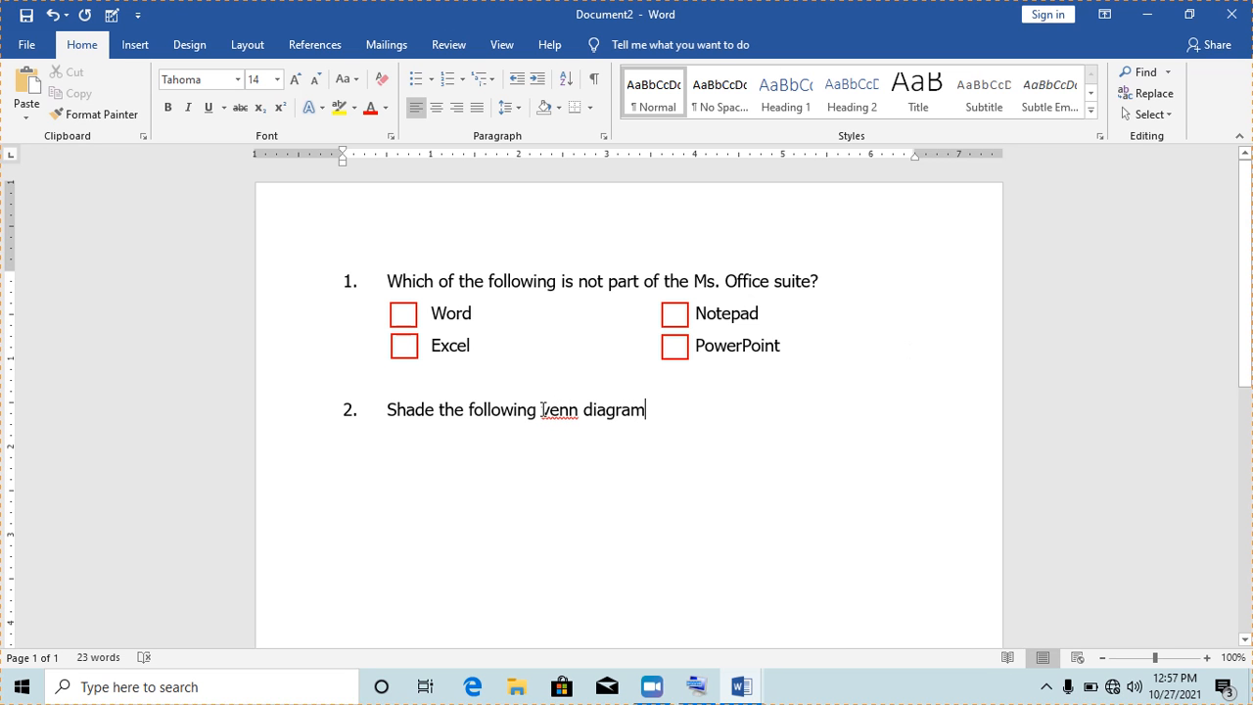
double_click(554, 413)
text(Venn)
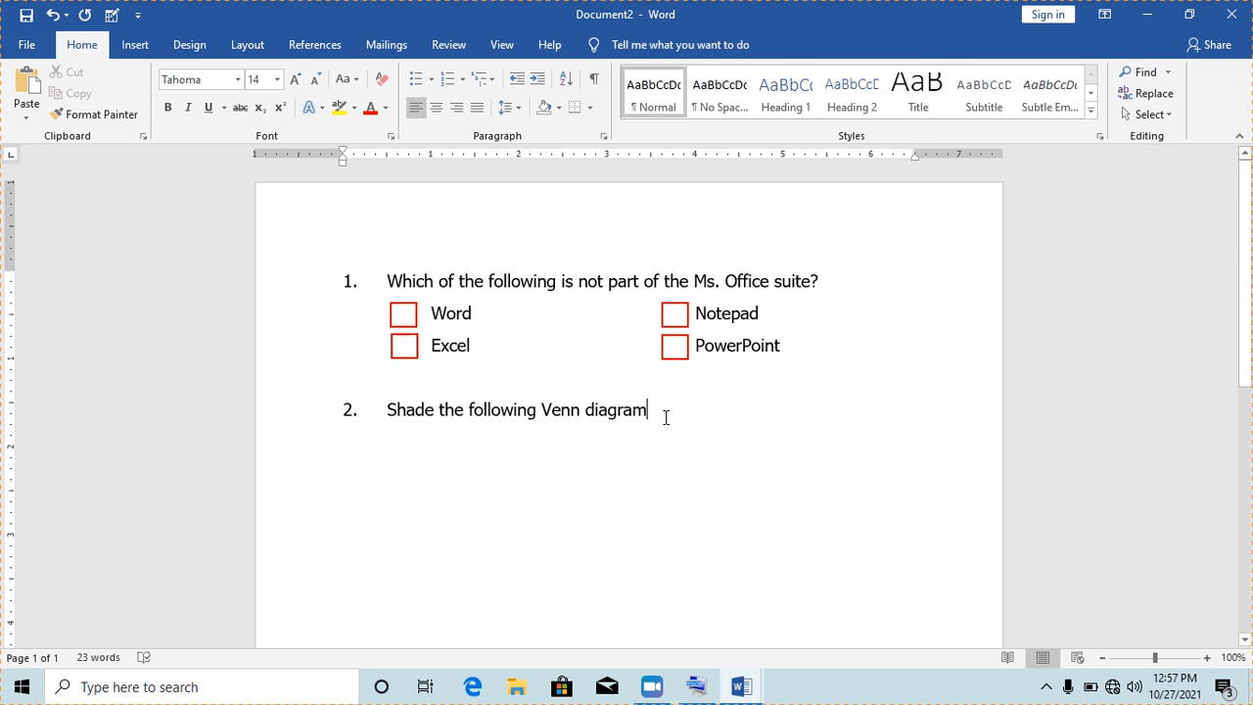
key(Return)
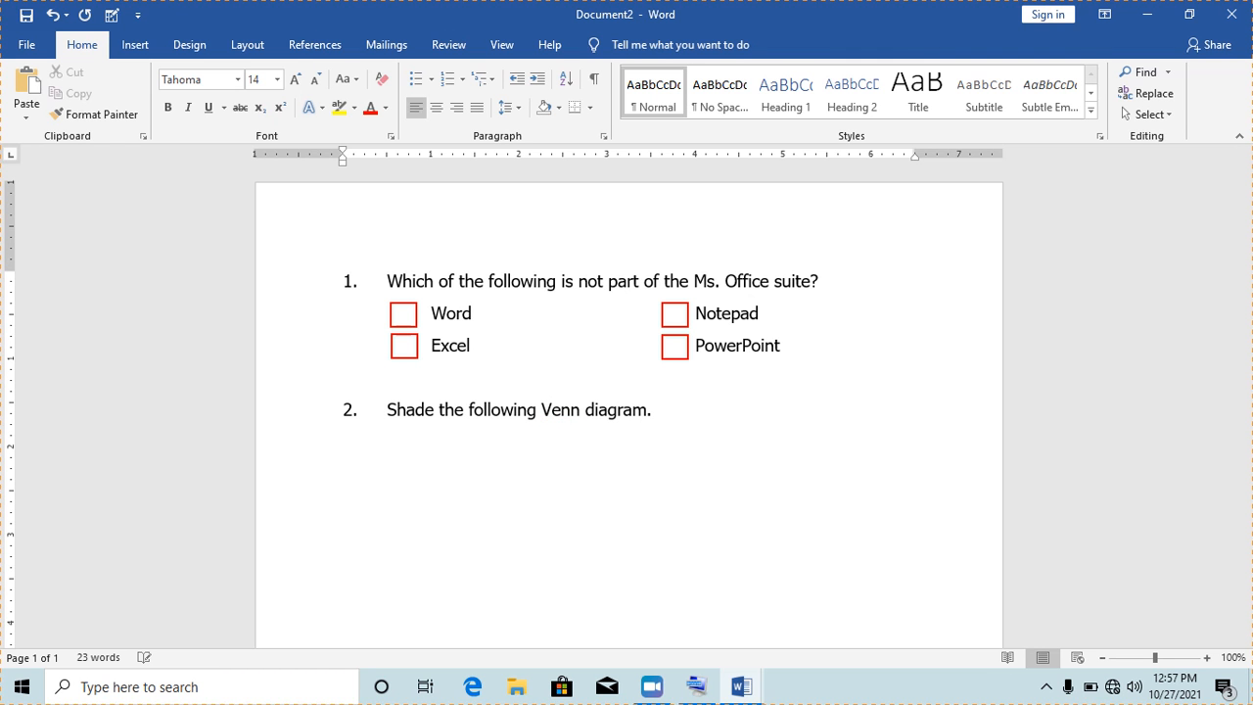
key(Return)
- Draw an oval about 1.1" high and 1.19" wide below question 2
click(141, 51)
click(222, 116)
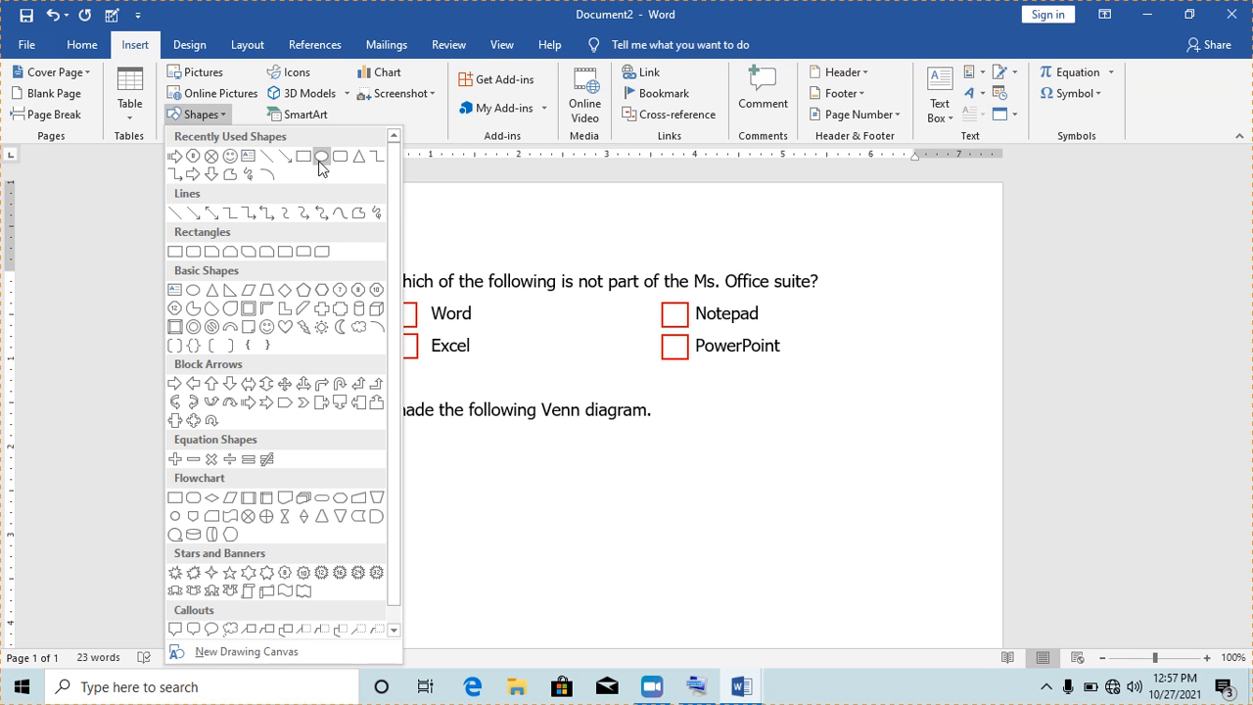
click(321, 159)
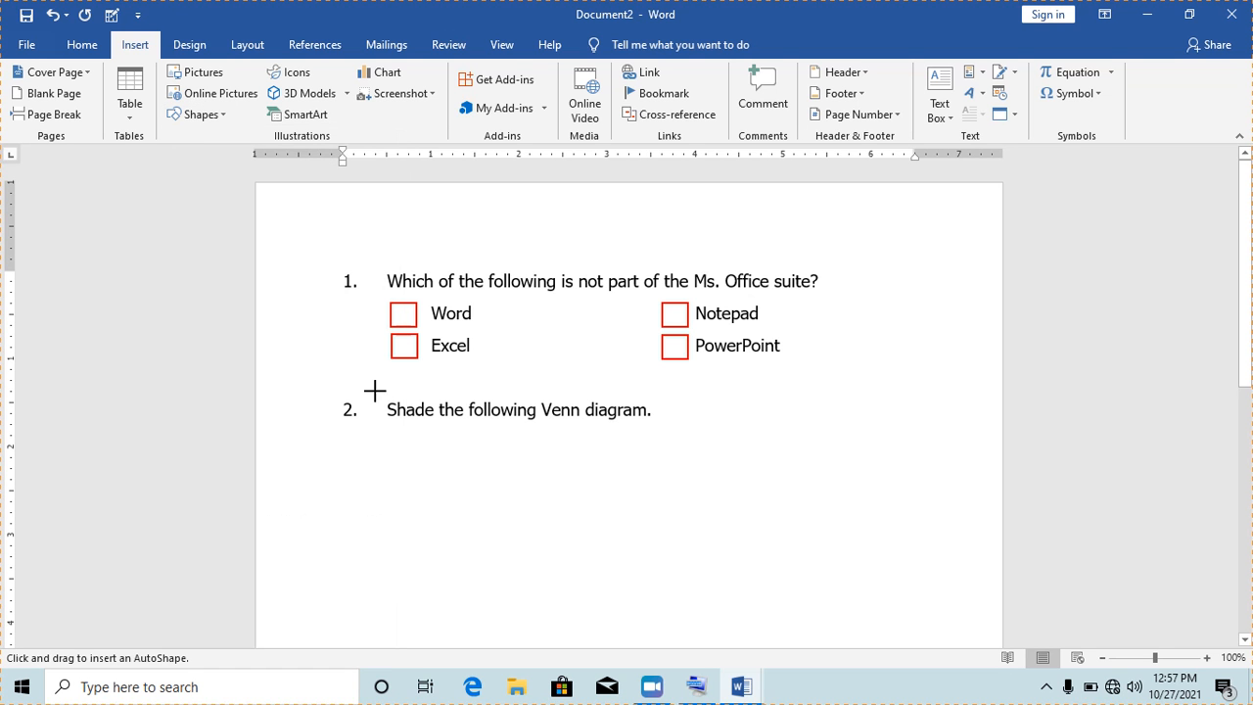
drag(455, 461, 560, 558)
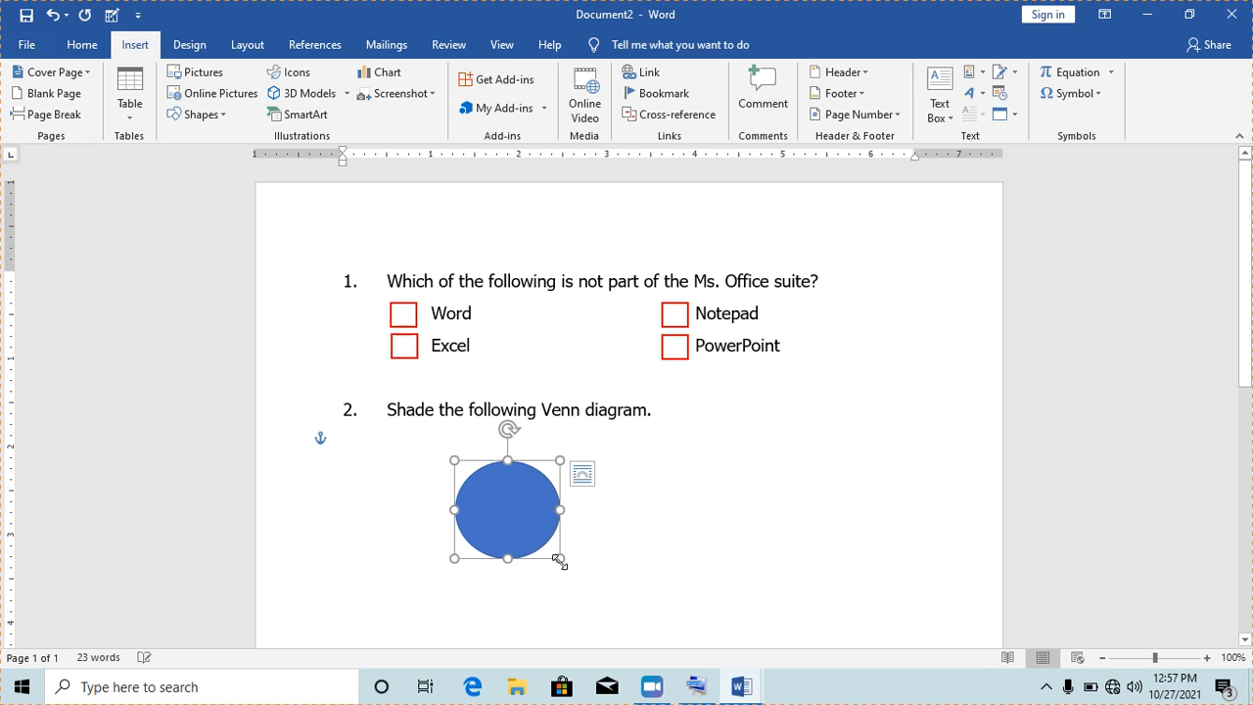
- Set the oval below question 2 to No fill with a solid black outline
right_click(519, 525)
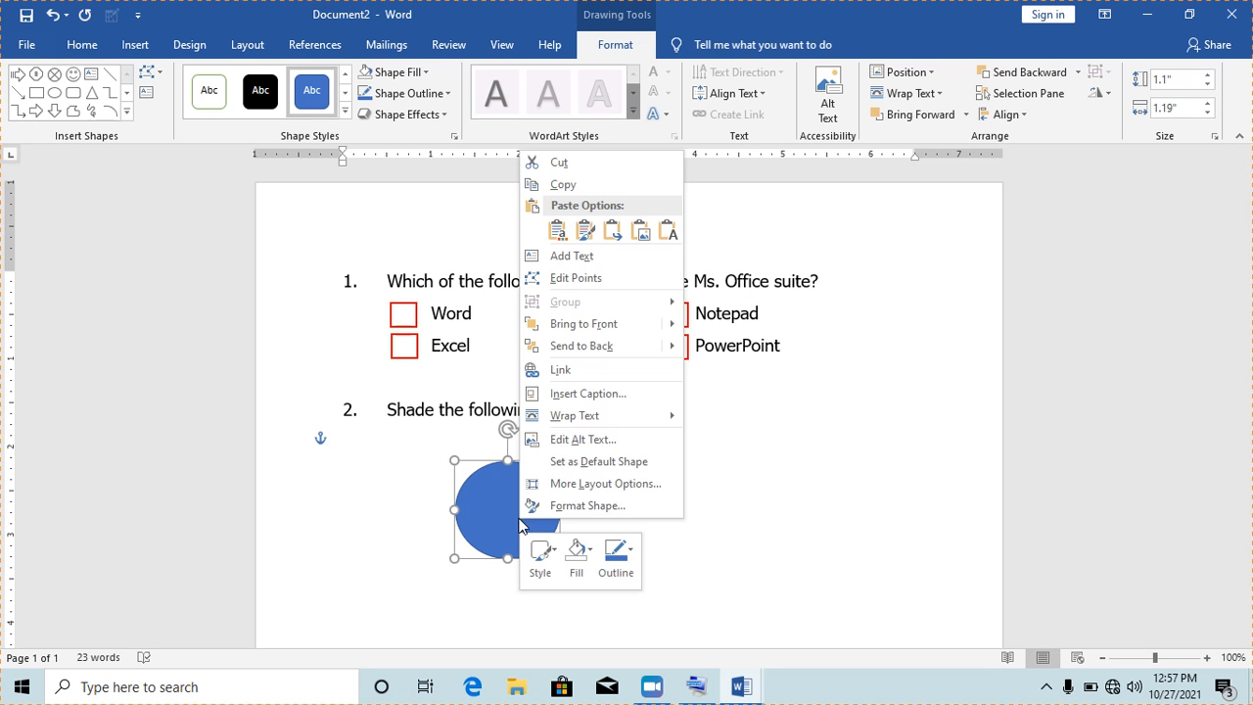
click(587, 505)
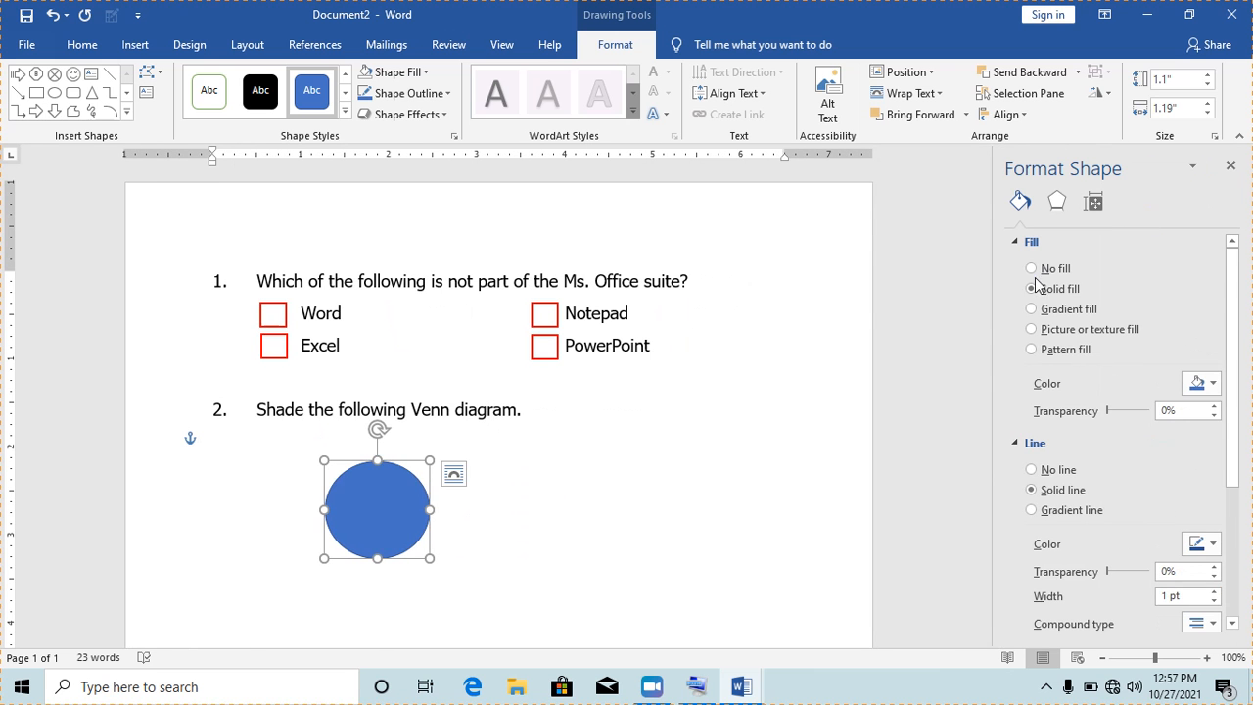
click(1033, 271)
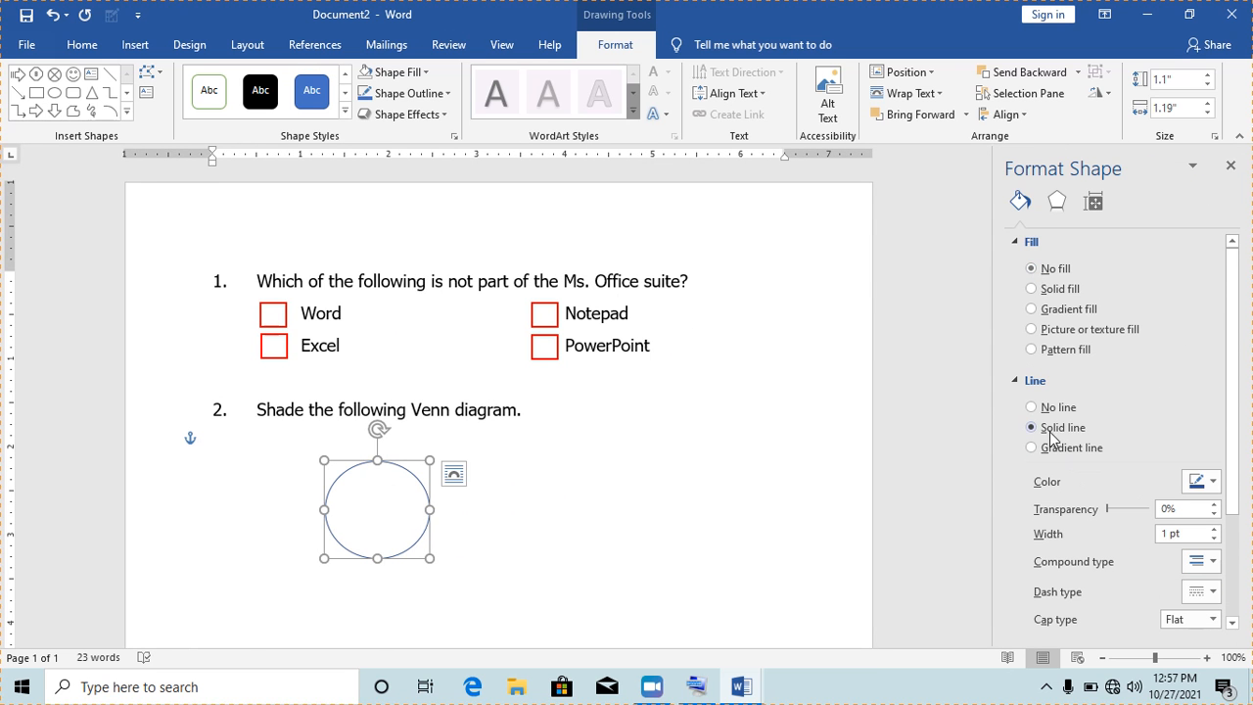
click(1212, 481)
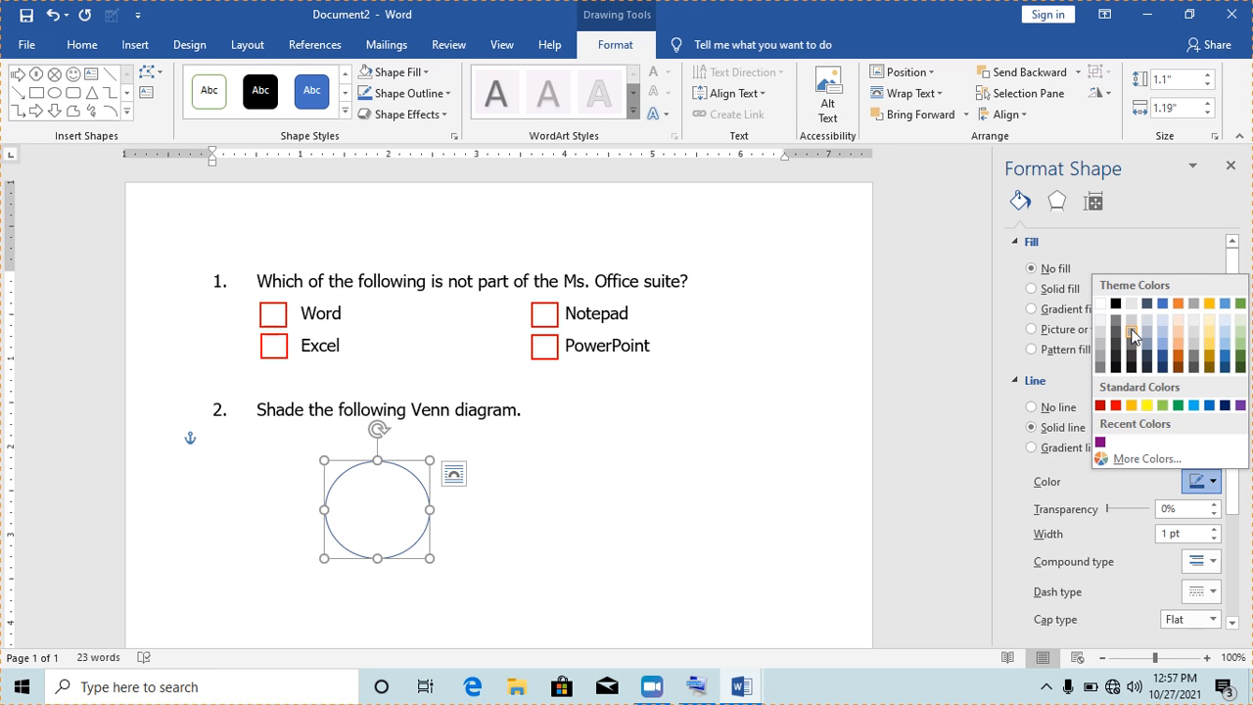
click(1116, 305)
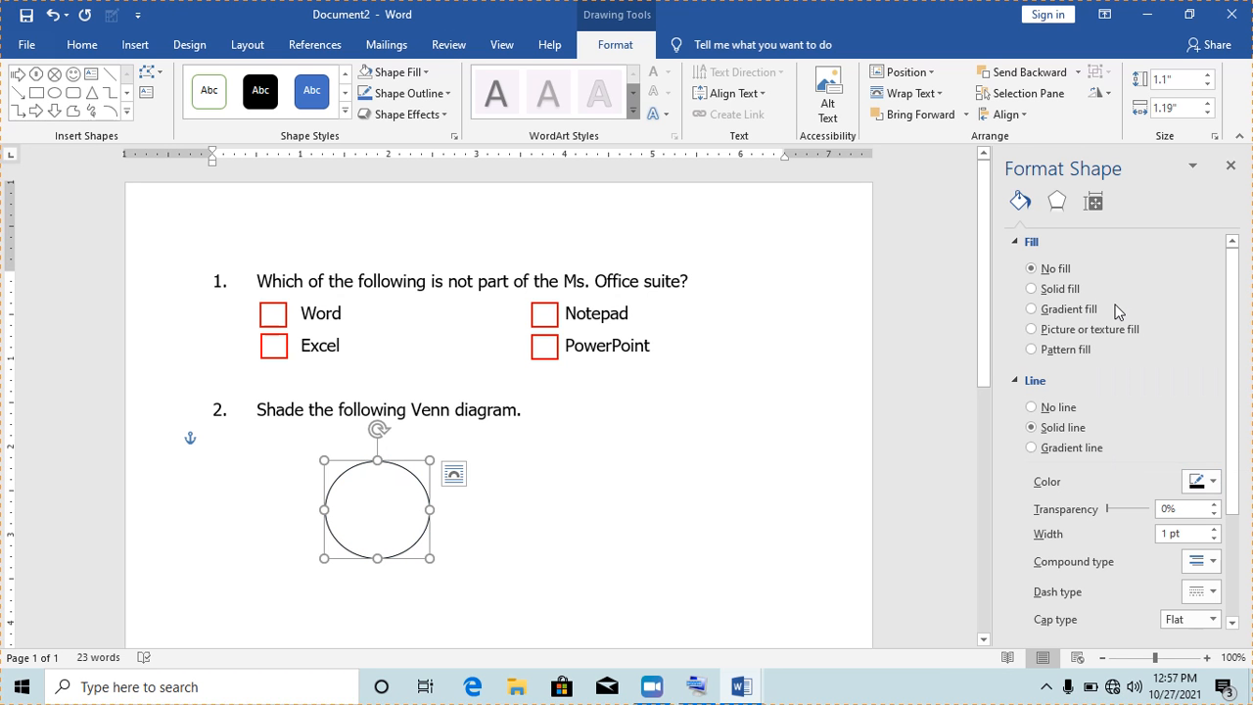
click(591, 489)
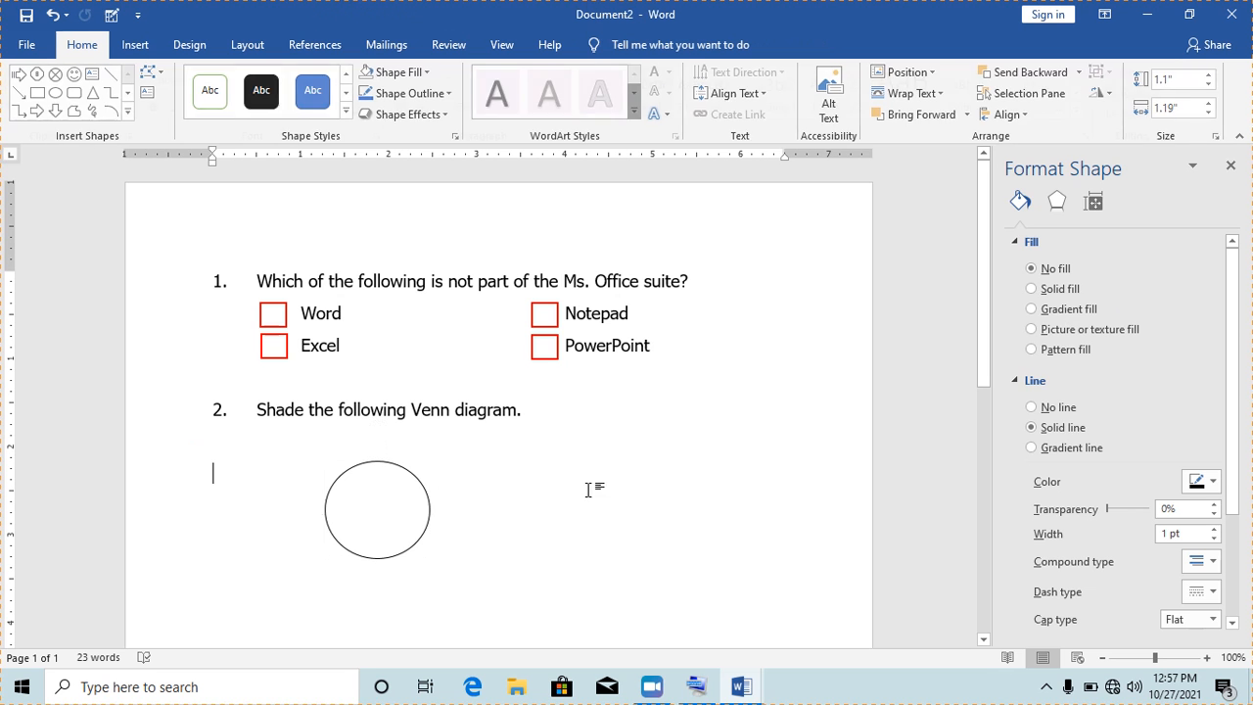
- Shift the circle slightly, overlap it with a duplicate to form a two-set Venn diagram, and close the formatting settings
mouse_move(428, 499)
mouse_down()
mouse_move(425, 481)
mouse_move(421, 496)
mouse_up()
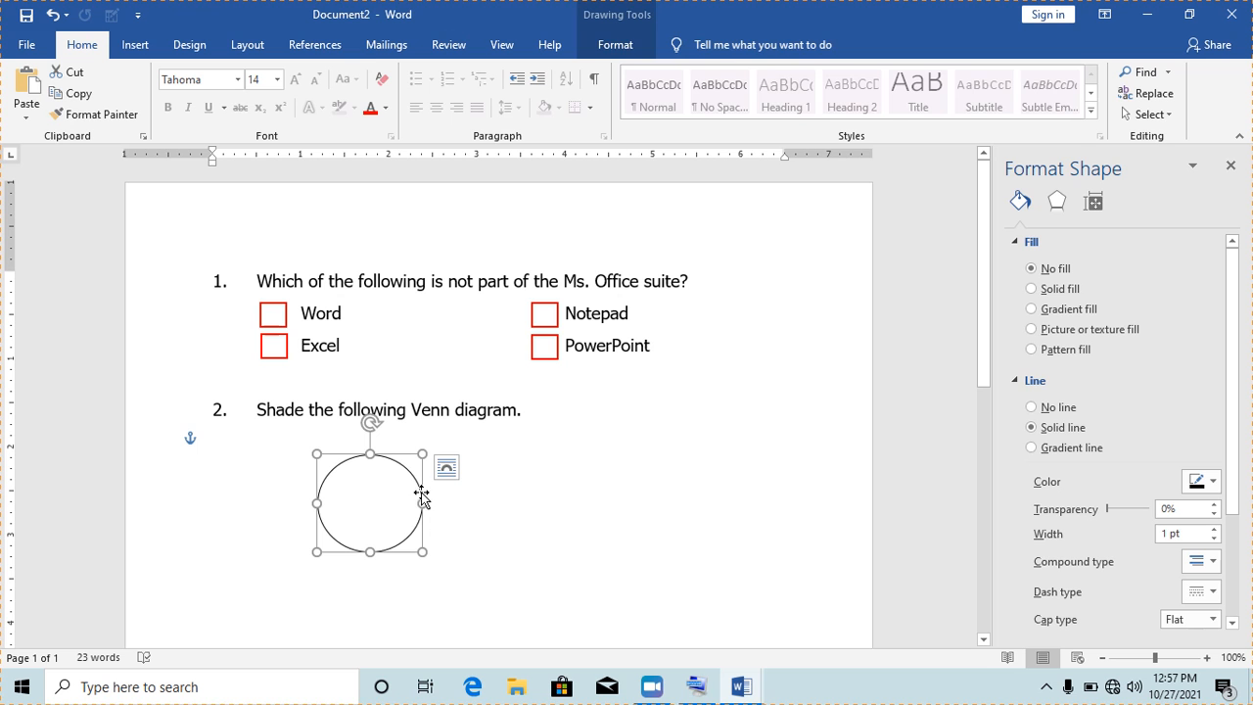
click(456, 501)
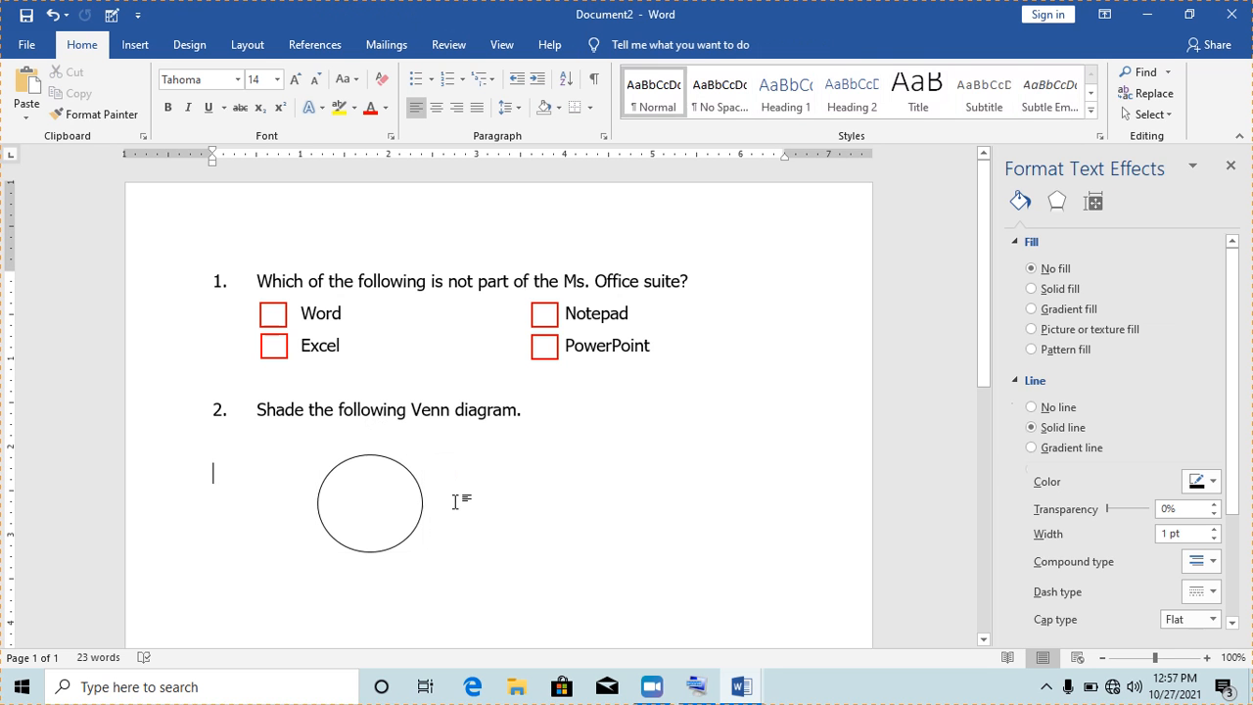
click(421, 500)
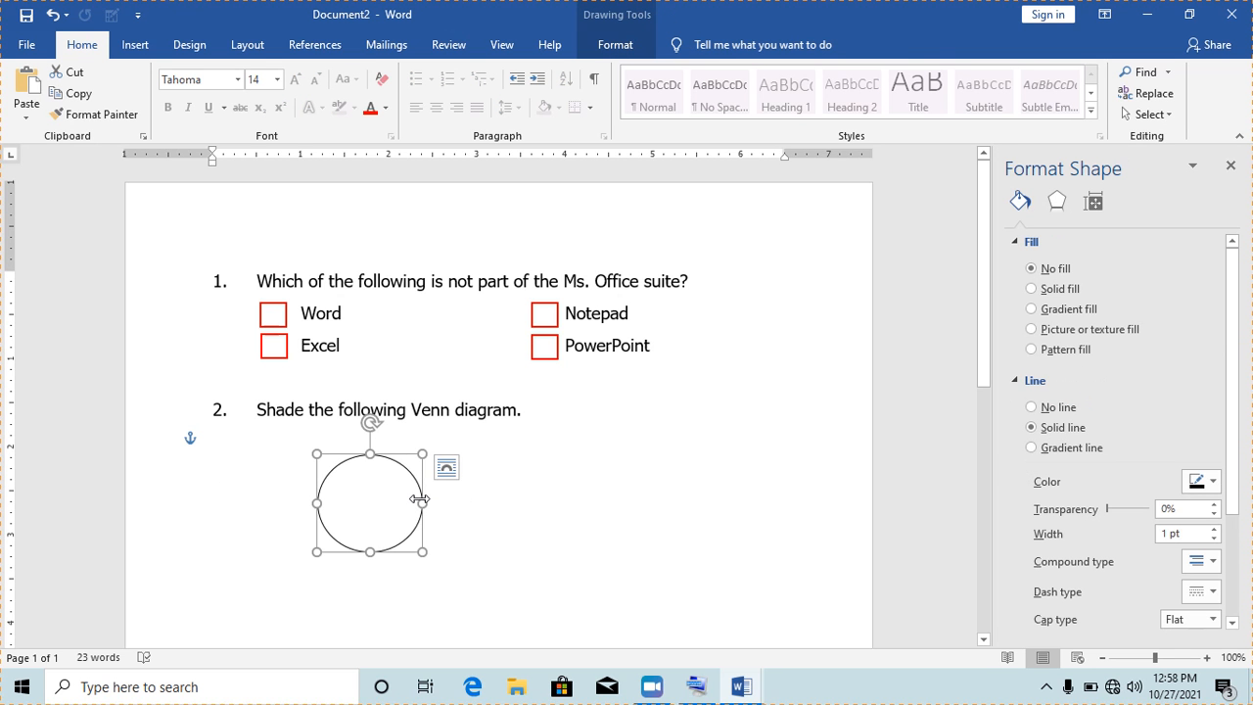
key(ctrl+d)
drag(430, 496, 489, 480)
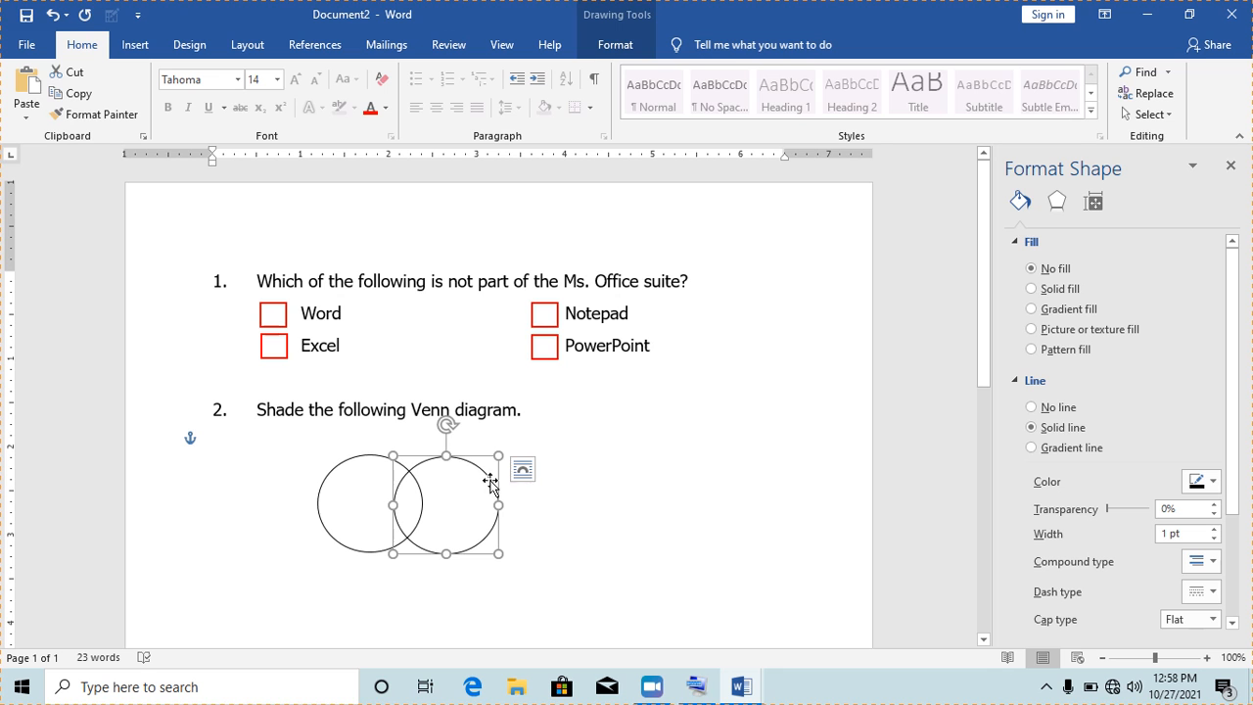
click(566, 488)
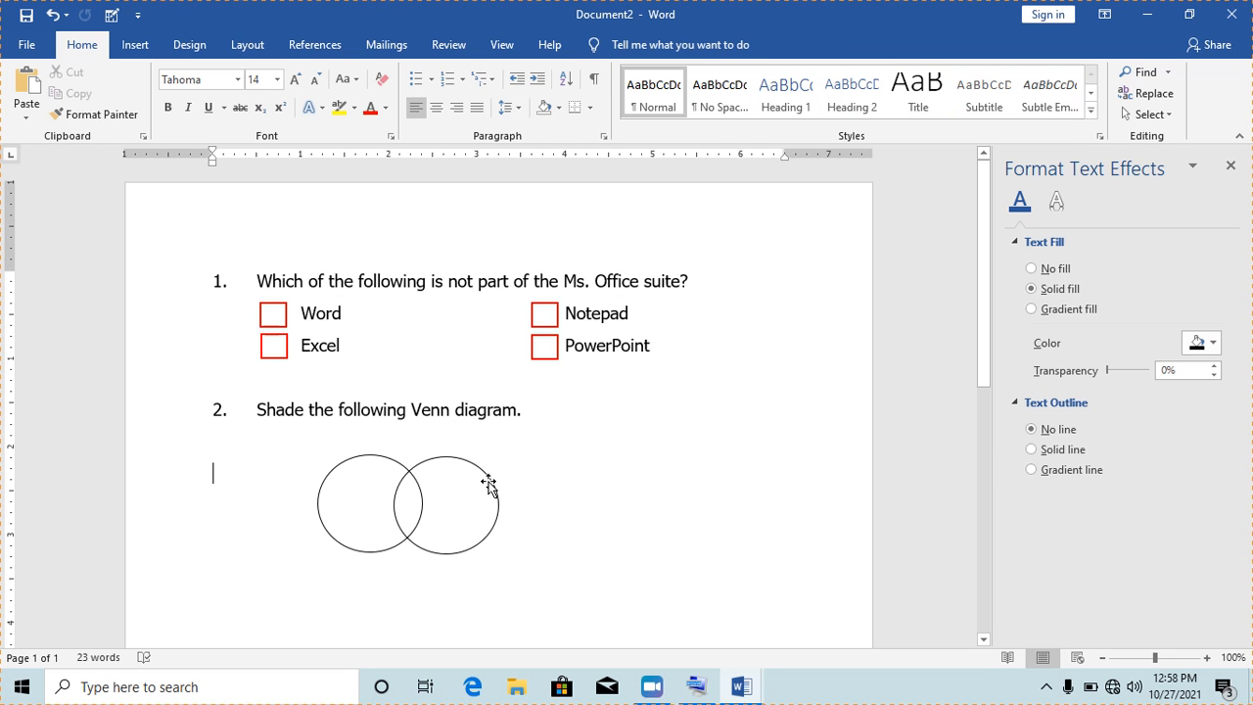
click(1230, 165)
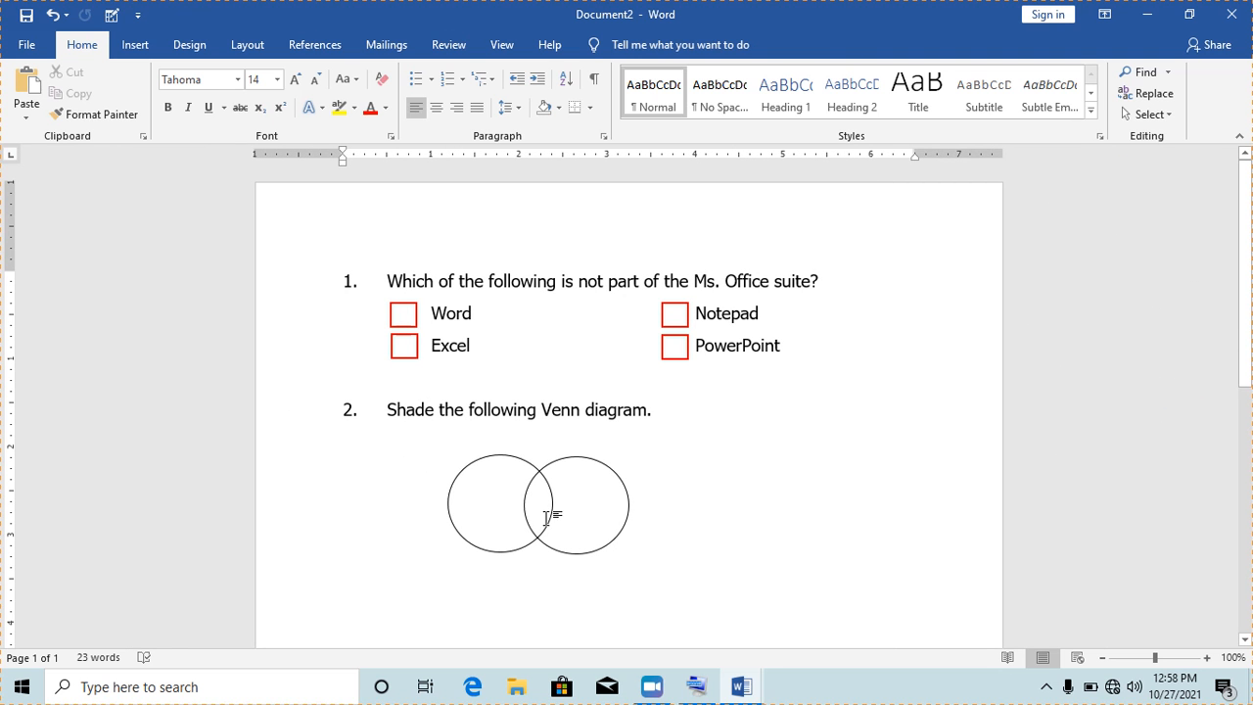
- Draw a rectangle about 1.62" high and 2.69" wide enclosing both overlapping circles
click(135, 45)
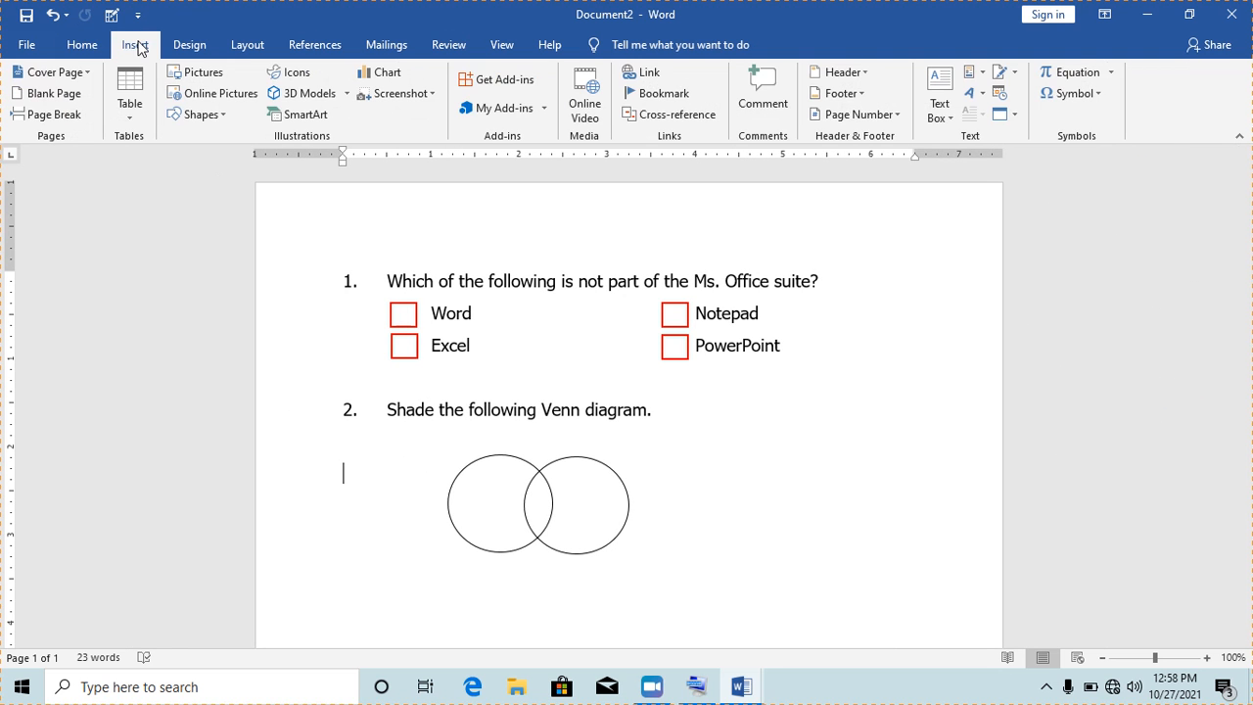
click(223, 115)
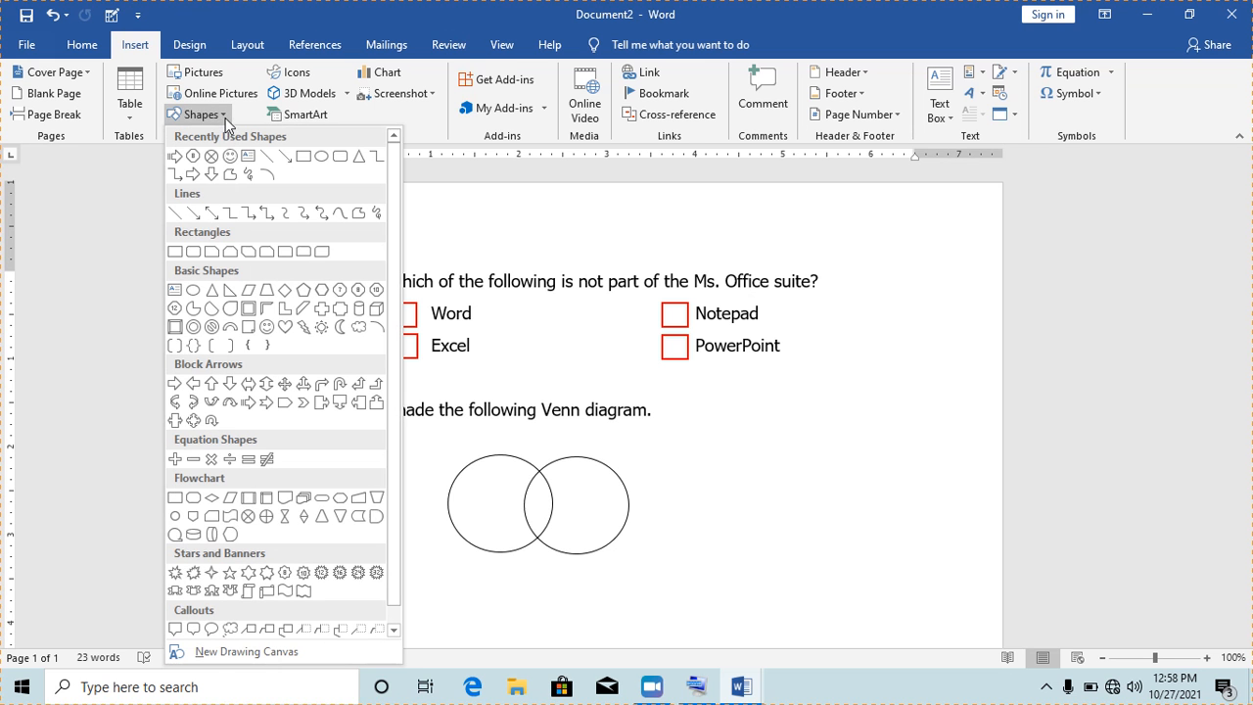
click(175, 252)
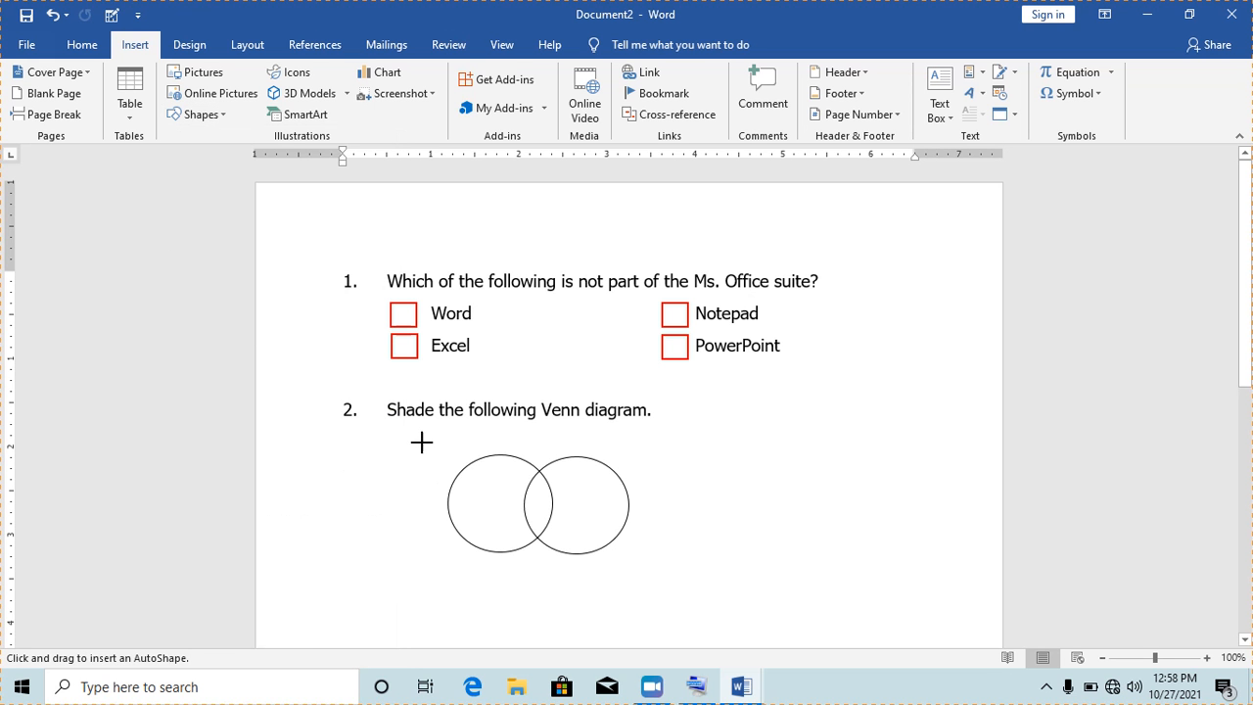
drag(420, 437, 659, 579)
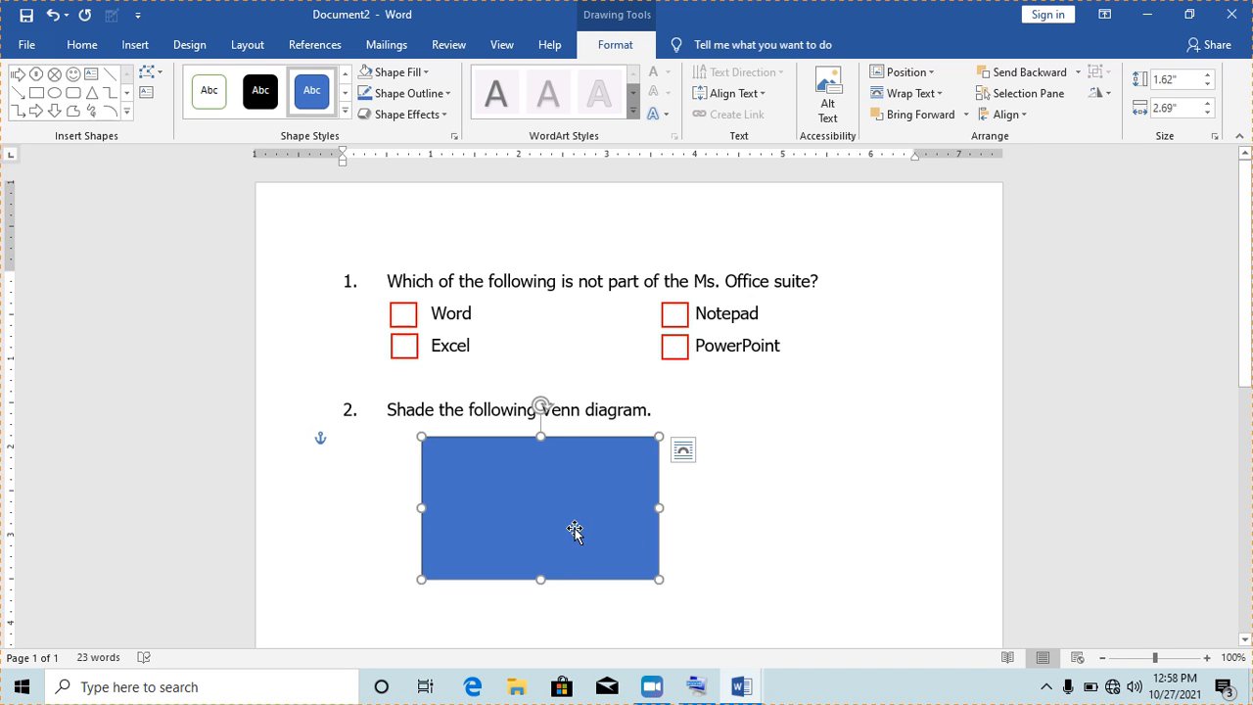
click(712, 496)
- Set the large rectangle over the Venn diagram circles to No Fill
click(586, 491)
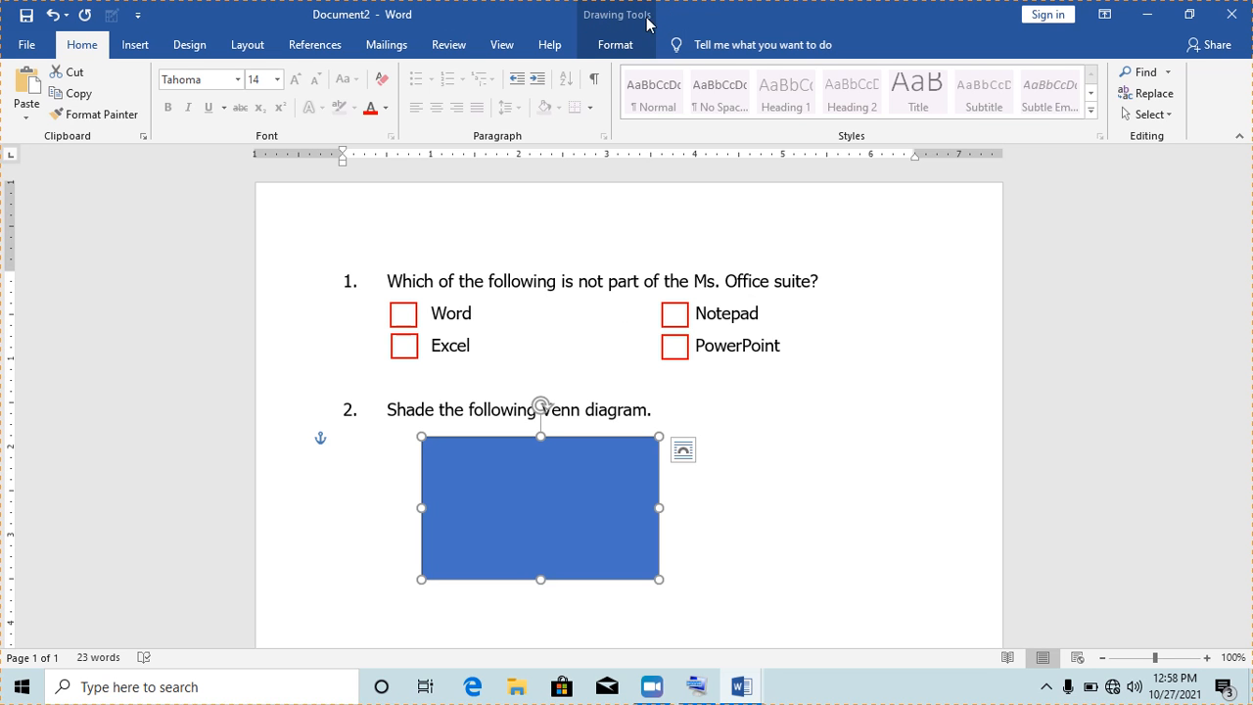
click(616, 47)
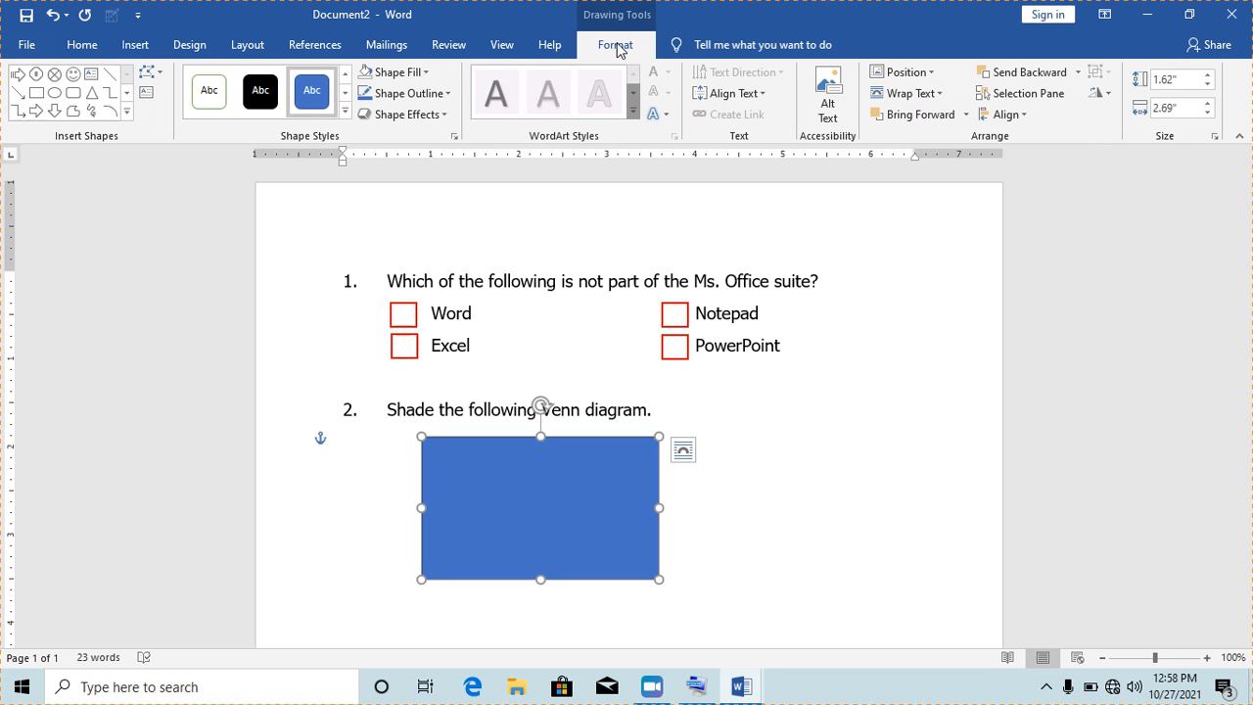
click(427, 72)
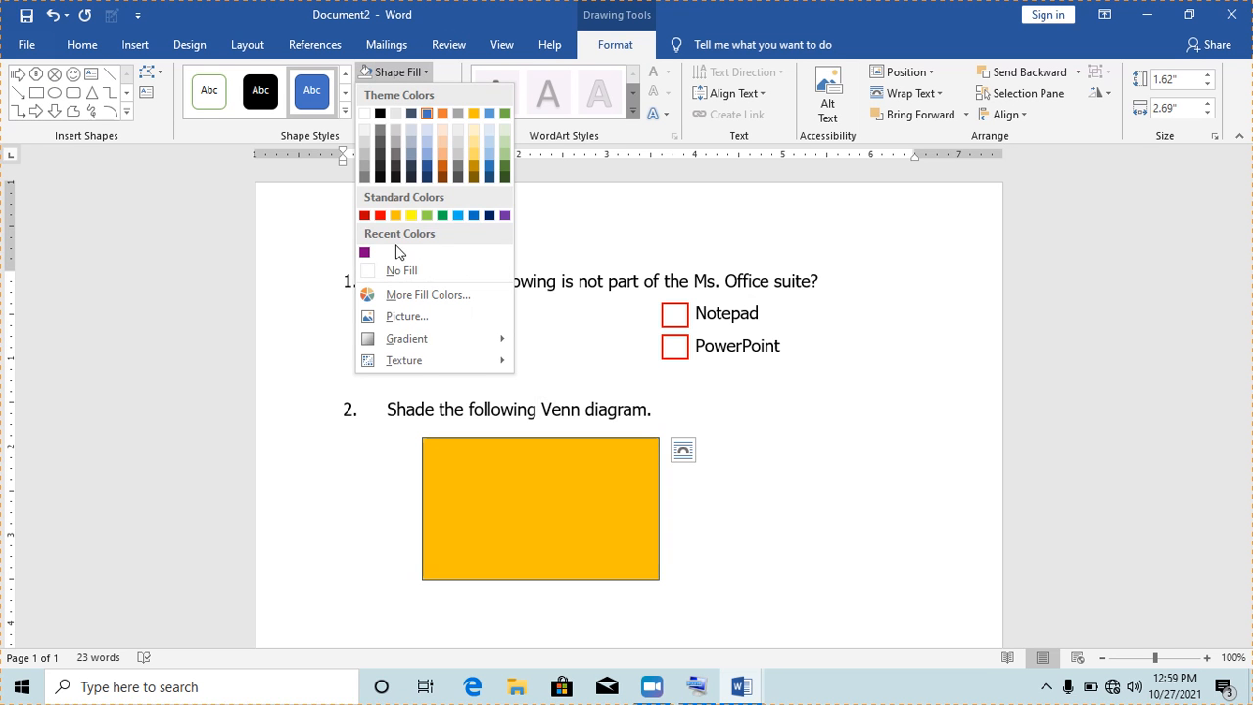
click(410, 269)
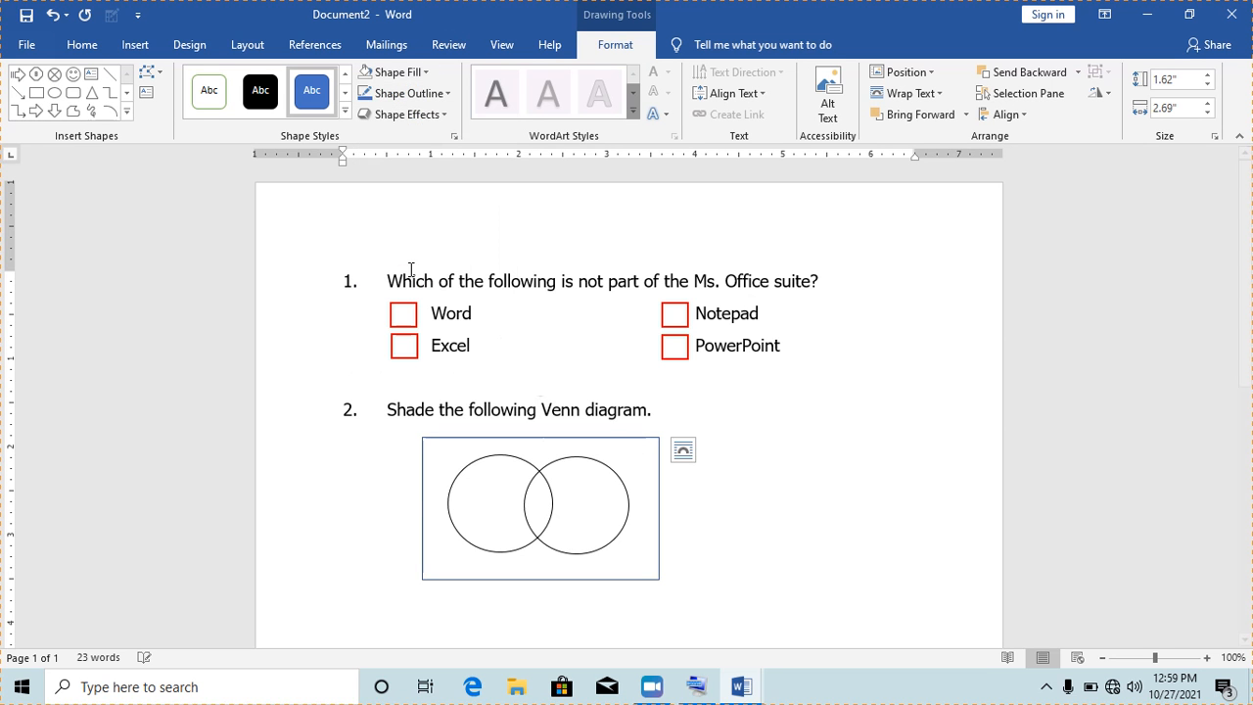
- Set the outline of the rectangle around the Venn diagram to black
click(436, 101)
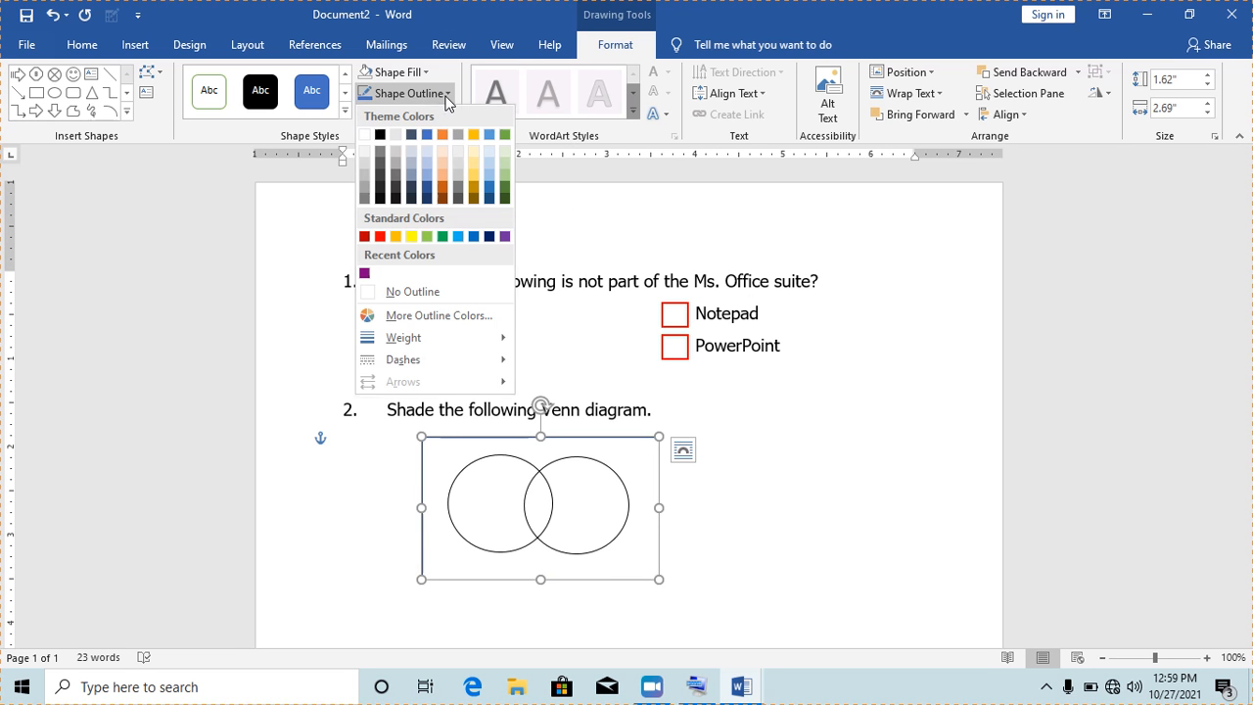
click(381, 135)
click(753, 418)
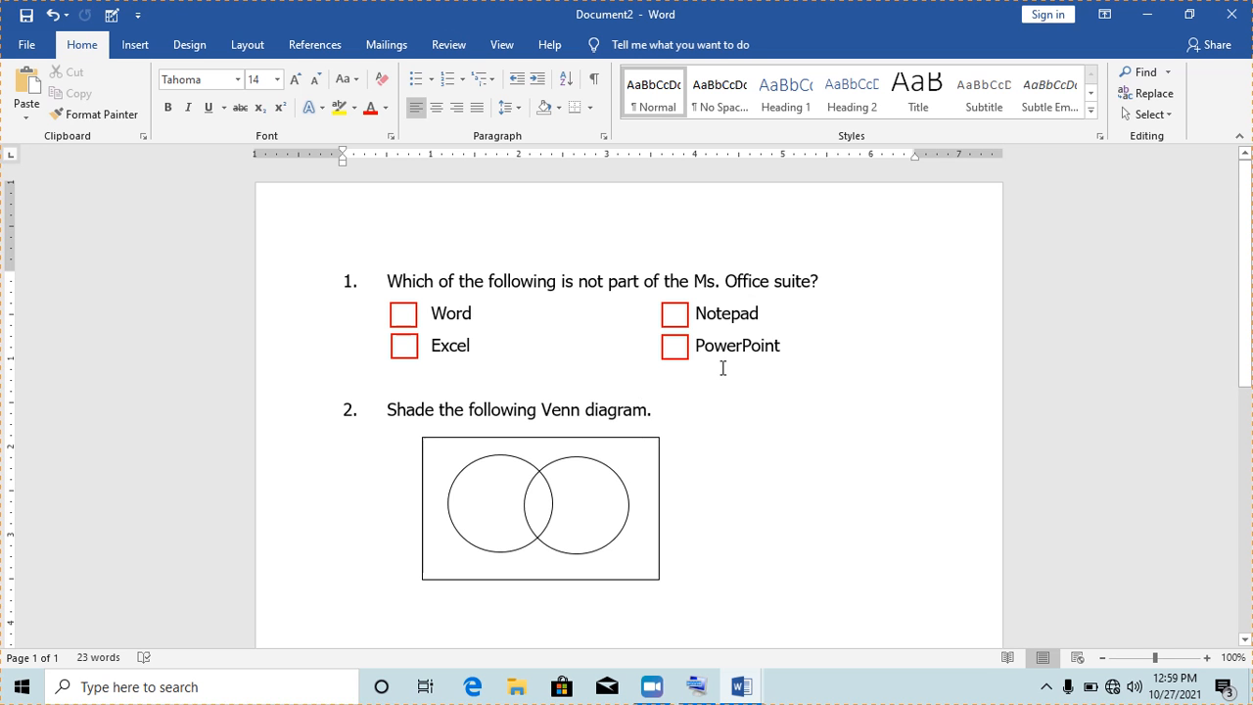
drag(1247, 300, 1248, 318)
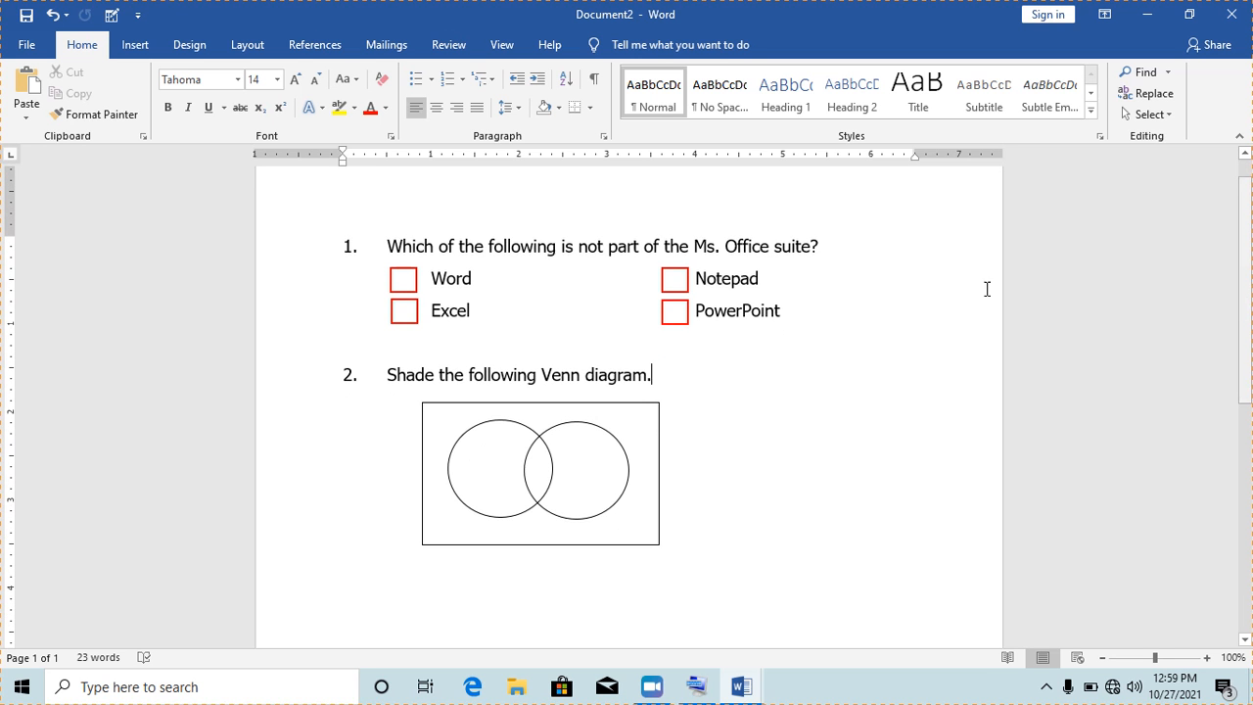
click(684, 281)
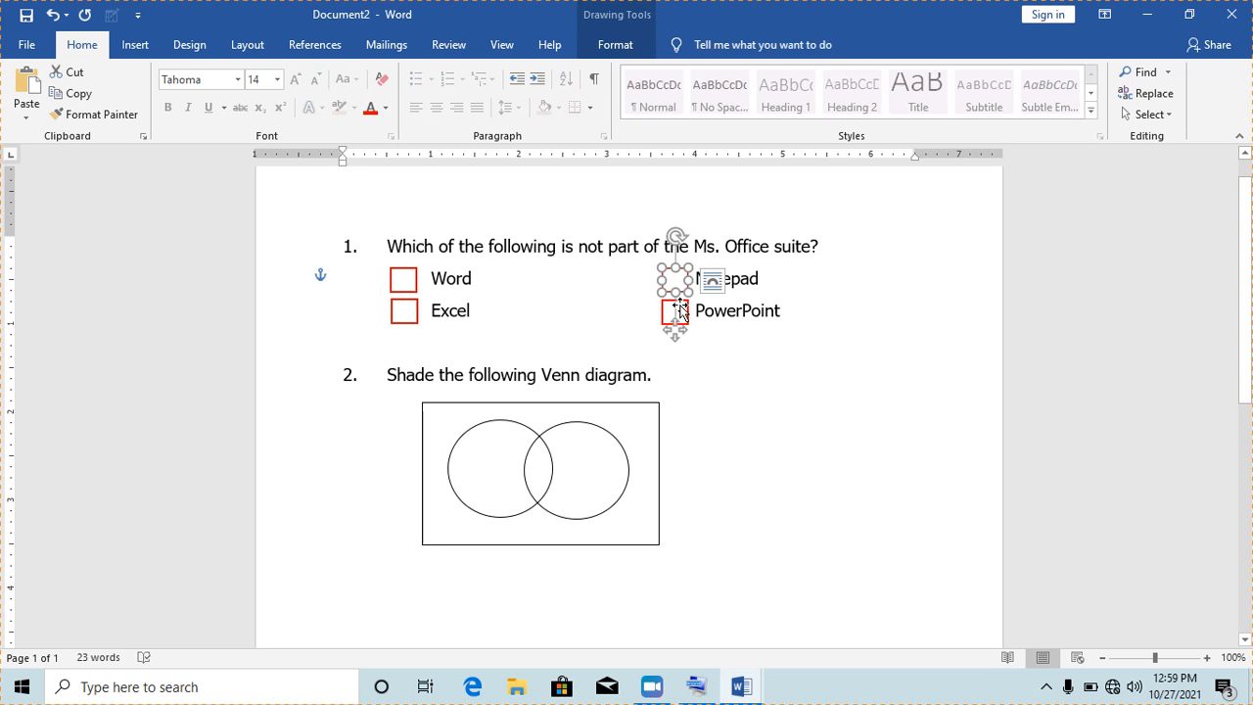
click(686, 312)
click(716, 370)
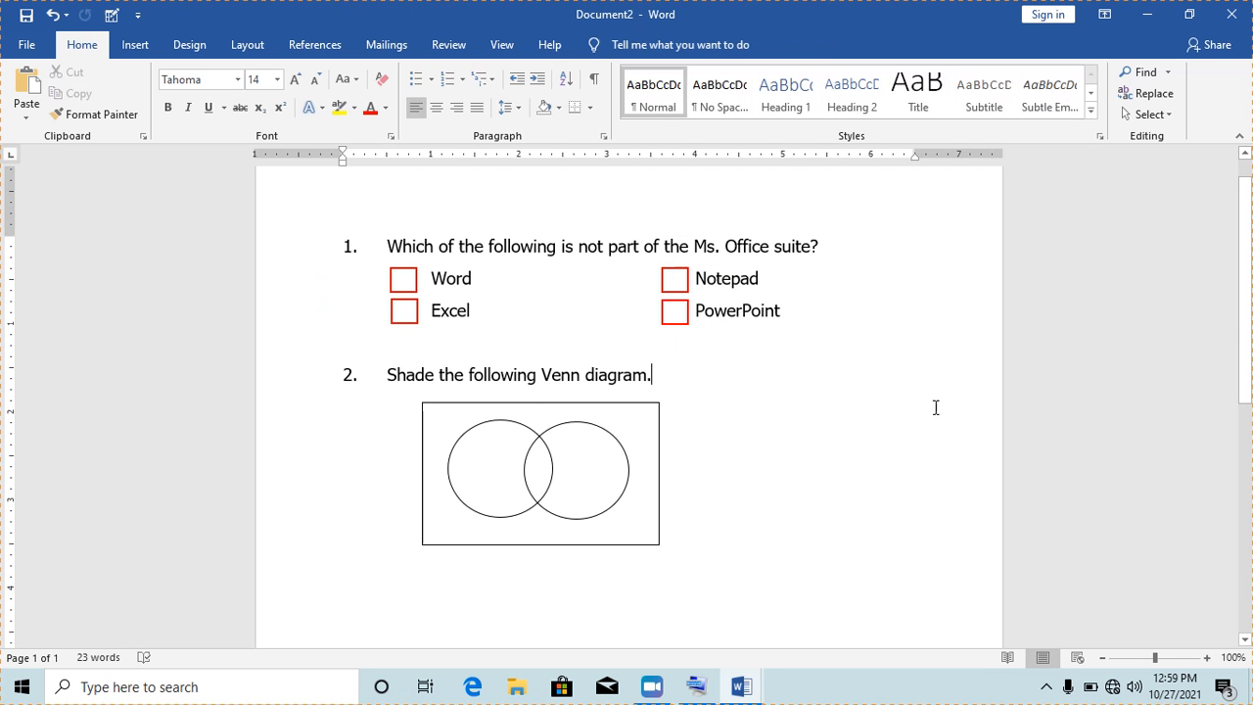
- Add the label "A" inside the left circle of the Venn diagram and set its font color to black
drag(1250, 298, 1250, 331)
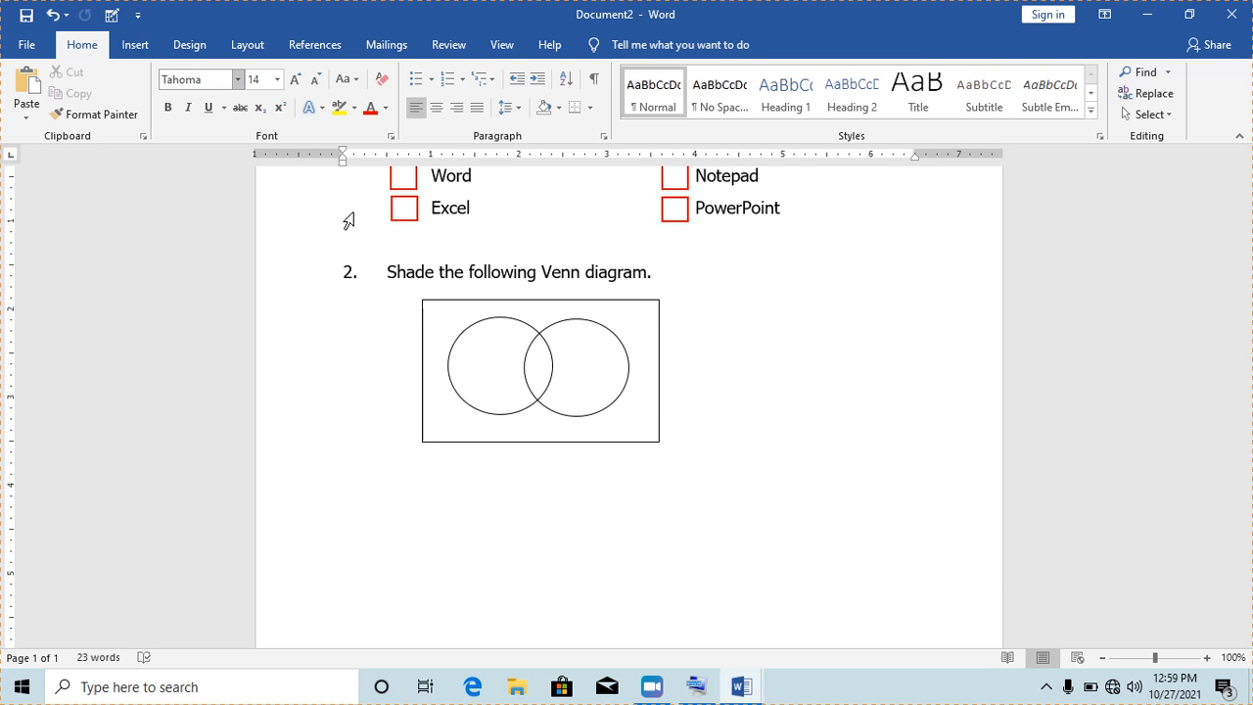
click(495, 318)
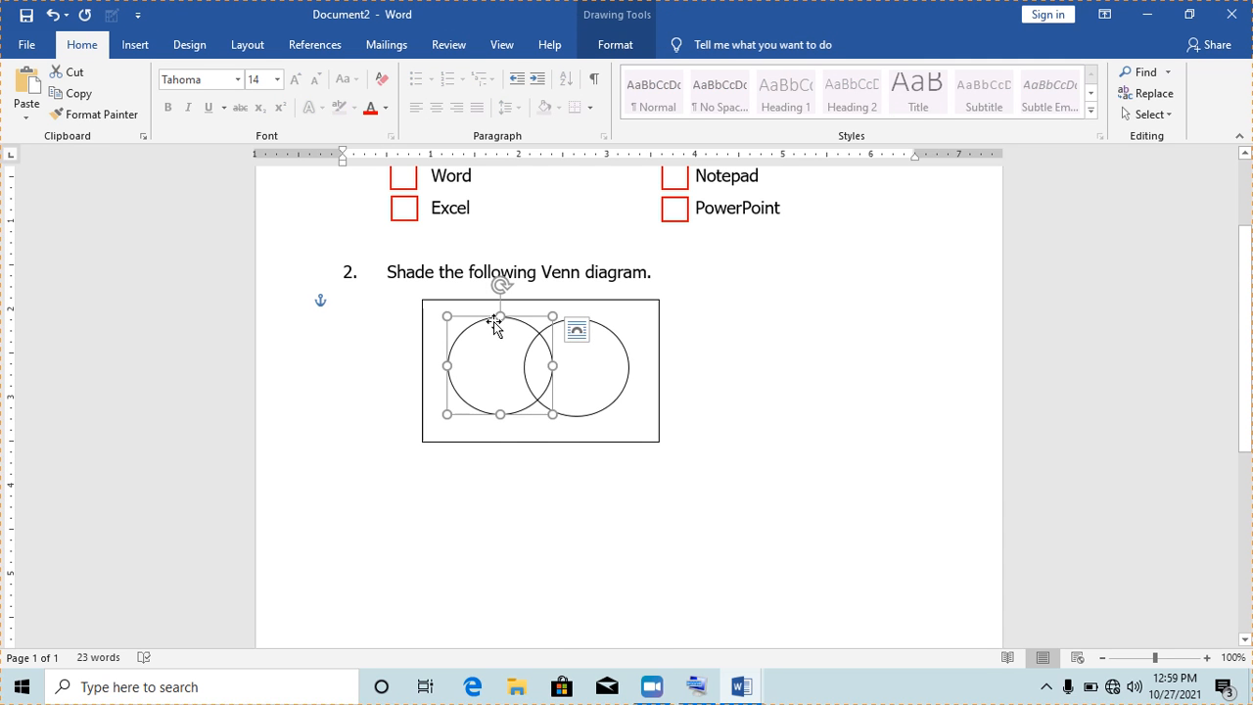
right_click(495, 325)
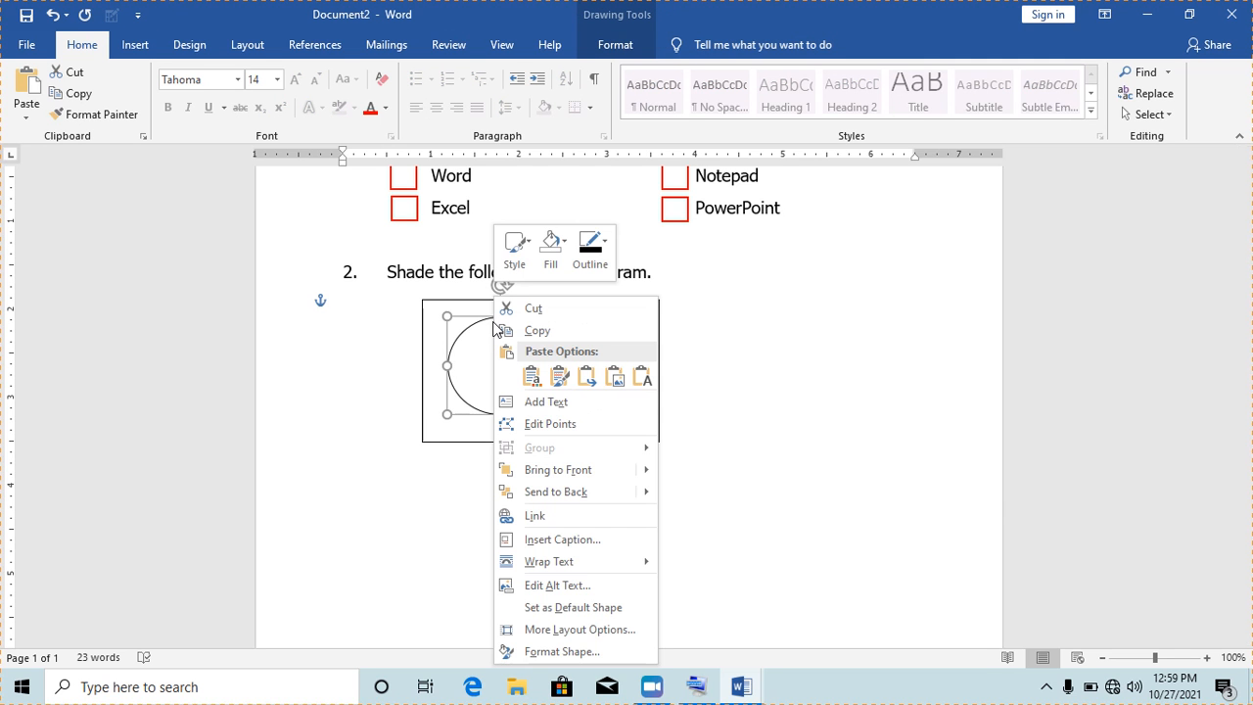
click(550, 403)
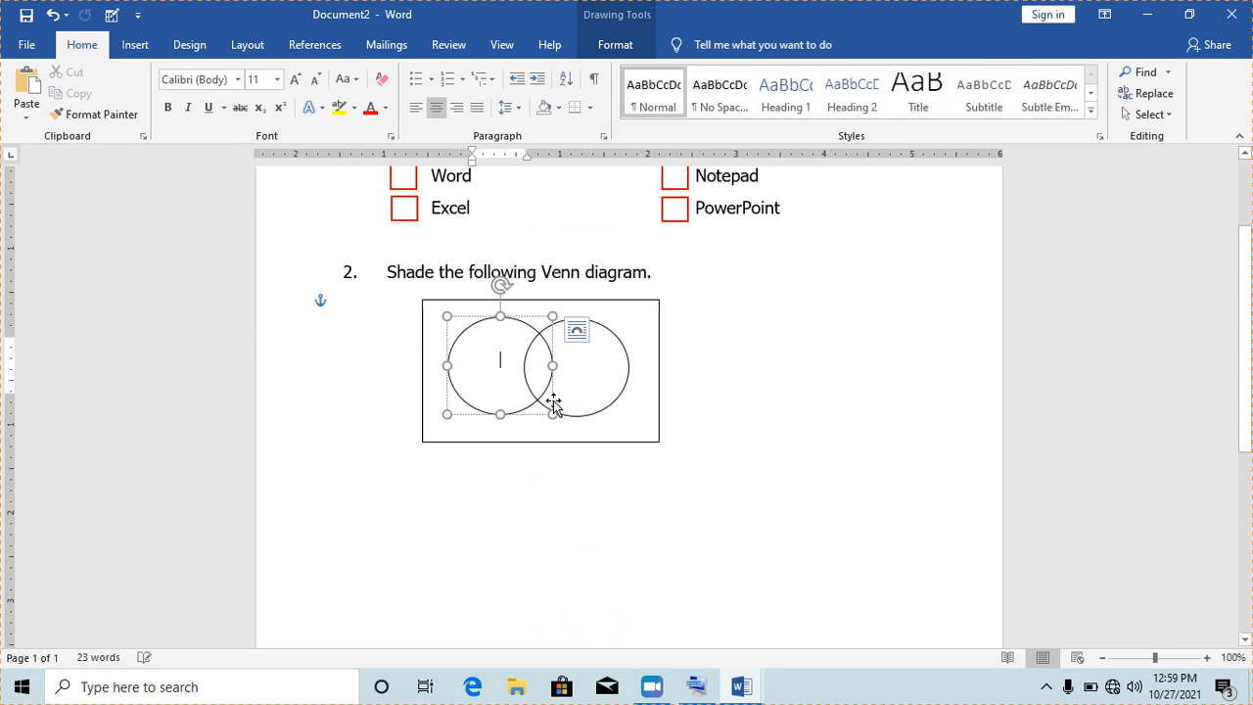
text(A)
drag(499, 361, 472, 360)
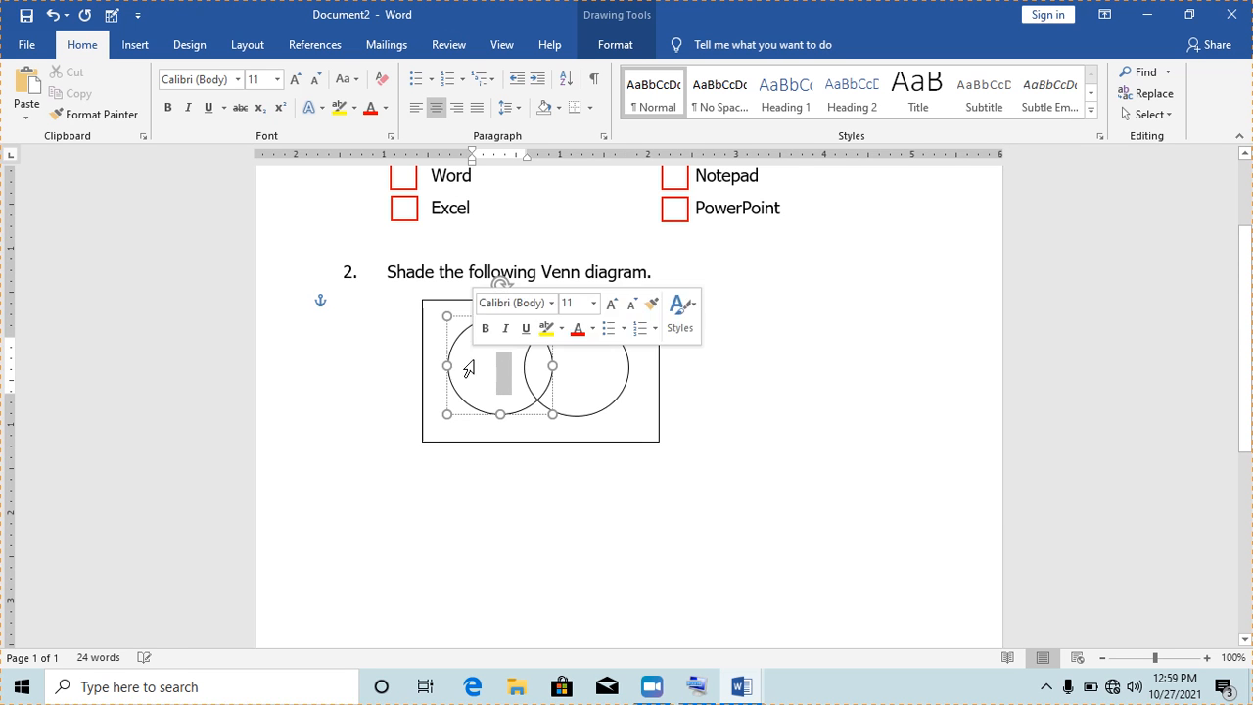
click(385, 108)
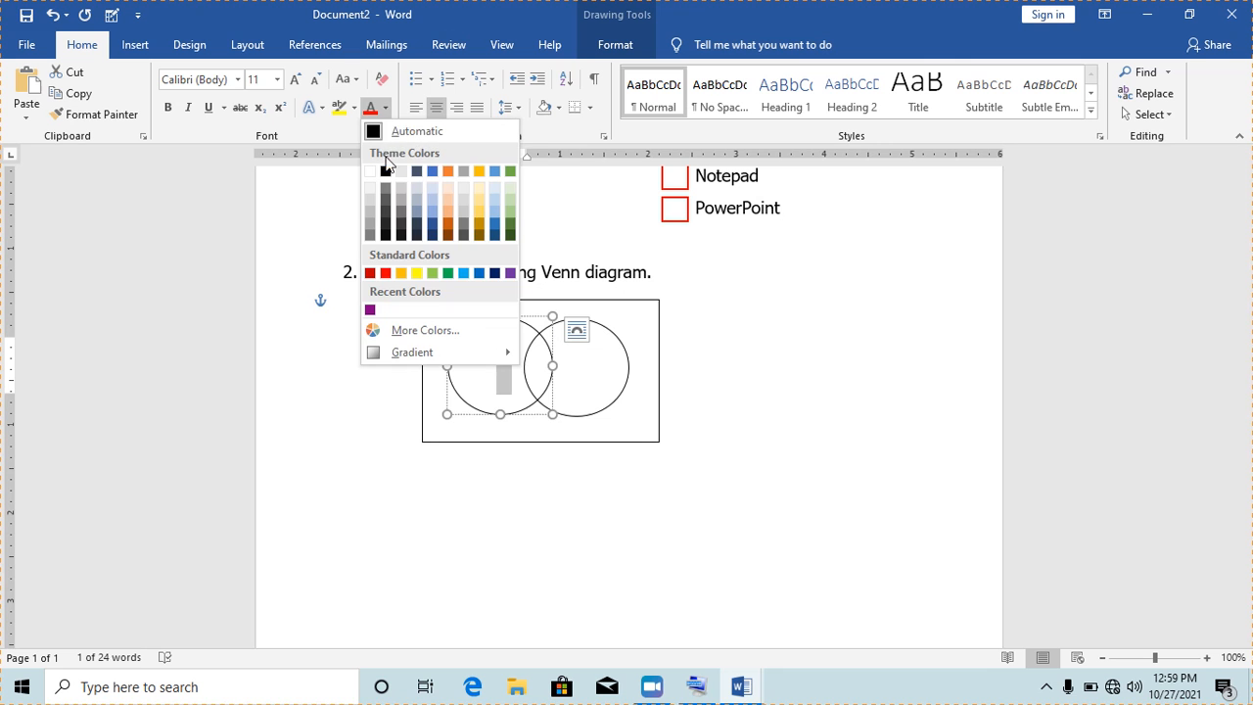
click(386, 171)
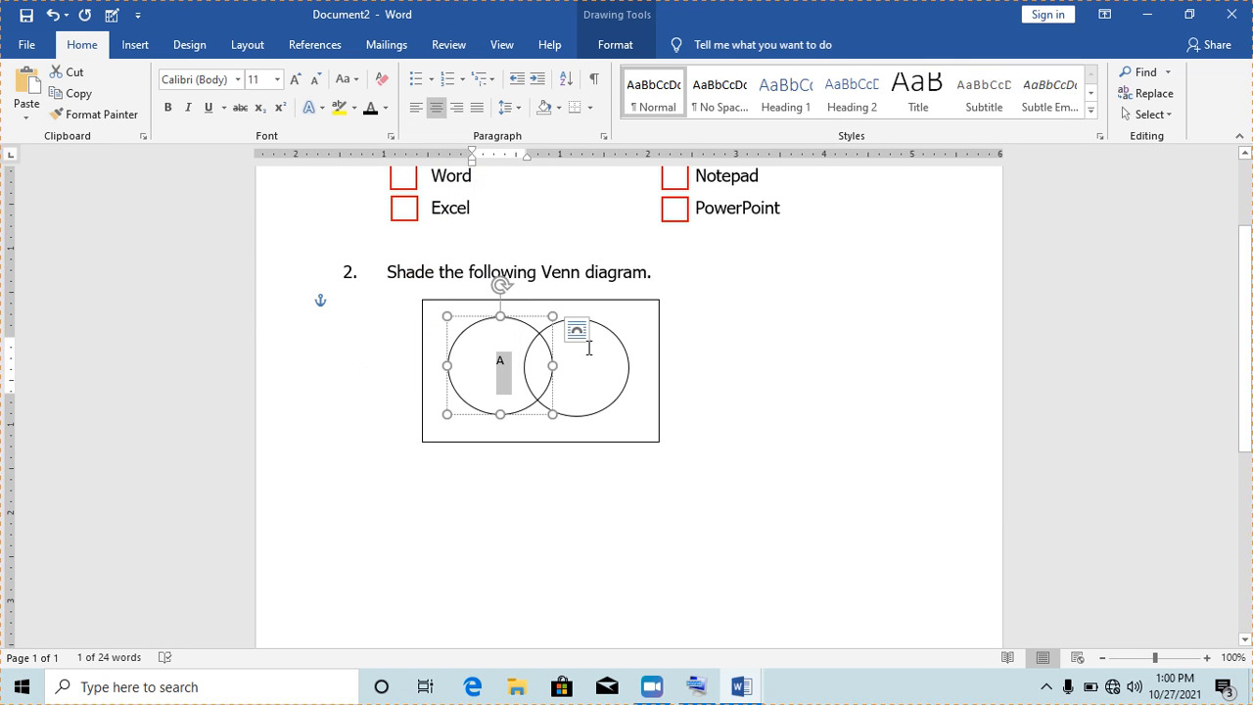
- Add the label "B" inside the right circle of the Venn diagram
click(621, 341)
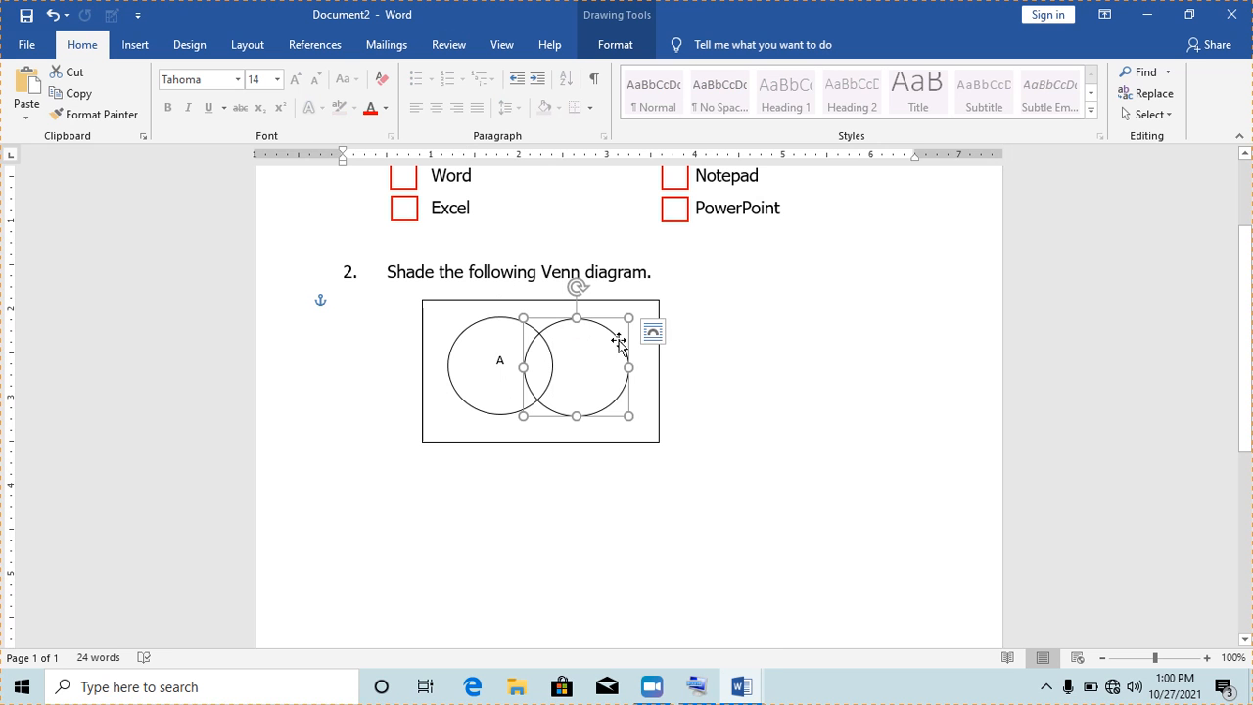
right_click(618, 340)
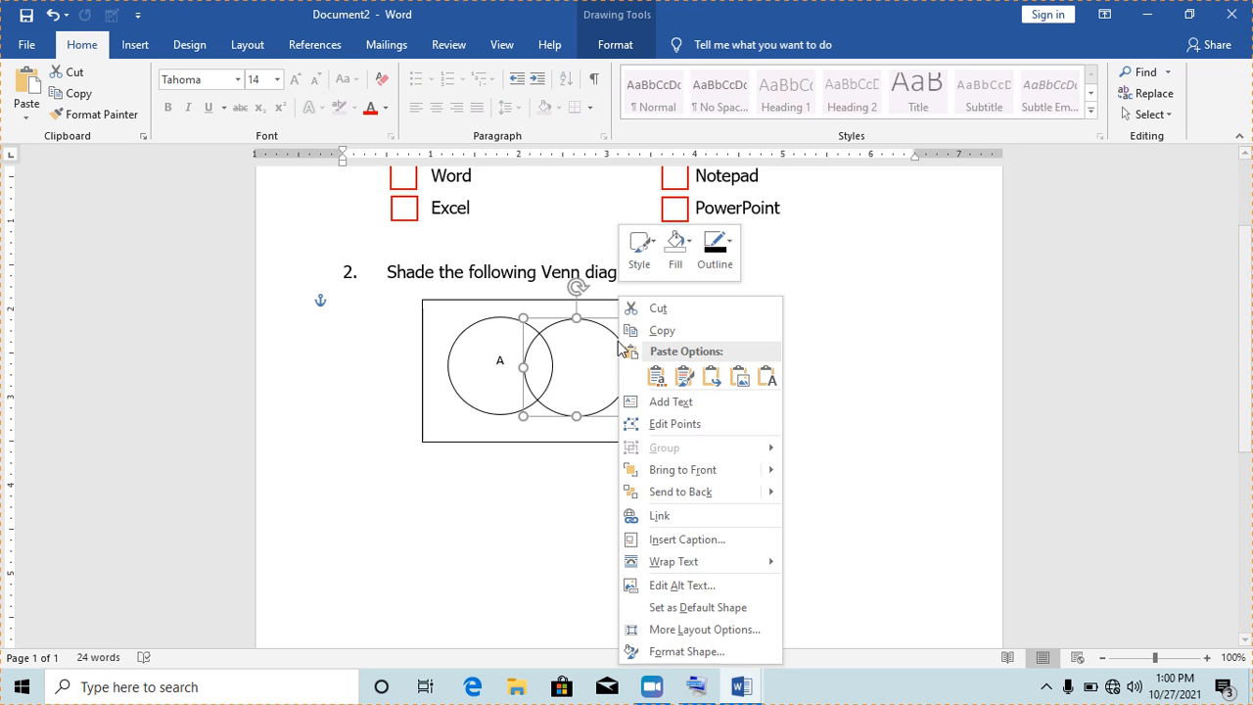
click(658, 403)
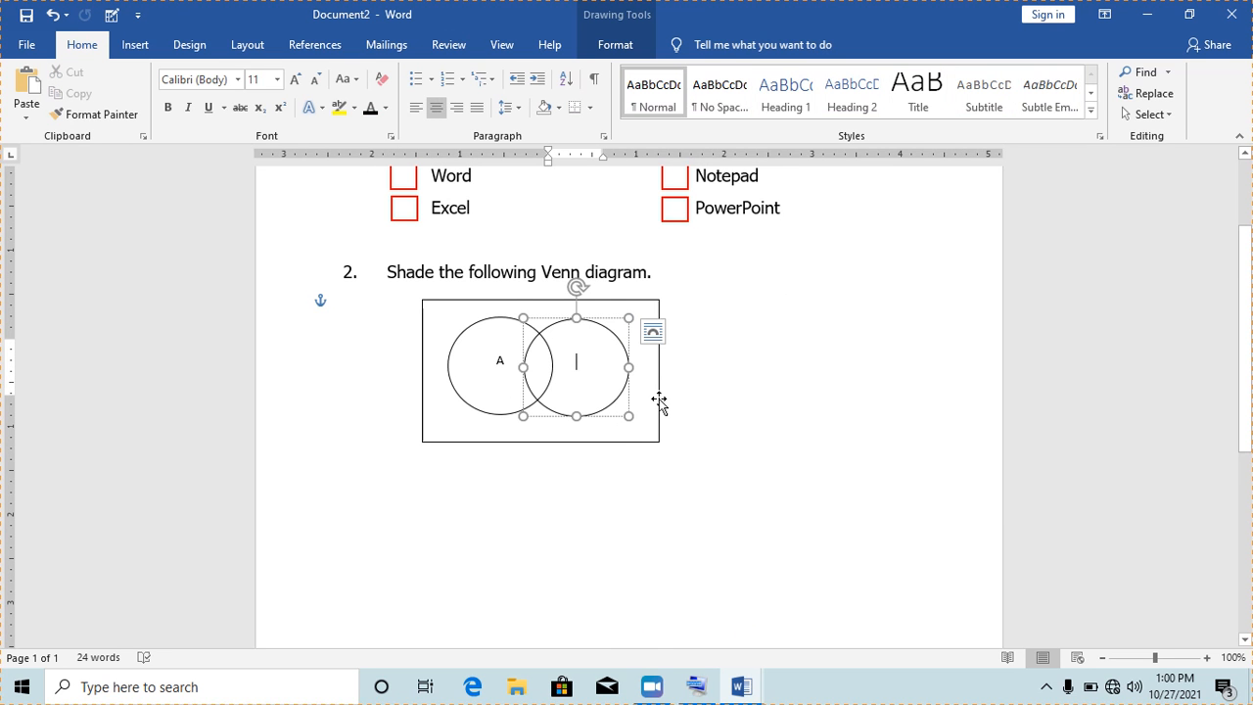
text(B)
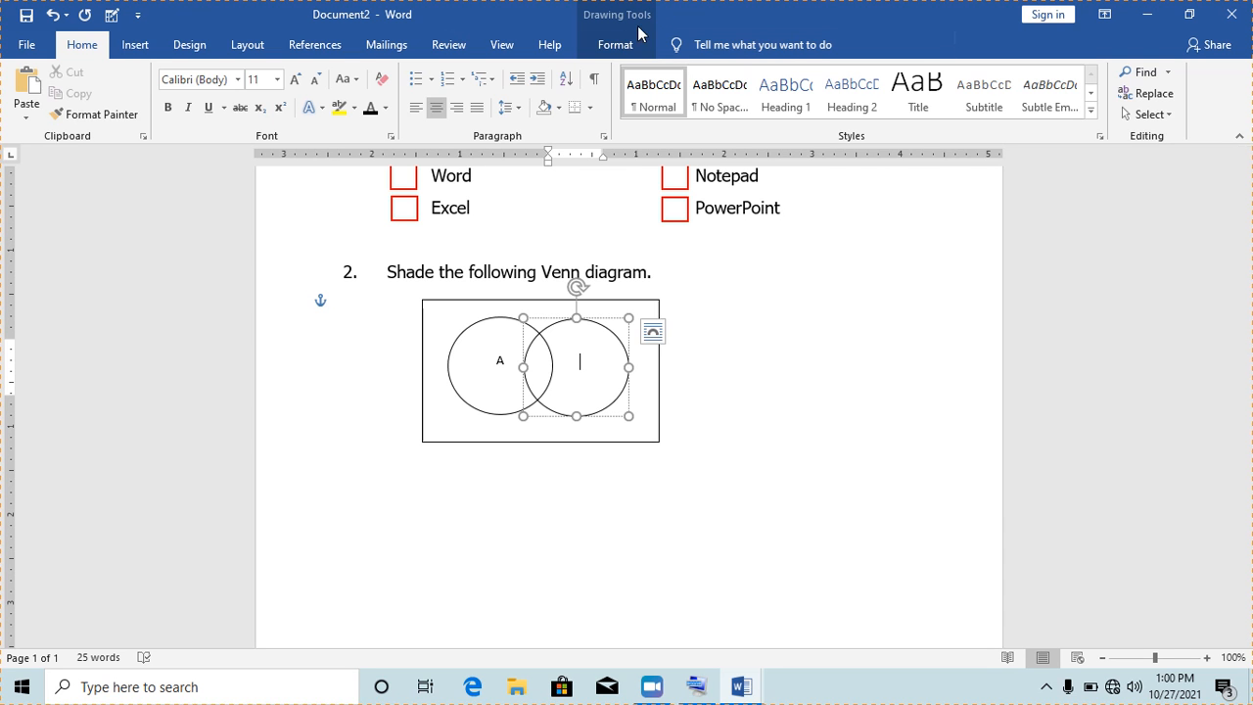
- Set the right circle's label text to black and trim it to a single "B"
click(615, 45)
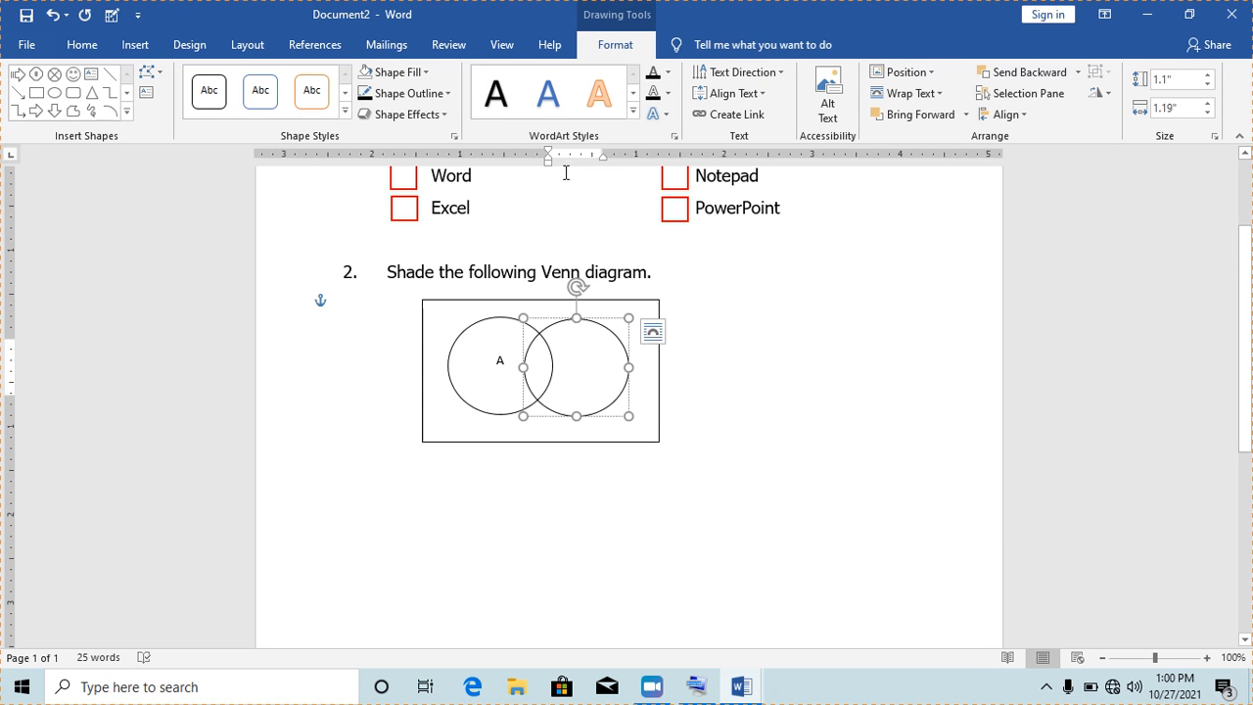
drag(586, 364, 569, 365)
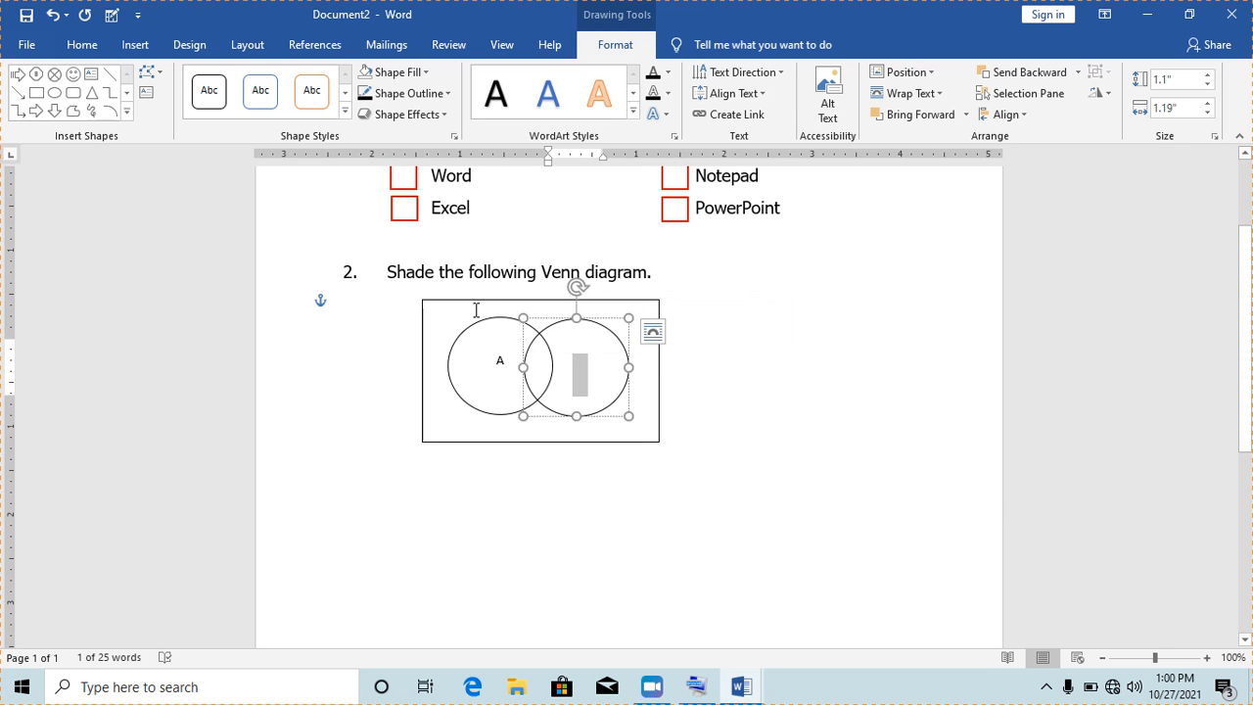
key(BackSpace)
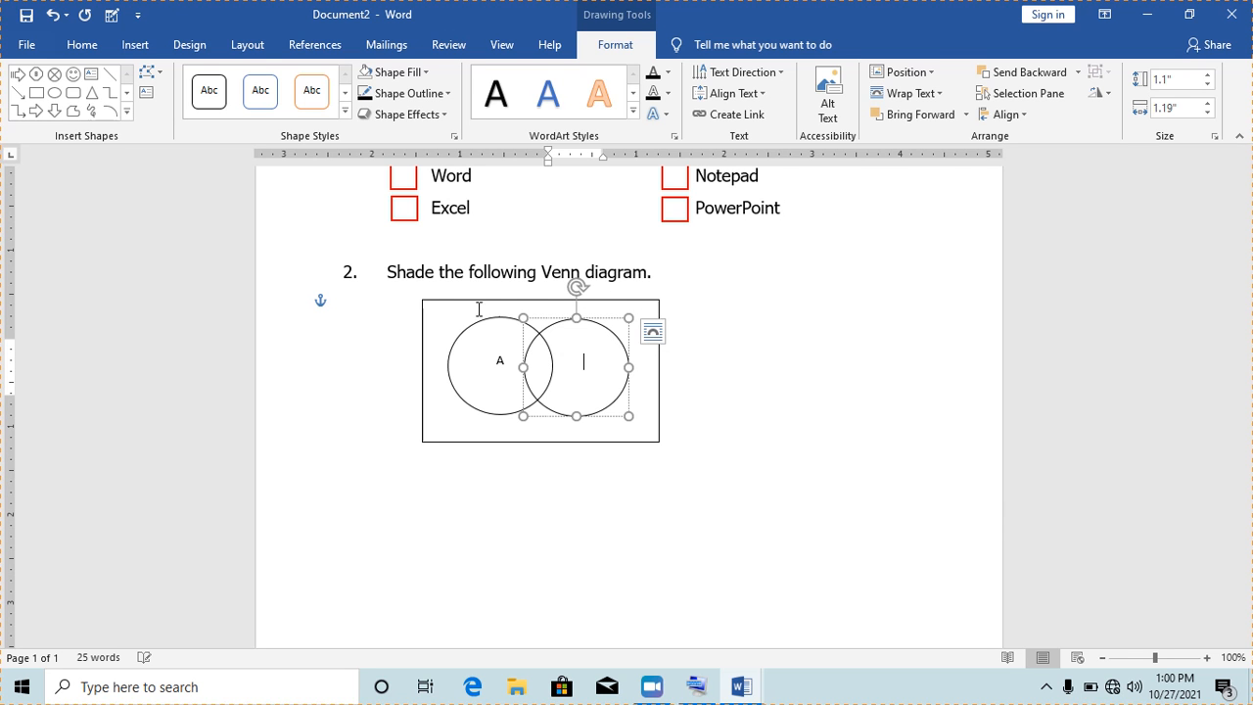
drag(595, 365, 555, 372)
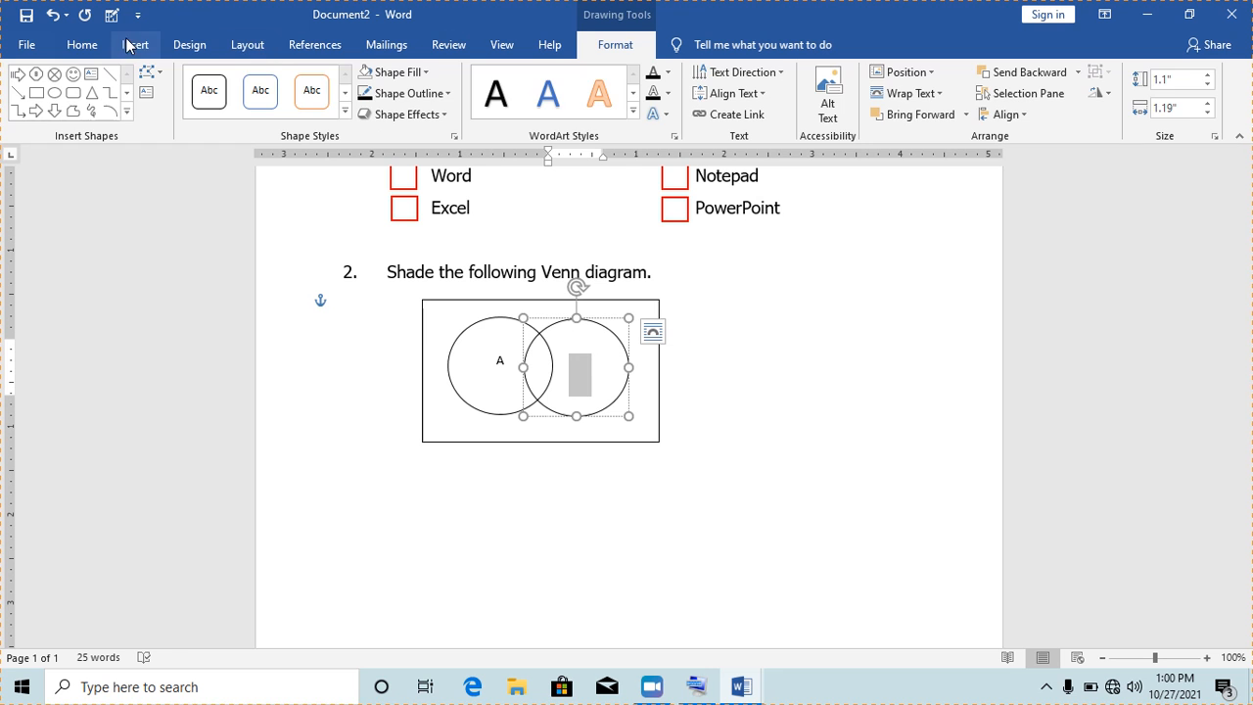
click(85, 46)
click(370, 110)
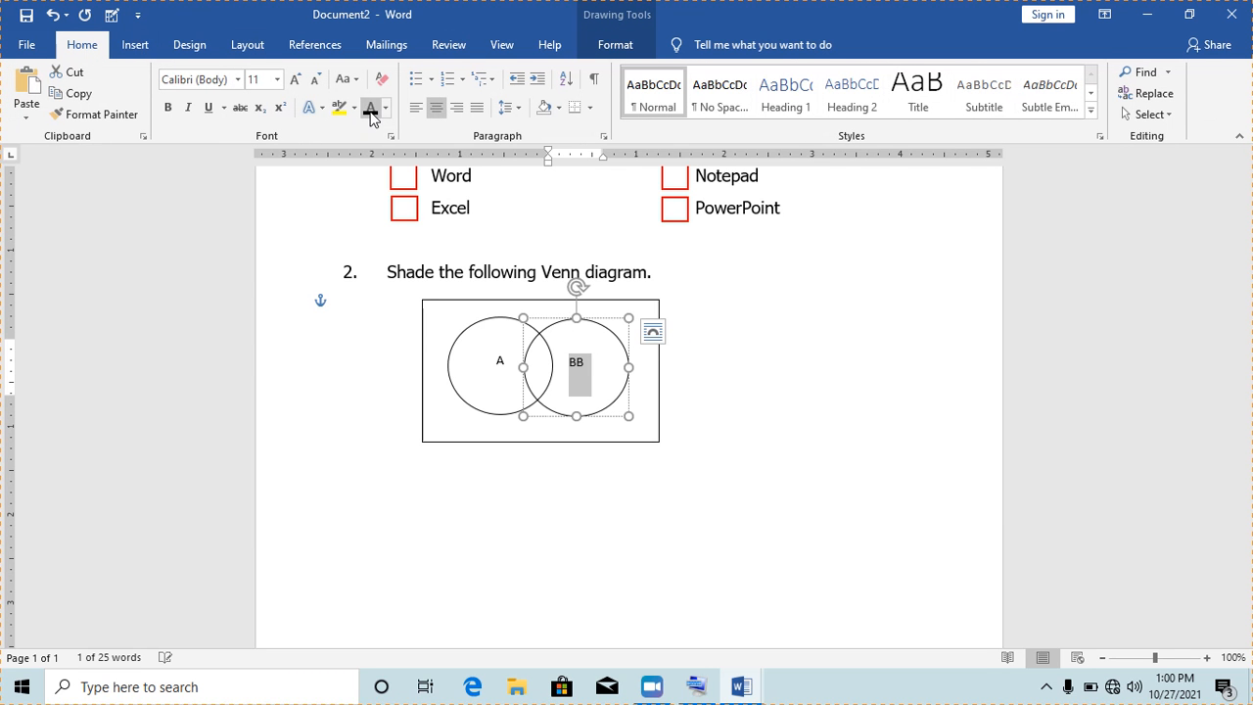
click(584, 370)
key(BackSpace)
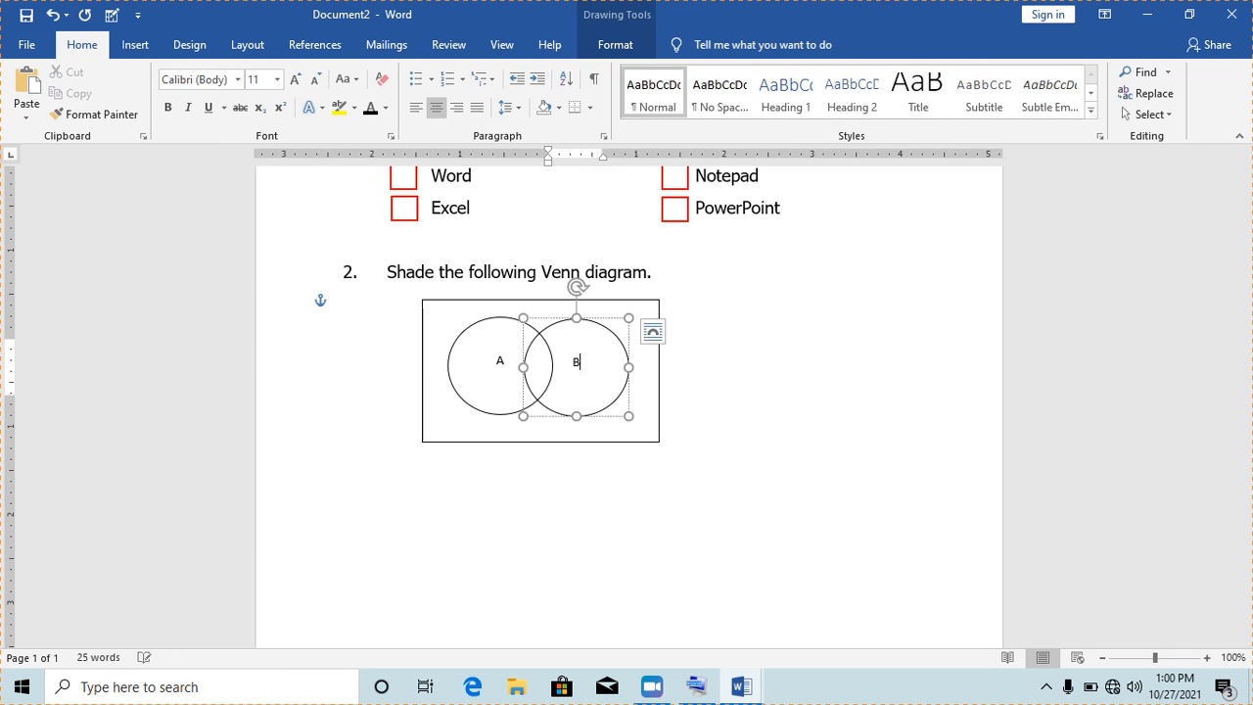
click(773, 361)
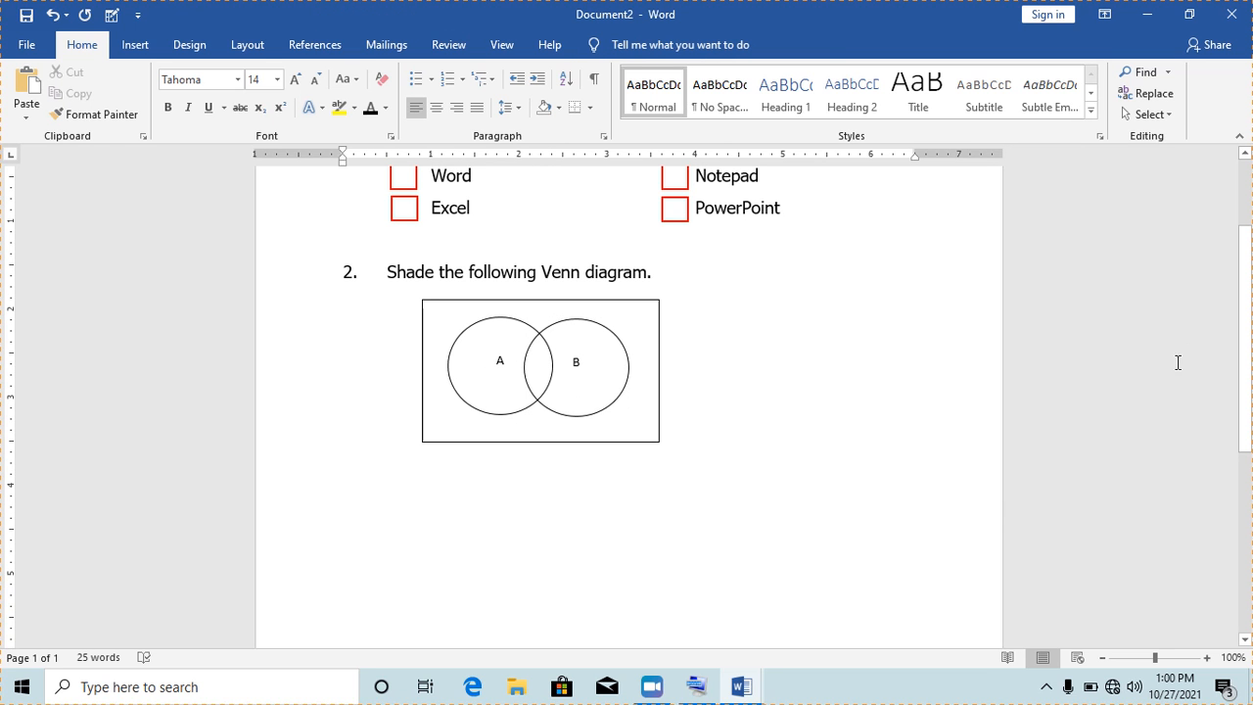
- Draw a teardrop about 1.64" high and 1.7" wide below the Venn diagram and apply the solid black shape style
scroll(1243, 323, down, 1)
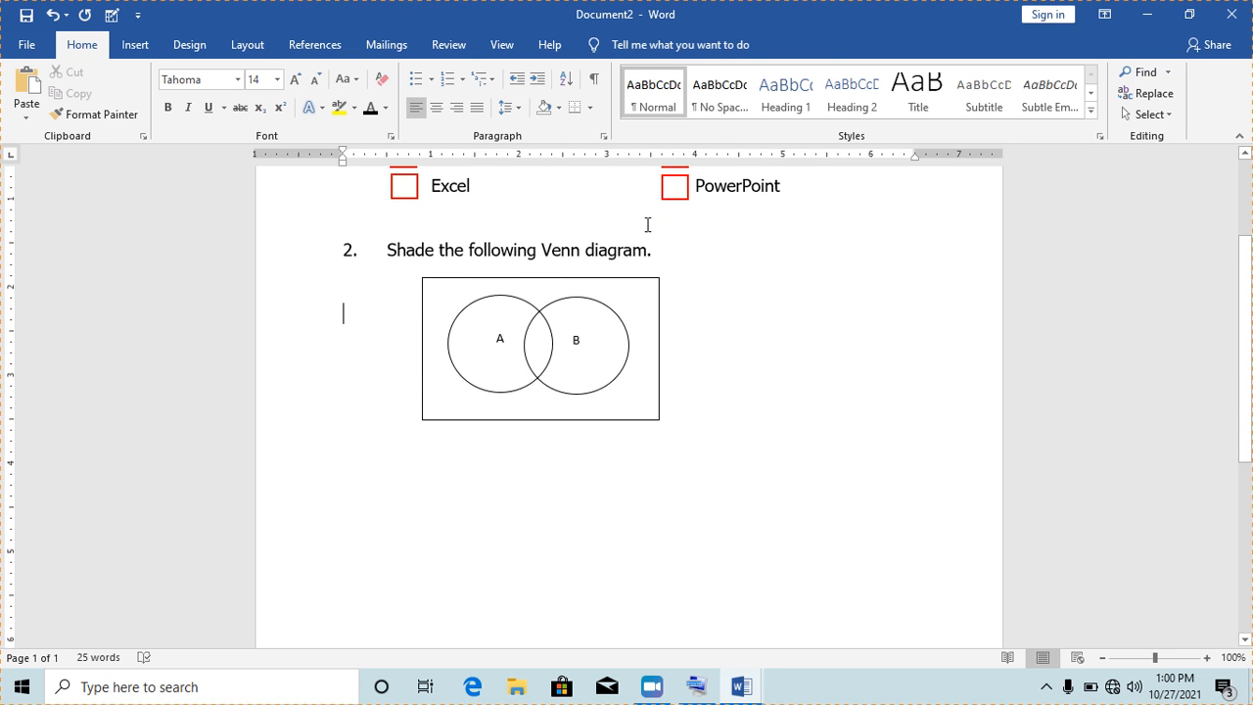
click(135, 44)
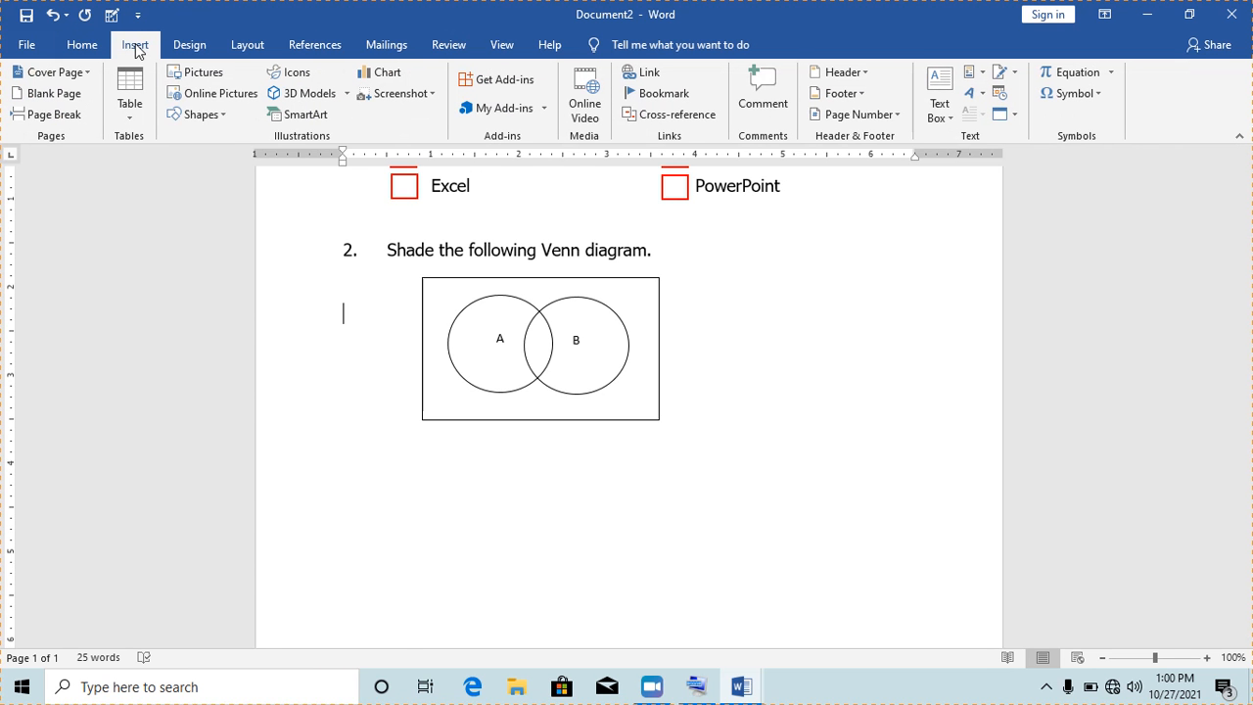
click(222, 114)
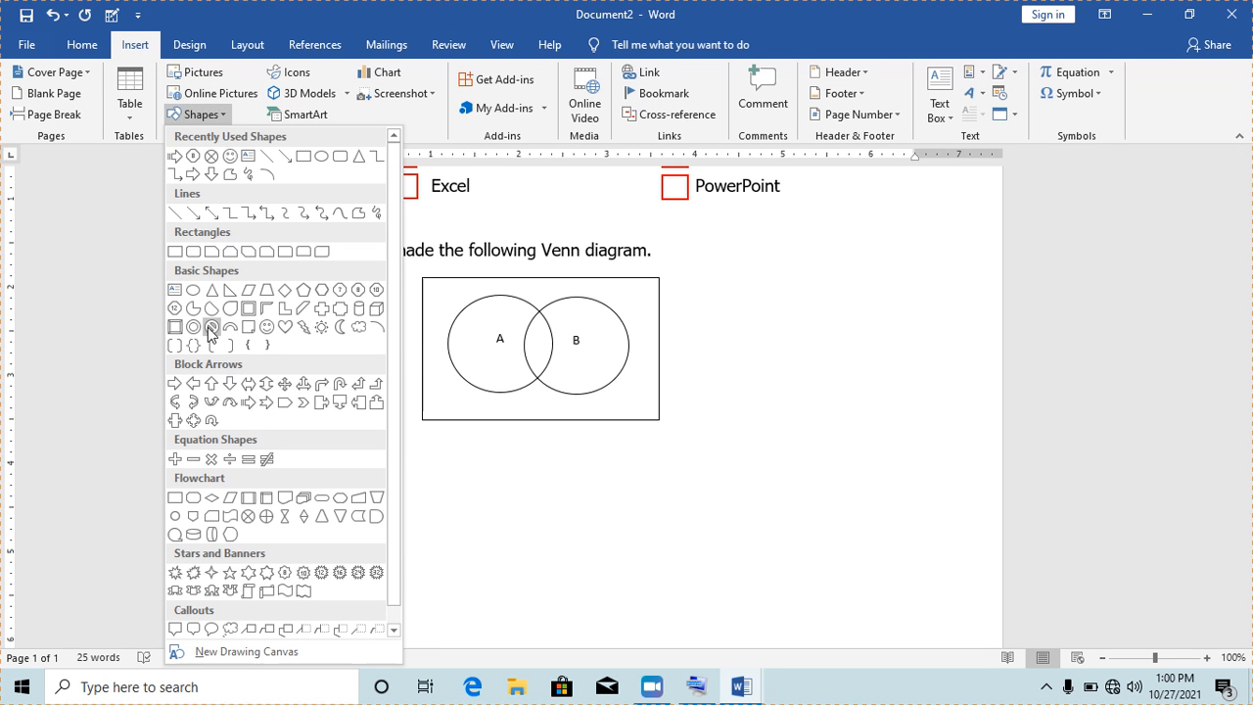
click(228, 307)
mouse_move(428, 446)
mouse_down()
mouse_move(500, 545)
mouse_move(604, 559)
mouse_move(578, 591)
mouse_up()
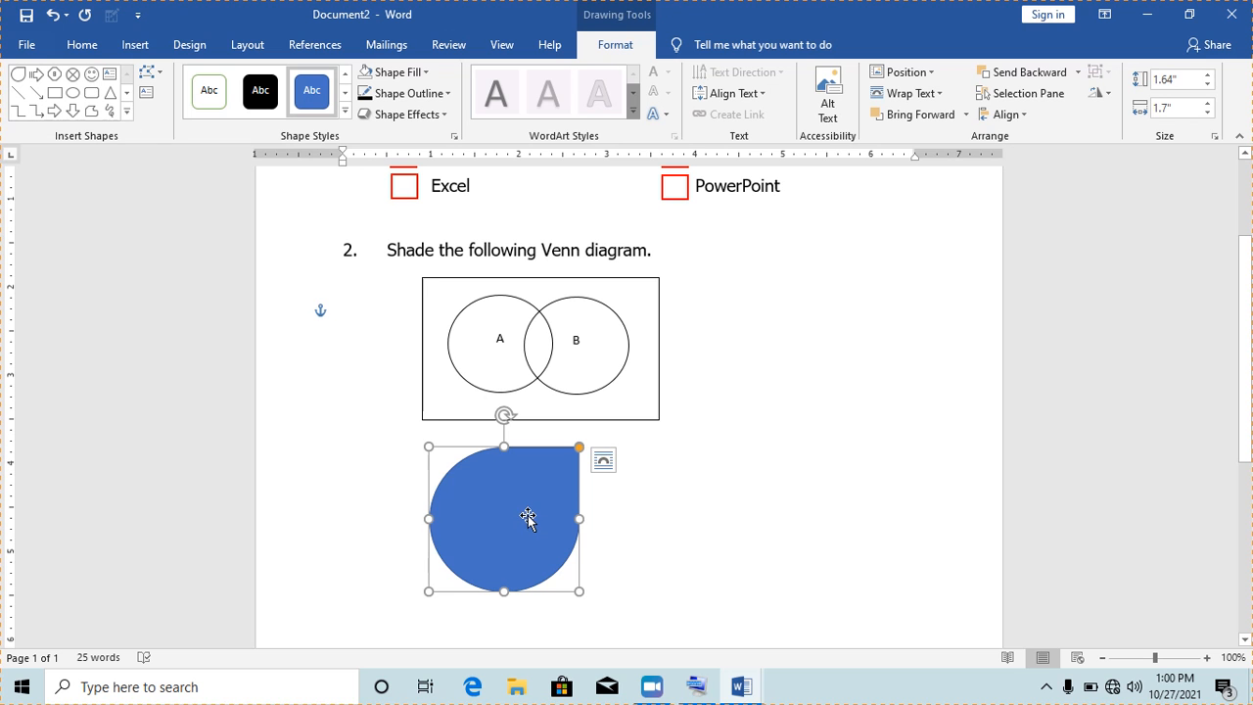
click(264, 89)
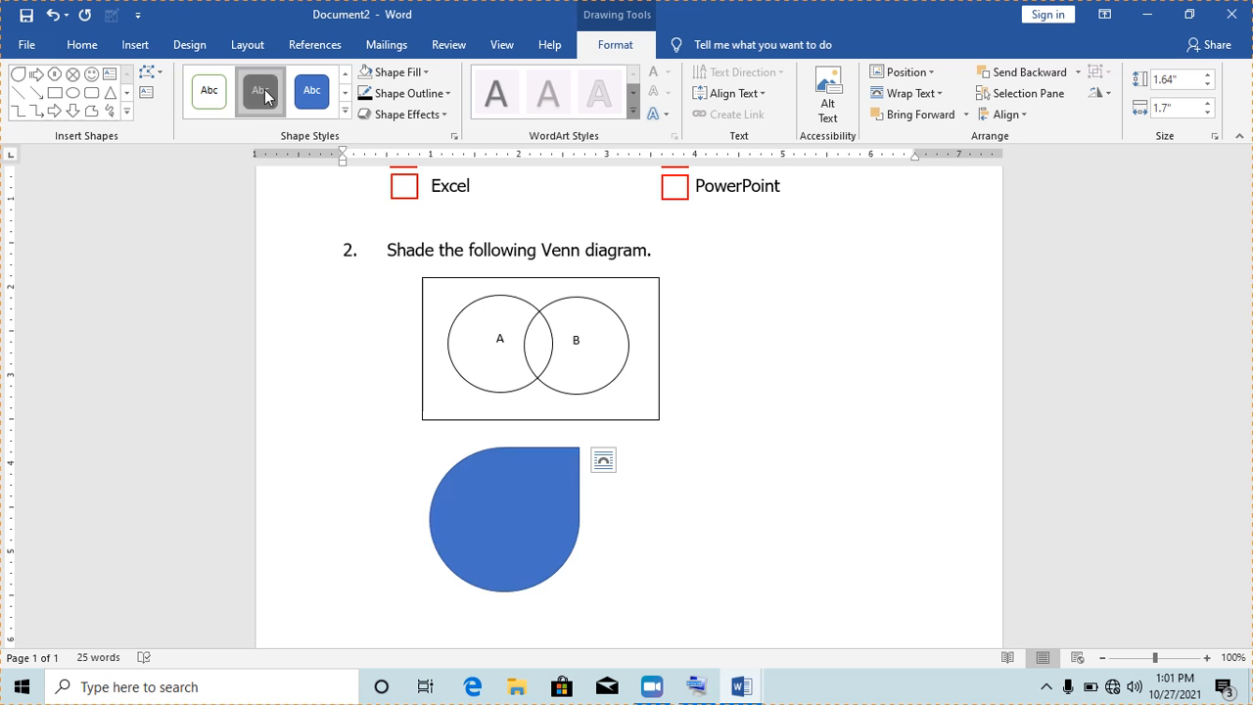
- Add the text "E-ZONE IS THE BEST" inside the black teardrop
right_click(482, 526)
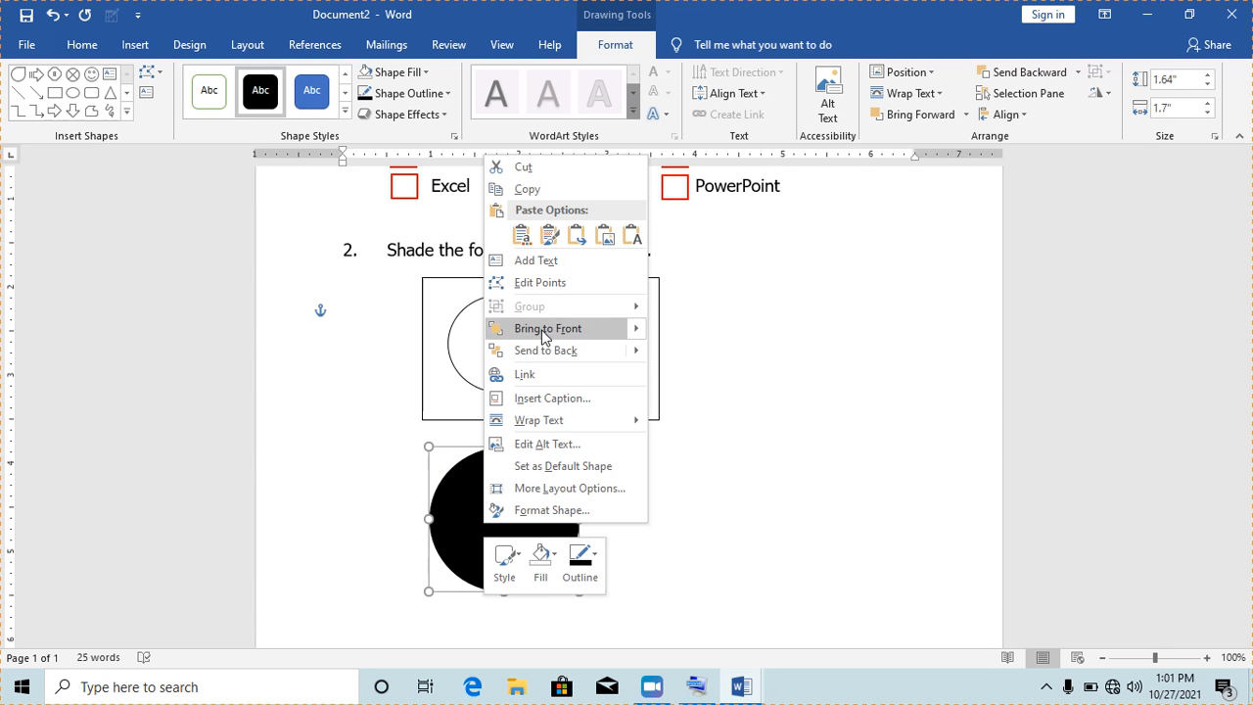
click(534, 261)
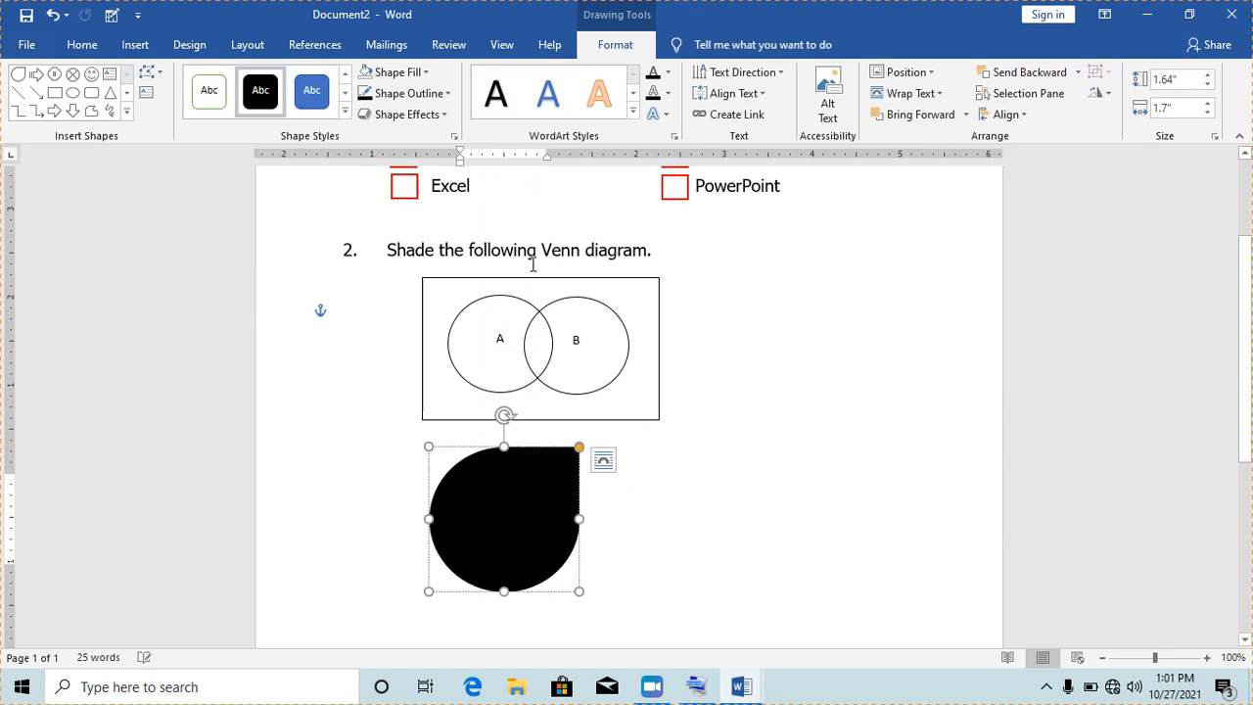
text(E-ZONE)
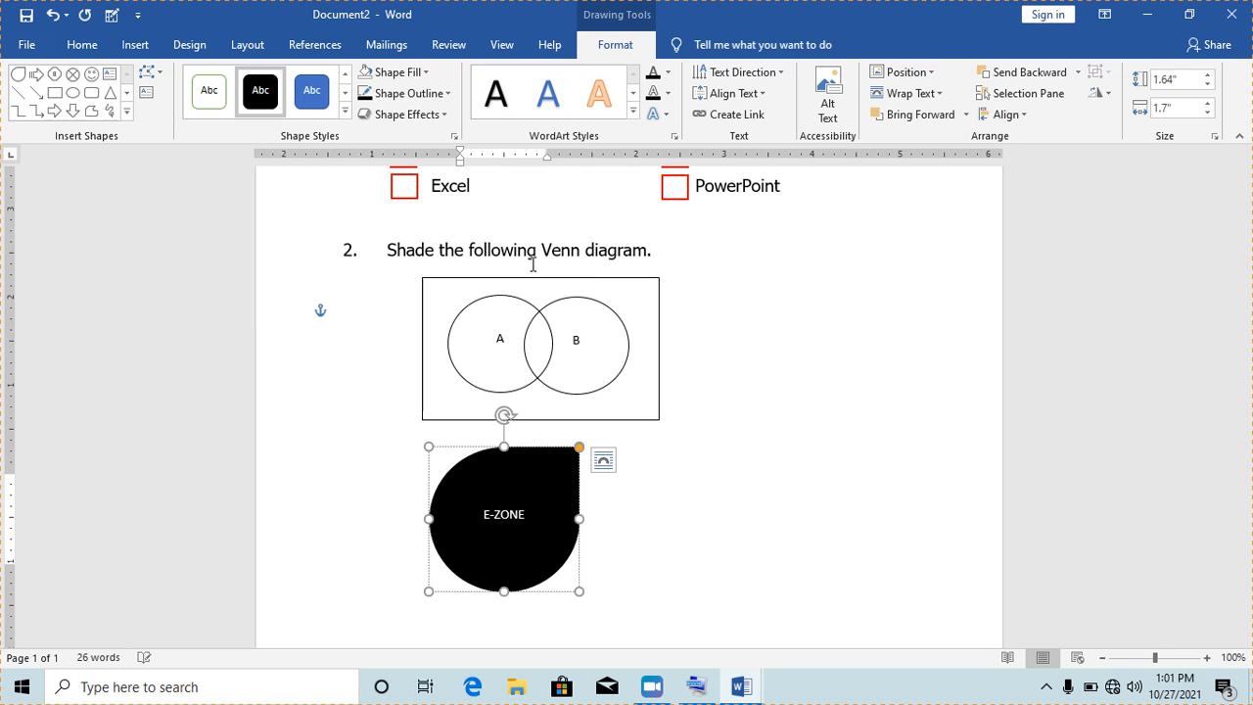
text( IS THE BEST)
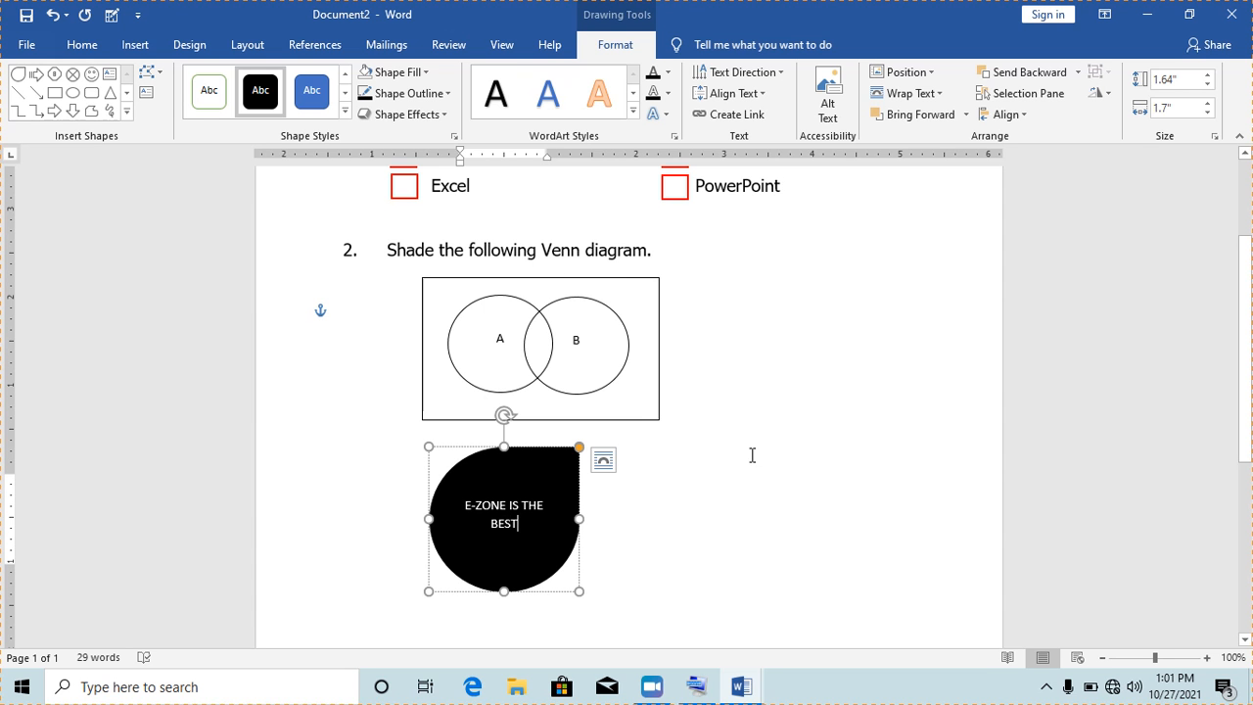
click(747, 472)
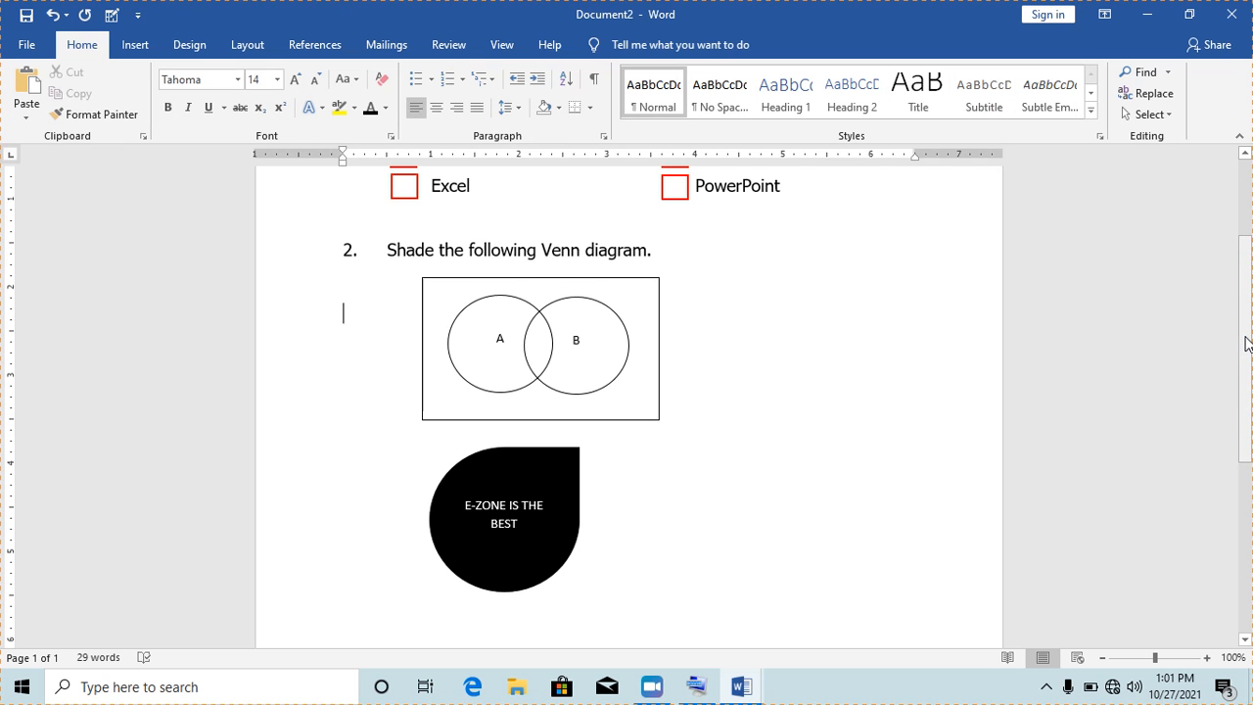
mouse_move(1247, 342)
mouse_down()
mouse_move(1247, 386)
mouse_move(1247, 351)
mouse_up()
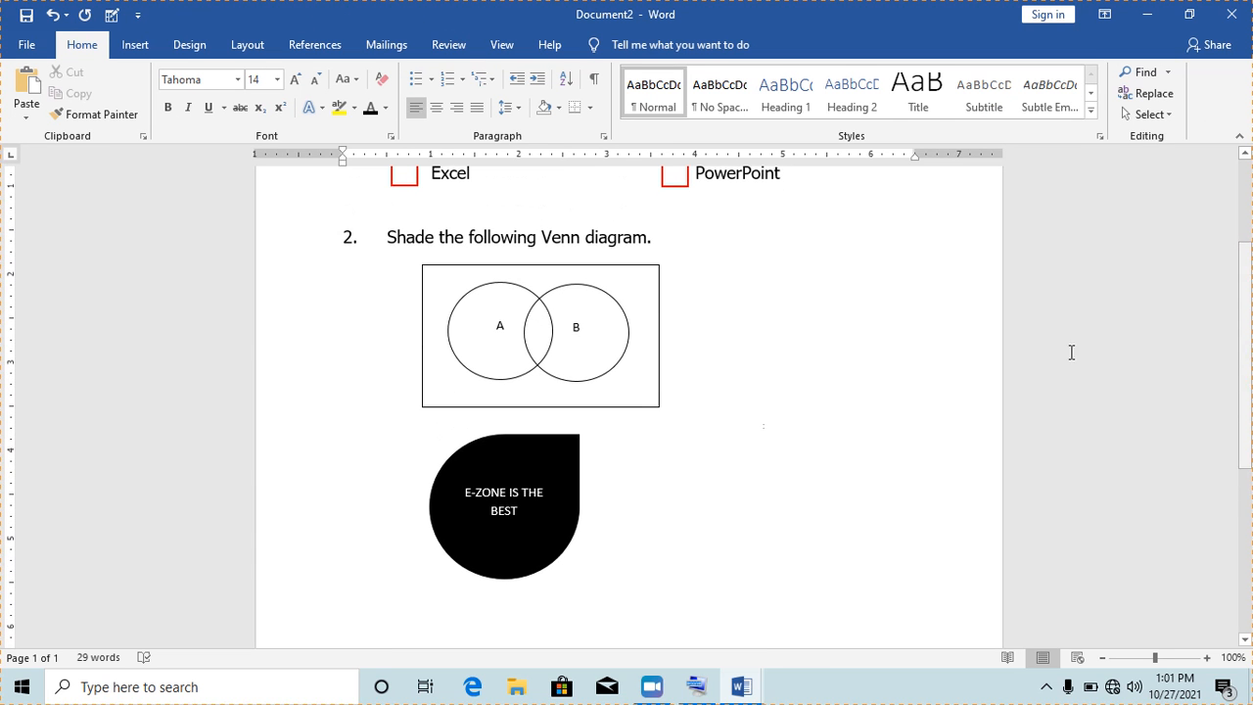
click(652, 283)
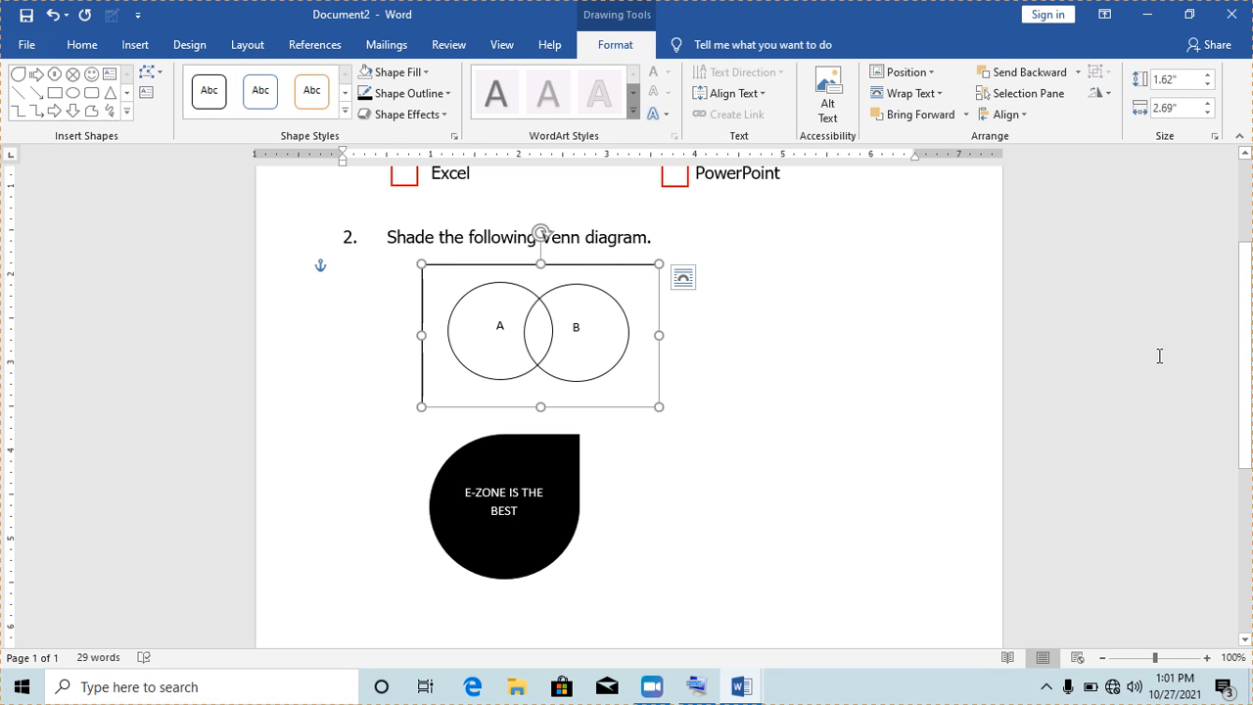
drag(1247, 372, 1247, 284)
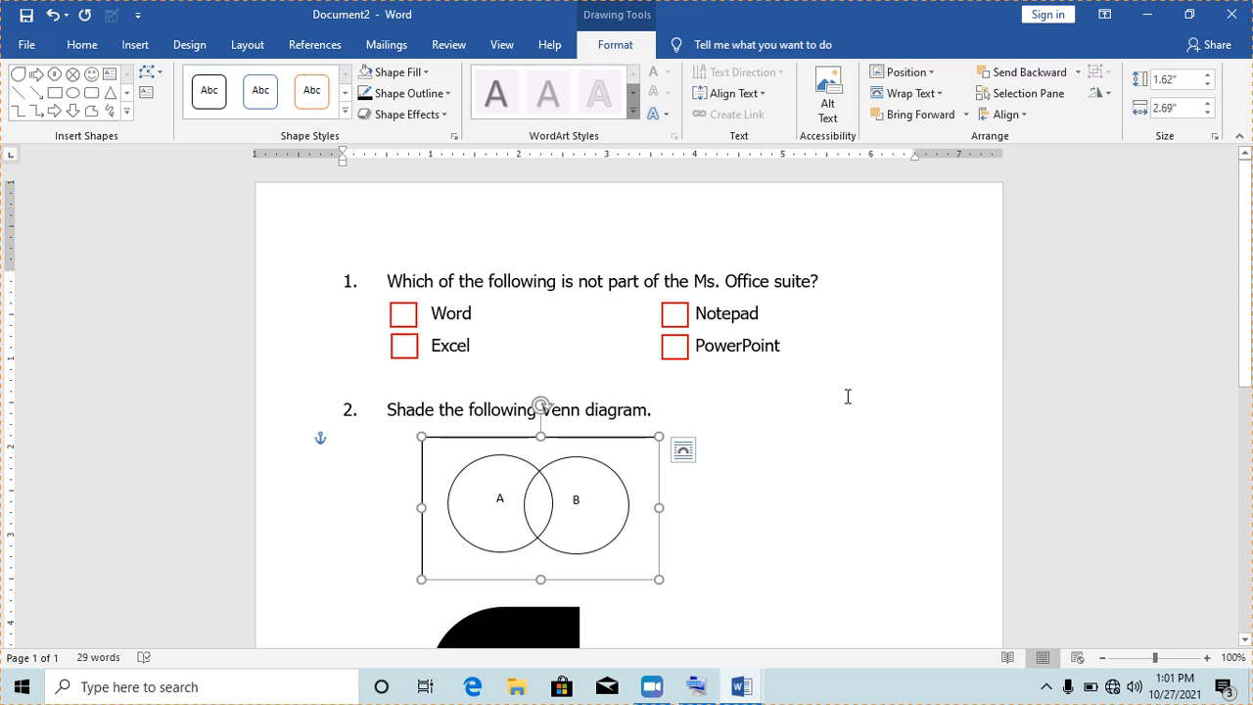
click(82, 49)
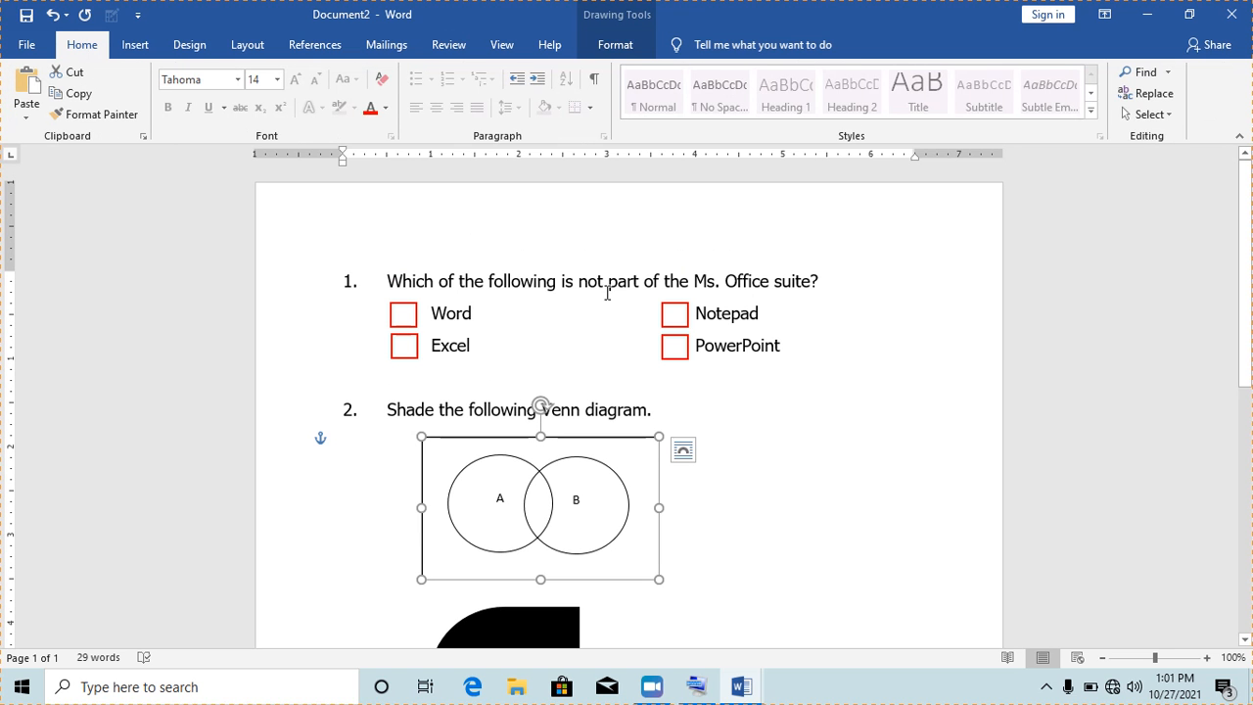
click(668, 413)
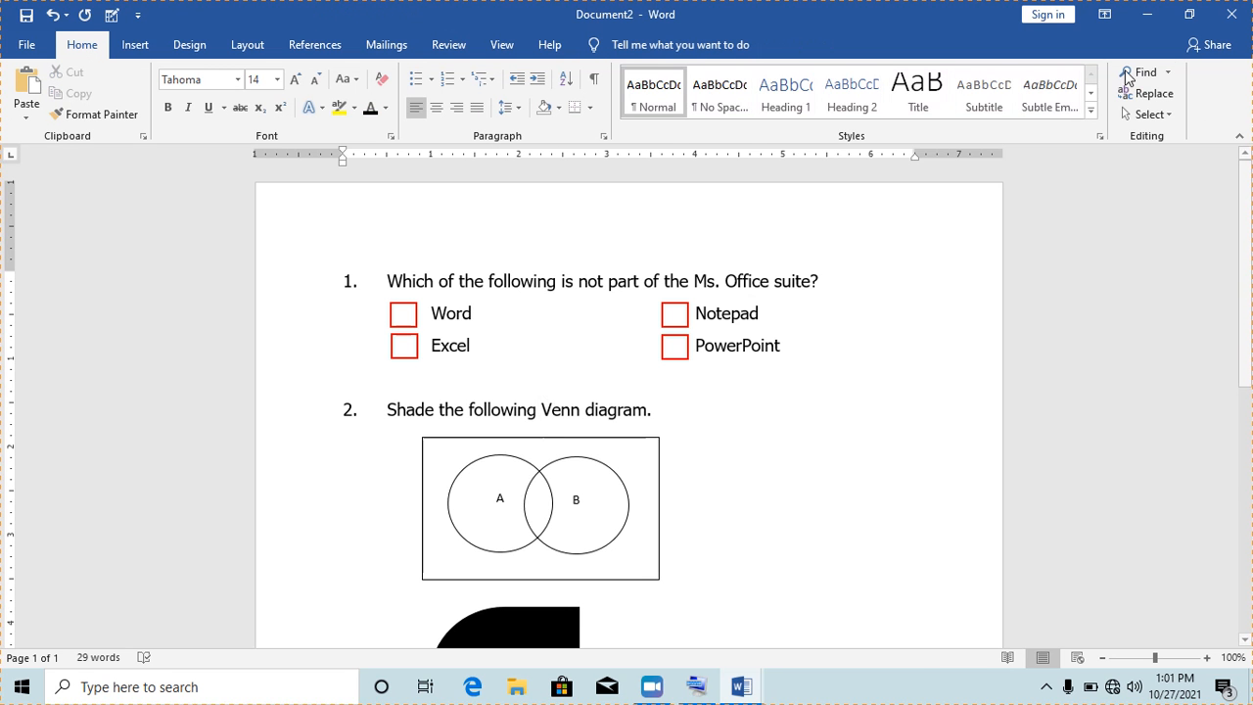
- Minimize both open document windows to reveal the desktop
click(1147, 19)
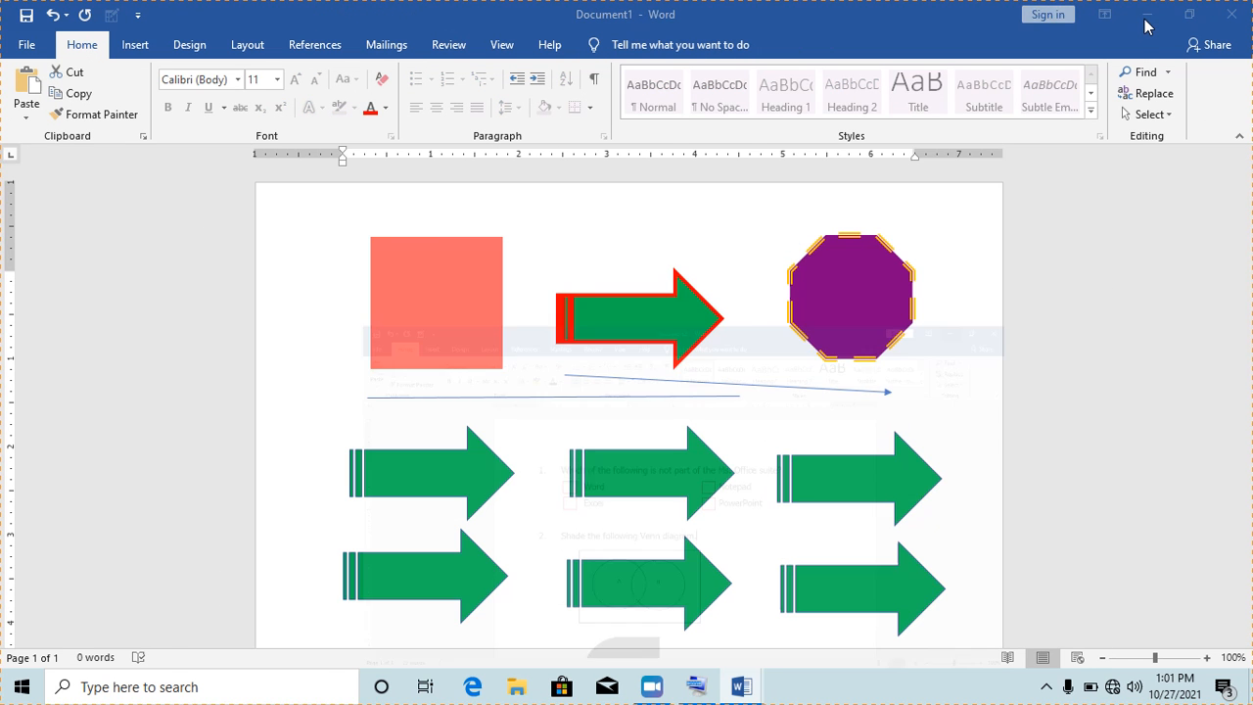
click(1147, 20)
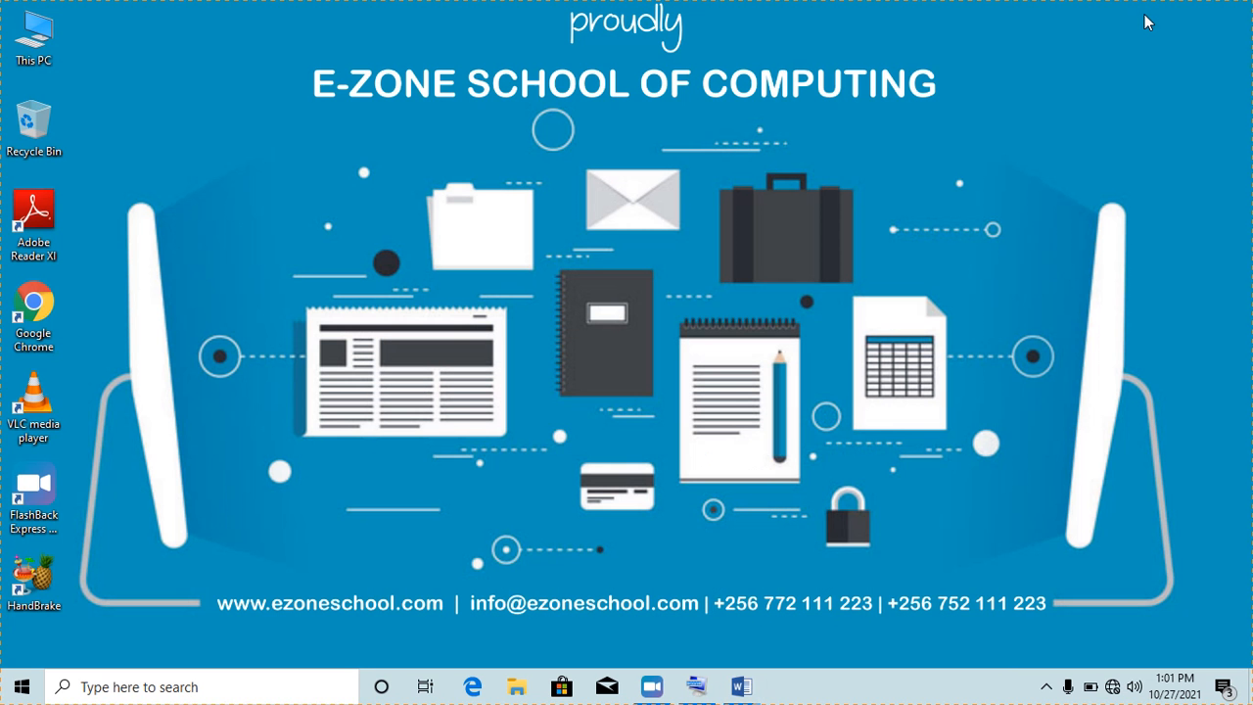